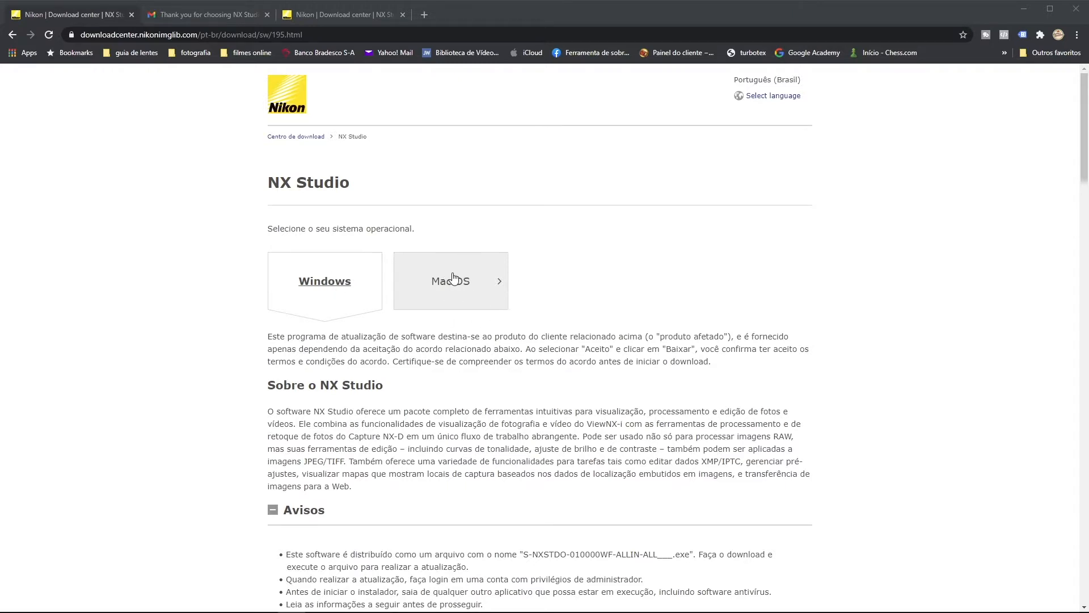
- Accept the NX Studio licence agreement with region EUA e América Latina and try to download the 64-bit Windows installer
left_click_drag(1085, 173, 1045, 304)
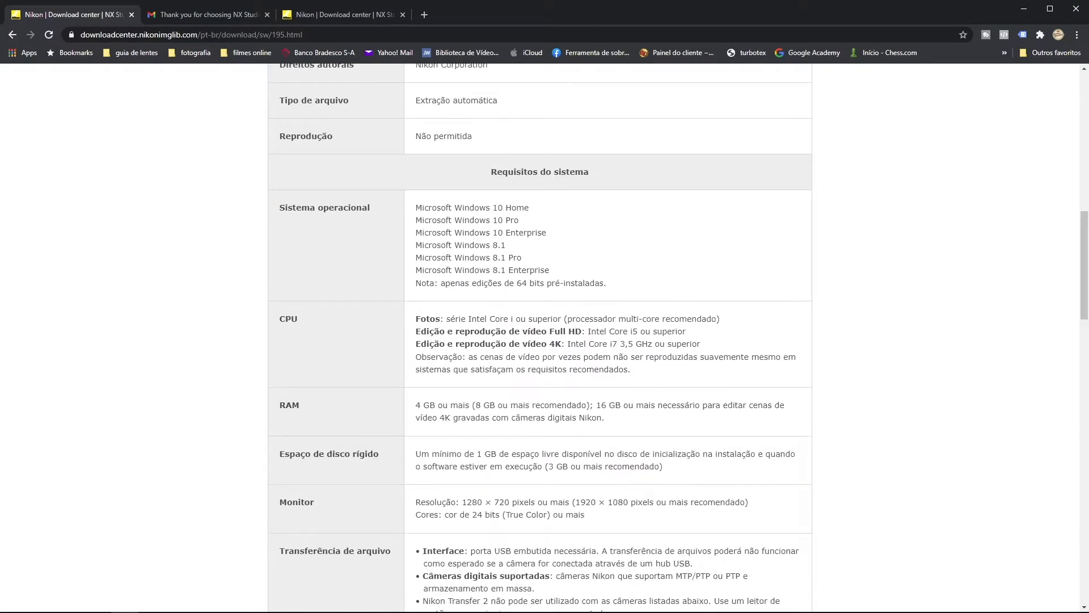
left_click_drag(1085, 239, 1075, 450)
left_click(521, 395)
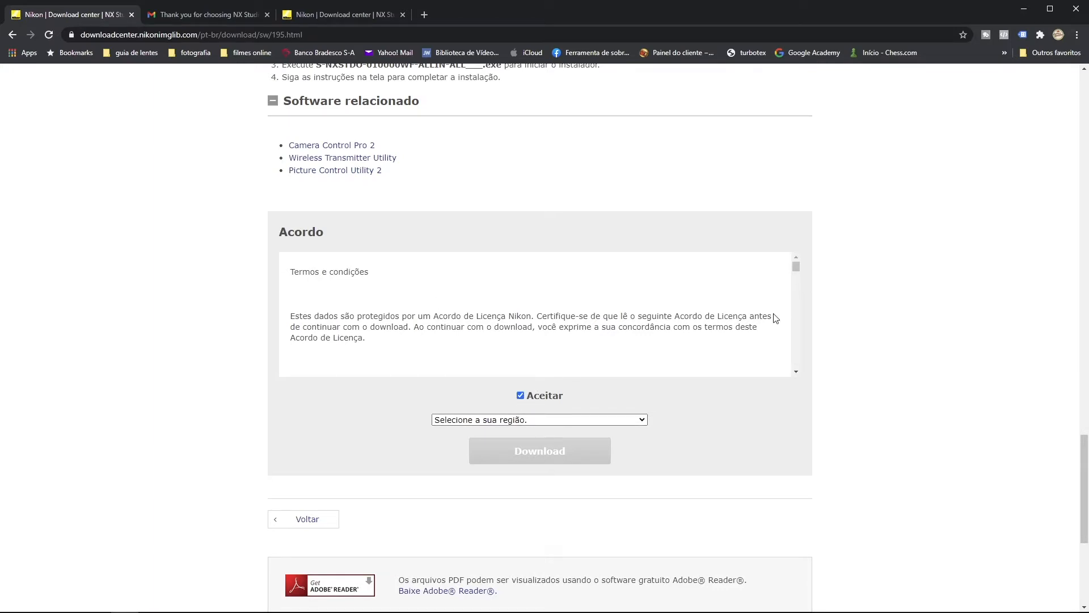
mouse_move(798, 264)
left_mouse_down()
mouse_move(784, 357)
mouse_move(794, 263)
left_mouse_up()
left_click(568, 420)
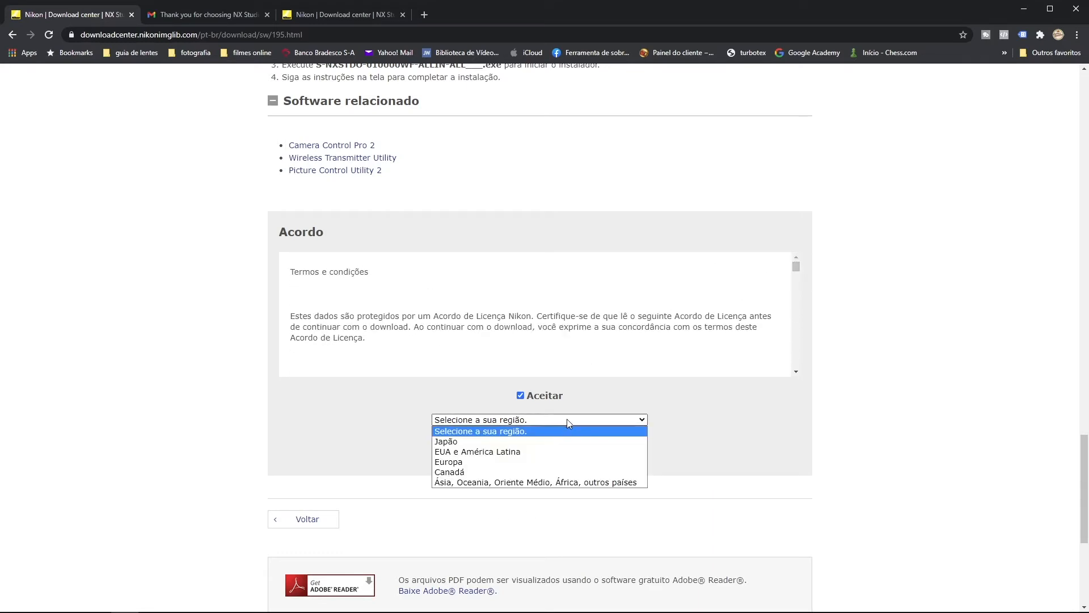
left_click(518, 452)
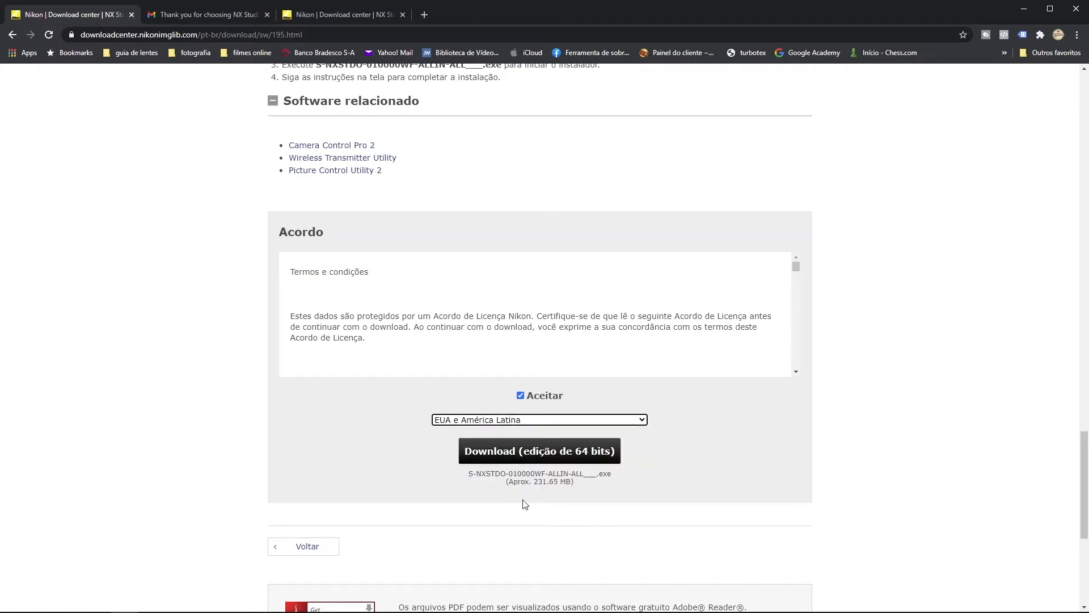
left_click(539, 454)
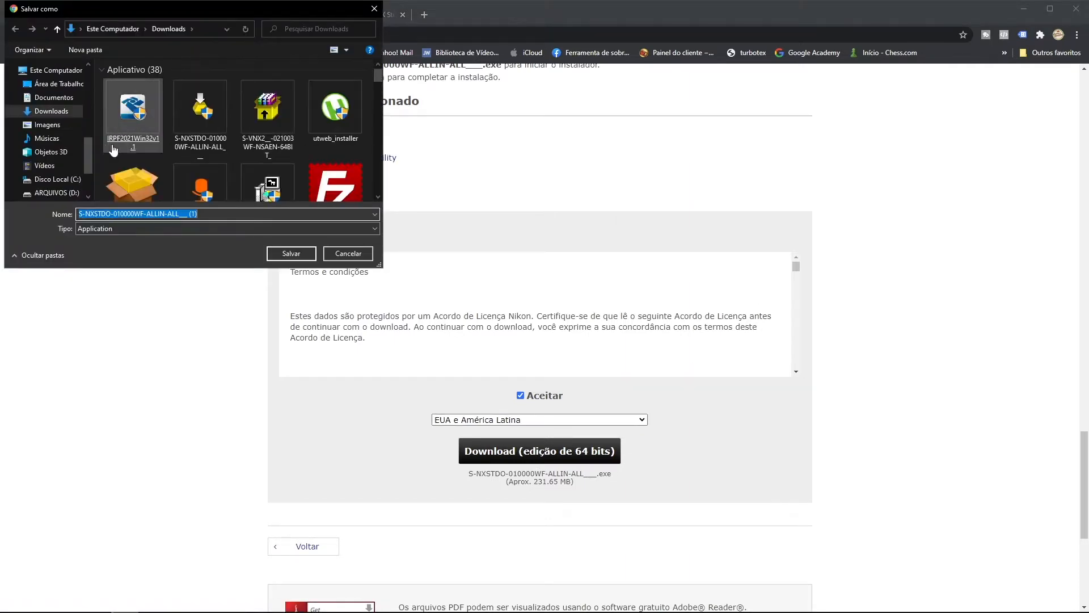
left_click(336, 259)
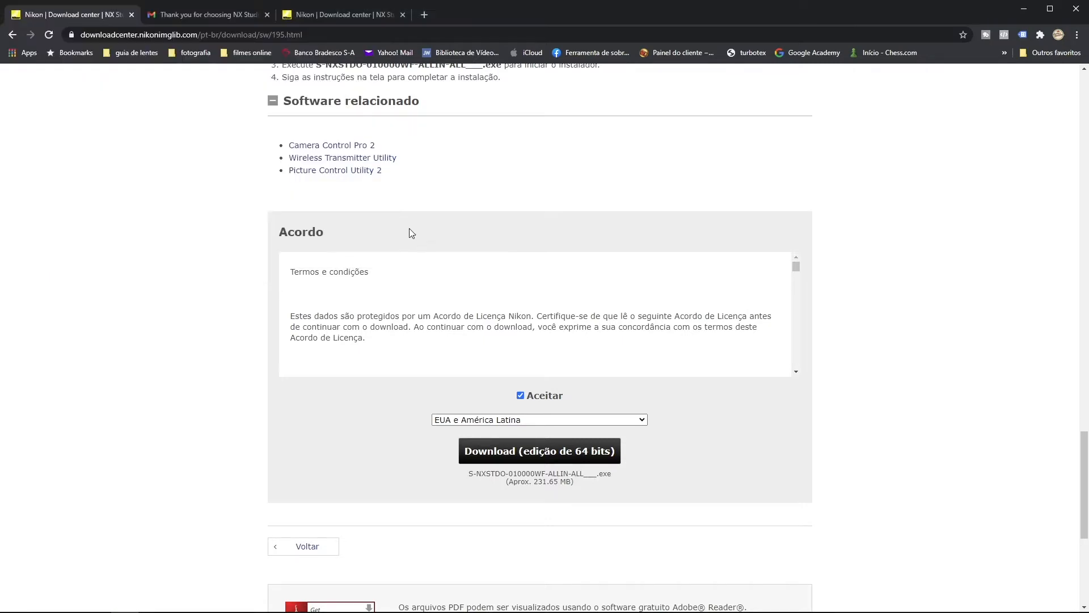
- Minimize the browser and launch the installed NX Studio application
left_click(1029, 12)
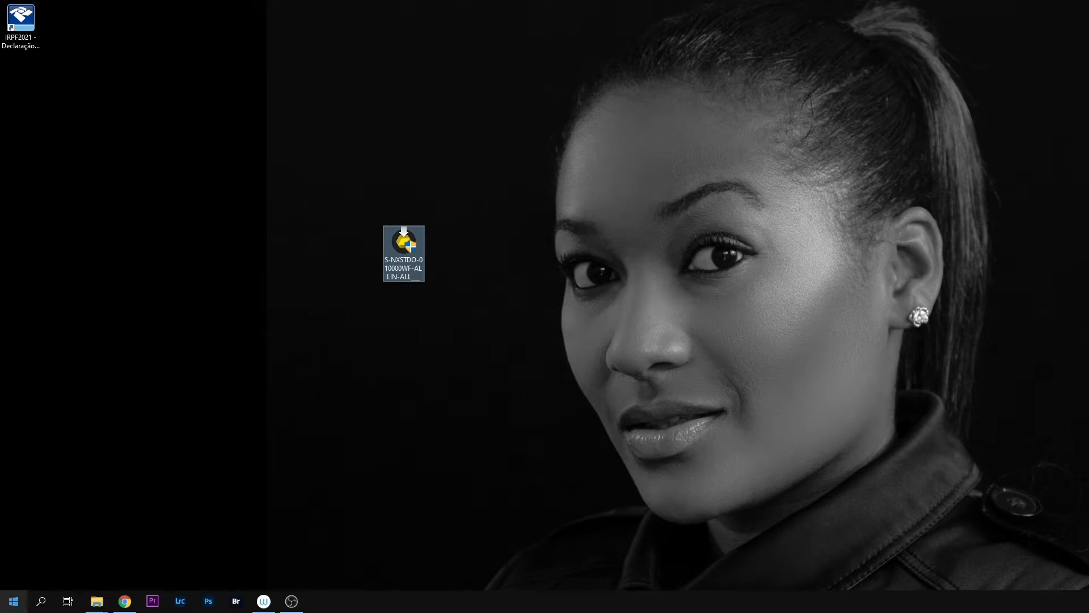
left_click(14, 600)
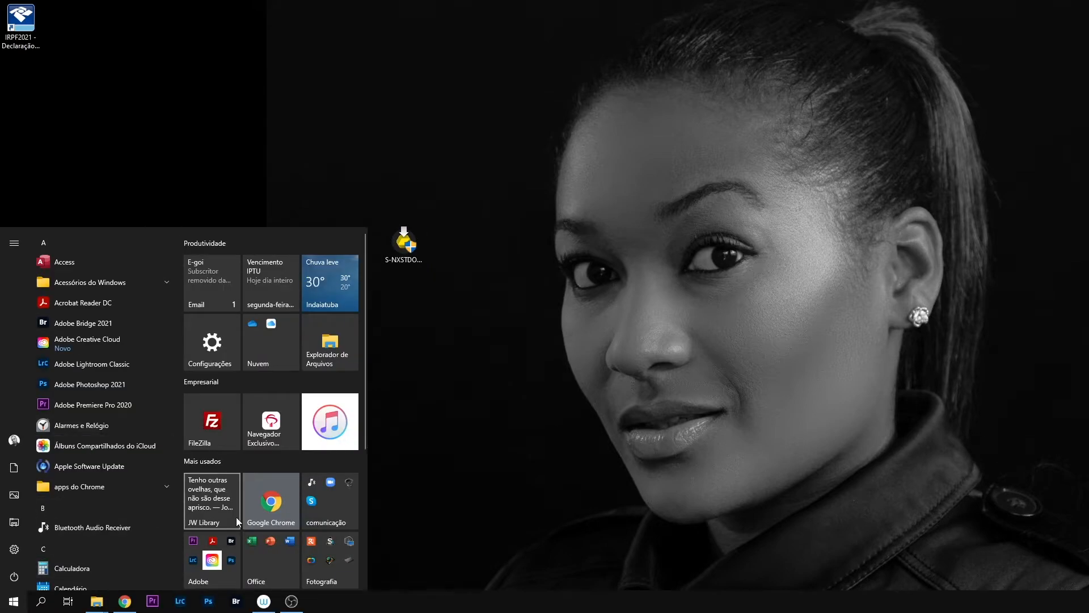
scroll(262, 517, "down", 1)
left_click(307, 505)
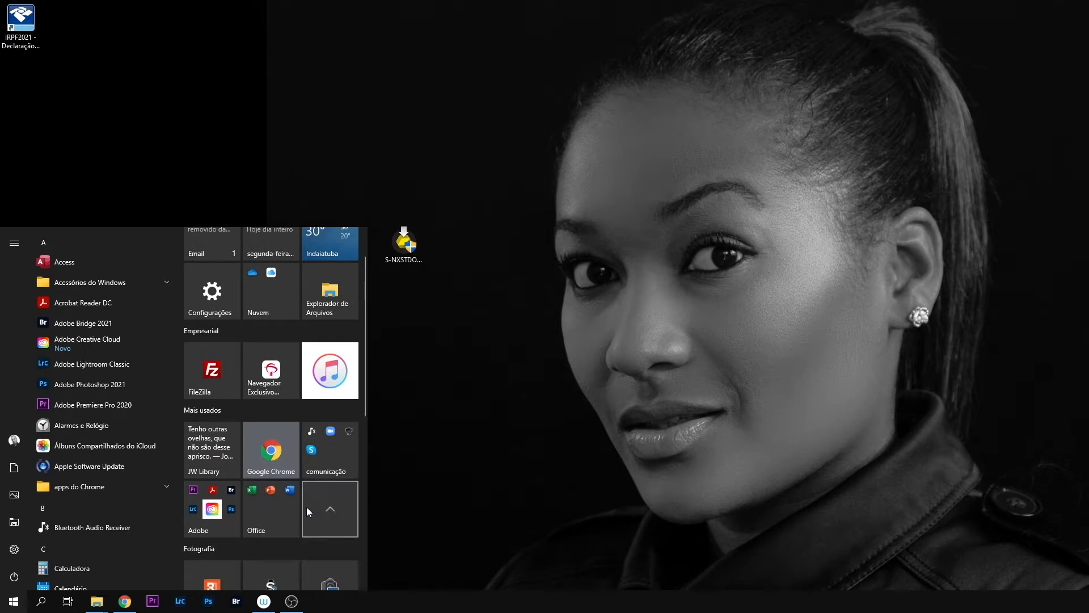
scroll(294, 513, "down", 3)
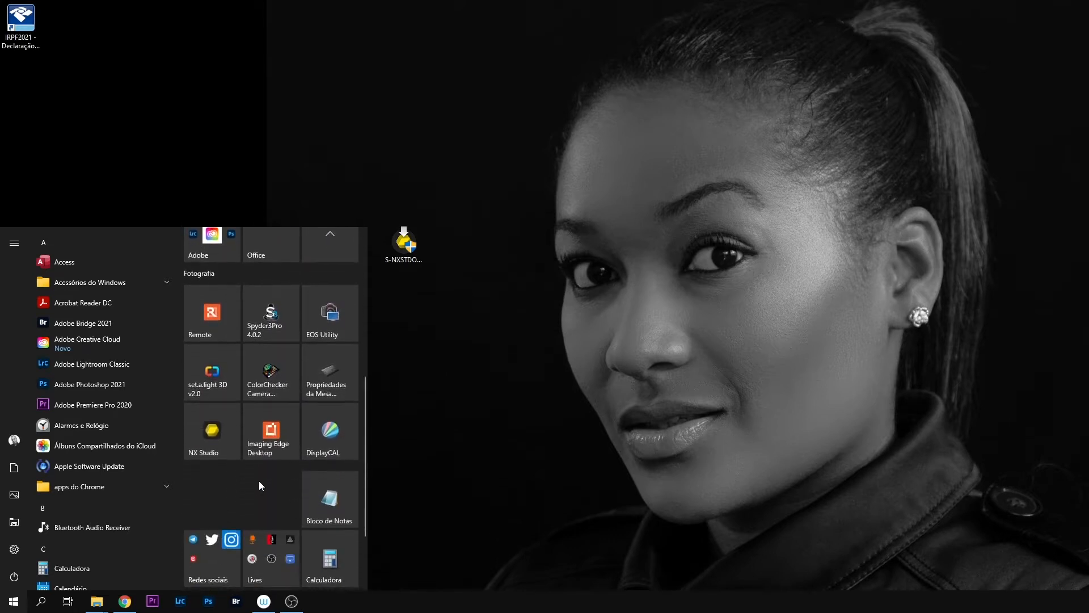
left_click(211, 442)
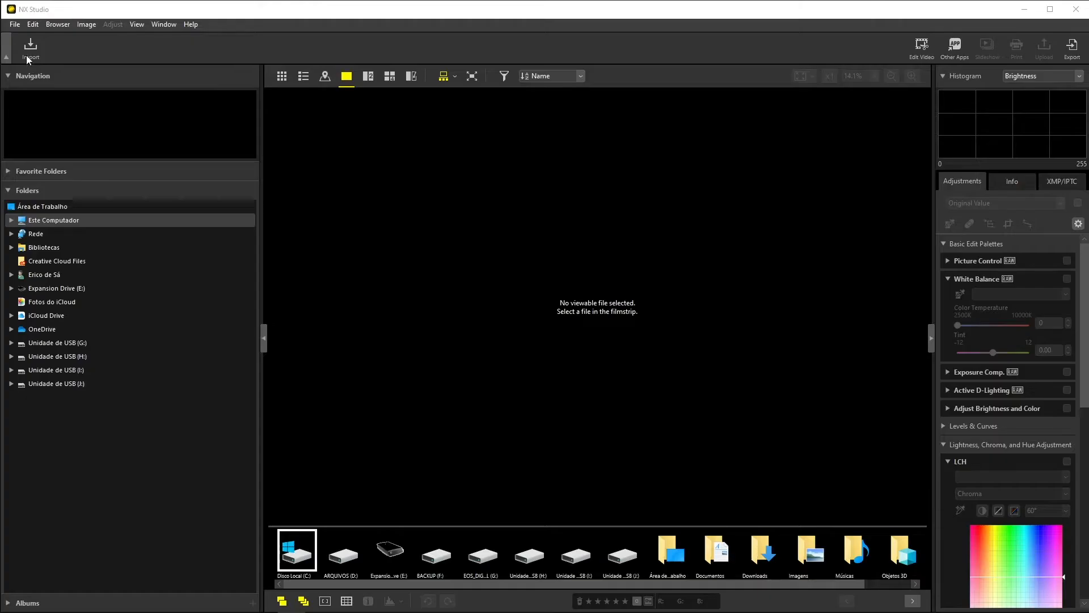
- Open the Nikon Transfer 2 import window, reposition it on screen, and select Removable Disk (G:) as the transfer source
left_click(30, 50)
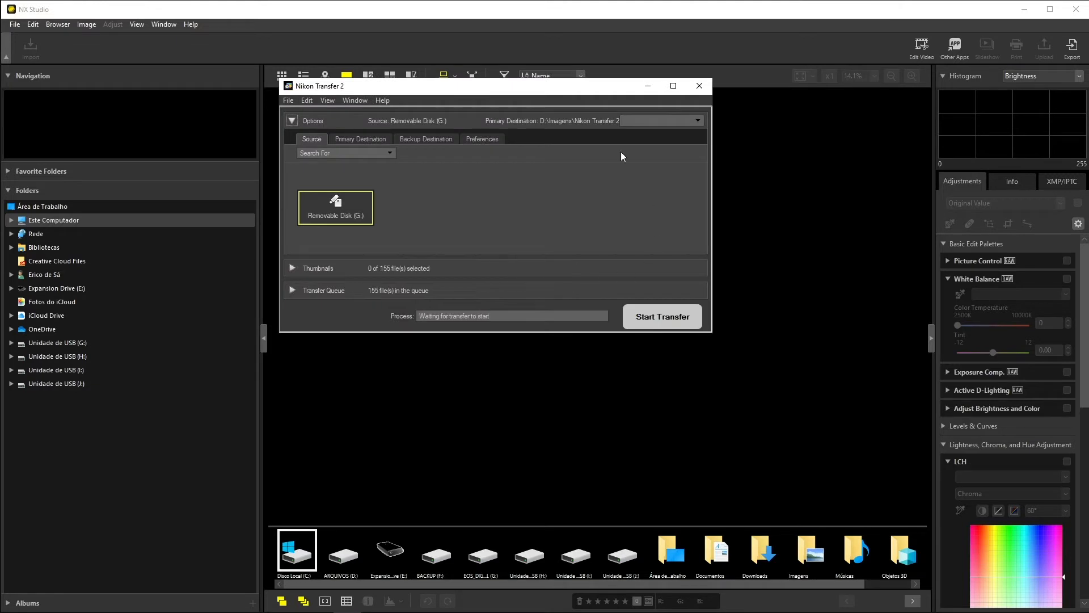
left_click_drag(553, 89, 689, 183)
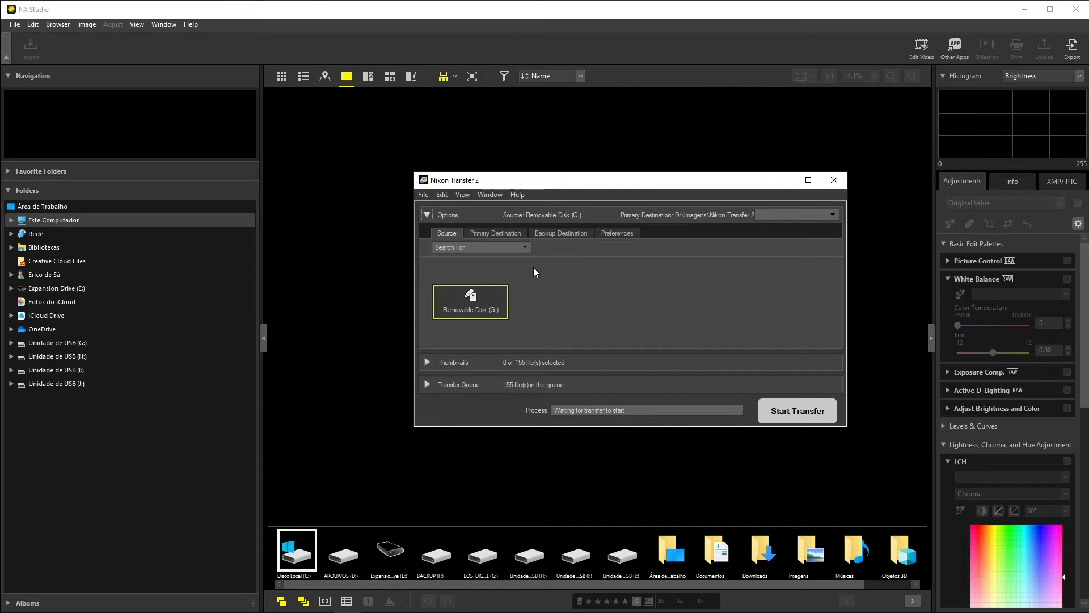
left_click(526, 247)
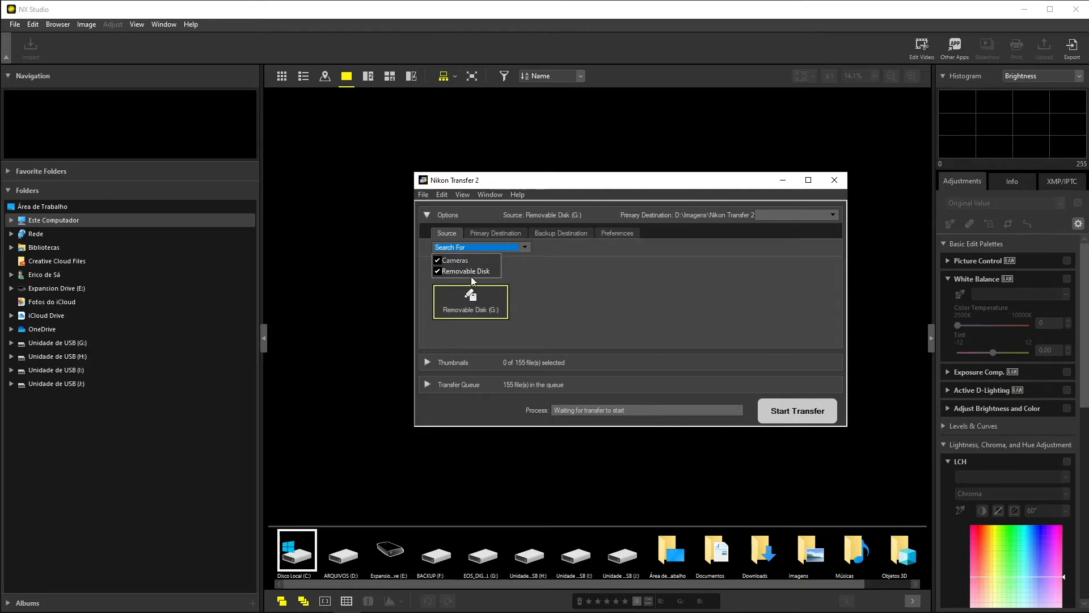
left_click(592, 305)
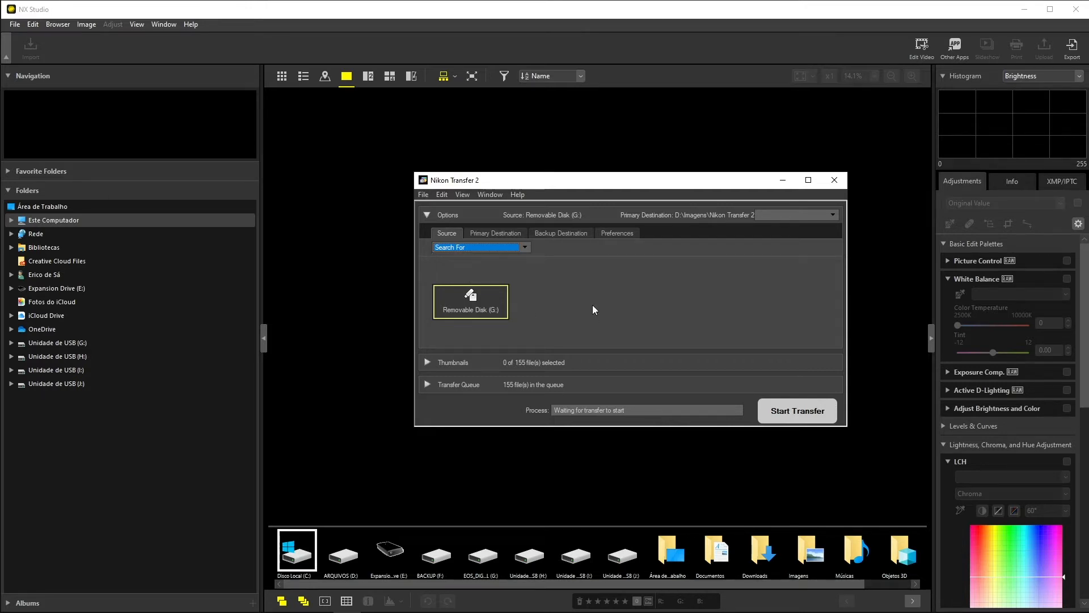
left_click(469, 308)
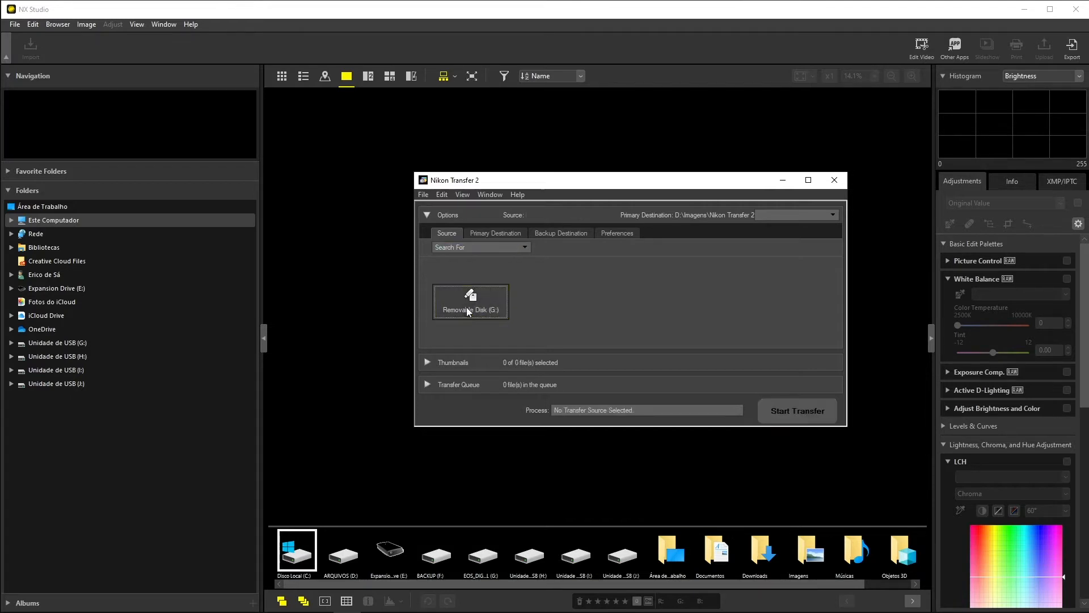
left_click(479, 306)
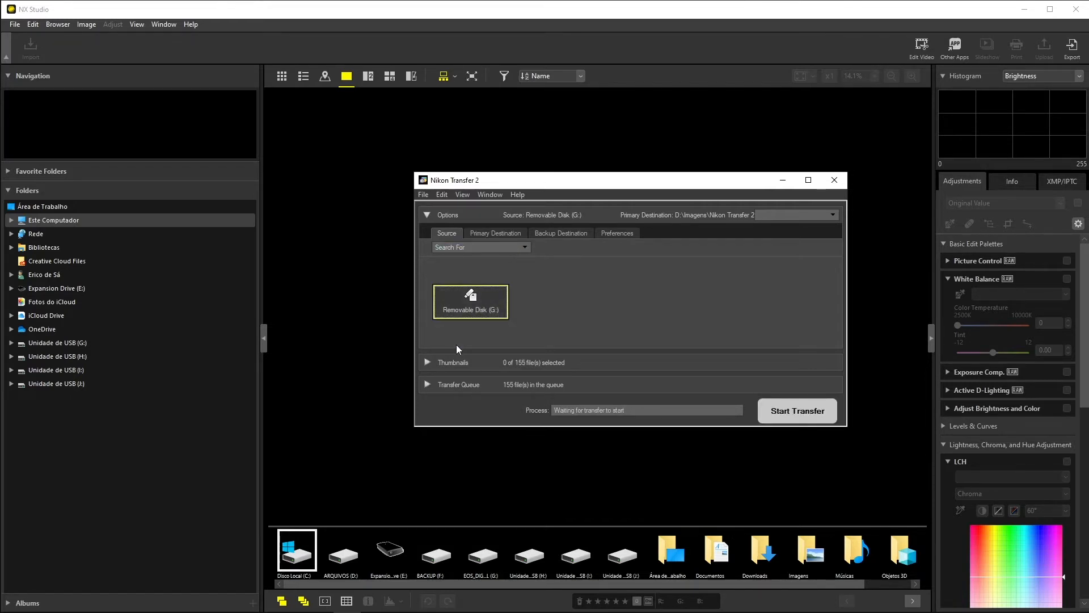
- Expand the thumbnails of the source disk and look through the photos grouped by date shot
left_click(428, 363)
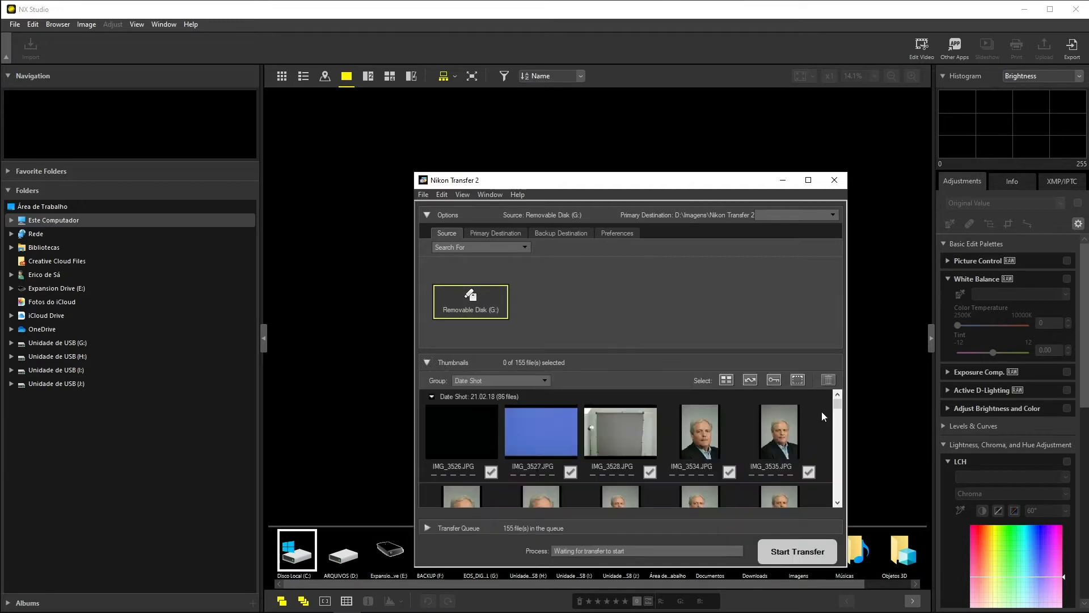
mouse_move(836, 403)
left_mouse_down()
mouse_move(833, 467)
mouse_move(835, 398)
left_mouse_up()
left_click_drag(836, 403, 837, 413)
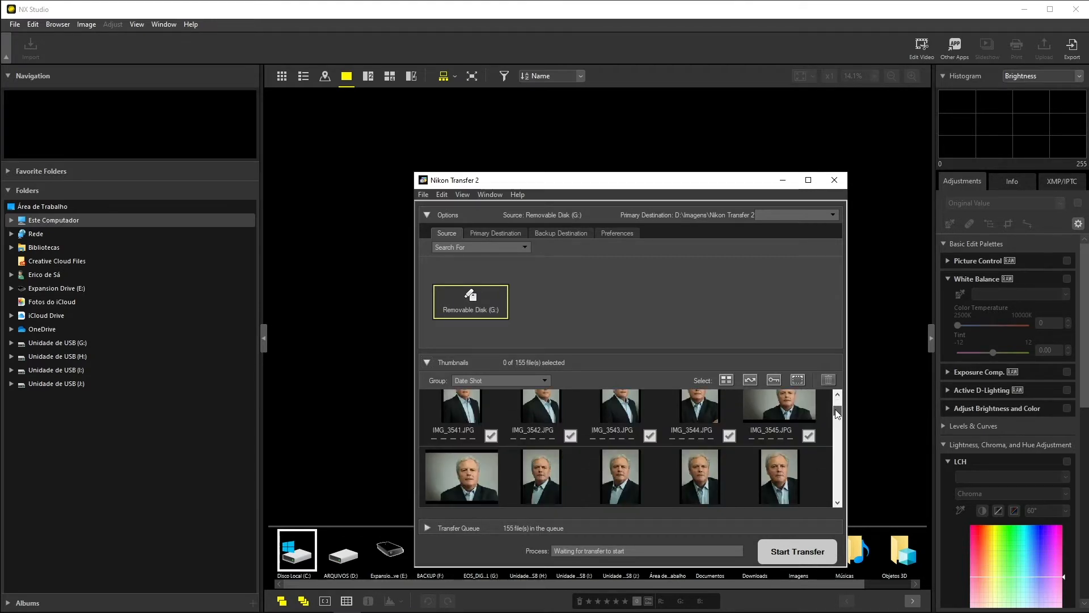
left_click_drag(835, 409, 837, 401)
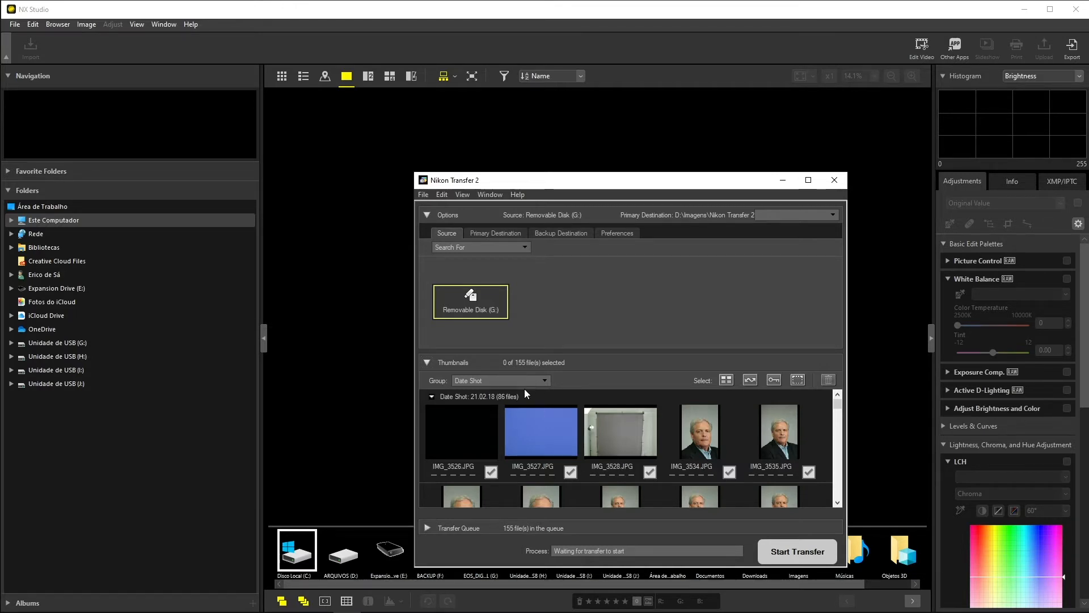
- Collapse all date groups in the thumbnails, expand only the 21.03.09 group and look through its photos
left_click(431, 396)
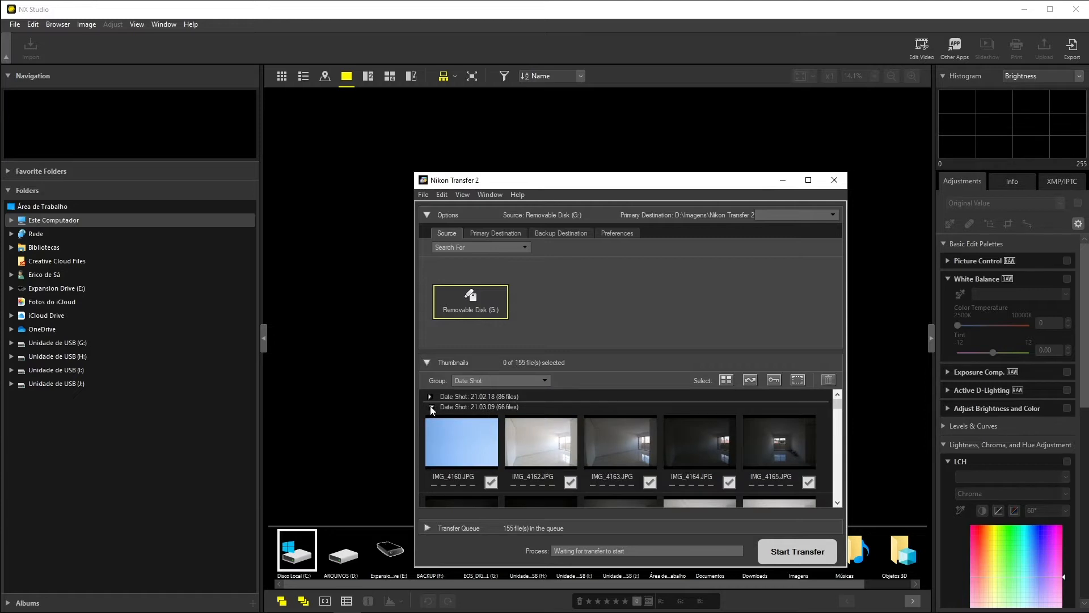
left_click(430, 407)
left_click(432, 416)
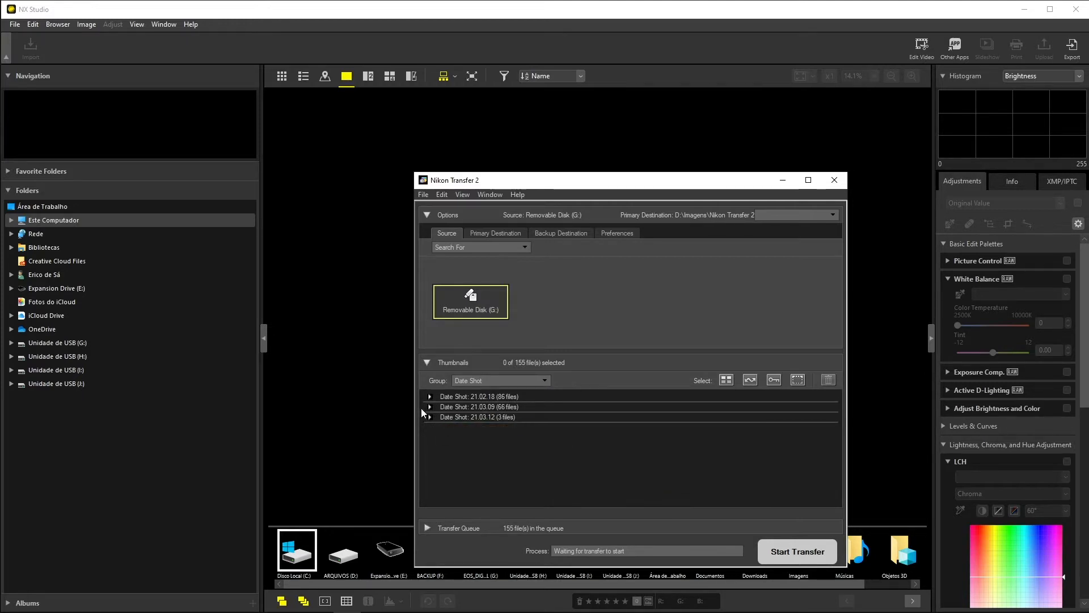
left_click(429, 407)
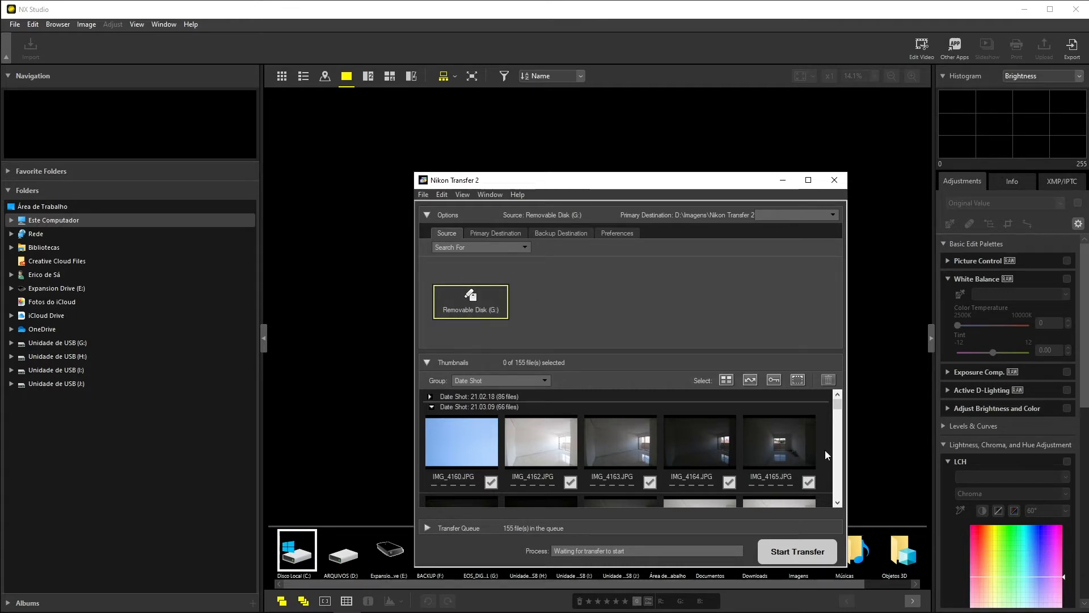
left_click_drag(836, 416, 835, 427)
left_click_drag(833, 423, 835, 423)
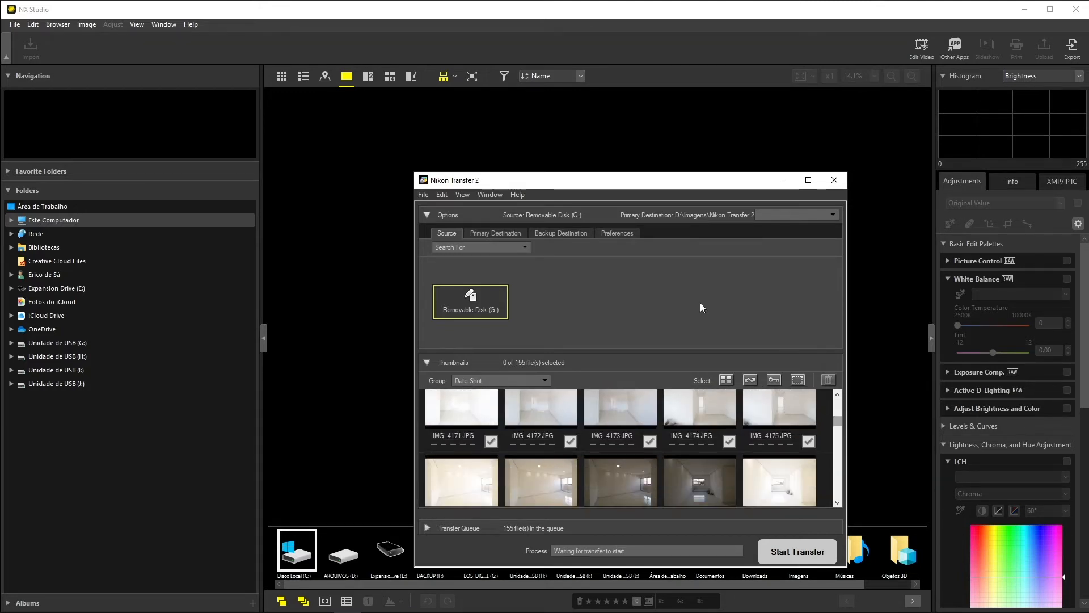
- Open the primary destination settings and examine the folders available for the transfer without choosing a new one
left_click(486, 234)
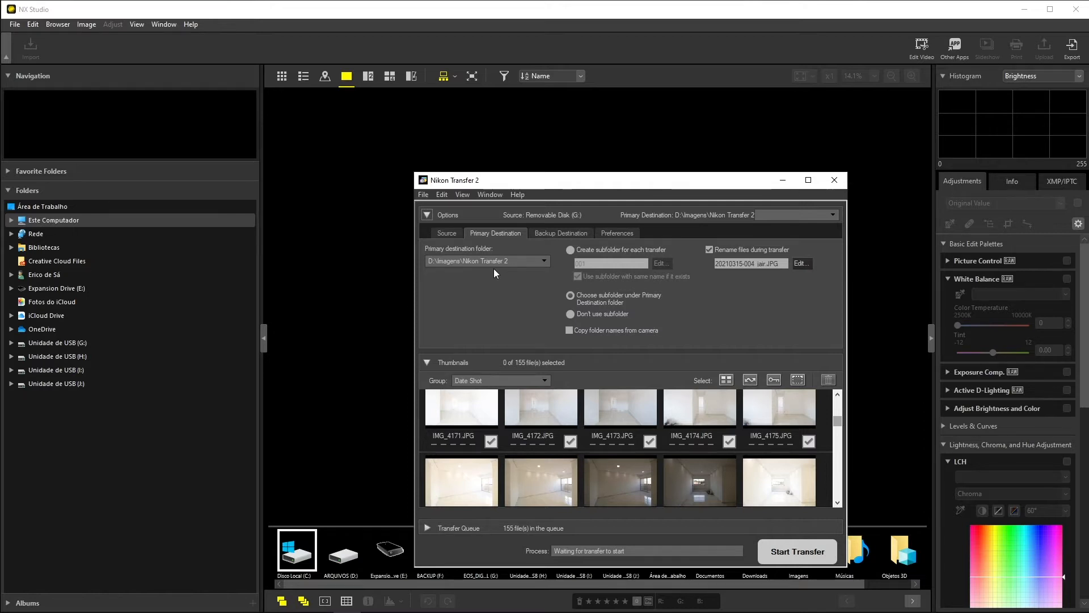
left_click(449, 261)
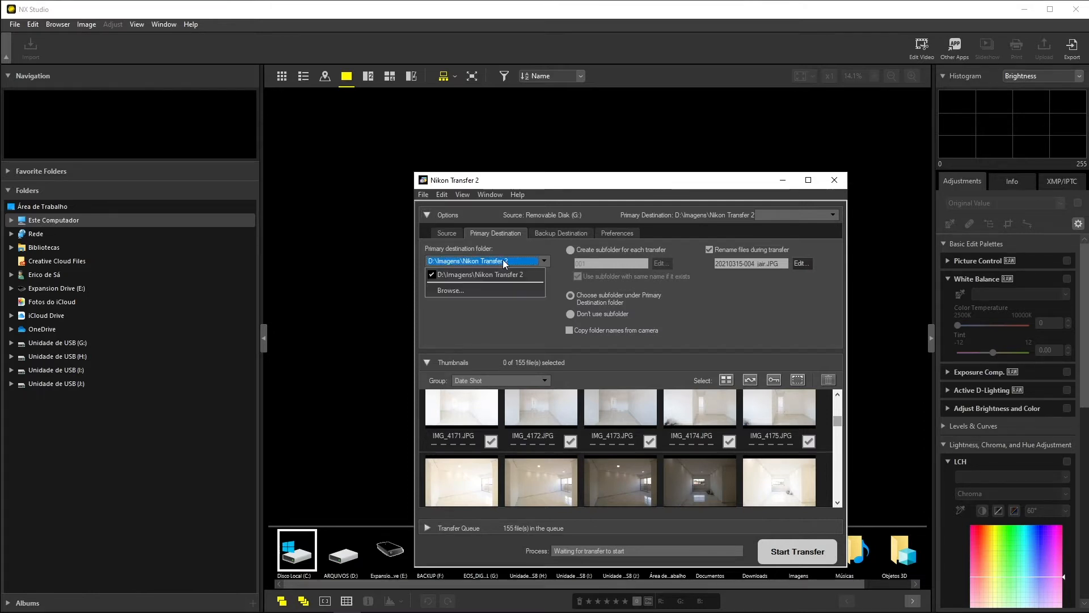
left_click(460, 291)
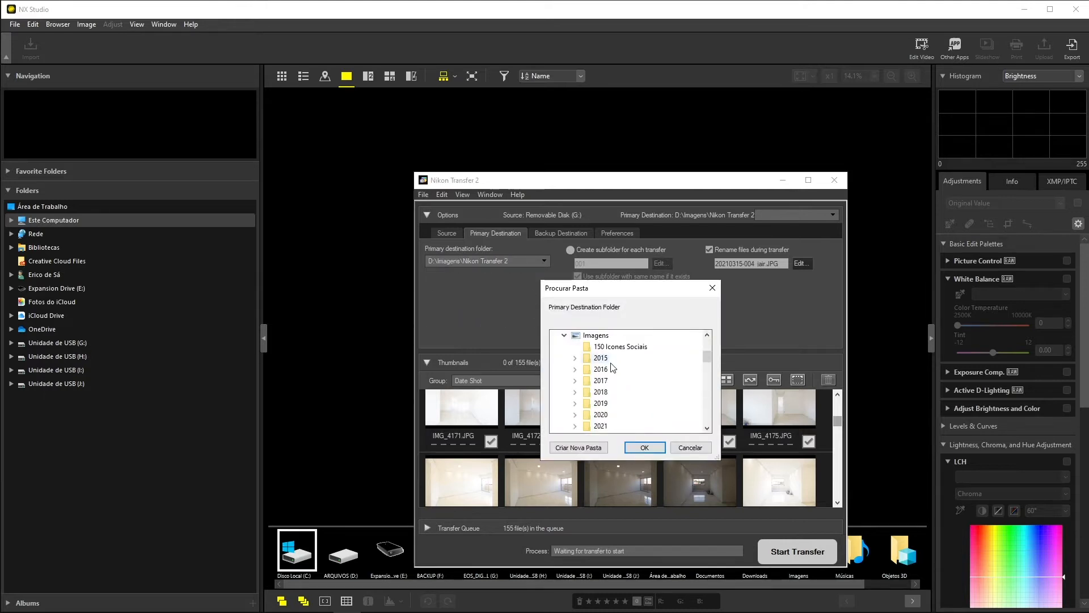
left_click(691, 447)
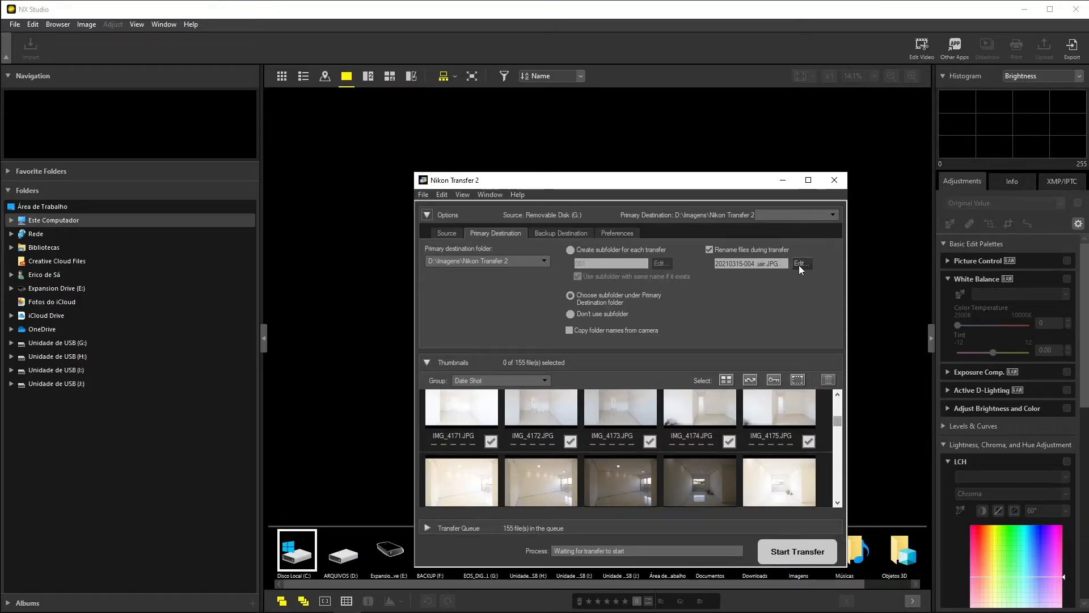
- Open the file naming settings for the transfer and try several prefix options, ending with the prefix set to None
left_click(799, 266)
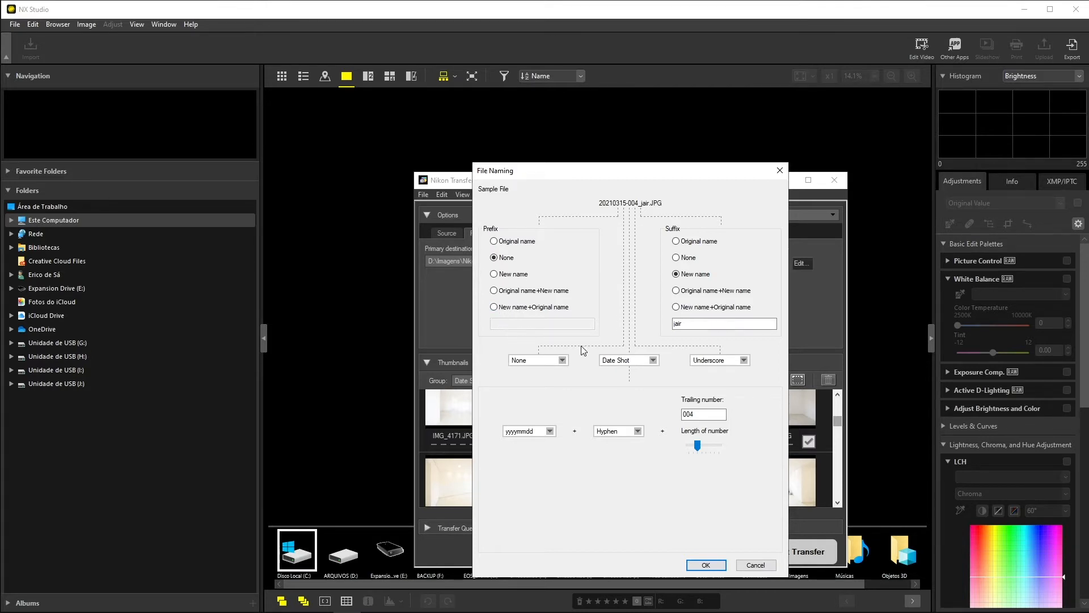
left_click(512, 244)
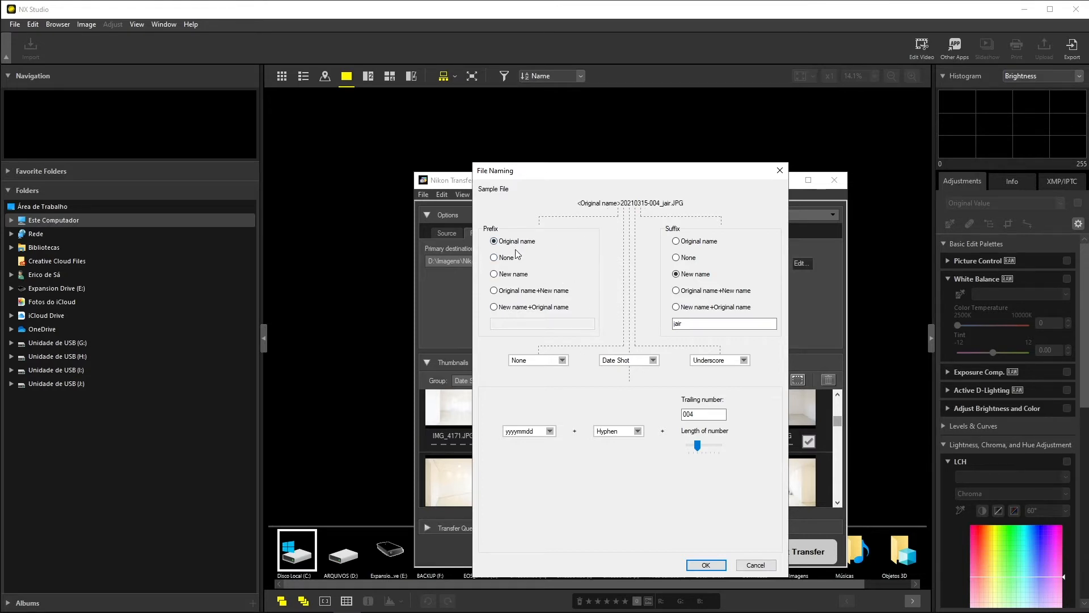
left_click(511, 275)
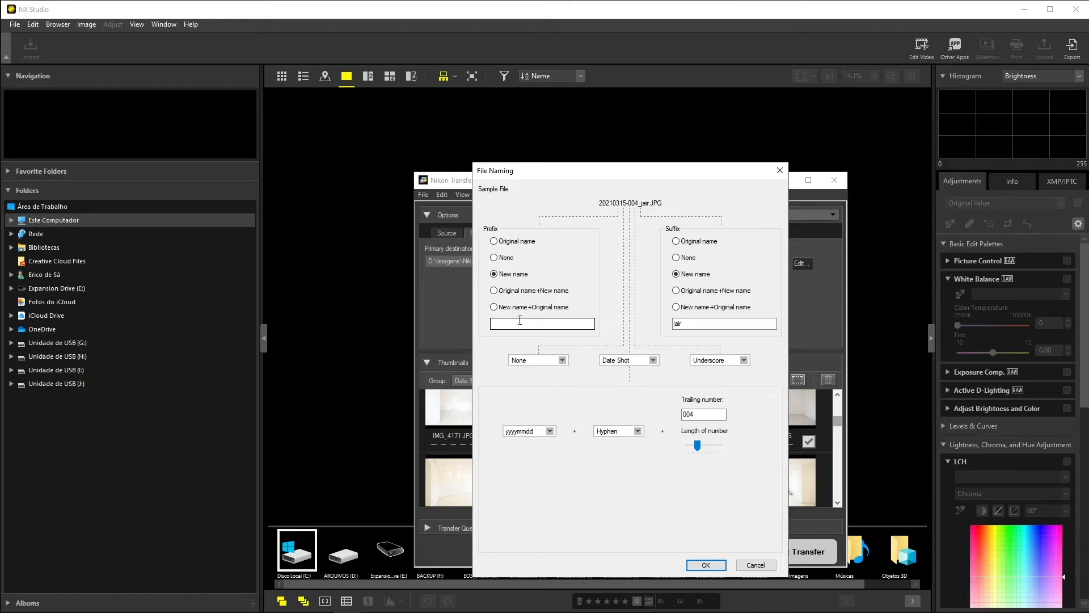
left_click(520, 294)
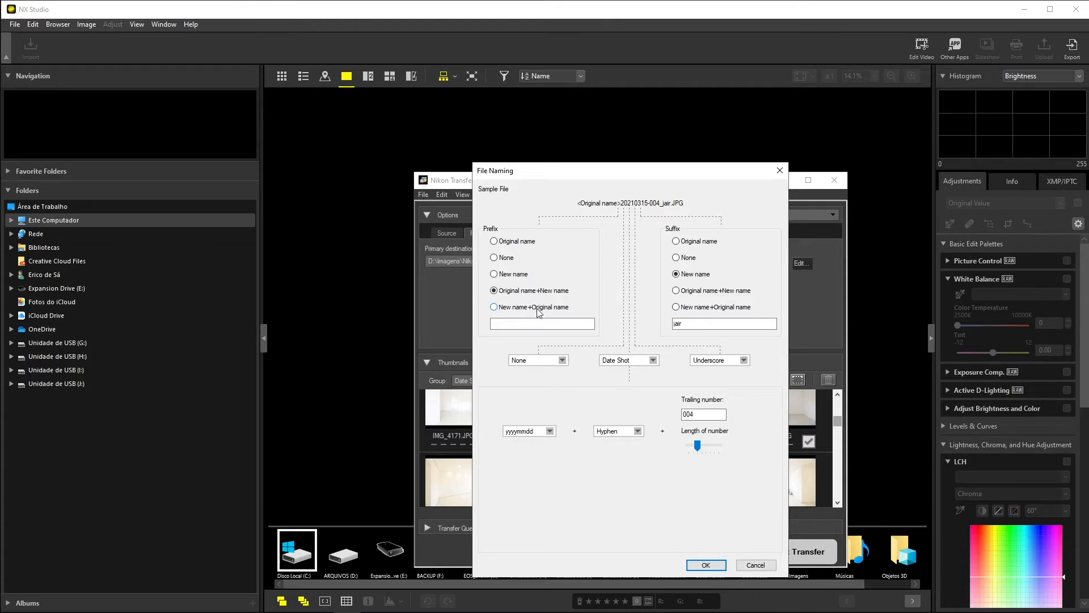
left_click(508, 257)
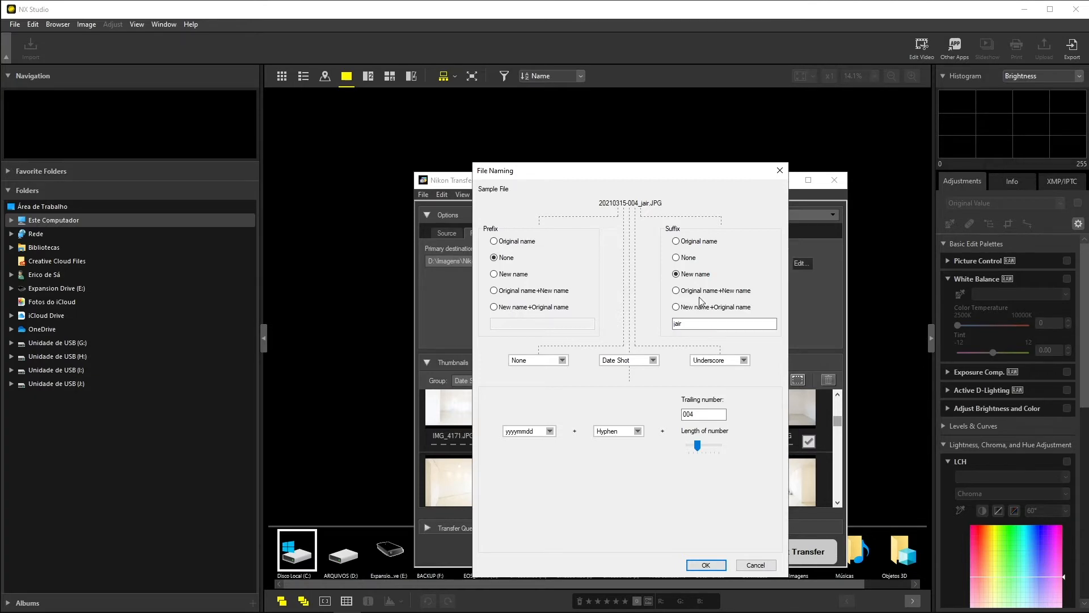
- Set the separator in front of the file name suffix to Hyphen
left_click(739, 361)
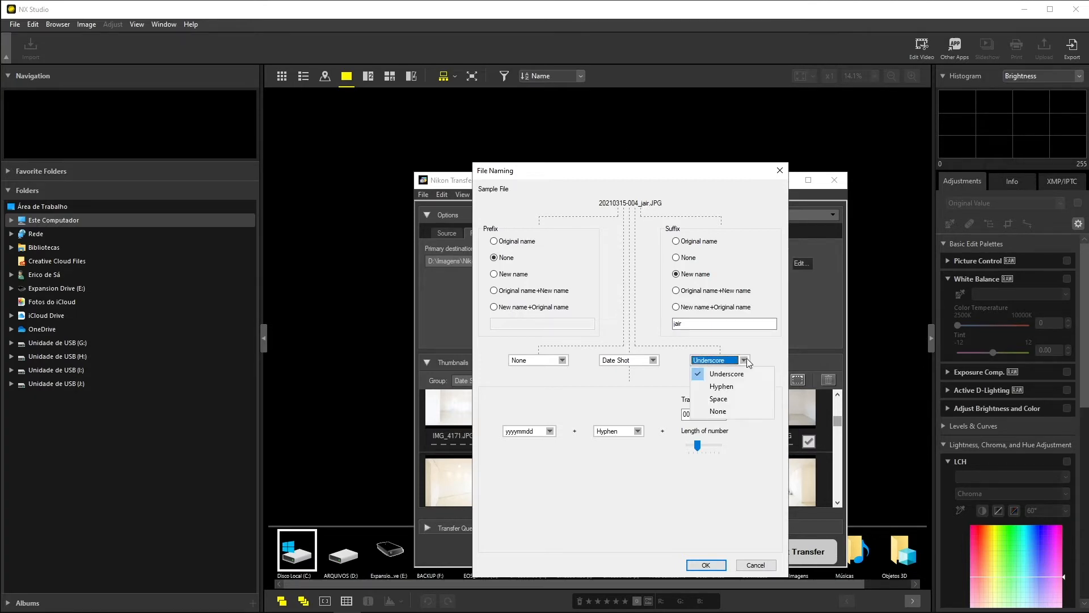
left_click(740, 387)
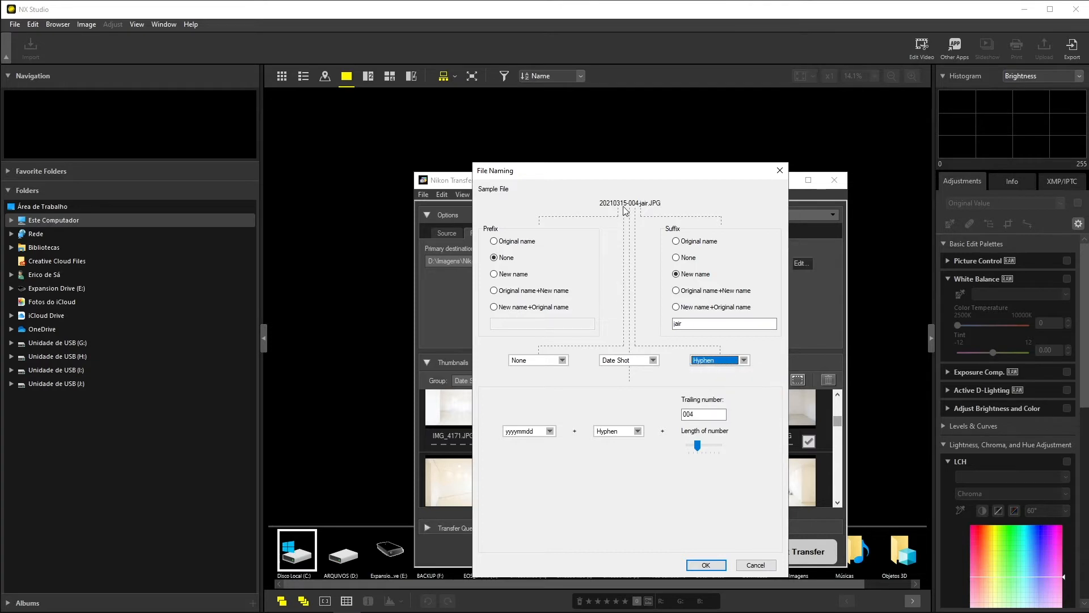
- Try Space and None as the separator in front of the file name suffix, ending with Hyphen selected
left_click(743, 361)
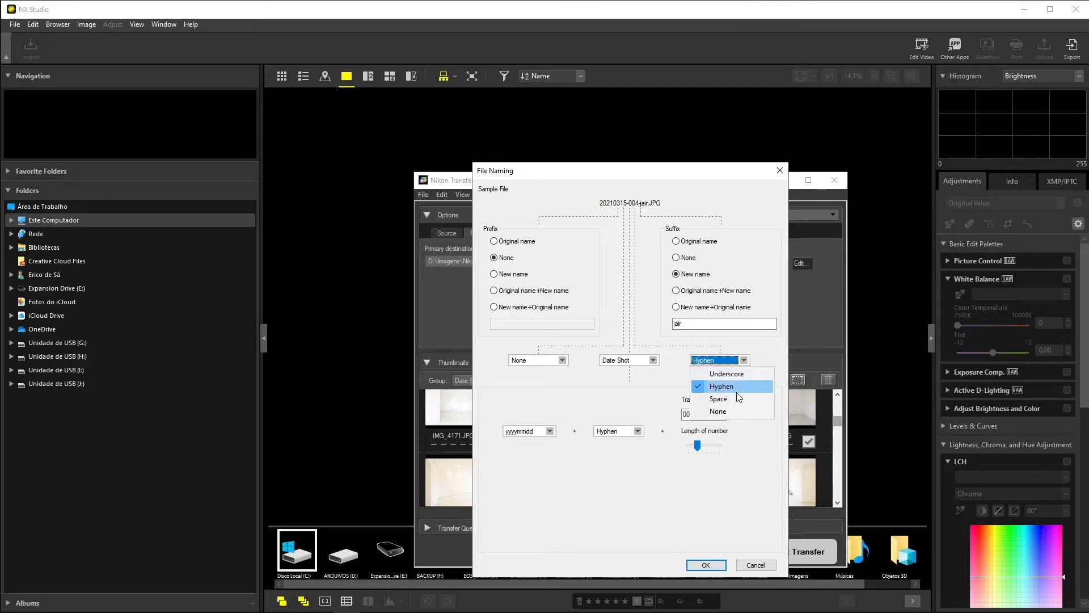
left_click(732, 399)
left_click(743, 361)
left_click(730, 411)
left_click(744, 361)
left_click(732, 386)
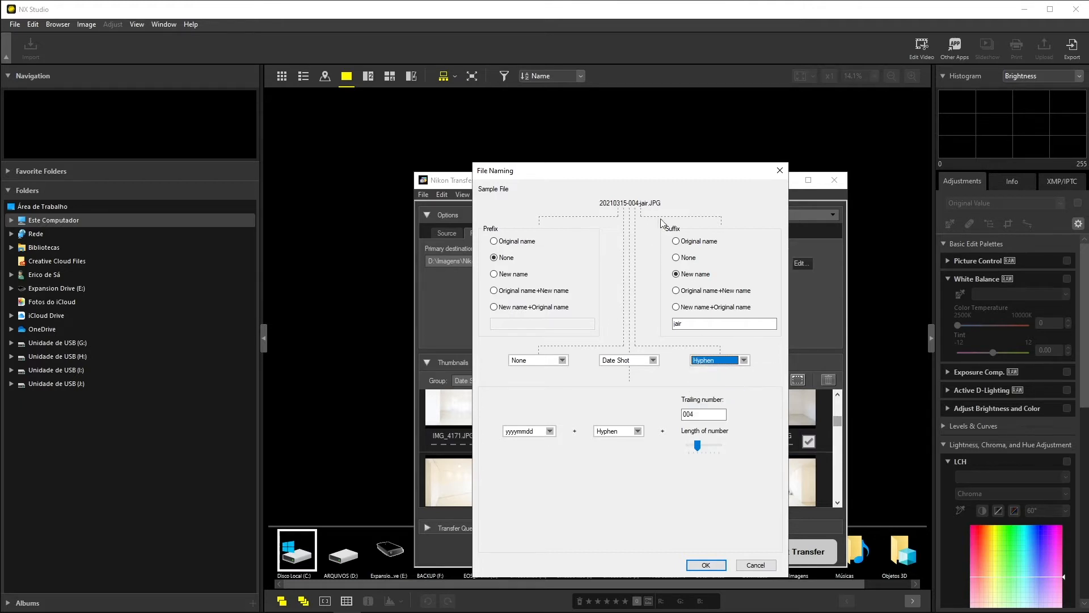
- Keep the date format yyyymmdd, set the trailing number to 001, and discard the file naming changes
left_click(550, 432)
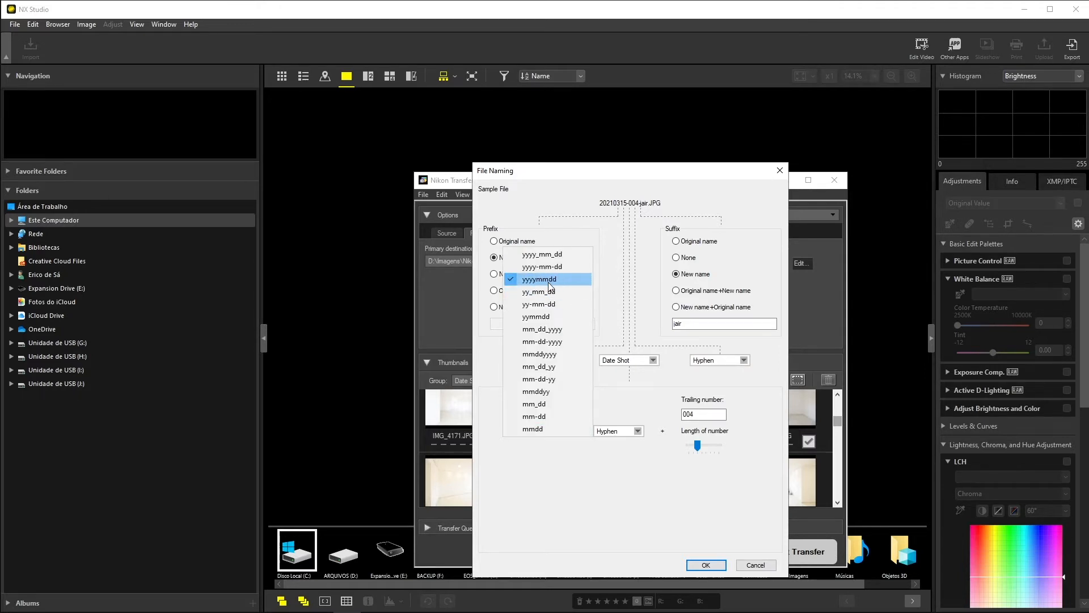
left_click(565, 281)
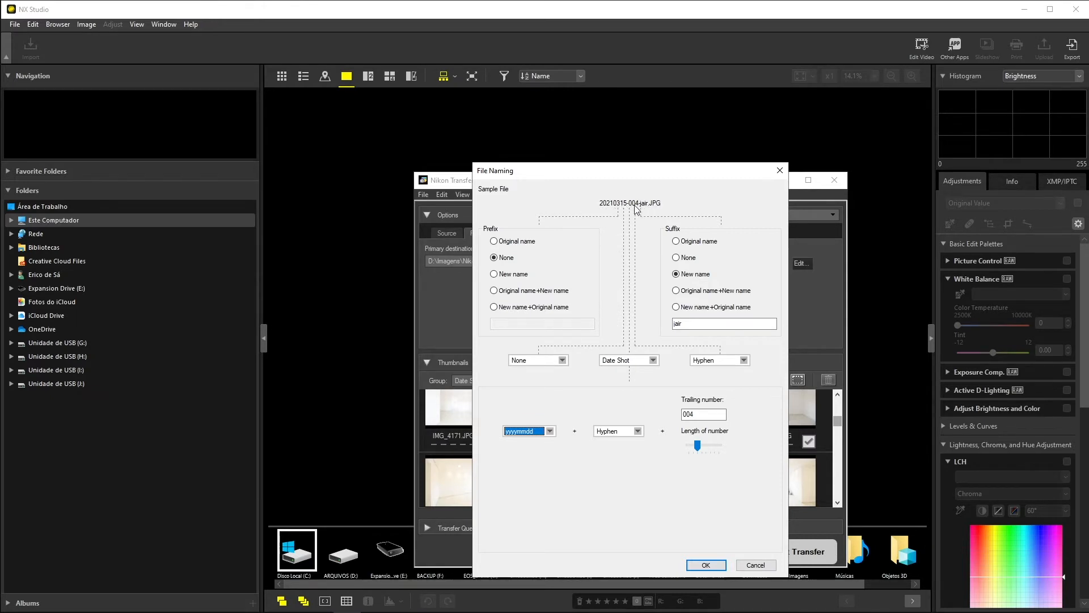
left_click(704, 414)
key("BackSpace")
type("1")
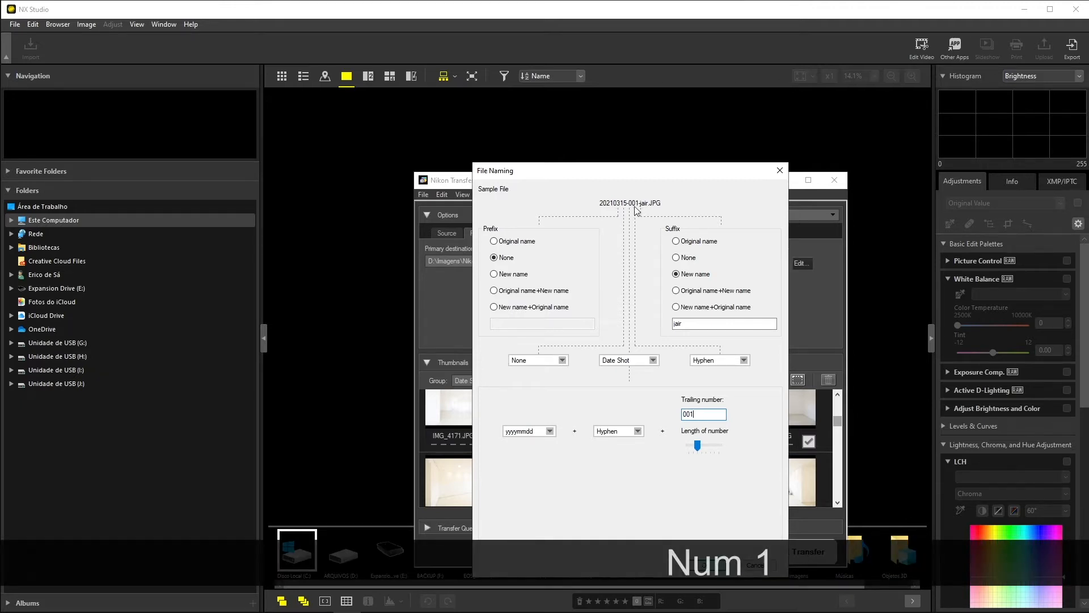
left_click(691, 325)
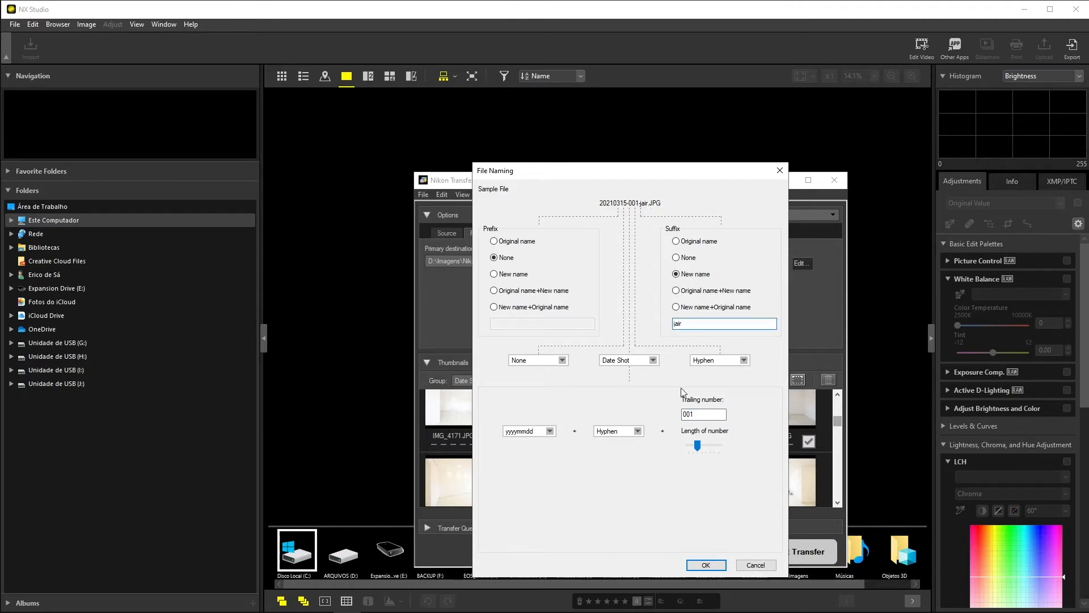
left_click(756, 565)
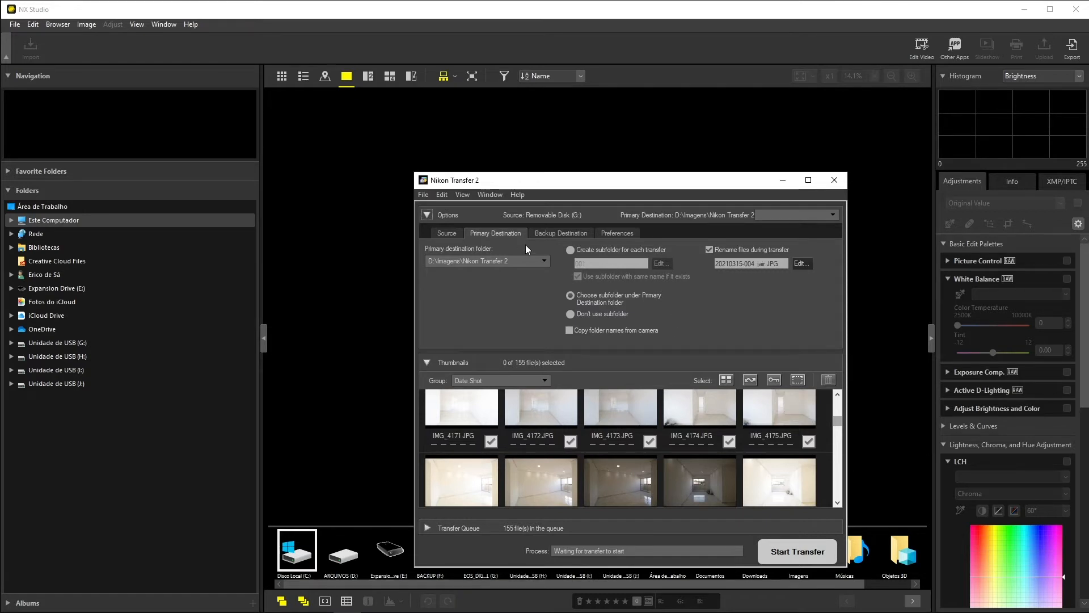
- Review the backup destination settings and turn on adding additional information to files in the transfer preferences
left_click(552, 234)
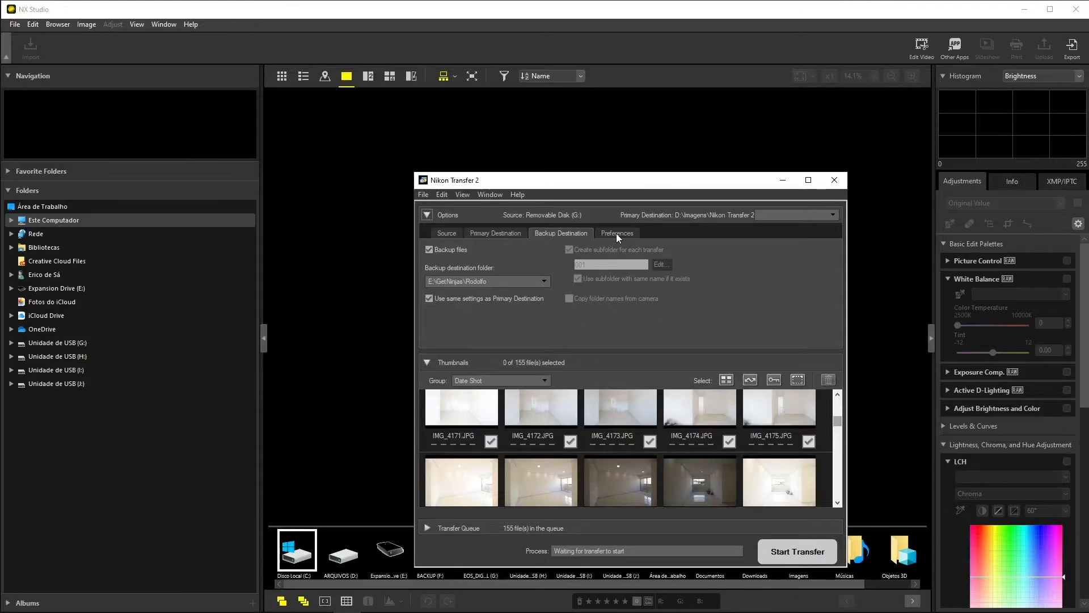
left_click(616, 234)
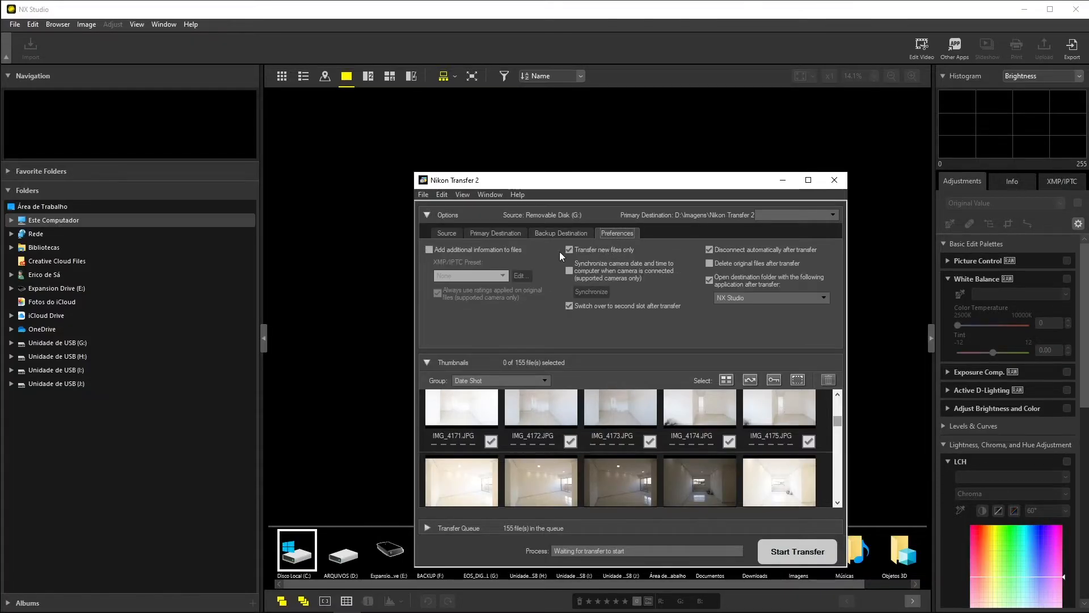
left_click(433, 250)
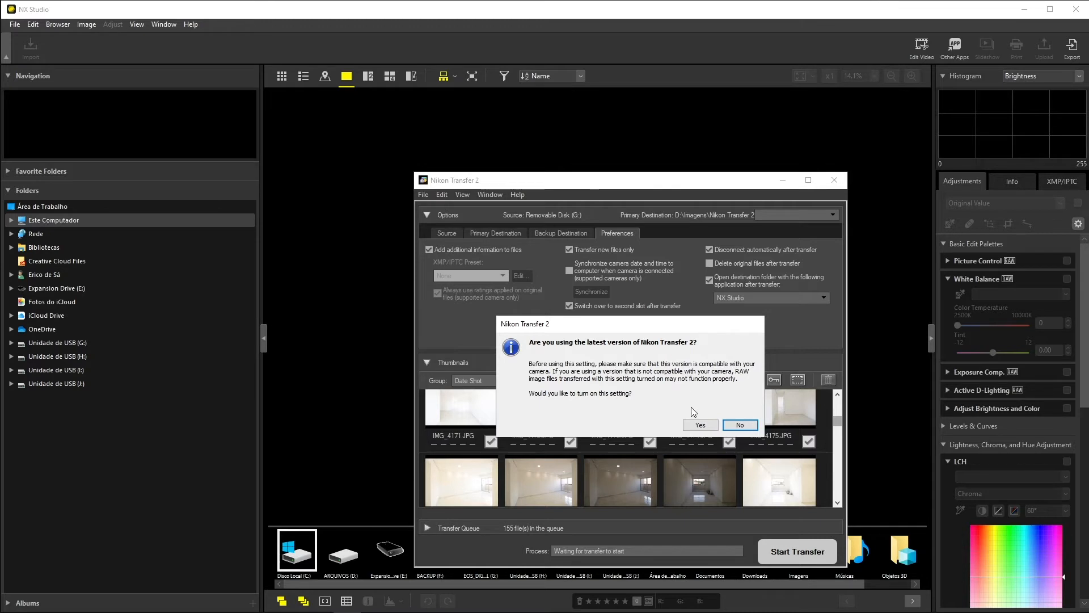
left_click(699, 424)
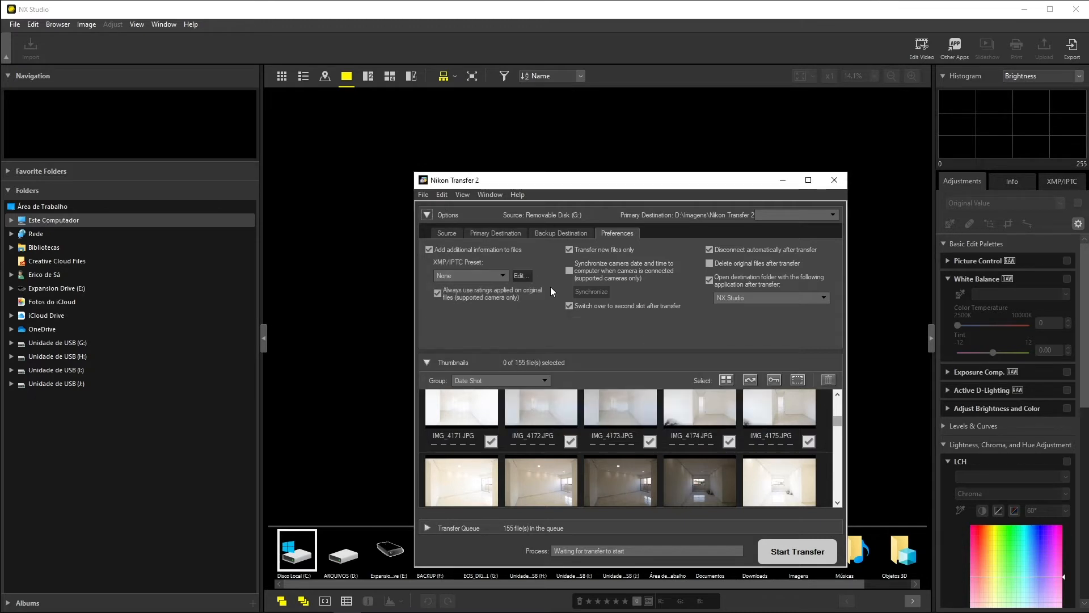
- Open the XMP/IPTC preset editor, examine the label choices and metadata fields of Copyright Only, and close it without saving
left_click(519, 276)
scroll(783, 306, "down", 3)
scroll(782, 301, "up", 3)
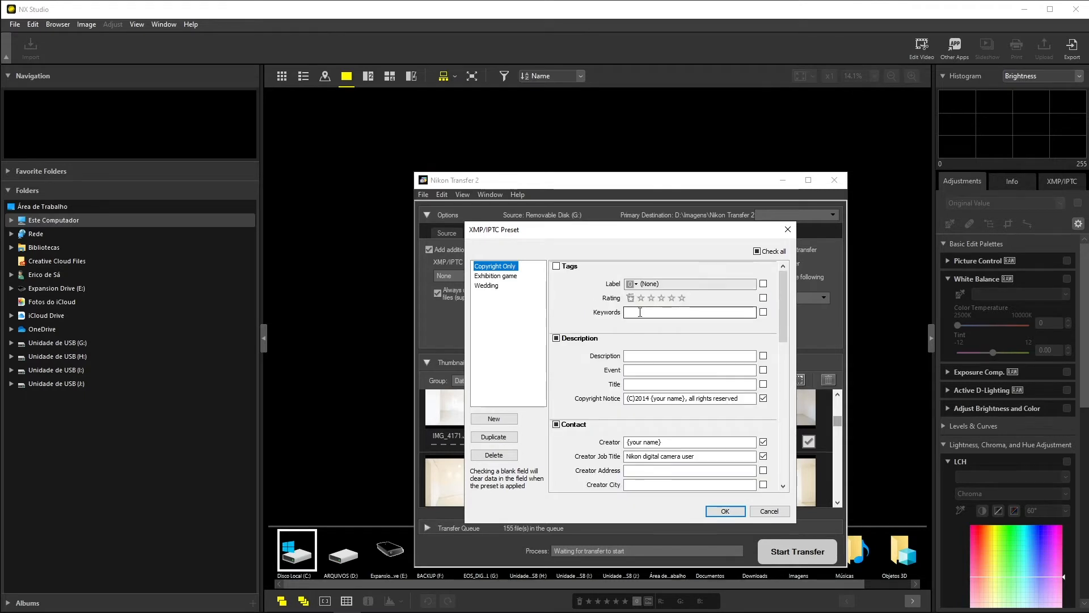
left_click(649, 284)
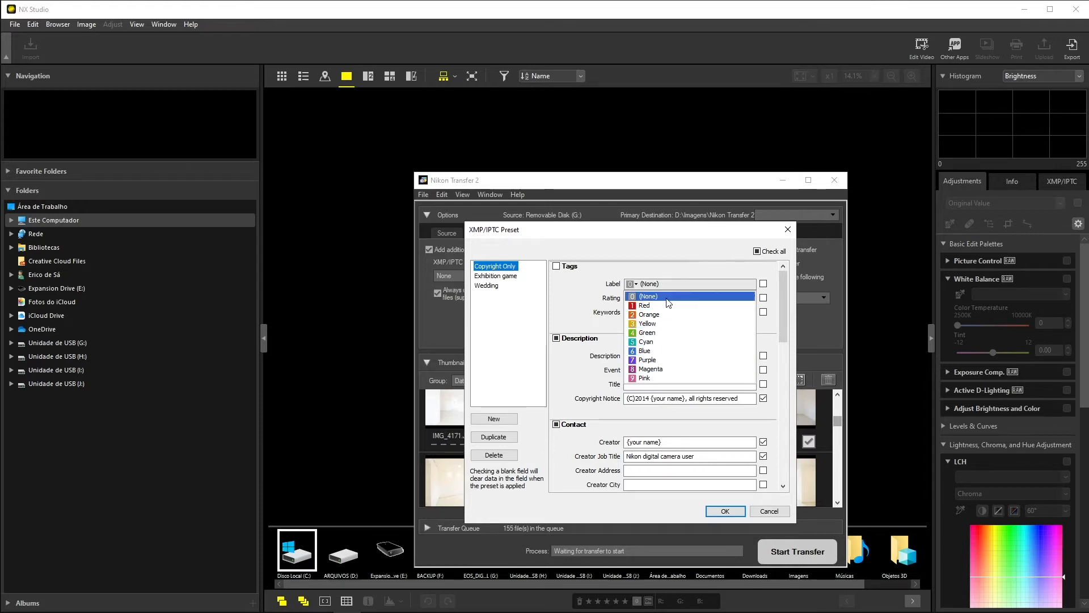
left_click(608, 280)
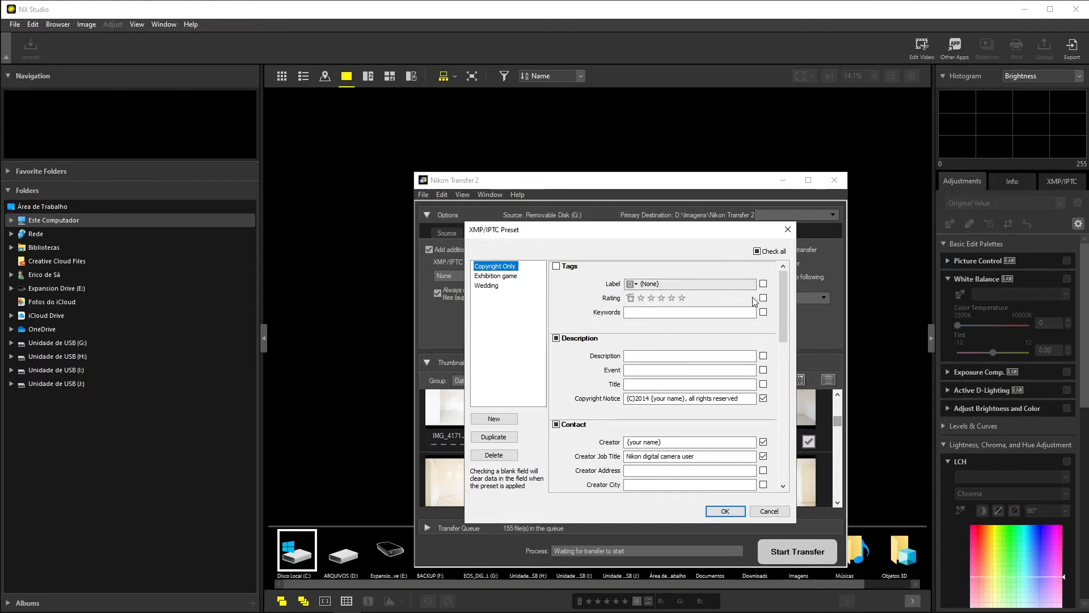
left_click(669, 312)
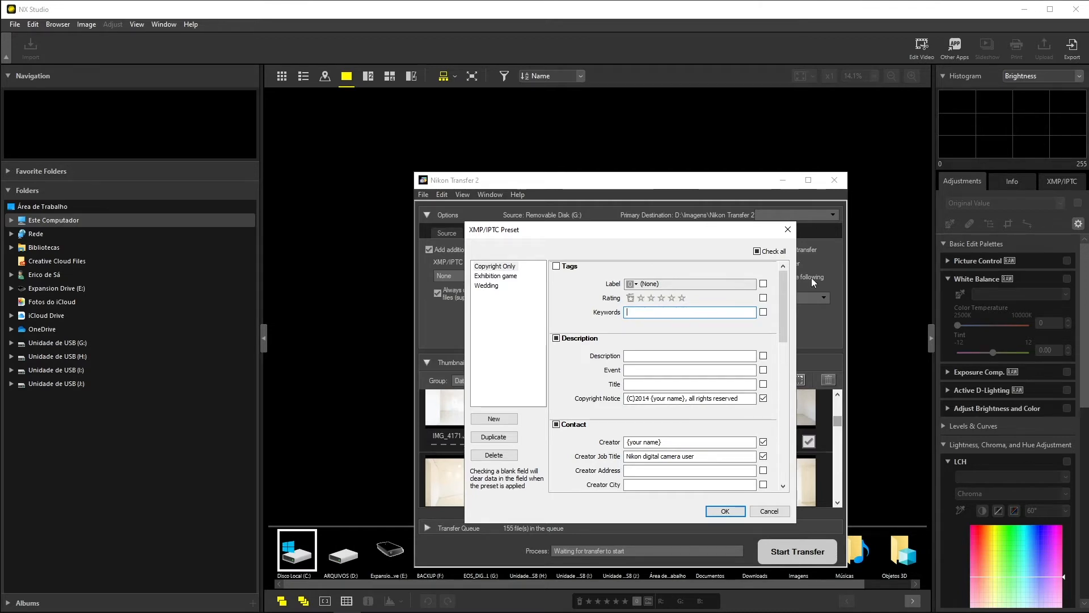
left_click_drag(785, 285, 767, 346)
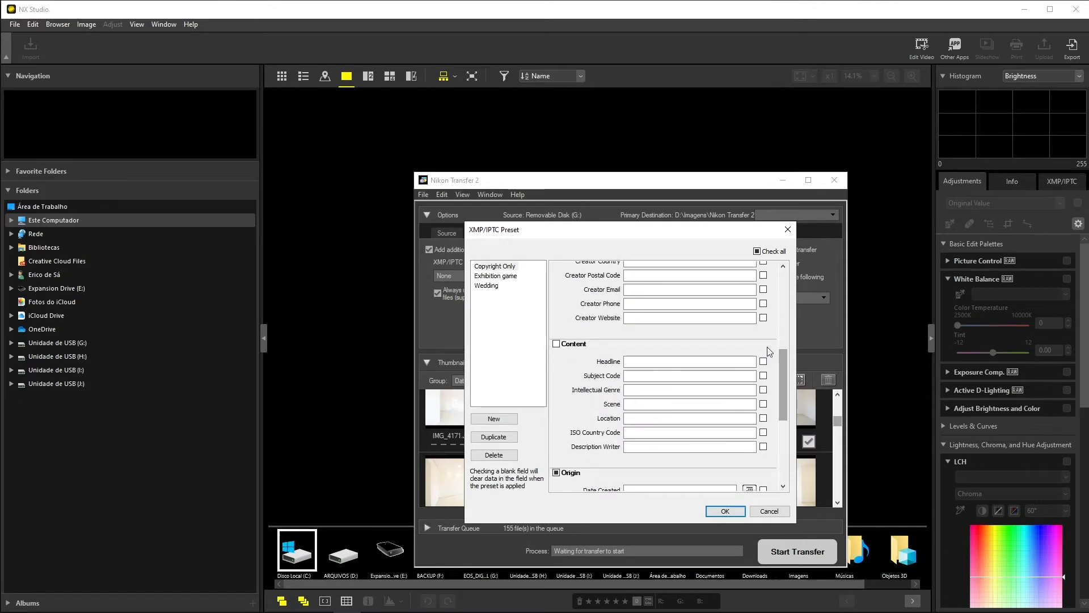
left_click(770, 512)
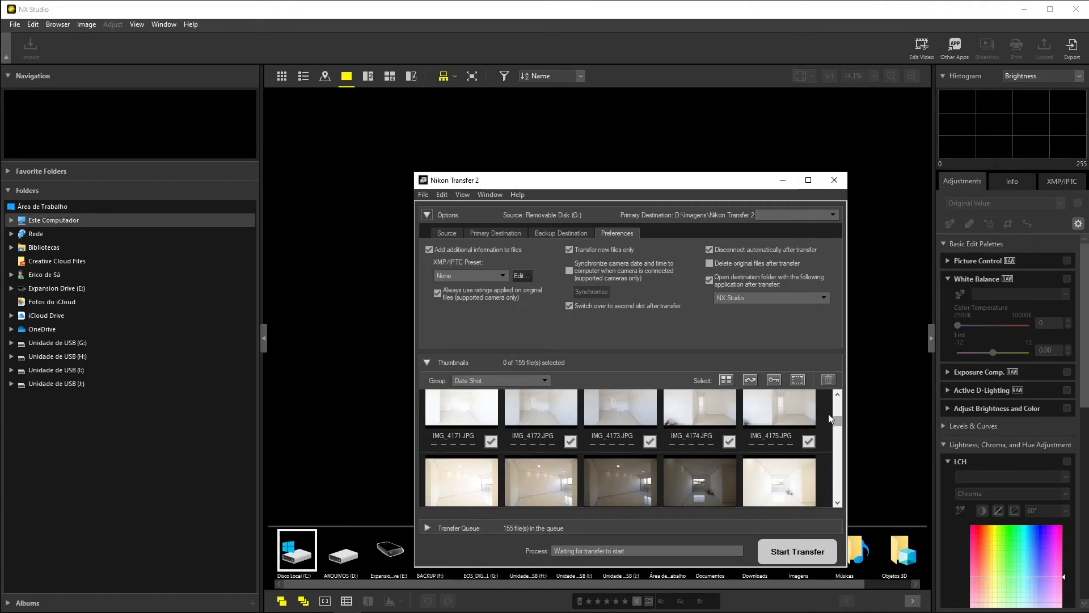
scroll(836, 420, "down", 3)
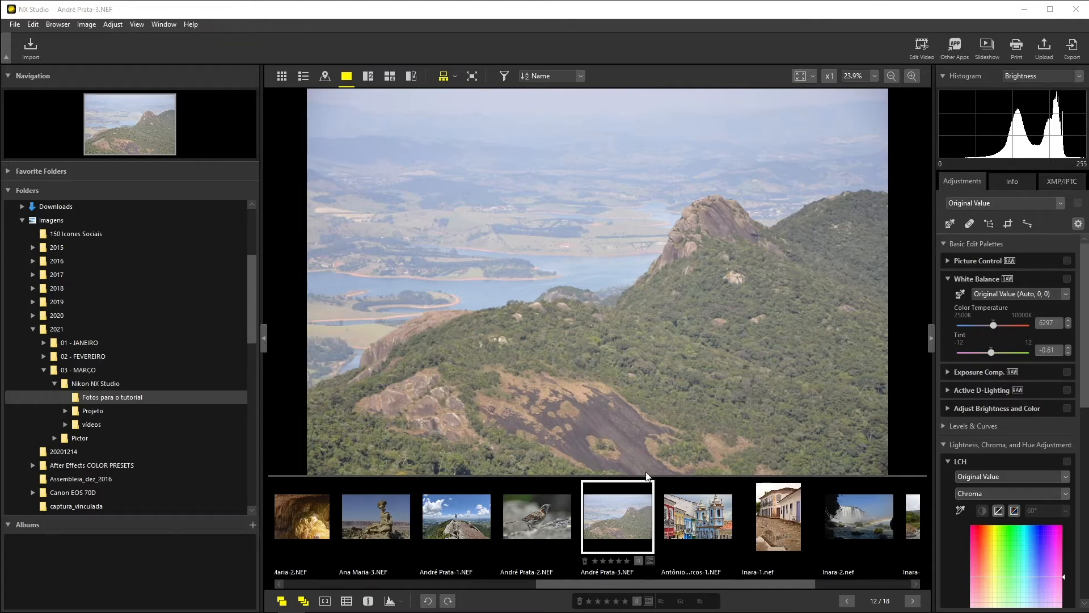
- View the colourful church street and cobbled street photos one at a time, returning to the mountain landscape photo
left_click(705, 523)
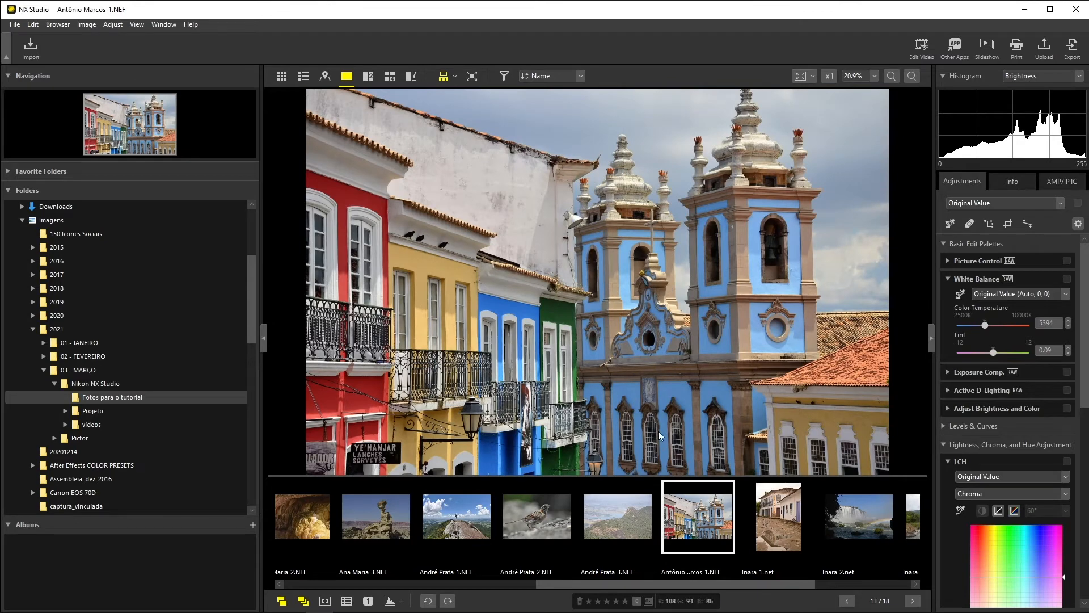
left_click(776, 514)
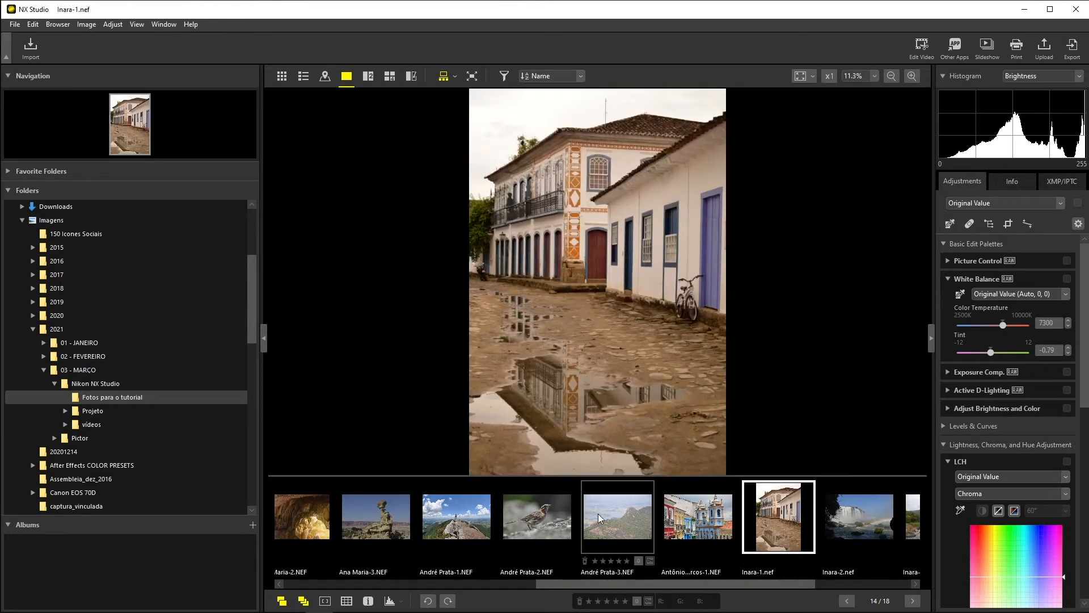
left_click(612, 512)
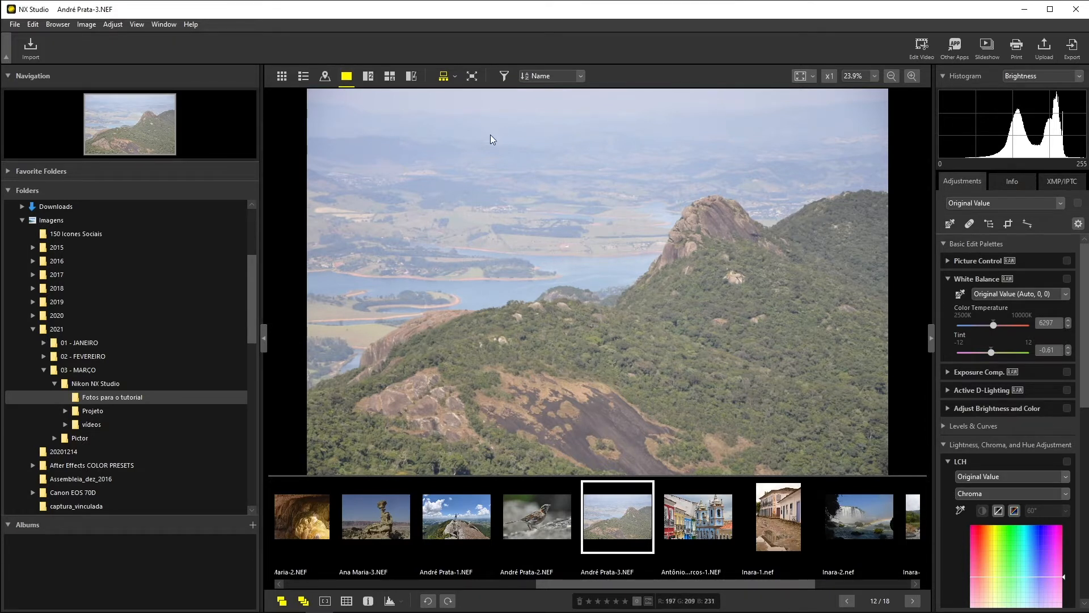
- Browse the folder's photos in the thumbnail grid view and in the list view with shooting details
left_click(282, 75)
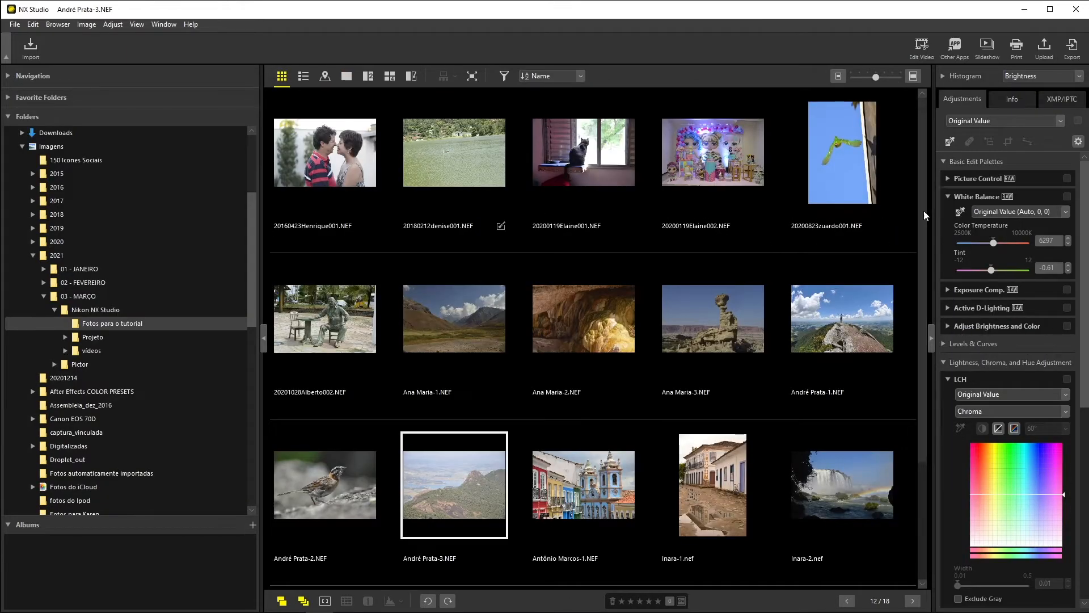
left_click_drag(927, 211, 918, 328)
scroll(919, 327, "up", 3)
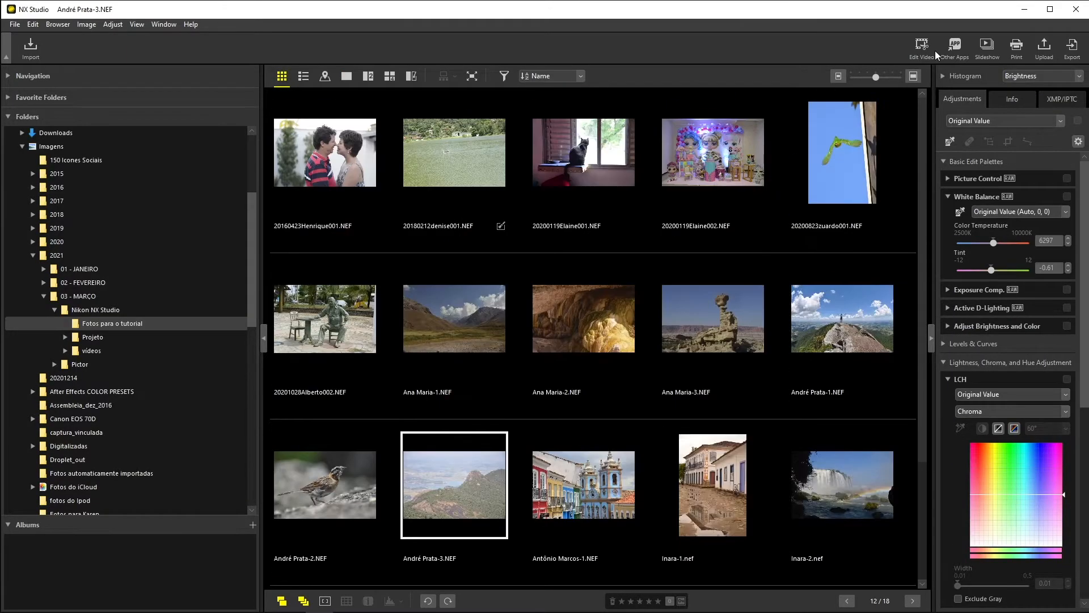
left_click(301, 76)
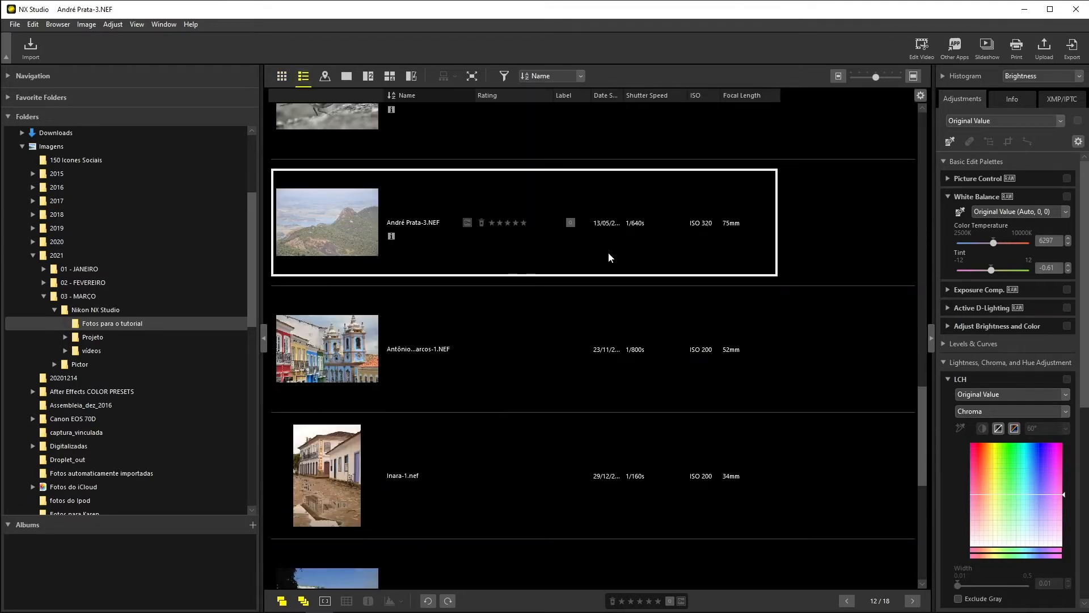
left_click_drag(925, 410, 668, 360)
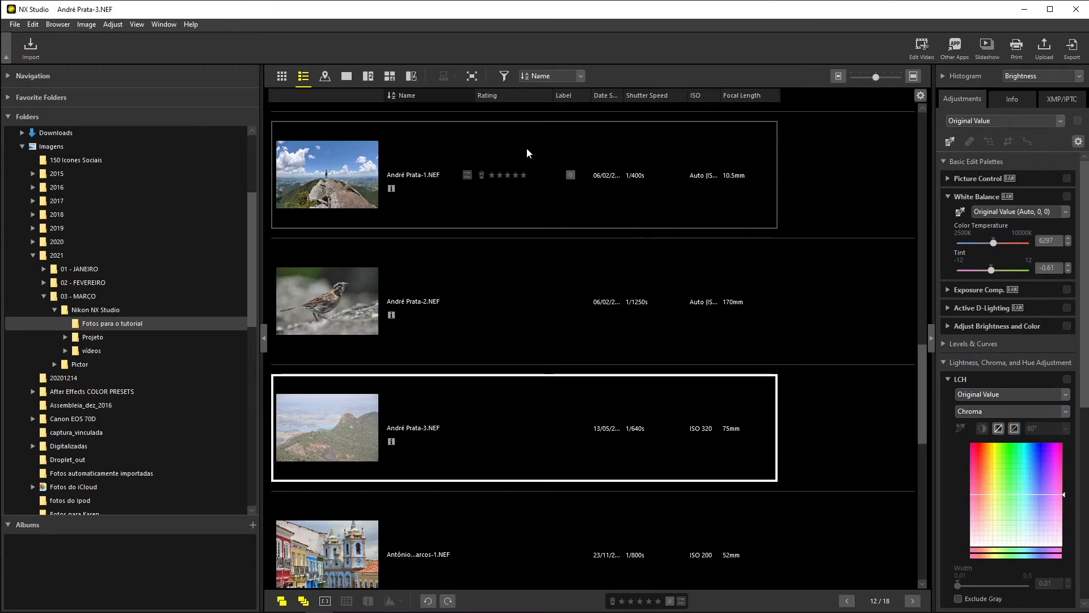
- Compare two photos side by side, with the mountain landscape in the first frame and the bird in the second
left_click(369, 77)
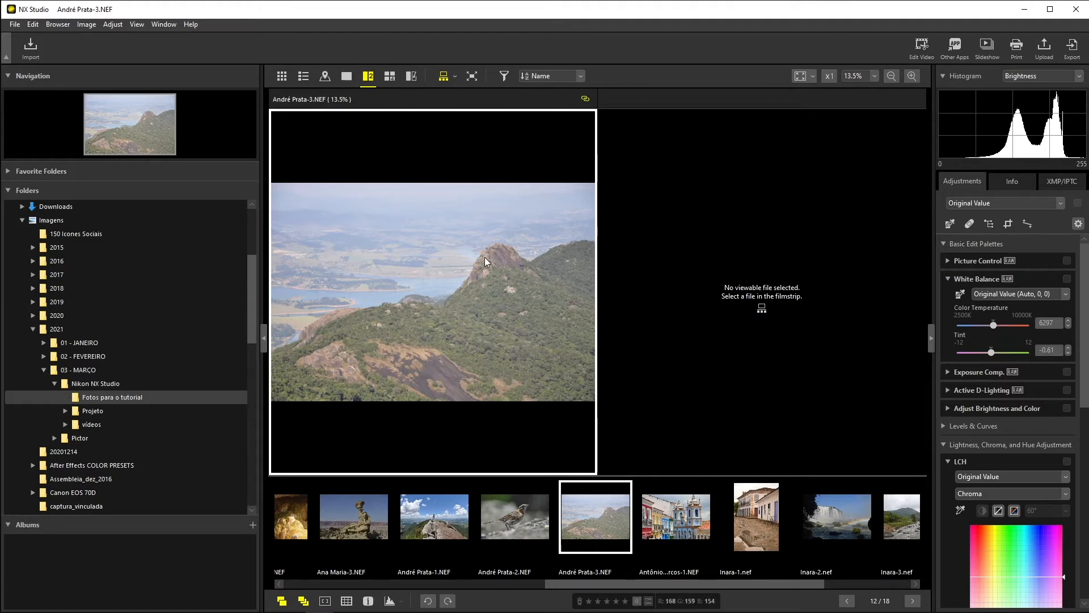
left_click(710, 206)
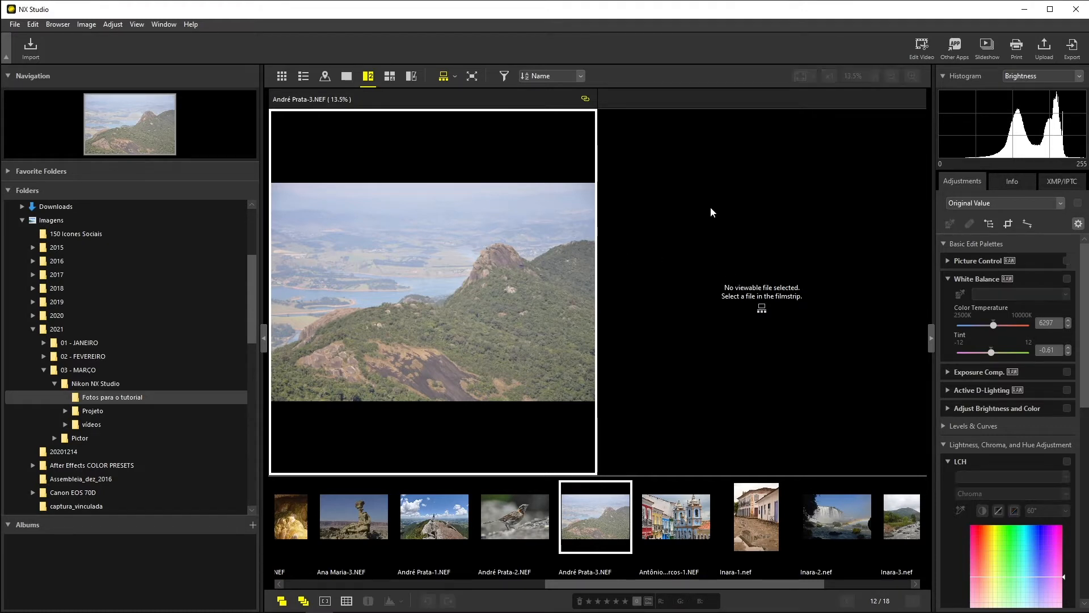
left_click(504, 526)
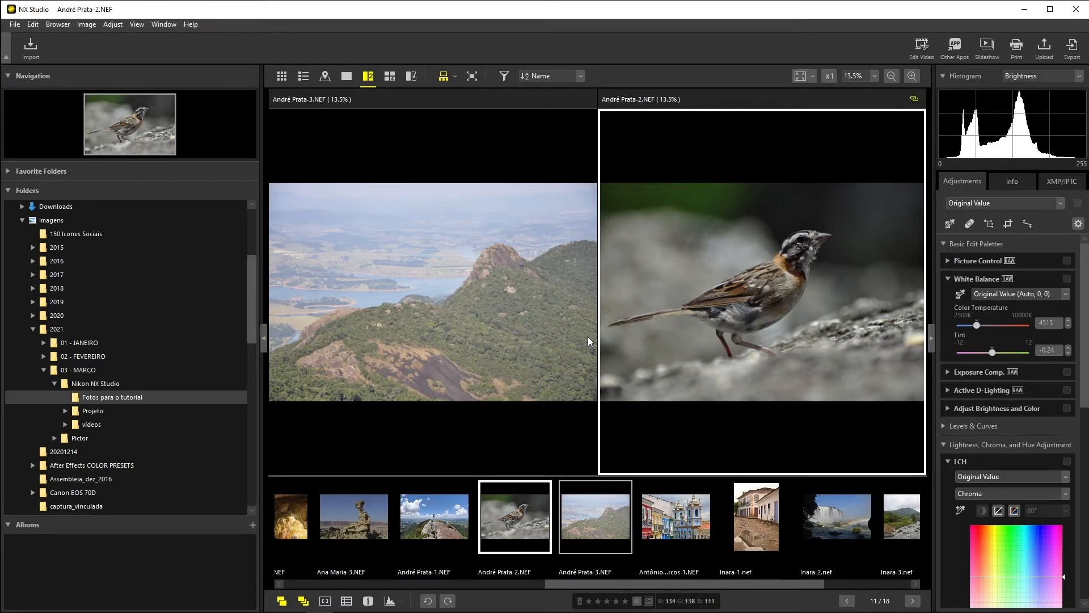
left_click(532, 281)
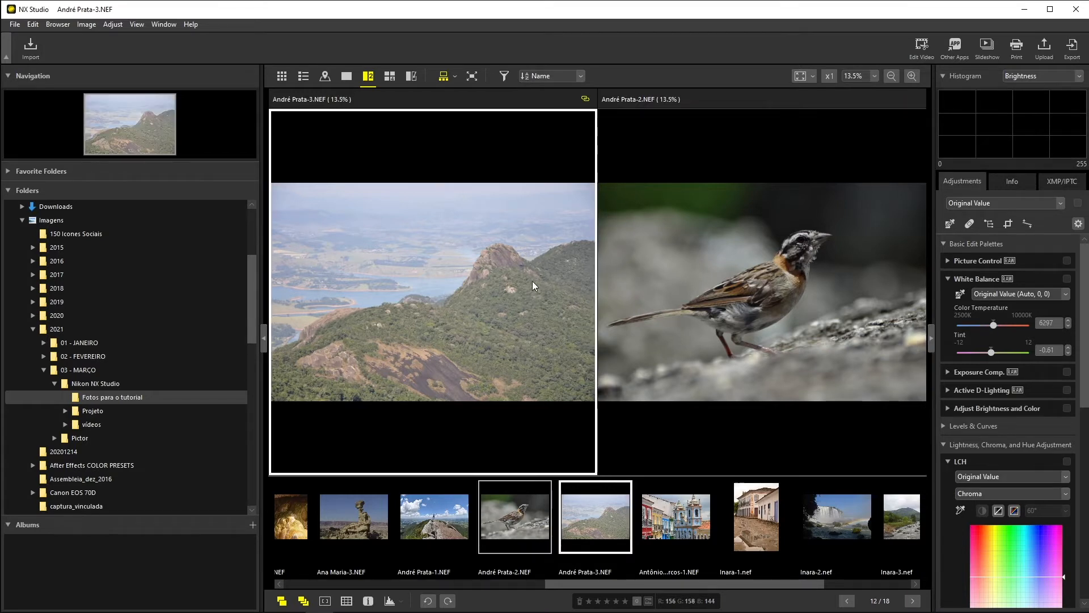
left_click(658, 270)
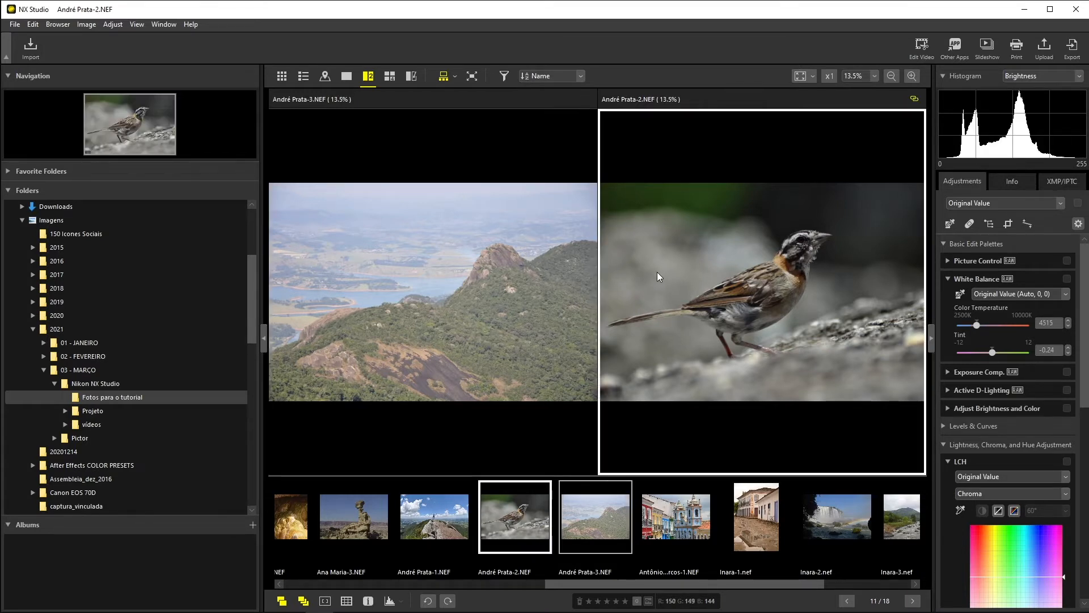
- Expand the comparison to four photos, adding the colourful church street and the cobbled street to the empty frames
left_click(390, 78)
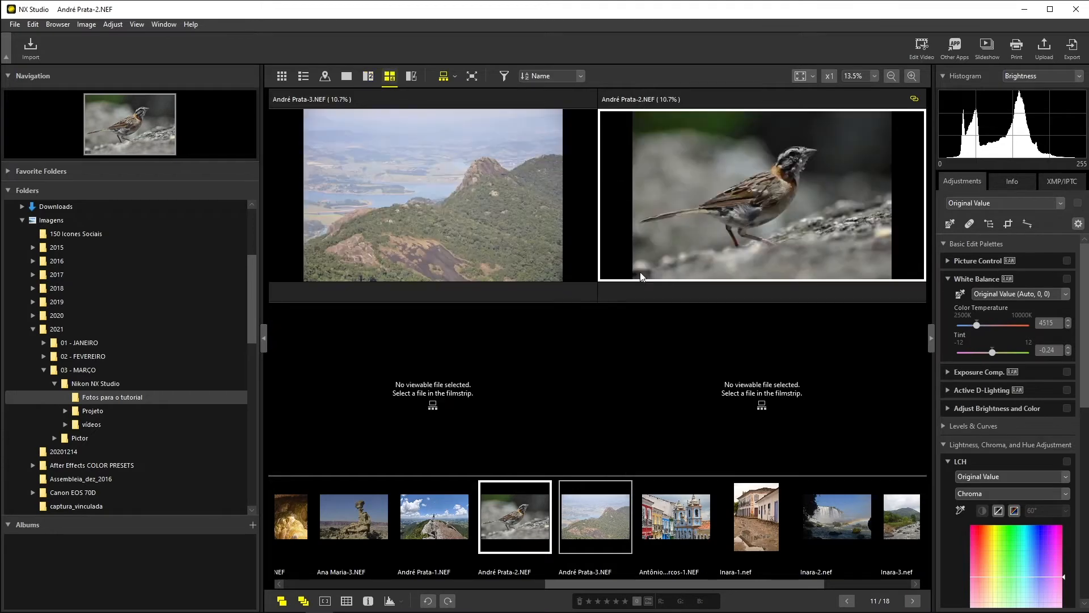
left_click(490, 324)
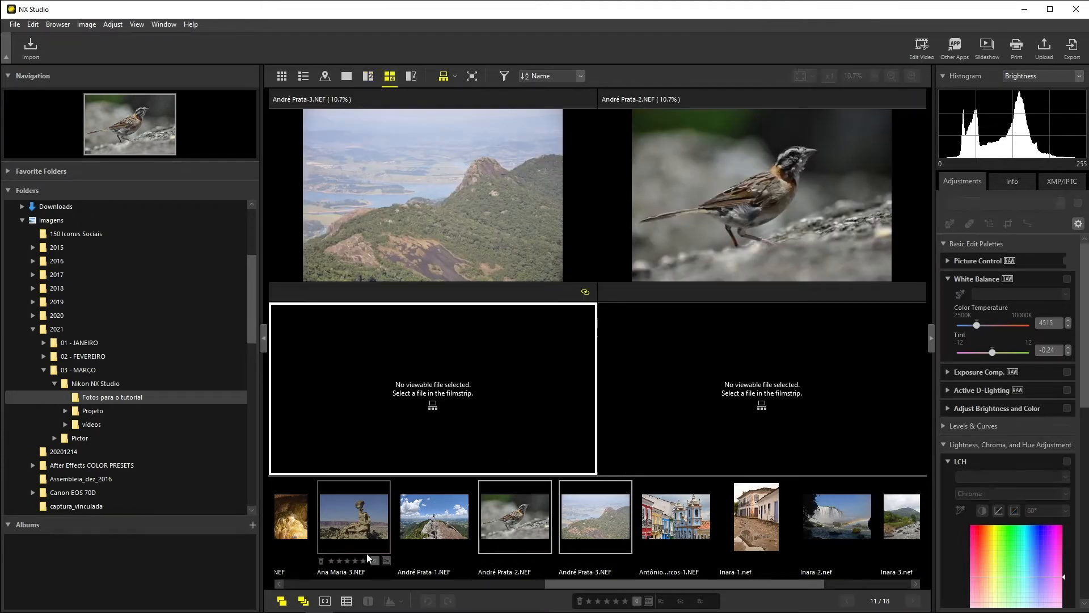
left_click(434, 517)
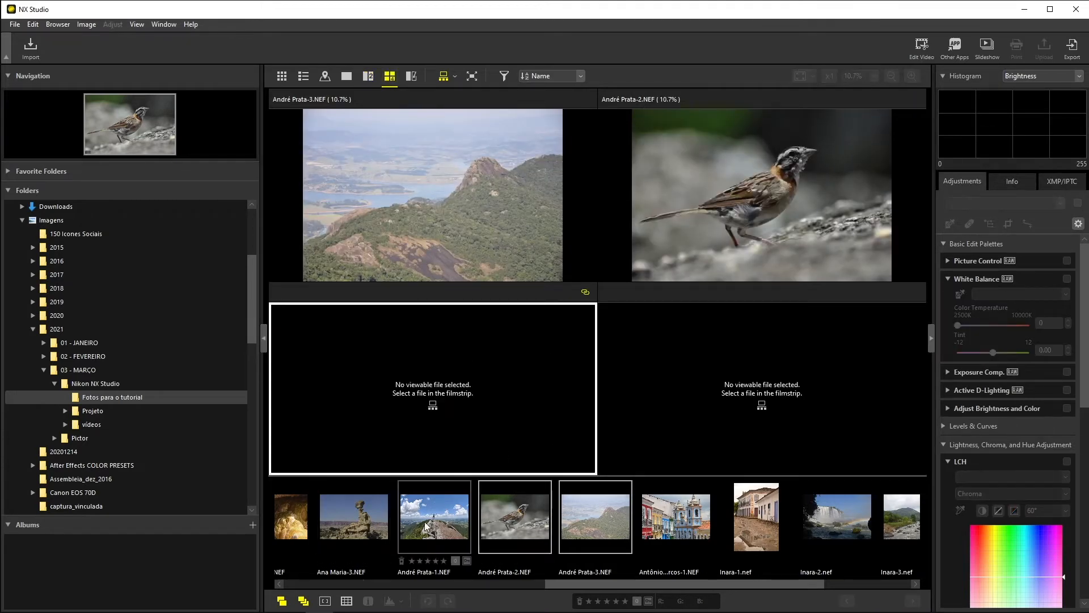
left_click(703, 515)
left_click(746, 394)
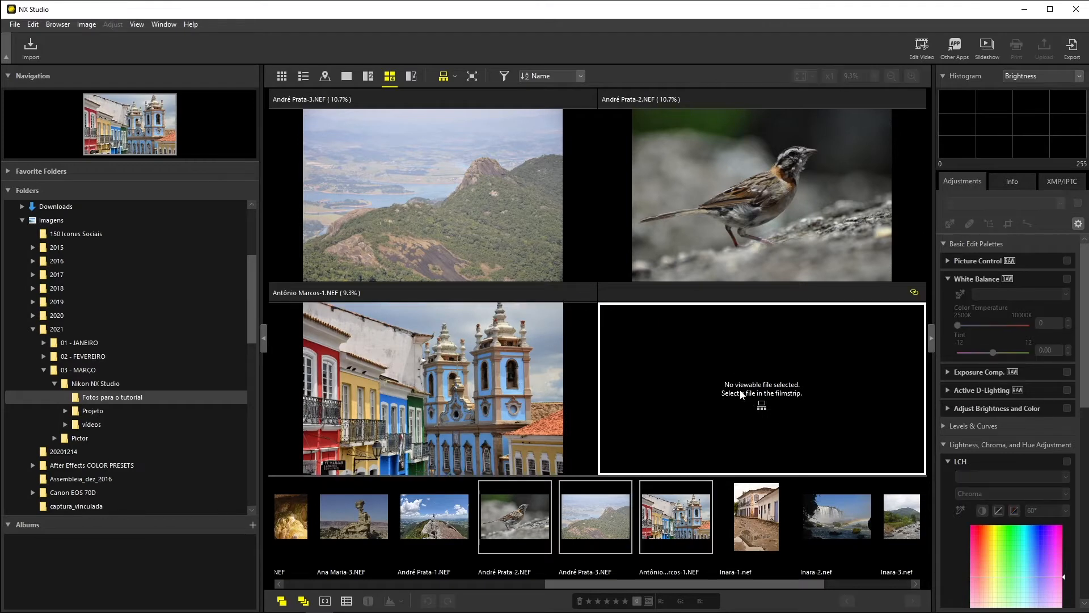
left_click(748, 513)
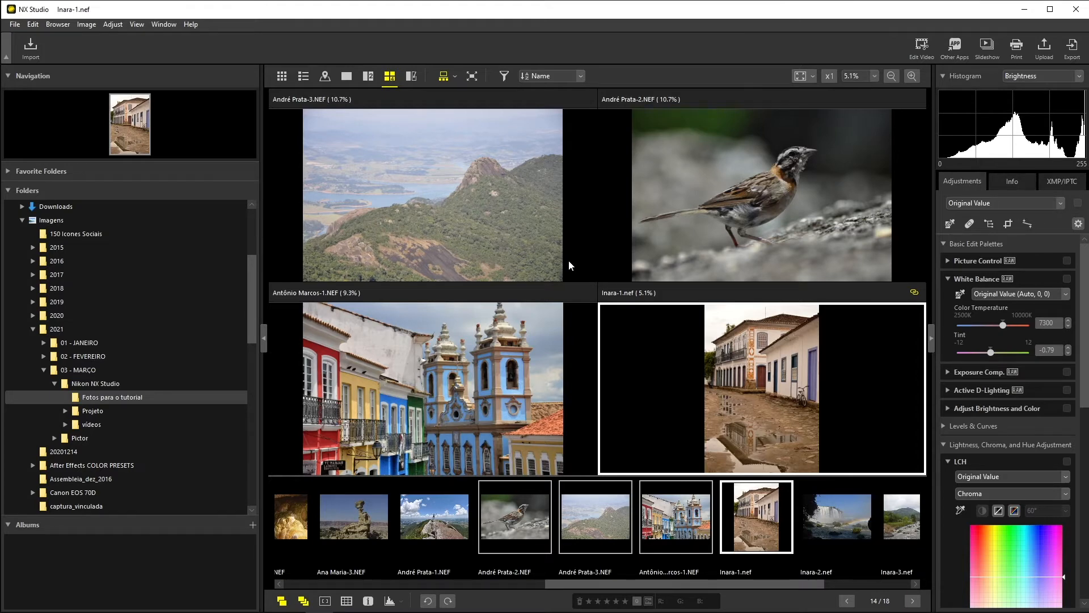
- Display the filmstrip vertically, browse its thumbnails, and restore the horizontal filmstrip
left_click(454, 76)
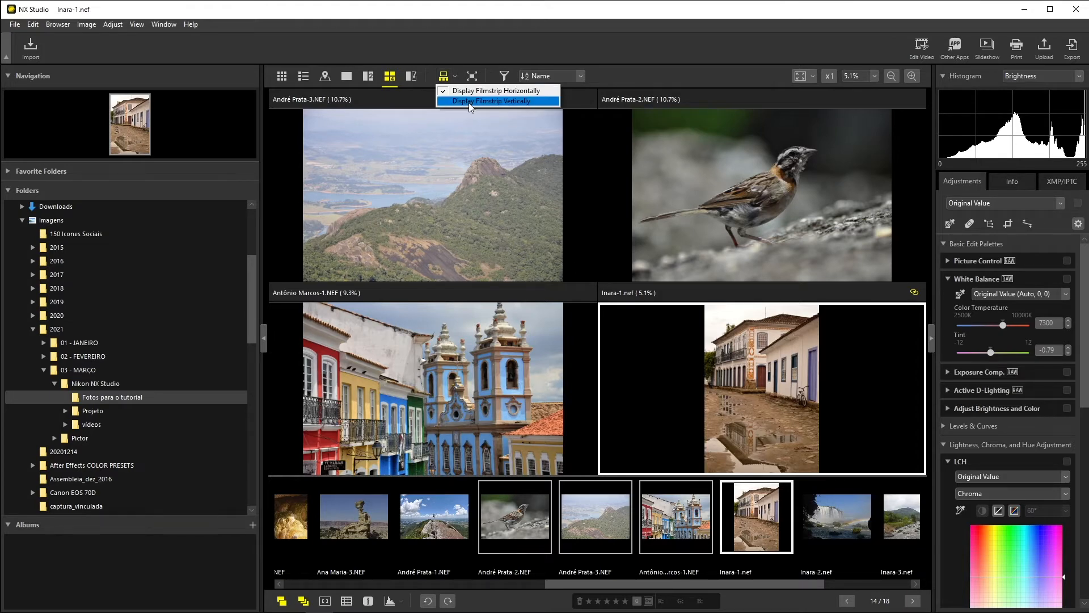
left_click(492, 101)
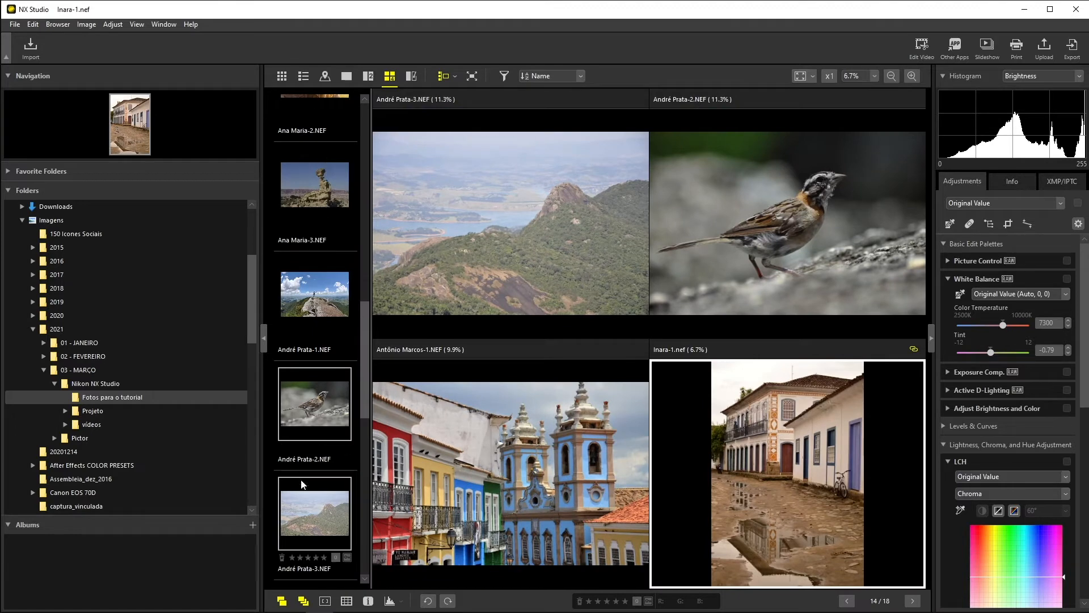
left_click_drag(361, 339, 354, 264)
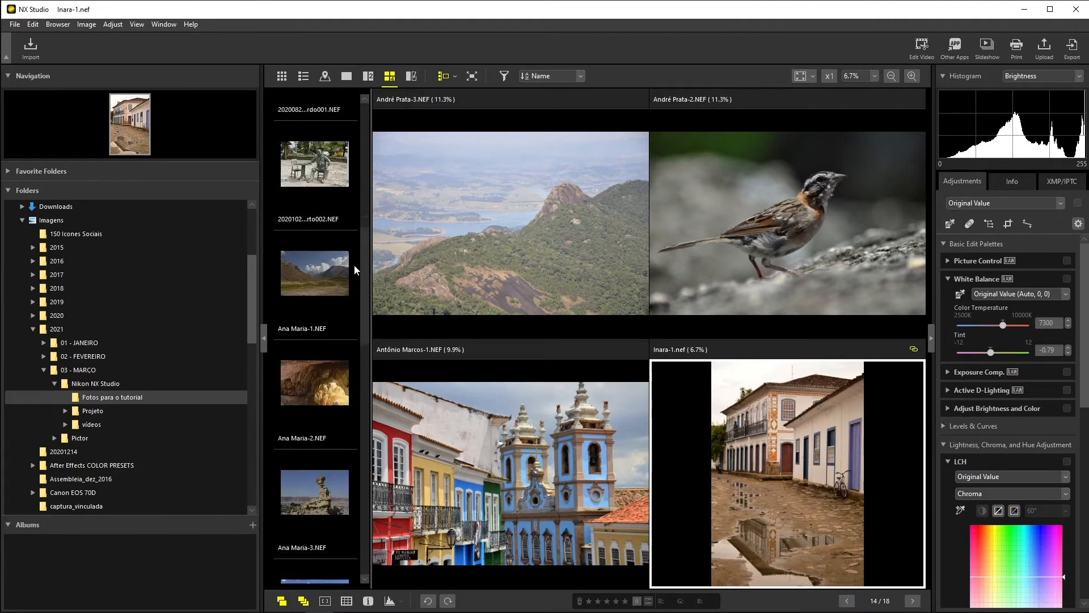
left_click(455, 78)
left_click(464, 91)
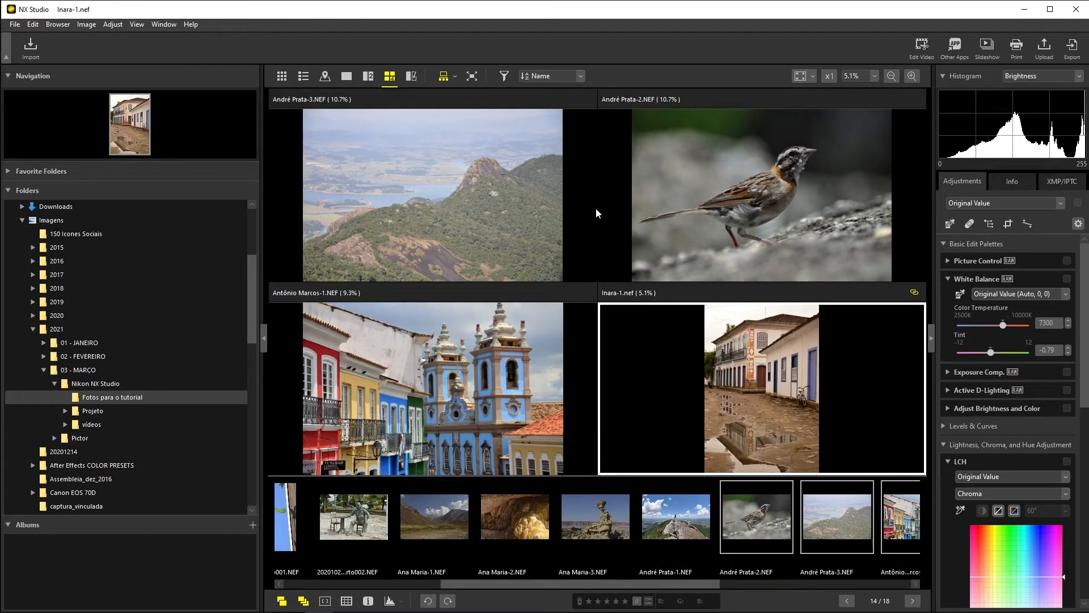
- Show the cobbled street photo alone in single-image view, and turn the grid overlay on and off
left_click(346, 76)
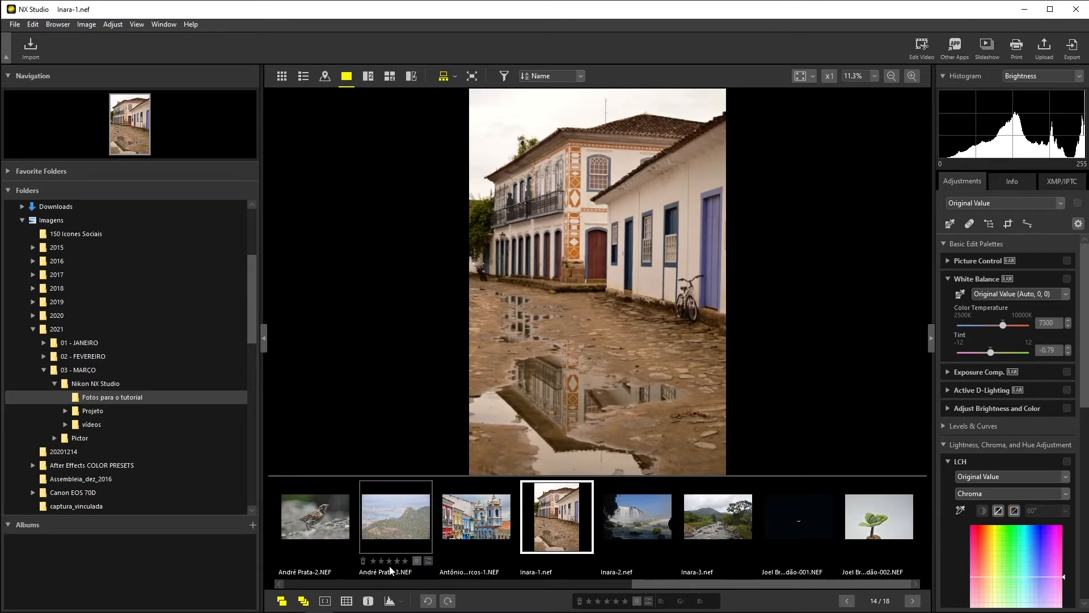
left_click(347, 601)
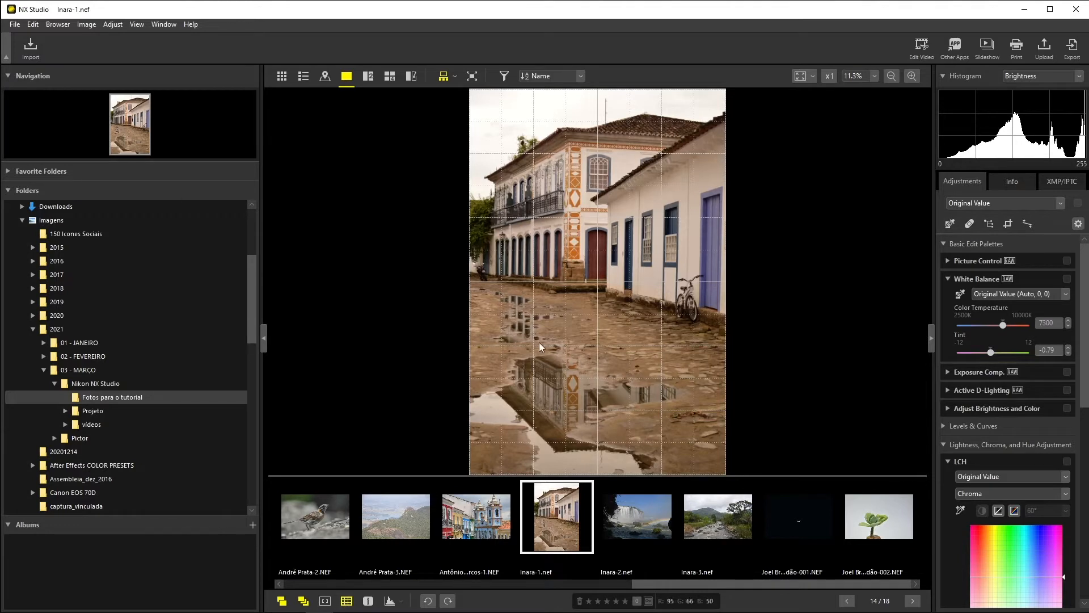
left_click(347, 602)
- Turn on the focus point display and check it on the colourful church street and green plant photos
left_click(325, 601)
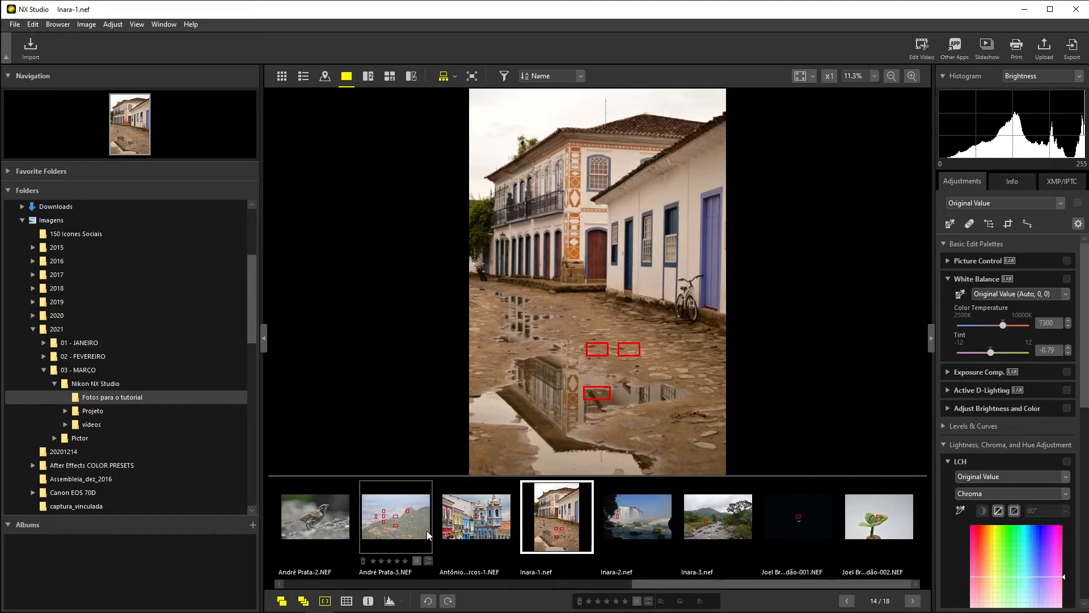
left_click(477, 516)
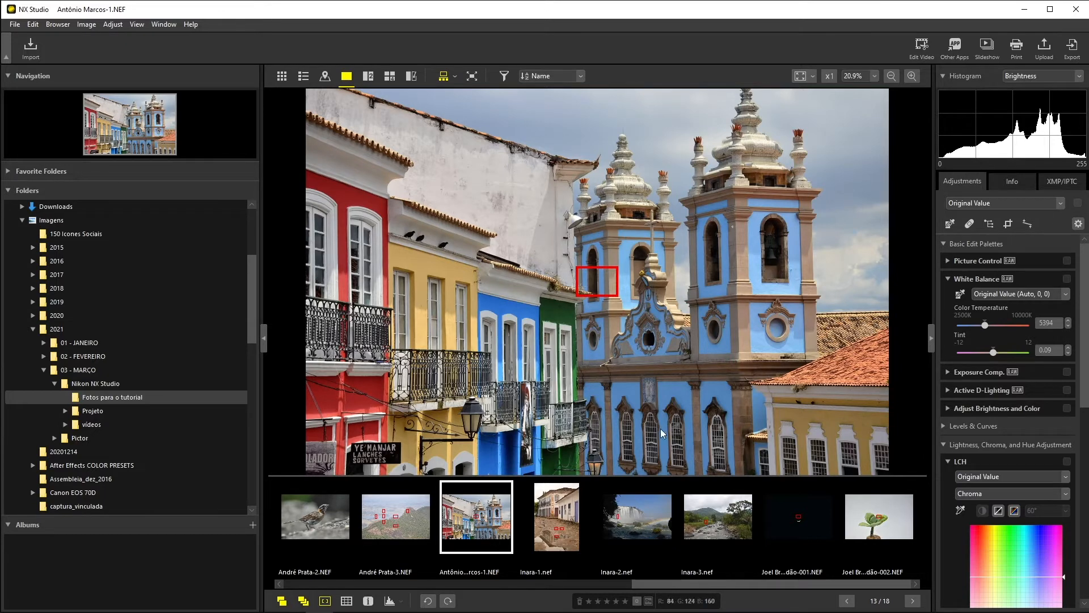
left_click(876, 529)
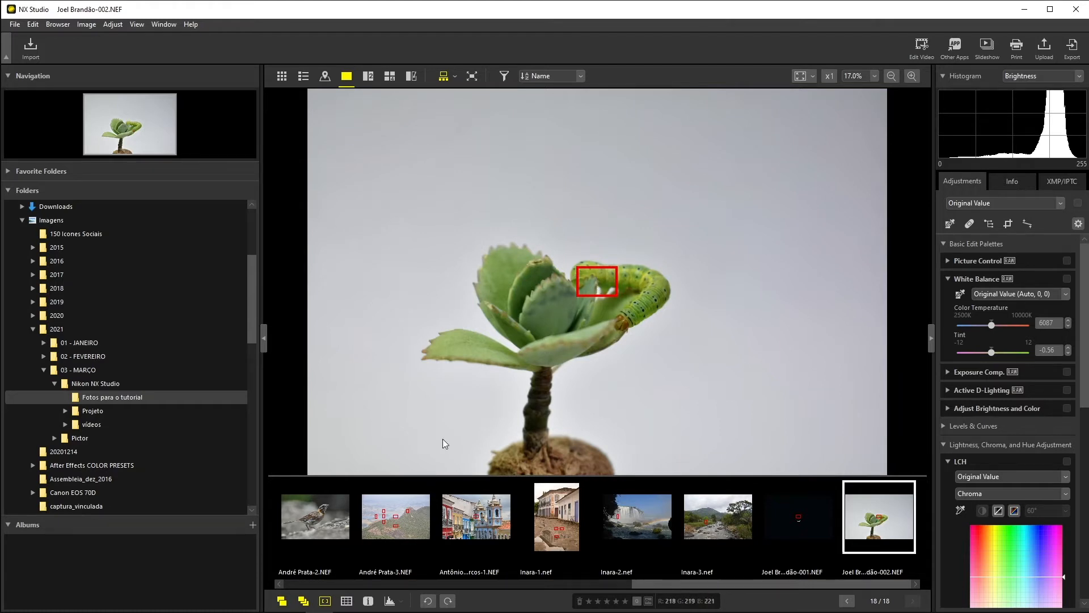
- Show and hide the shooting information overlay and the histogram overlay on the green plant photo
left_click(367, 600)
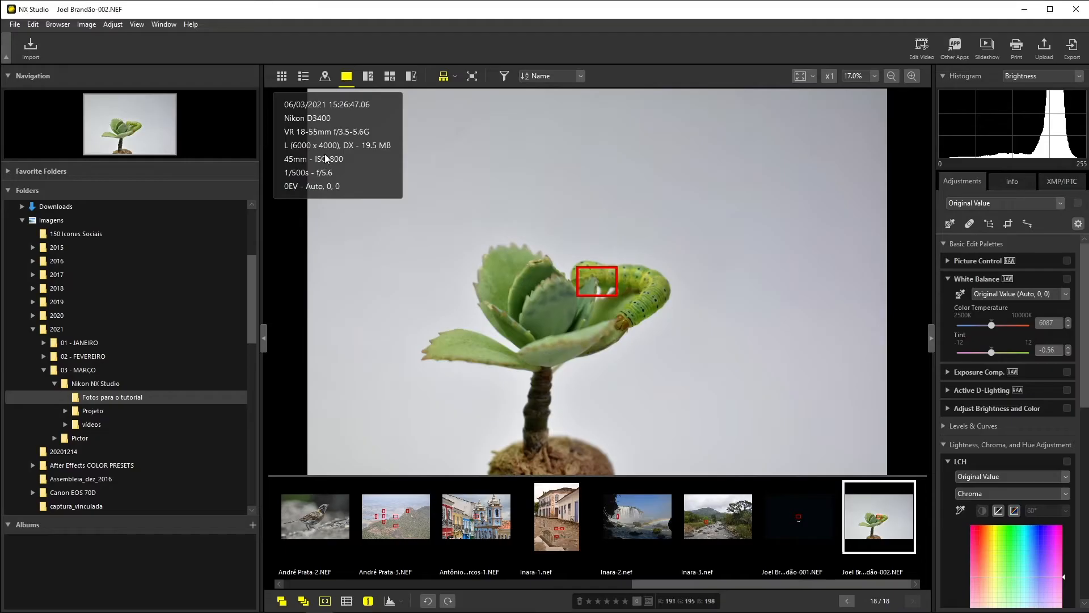
left_click(367, 603)
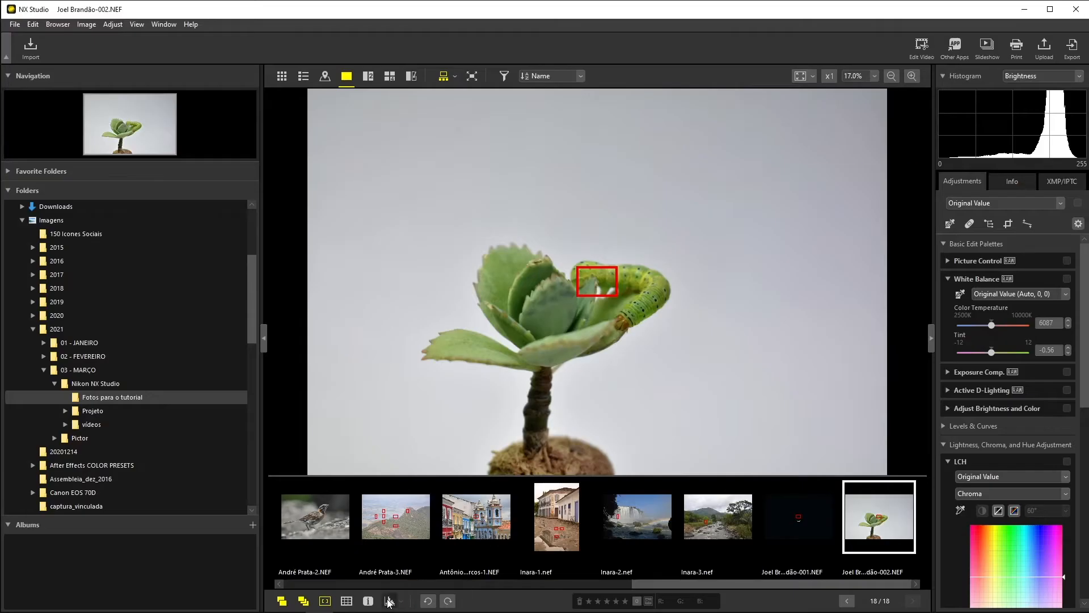
left_click(389, 601)
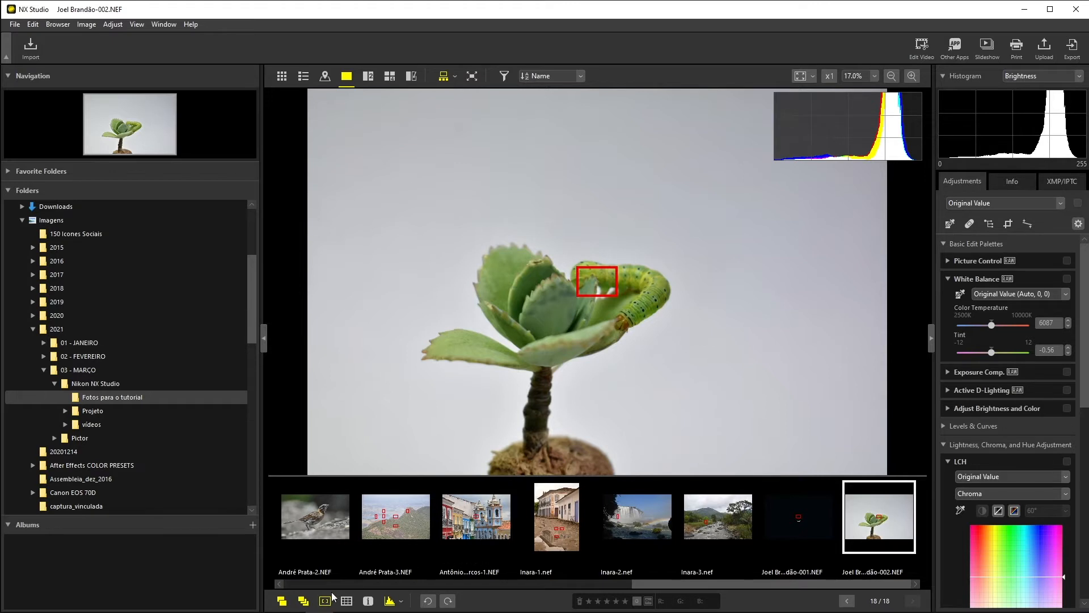
left_click(384, 605)
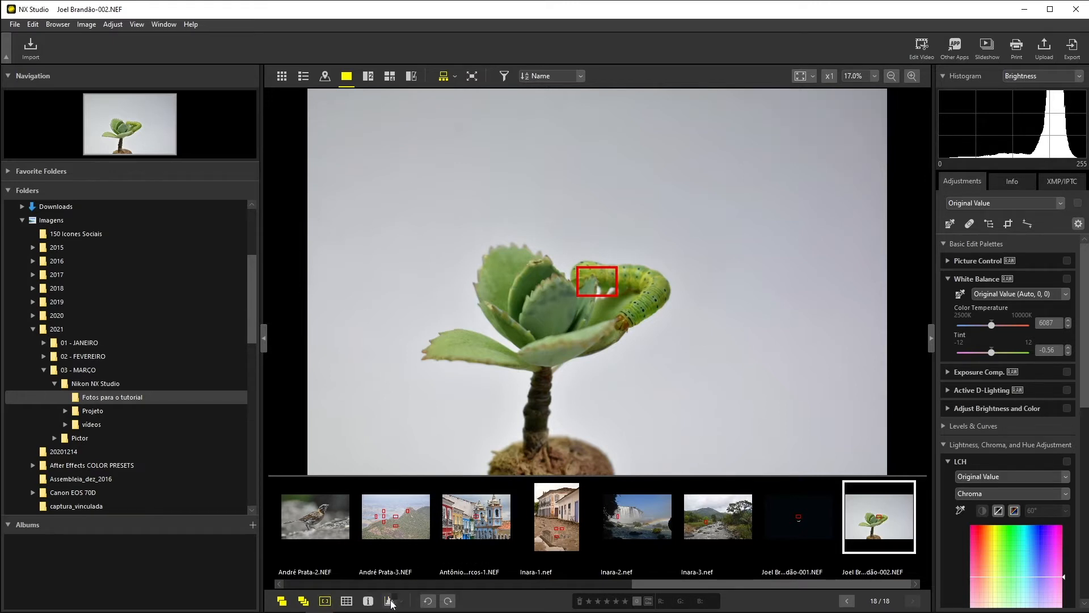
- View the plant photo's histogram overlay as separate R/G/B channels and as combined RGB, and hide the overlay
left_click(391, 603)
left_click(401, 602)
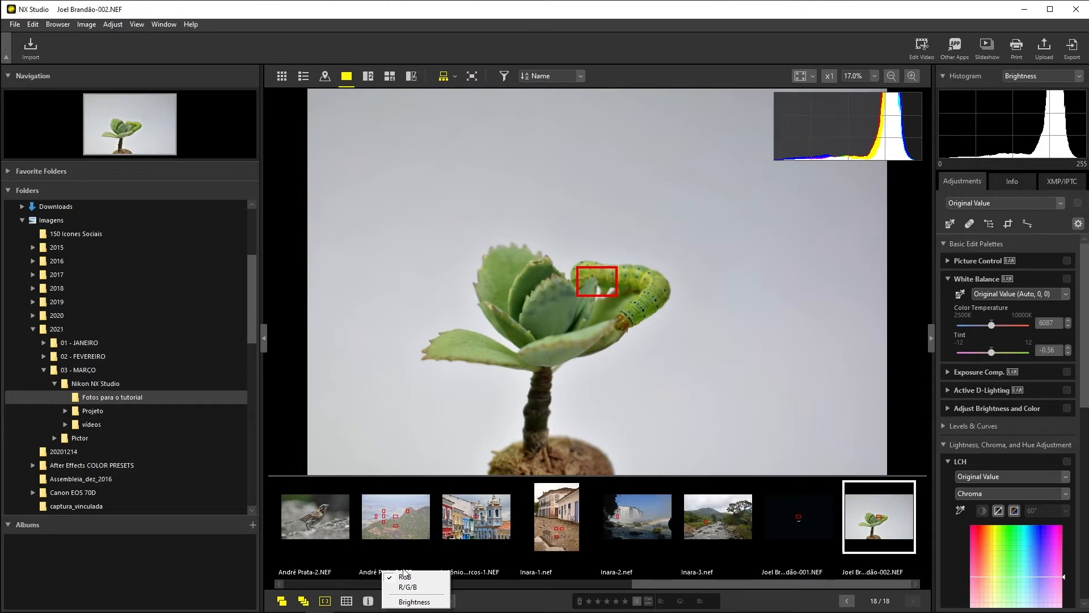
left_click(408, 587)
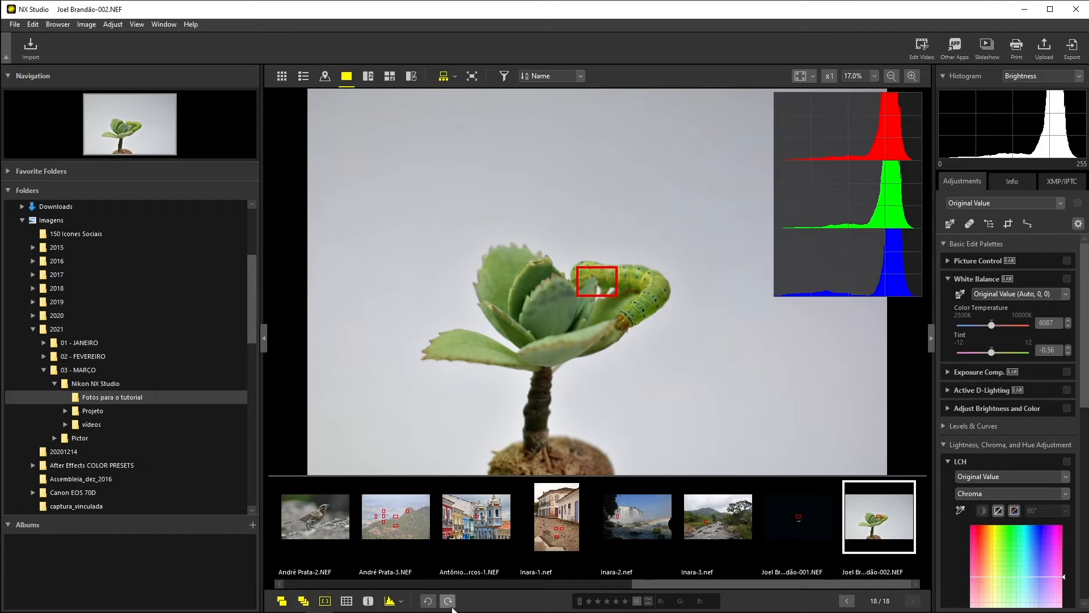
left_click(401, 602)
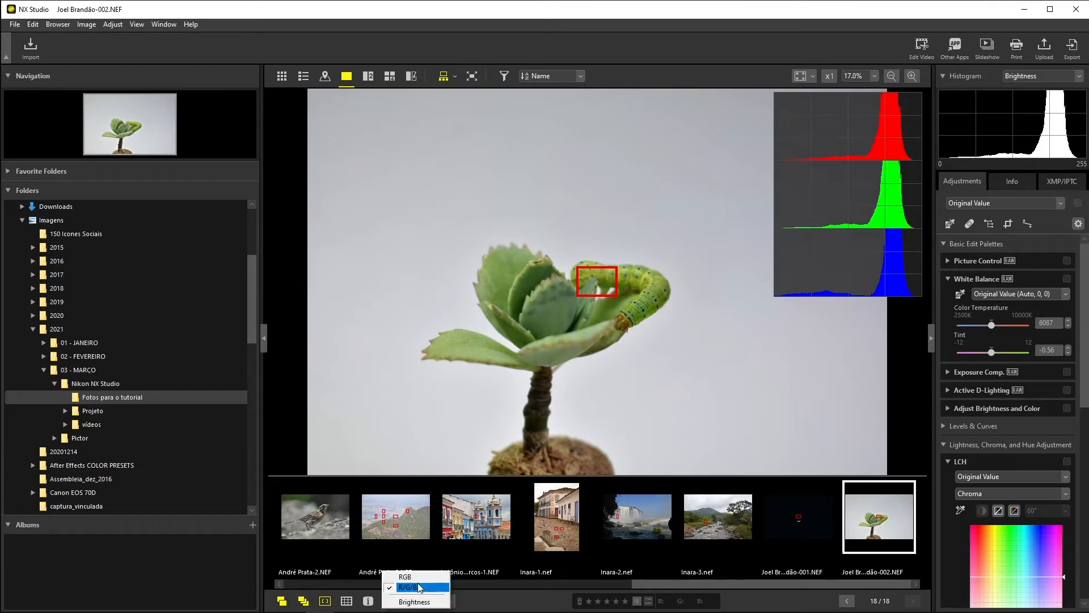
left_click(419, 580)
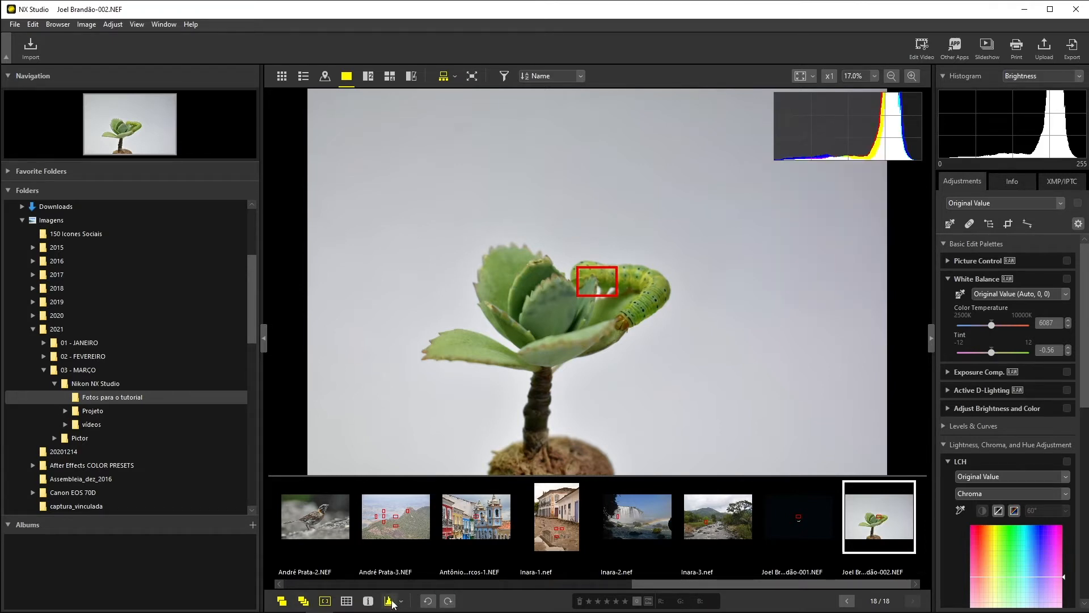
left_click(391, 602)
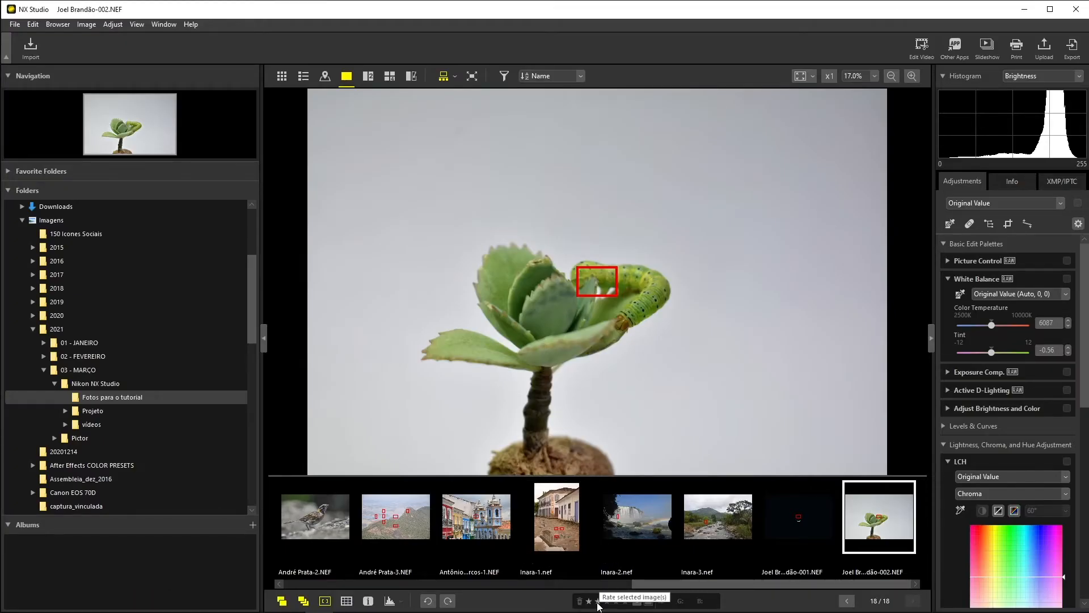
- Rate the green plant photo five stars and the rocky river photo three stars
left_click(590, 602)
left_click(625, 601)
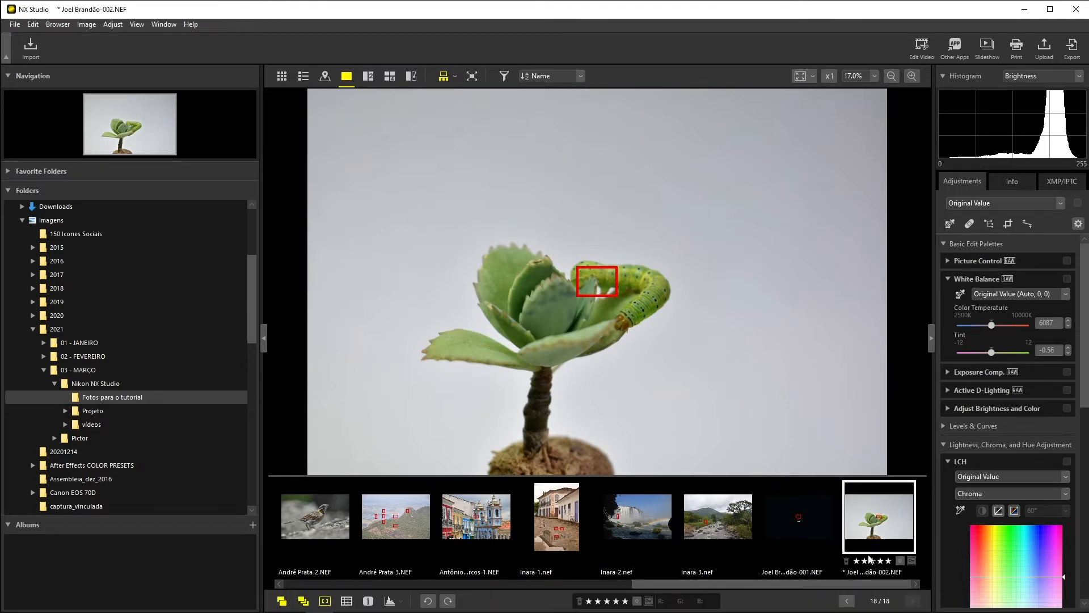
left_click(722, 528)
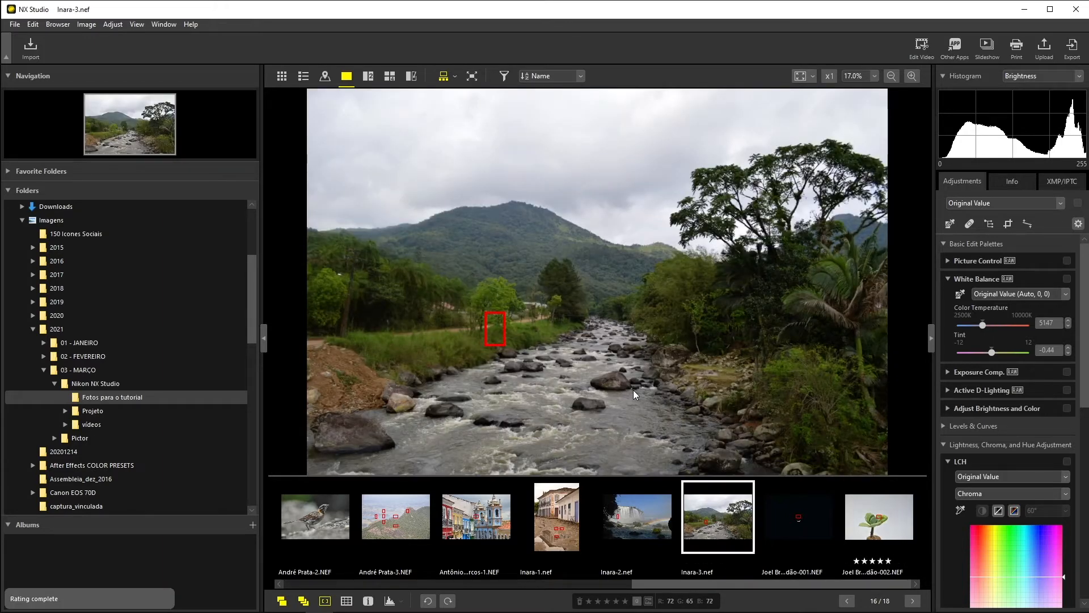
left_click(606, 601)
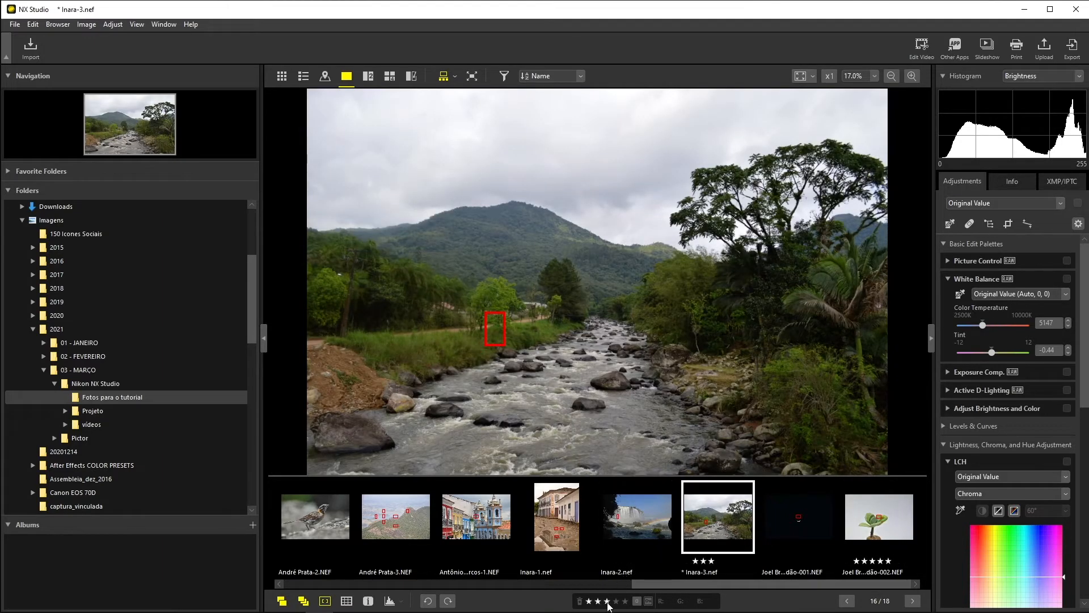
- Rate the cobbled street photo four stars
key("Left")
key("Left")
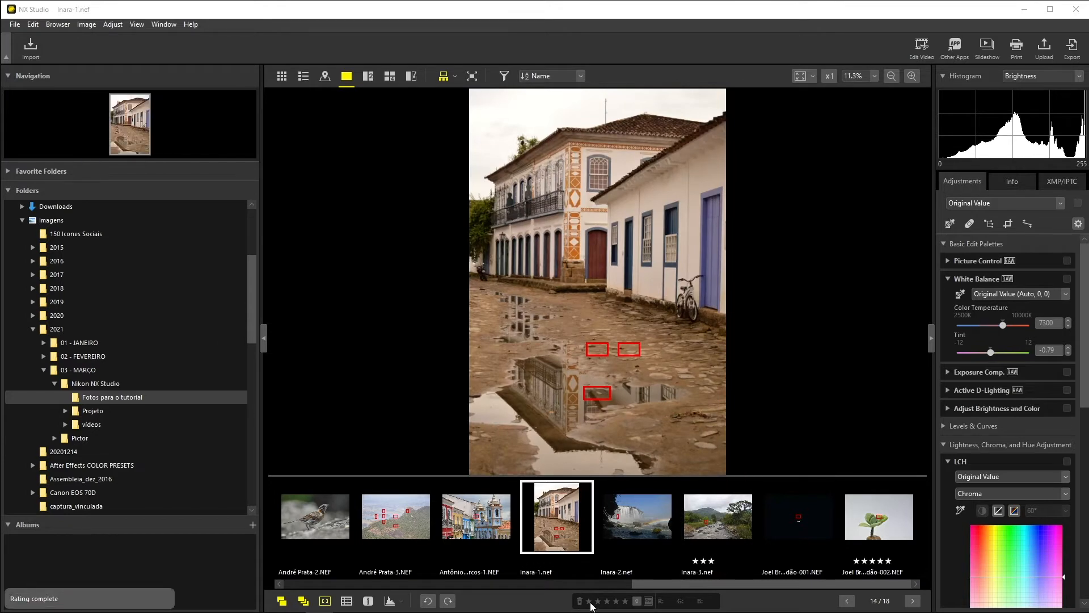
left_click(616, 600)
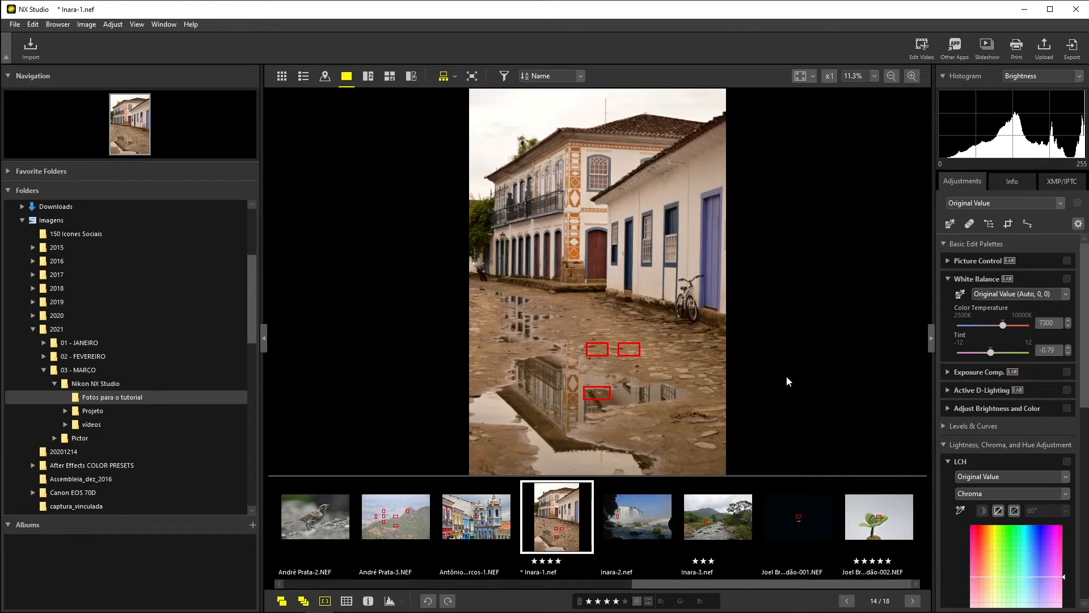
- Assign the Yellow label to the colourful church street photo and the cobbled street photo
left_click(464, 519)
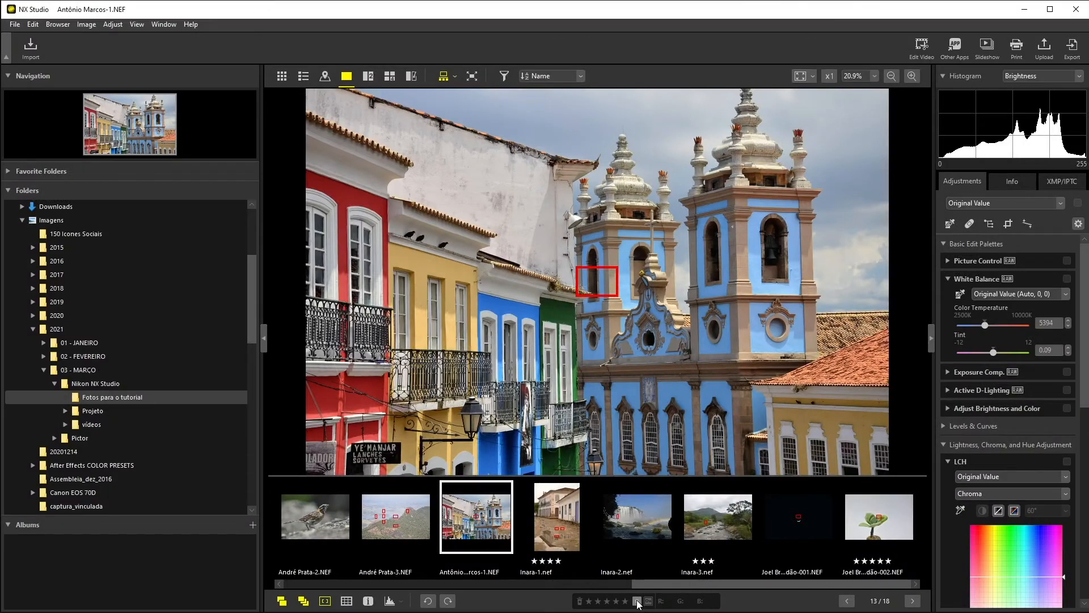
left_click(638, 603)
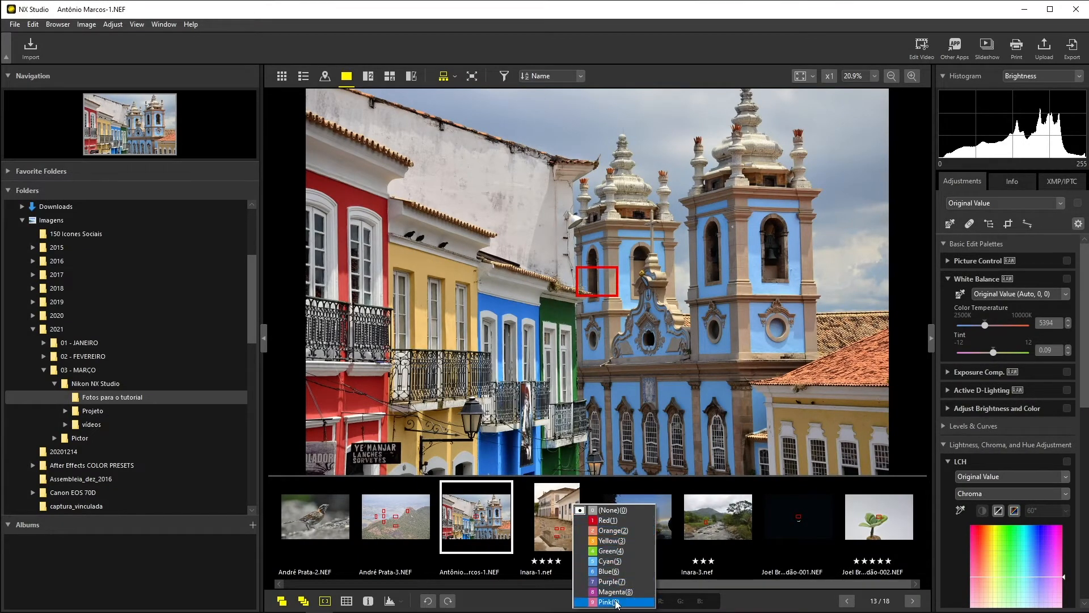
left_click(625, 543)
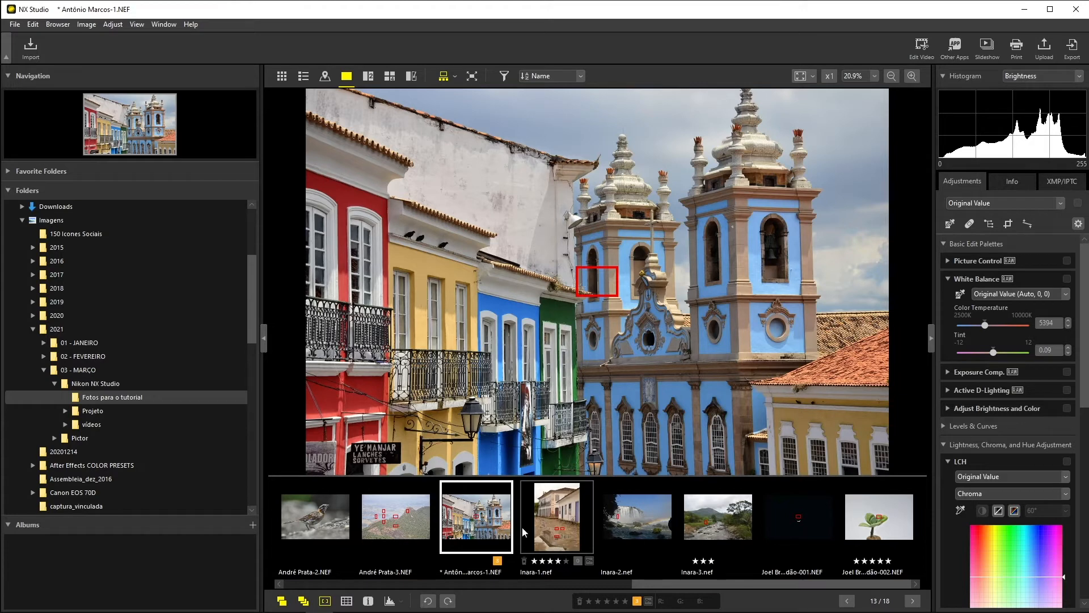
left_click(540, 512)
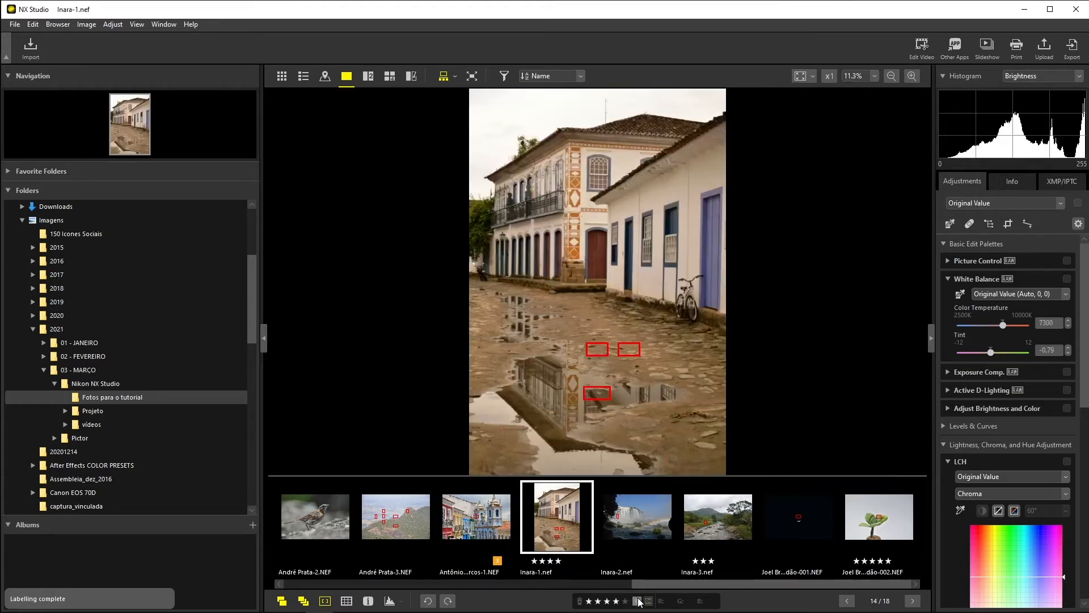
left_click(578, 560)
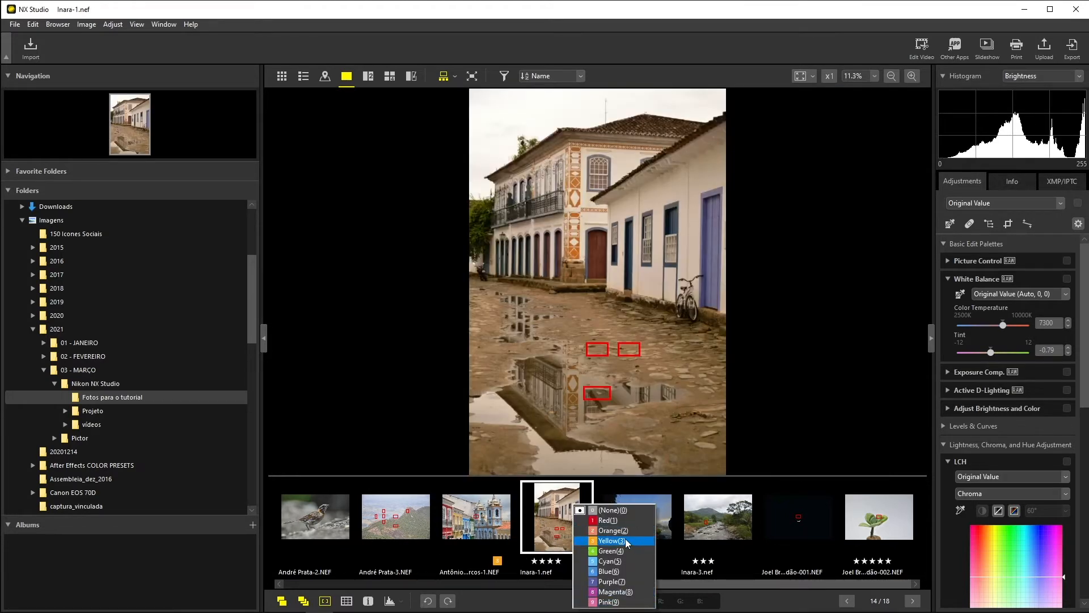
left_click(625, 540)
- Assign the Orange label to the waterfall photo
left_click(650, 522)
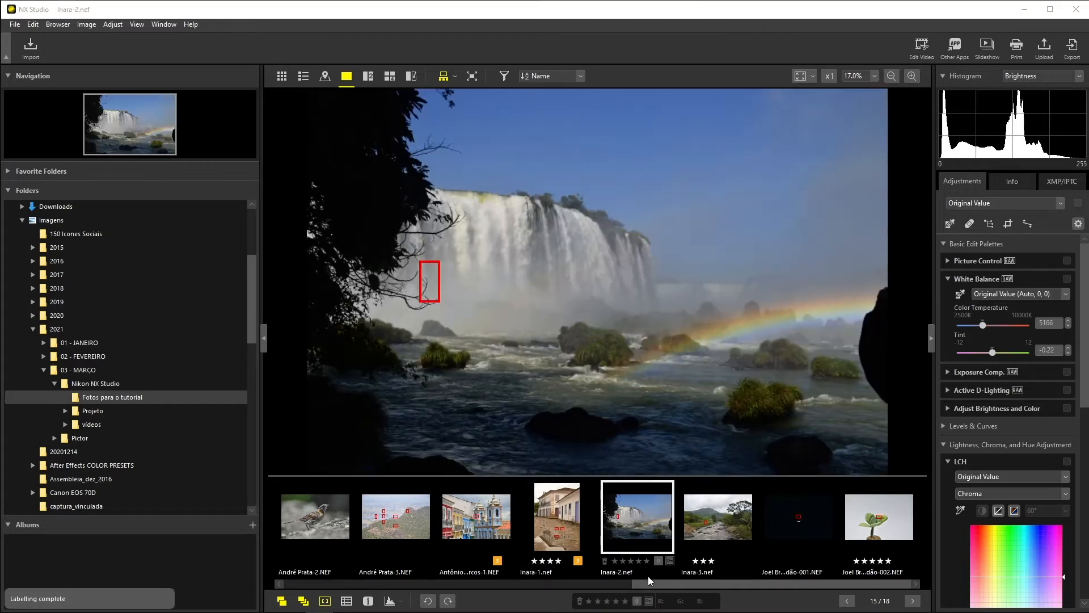
left_click(637, 602)
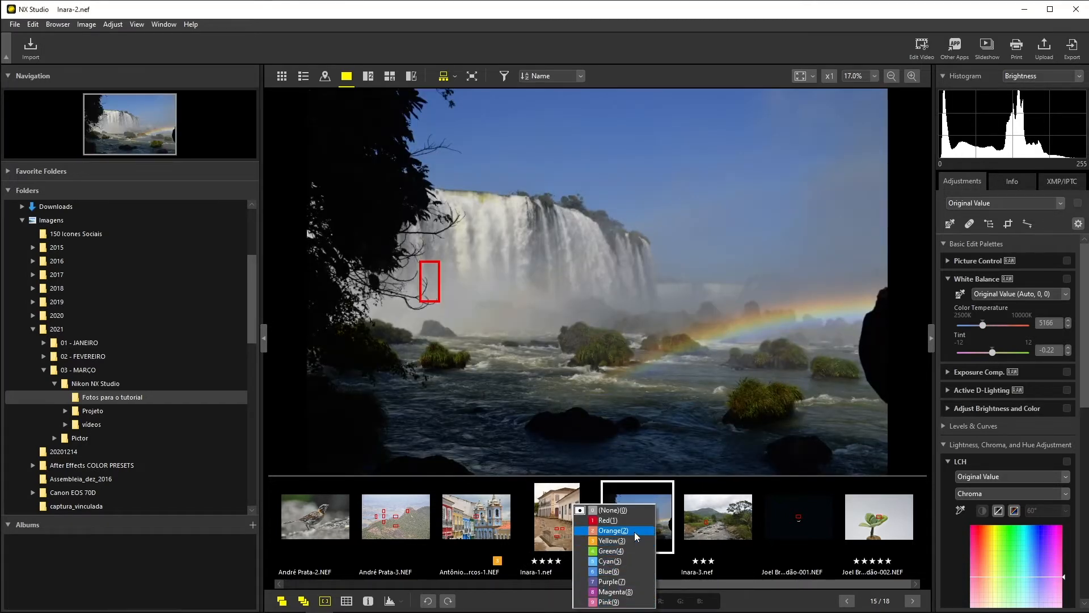
left_click(634, 532)
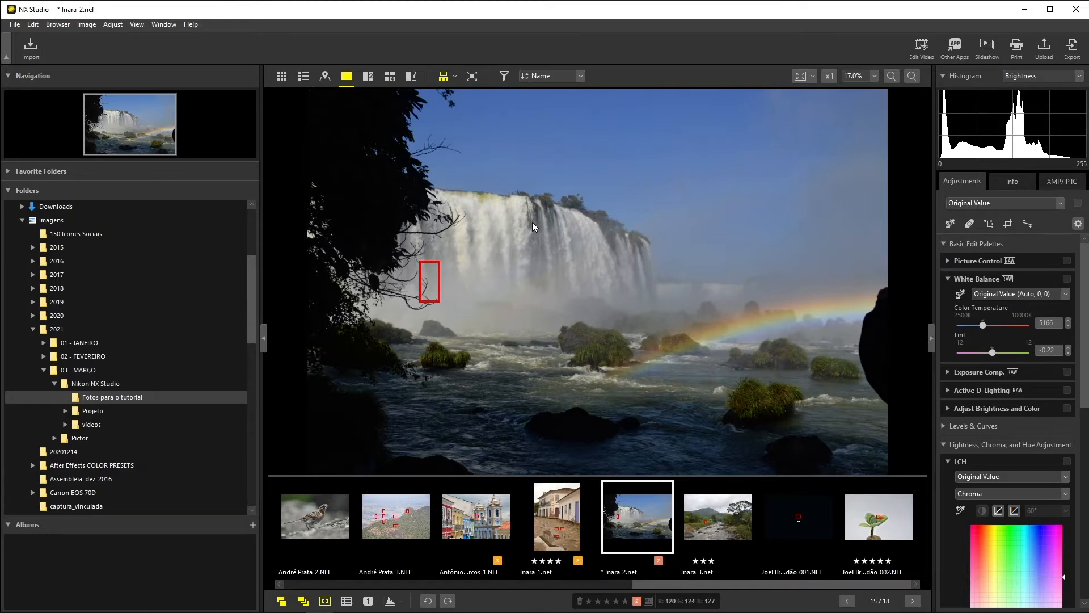
- Inspect the waterfall photo in full screen and its details at 100% zoom, returning to the fitted view in the normal window
left_click(471, 78)
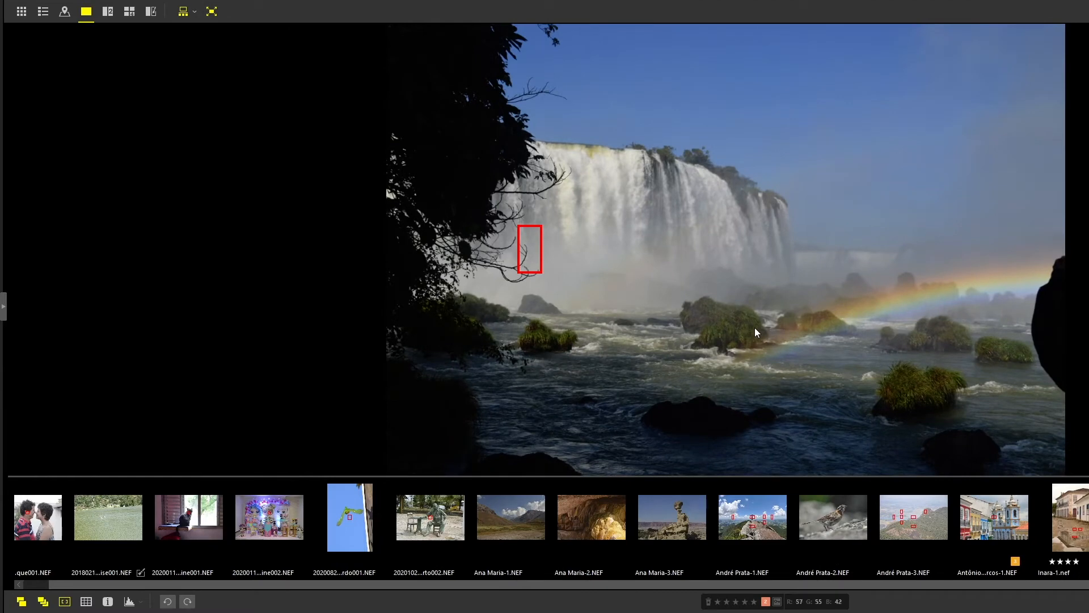
left_click(211, 11)
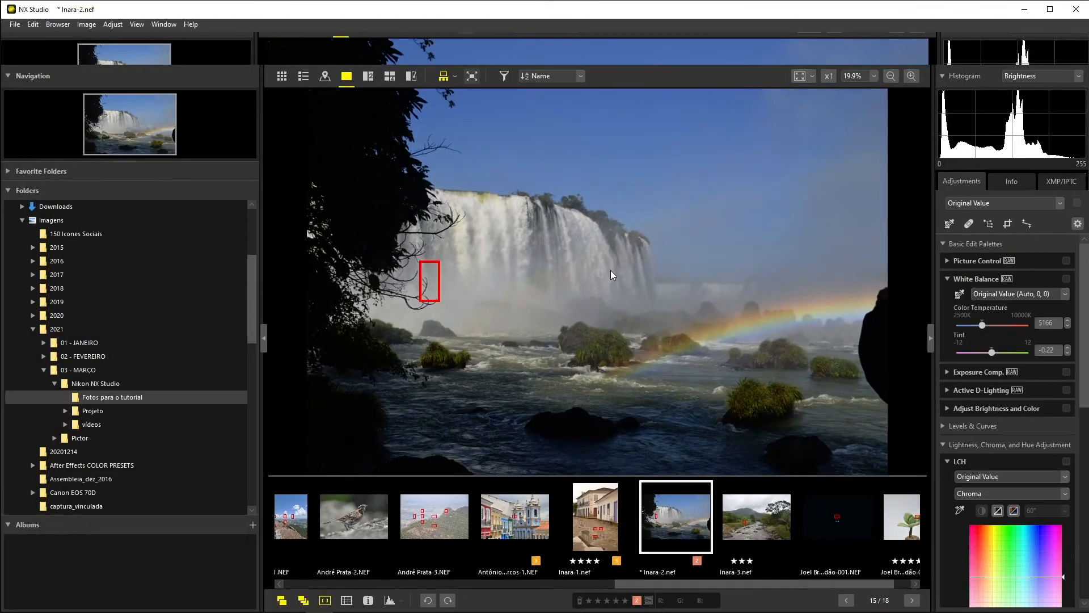
left_click(594, 255)
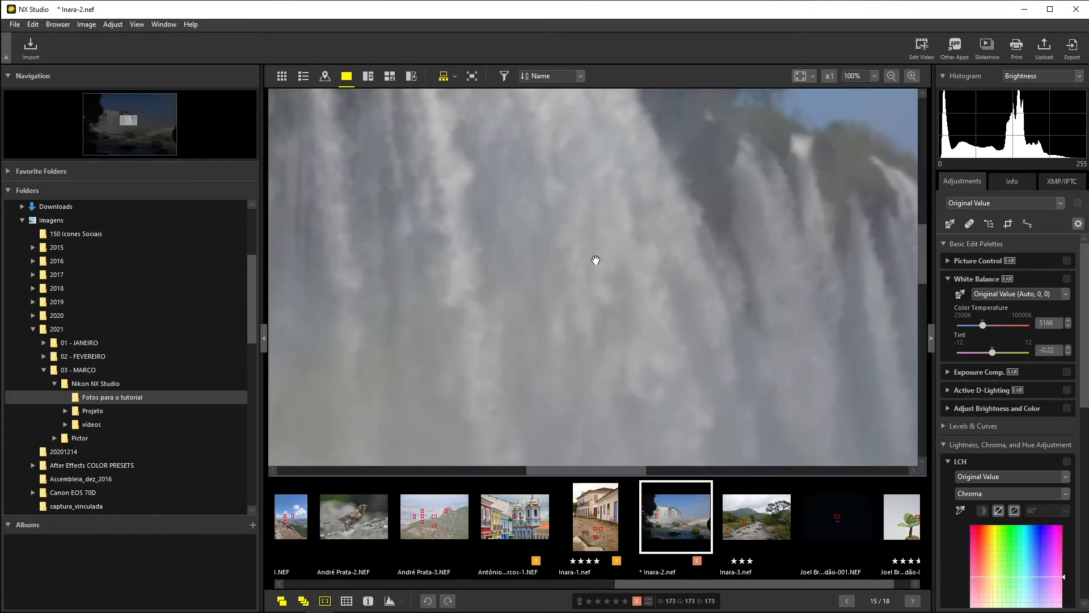
left_click_drag(566, 227, 740, 311)
left_click_drag(500, 216, 713, 186)
left_click_drag(633, 213, 588, 206)
left_click(607, 206)
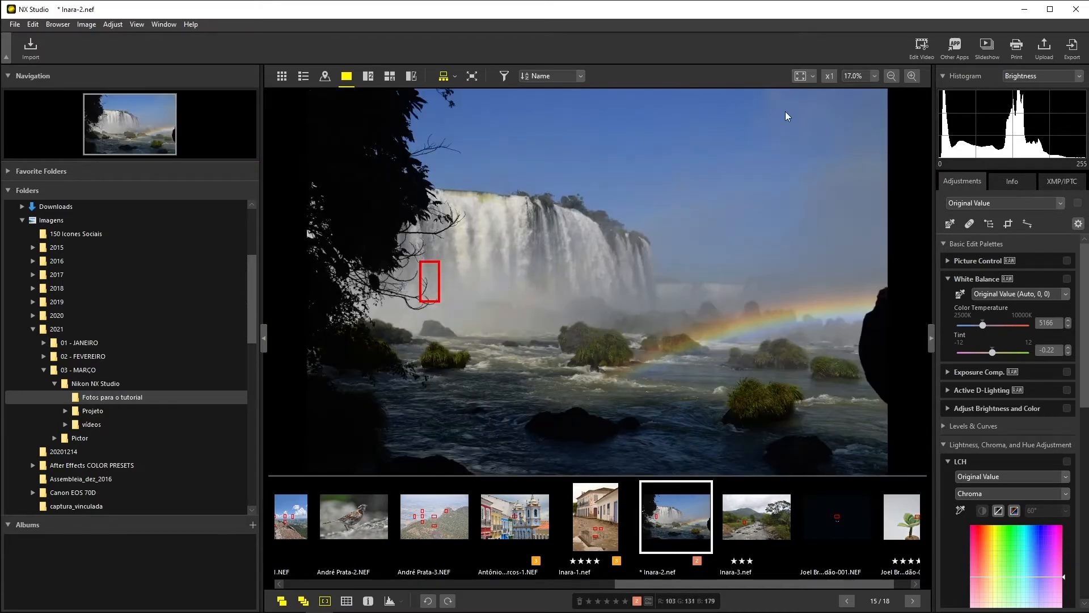
- Inspect the waterfall photo at 100% and 50% zoom, zoom out in stages from 100%, and return to the fitted view
left_click(830, 77)
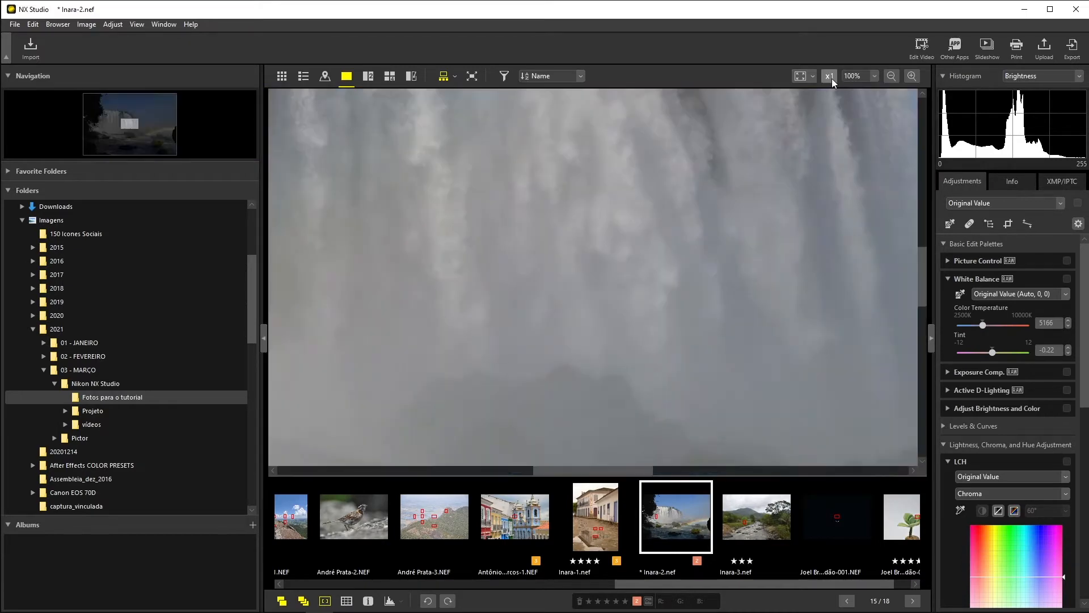
left_click(867, 75)
left_click(859, 116)
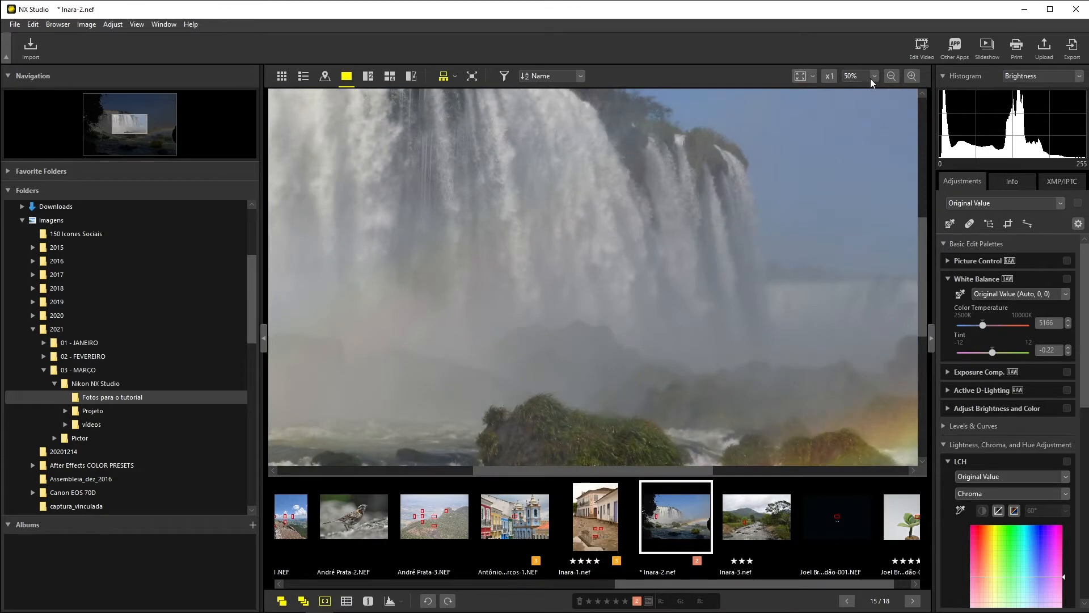
left_click(873, 76)
left_click(859, 132)
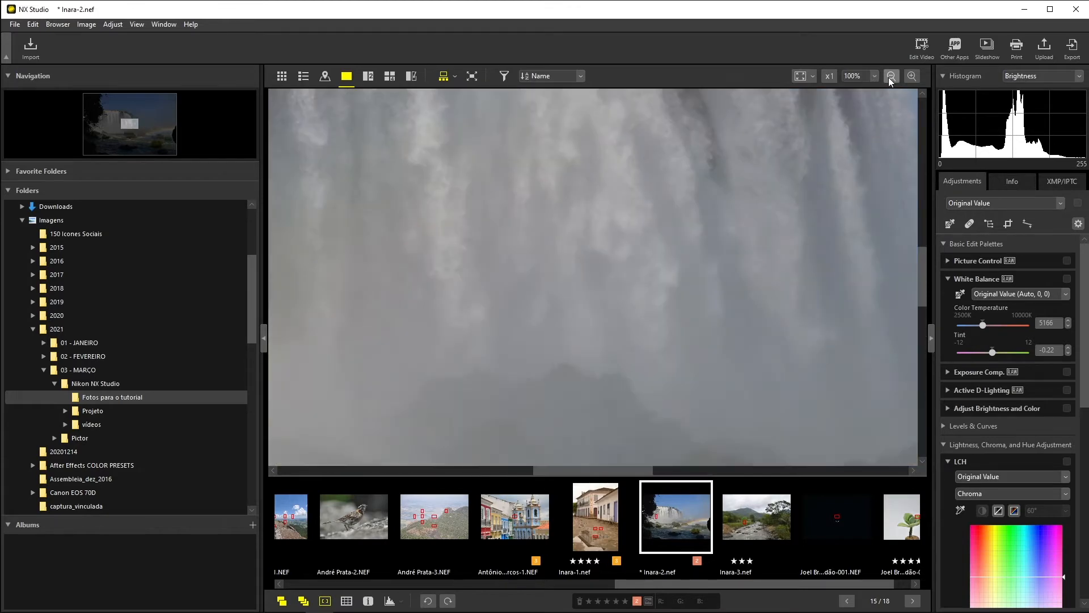
left_click(890, 76)
left_click(891, 76)
left_click(890, 76)
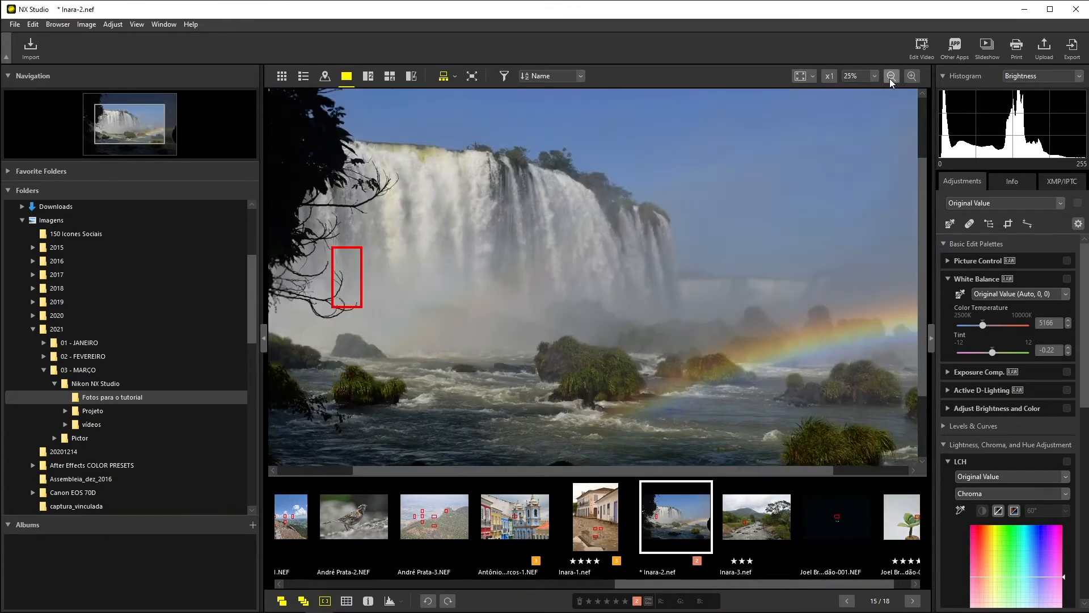
left_click(891, 76)
left_click(801, 76)
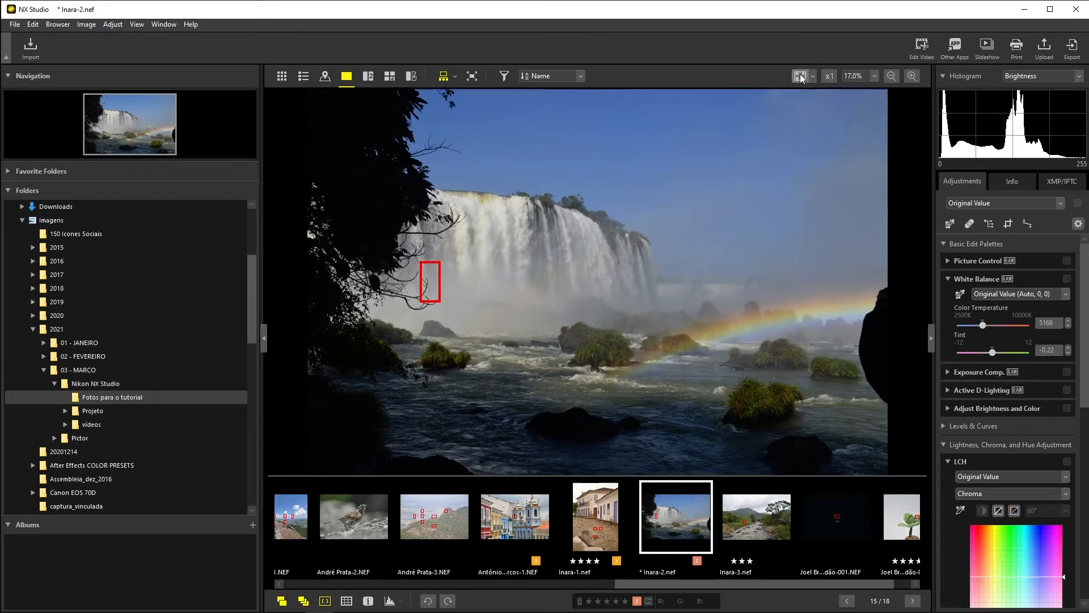
- Show the waterfall photo with Fit to Square and switch the fit mode to Fit Short Edge to Screen
left_click(813, 76)
left_click(817, 108)
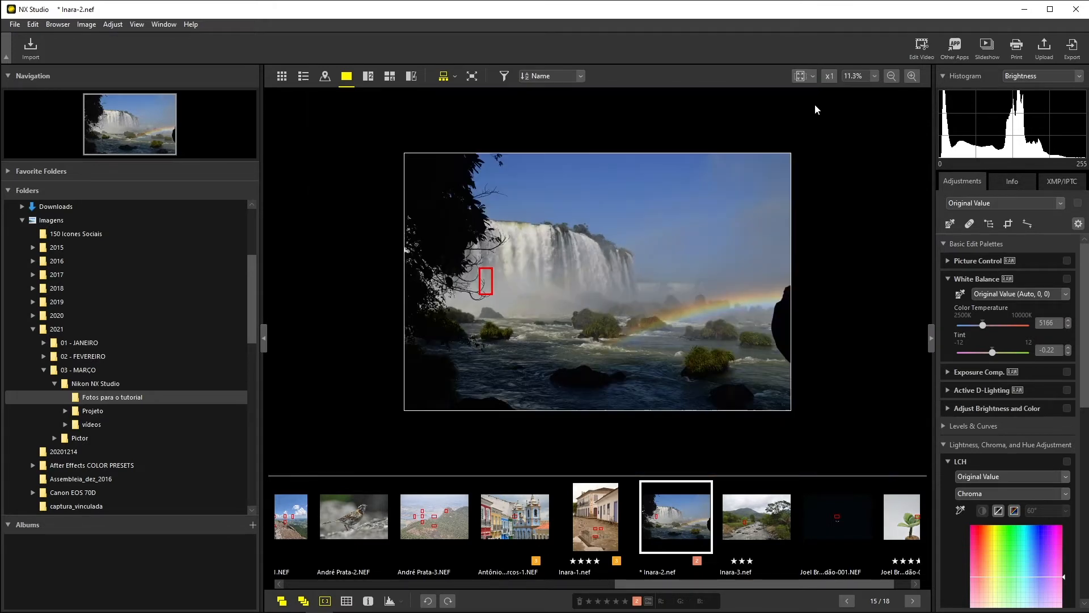
left_click(812, 76)
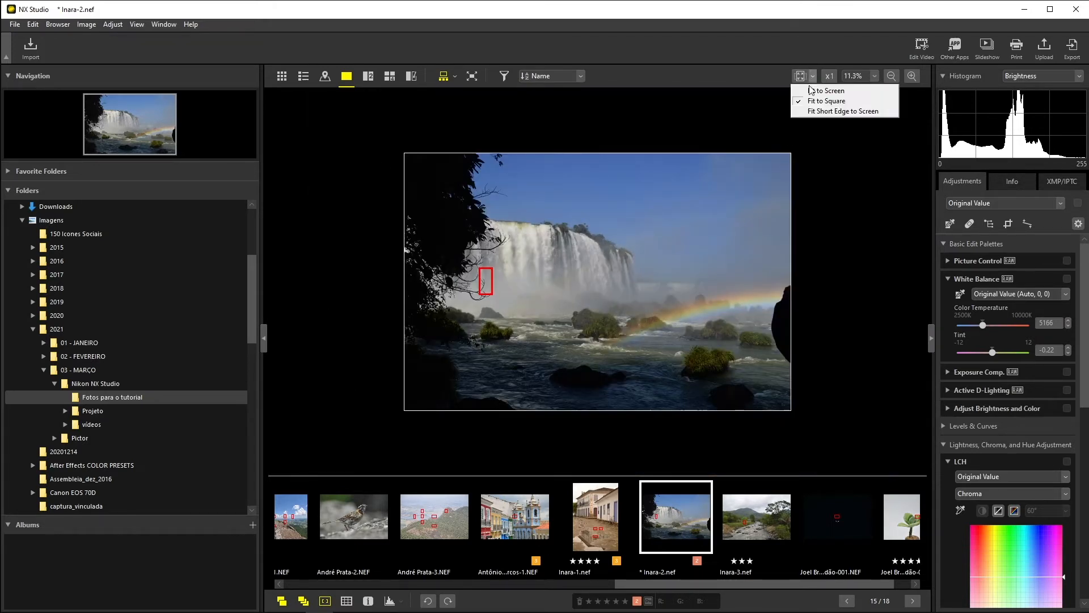
left_click(812, 112)
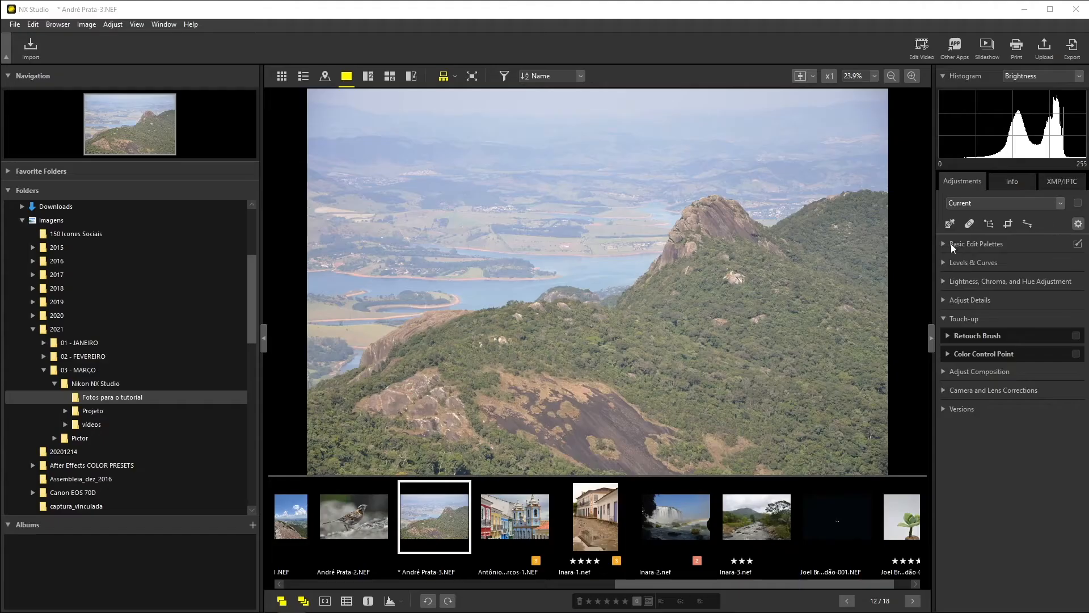
- Try the Monochrome and Portrait Picture Control presets on the mountain landscape photo
left_click(943, 244)
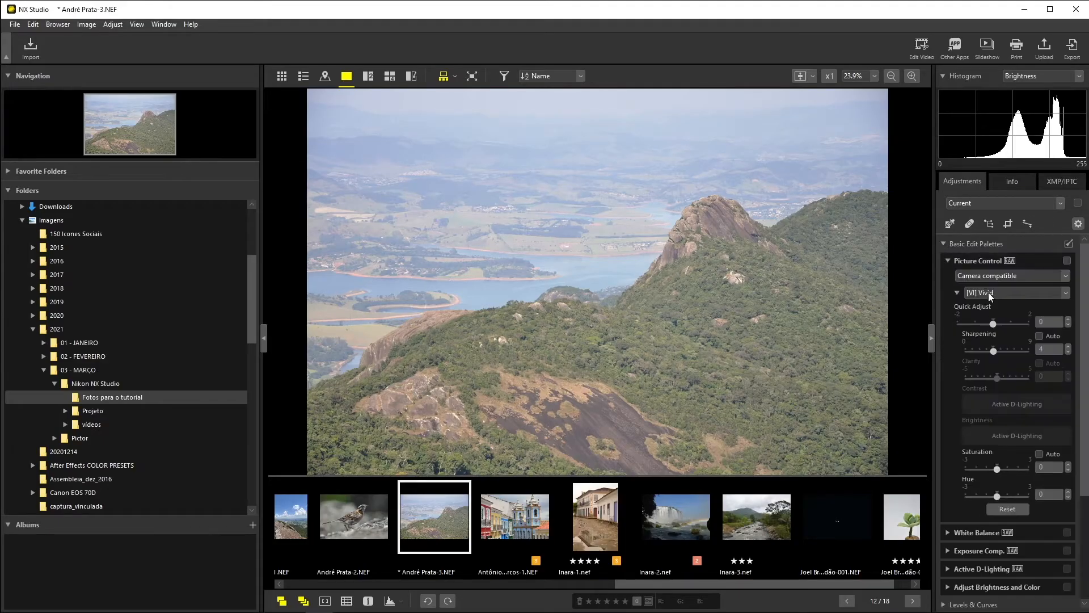
left_click(957, 293)
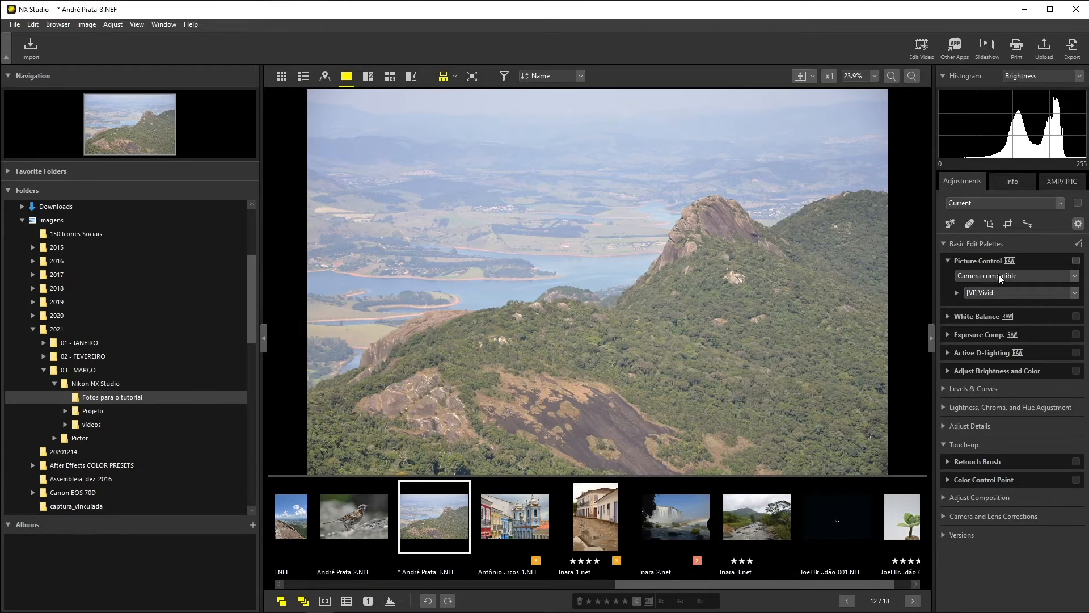
left_click(1074, 295)
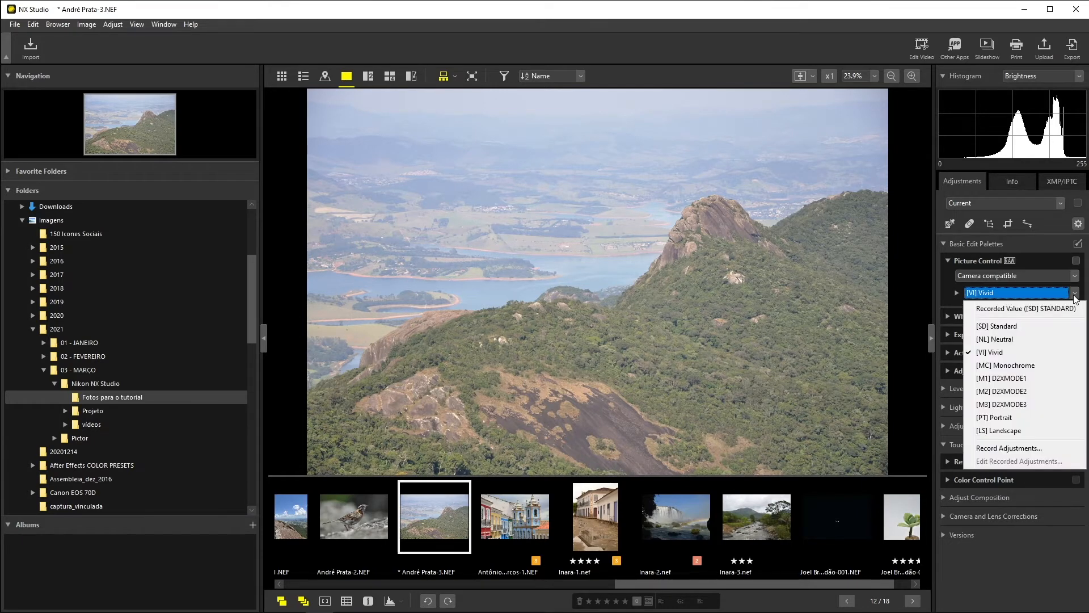
left_click(1033, 366)
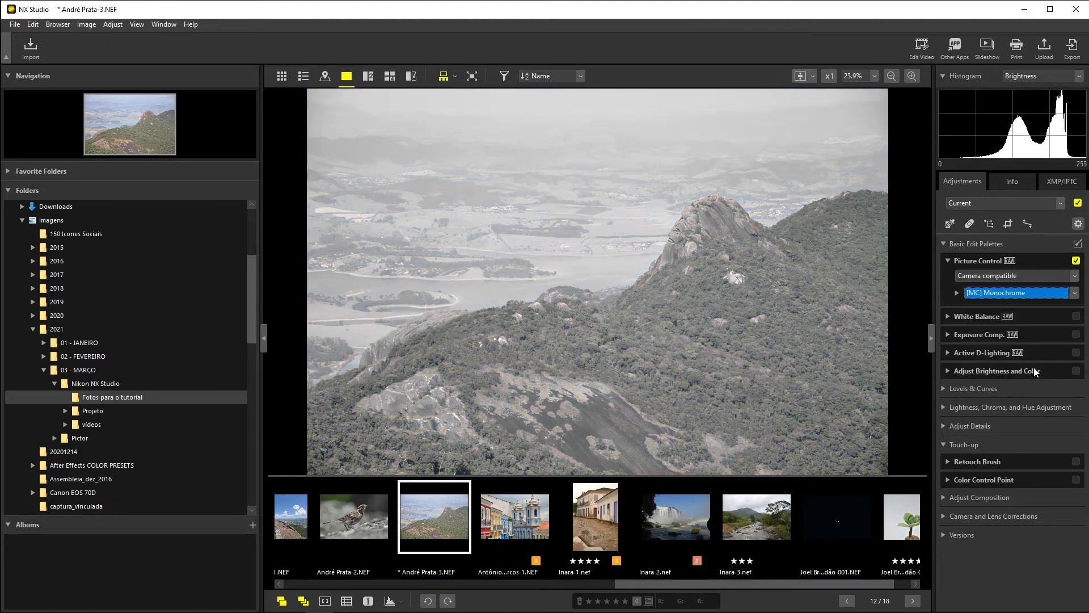
left_click(1029, 295)
left_click(1011, 420)
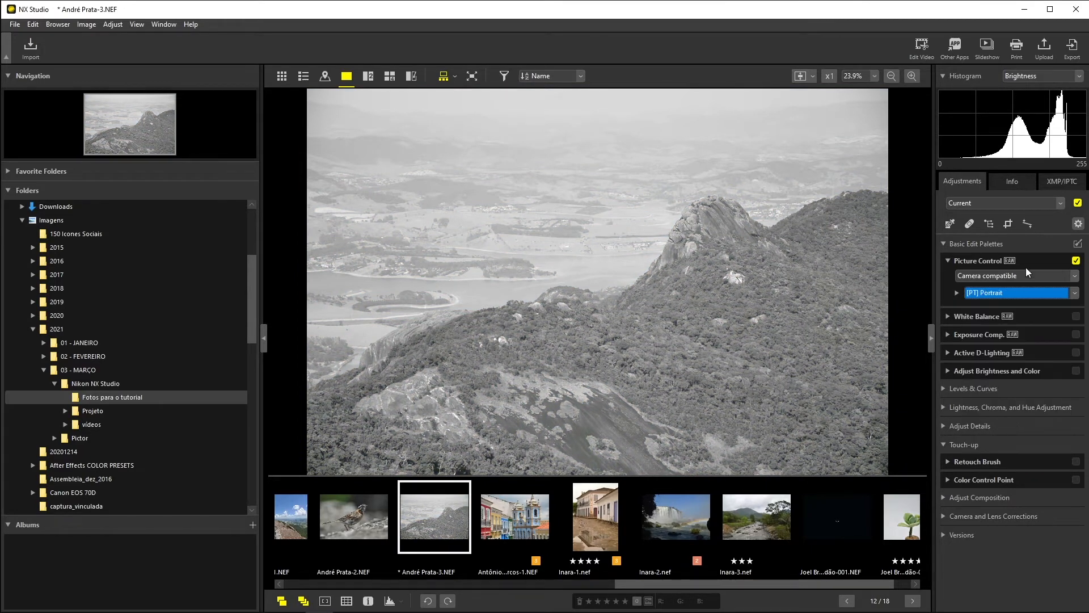
- Apply the Landscape Picture Control to the mountain photo and expand its detailed settings
left_click(1026, 294)
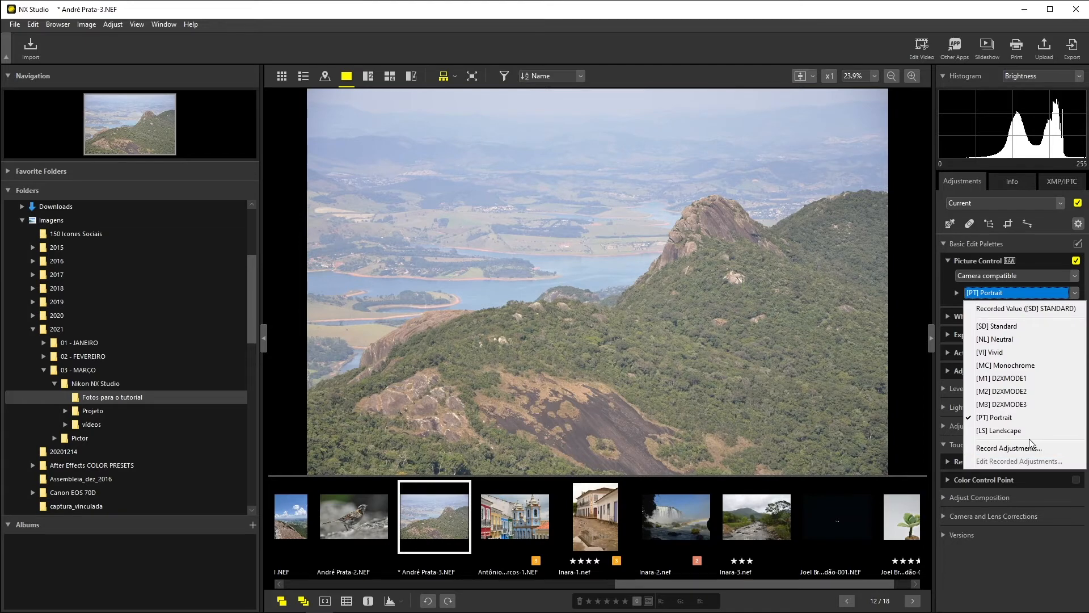
left_click(1023, 431)
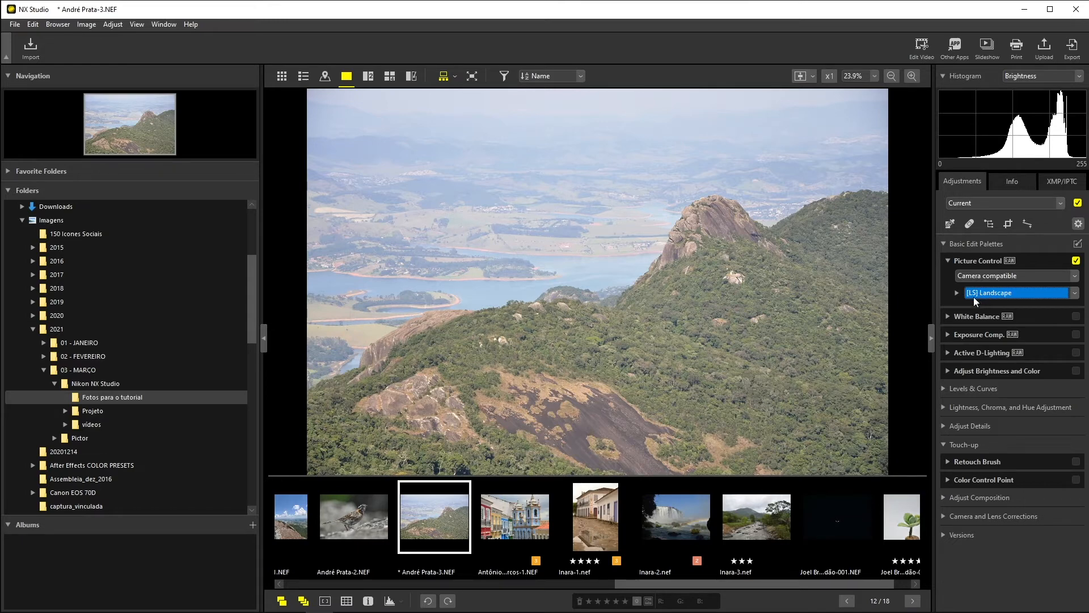
left_click(958, 293)
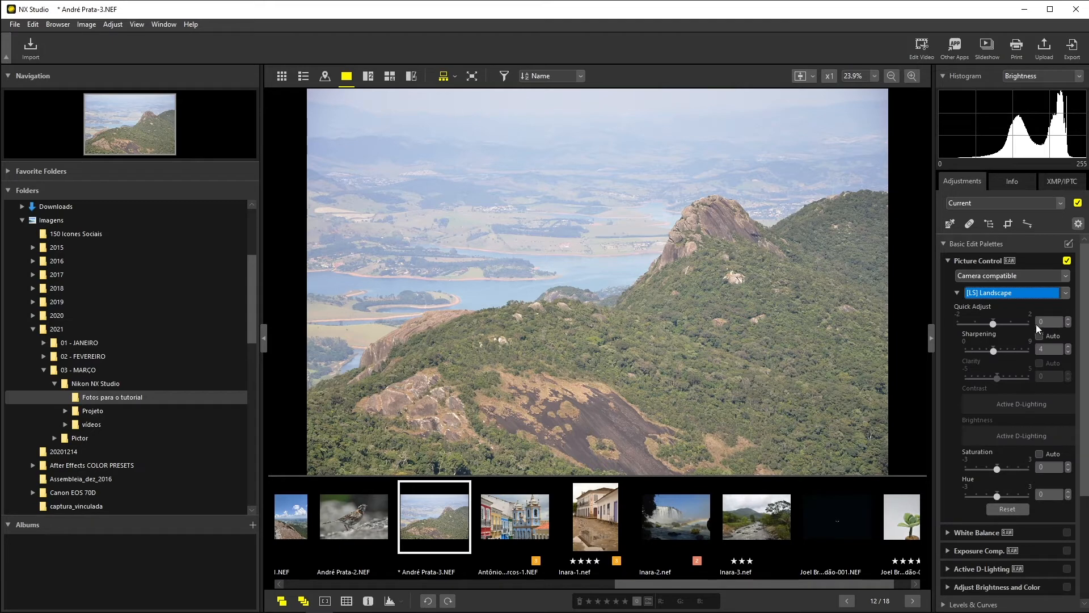
- Try higher and lower Quick Adjust levels for the Landscape Picture Control, returning the value to 0
left_click(1067, 319)
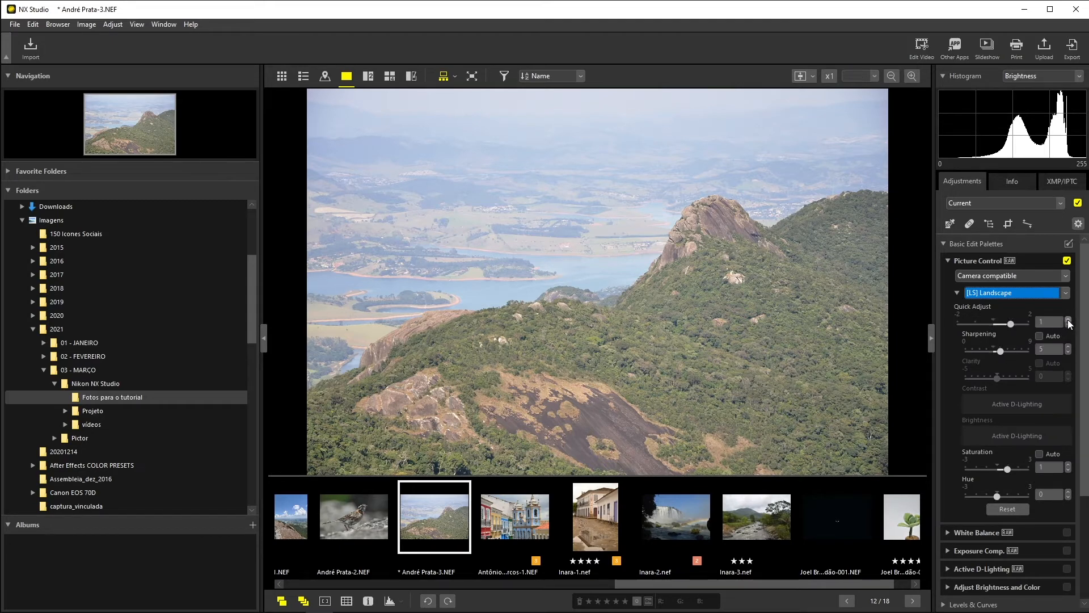
left_click(1066, 325)
left_click(1067, 319)
left_click(1068, 319)
left_click(1068, 324)
left_click(1068, 324)
left_click(1068, 325)
left_click(1068, 324)
left_click(1068, 320)
left_click(1068, 320)
key("ctrl")
key("ctrl")
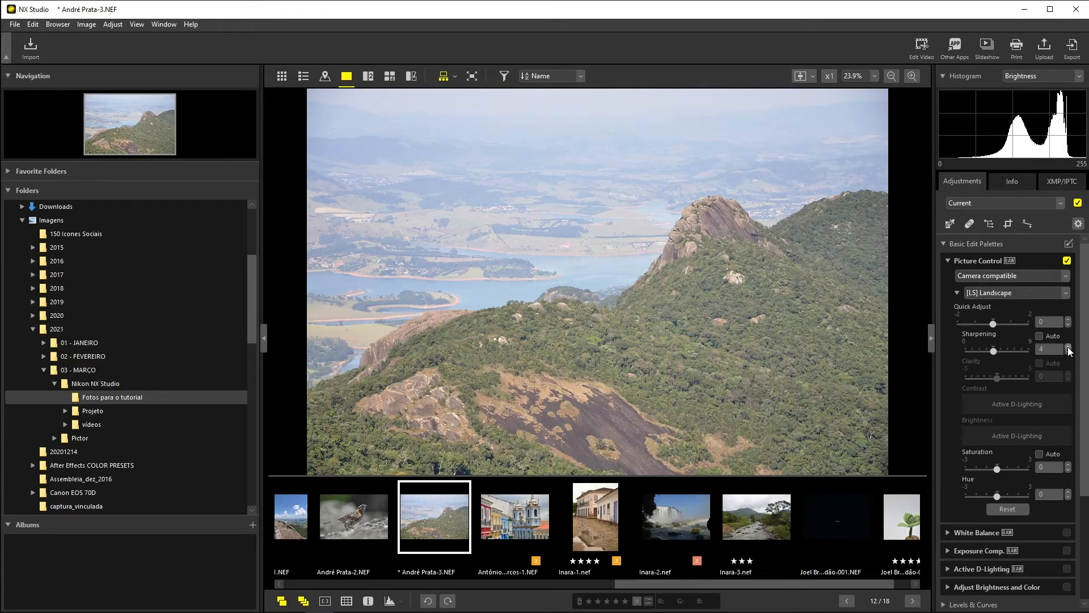
- Set the Picture Control sharpening of the mountain photo to 6
left_click(1068, 346)
left_click(1069, 346)
left_click(1068, 353)
left_click(1066, 346)
left_click(1008, 351)
- Set the Picture Control saturation of the mountain photo to 1
scroll(1030, 403, "down", 2)
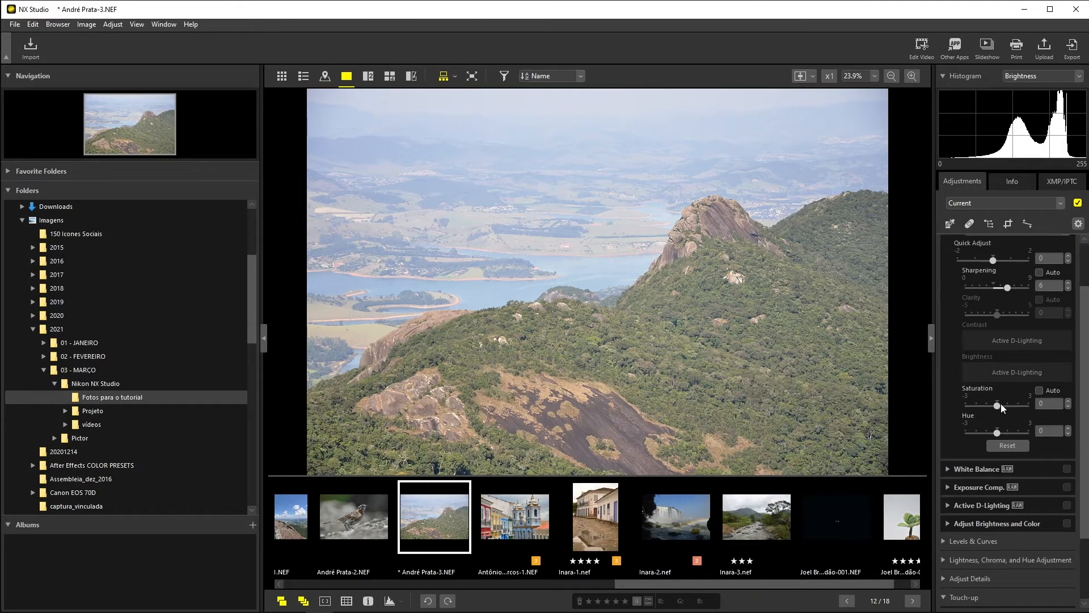
left_click(1068, 401)
left_click(1067, 406)
left_click(1067, 406)
left_click(1067, 401)
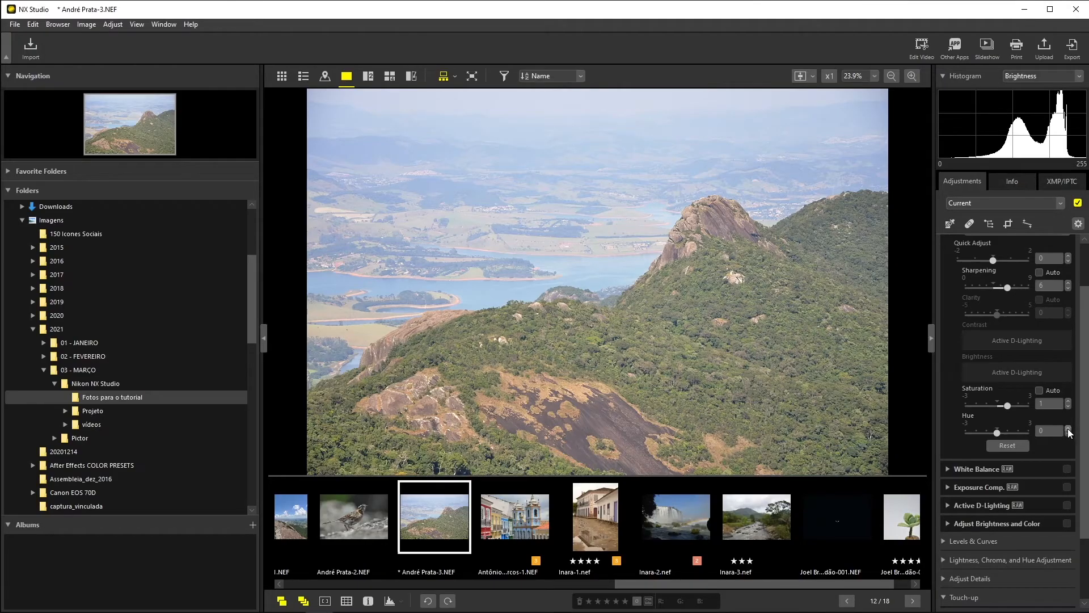
- Test positive and negative hue shifts in the Picture Control and set the hue to 1
left_click(1068, 428)
left_click(1068, 429)
left_click(1069, 434)
left_click(1069, 434)
left_click(1067, 429)
left_click(1068, 429)
- Review the Picture Control presets, compare the mountain photo with Picture Control off and on, and collapse its settings
scroll(1077, 307, "up", 3)
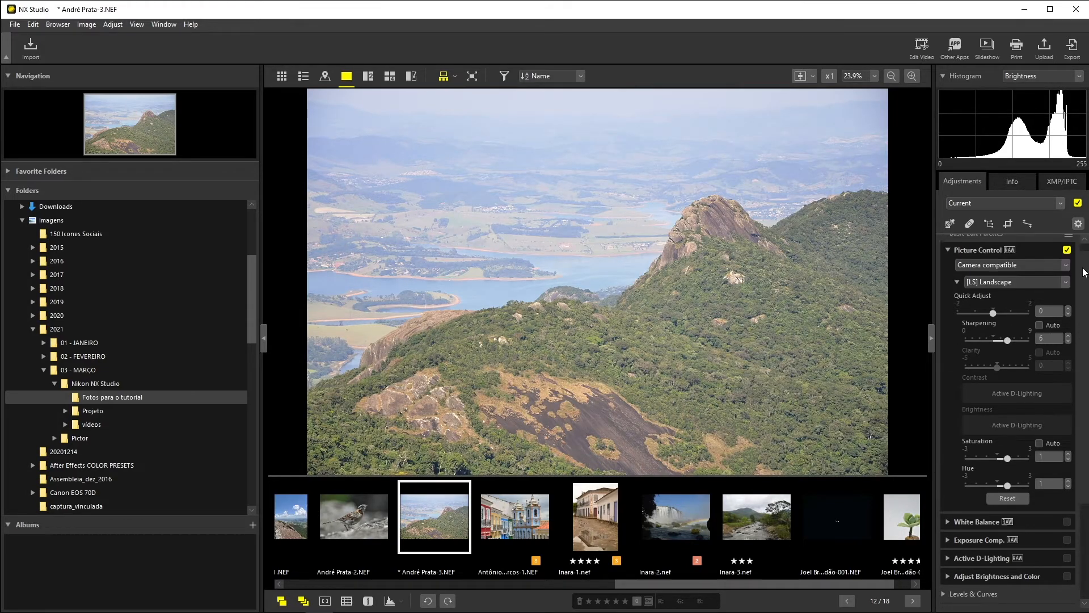
left_click(1067, 292)
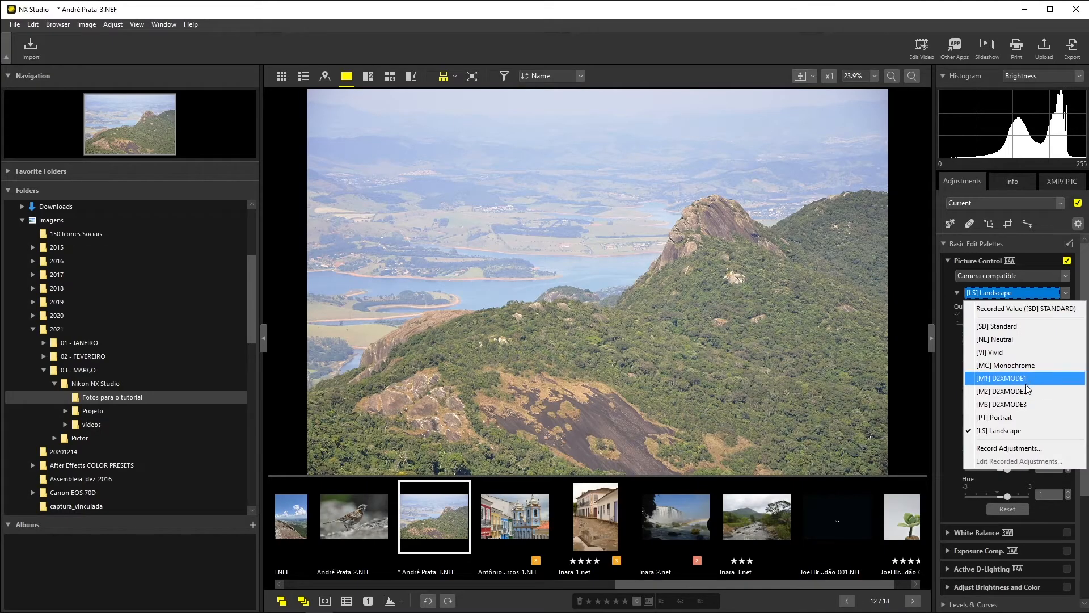
left_click(1082, 267)
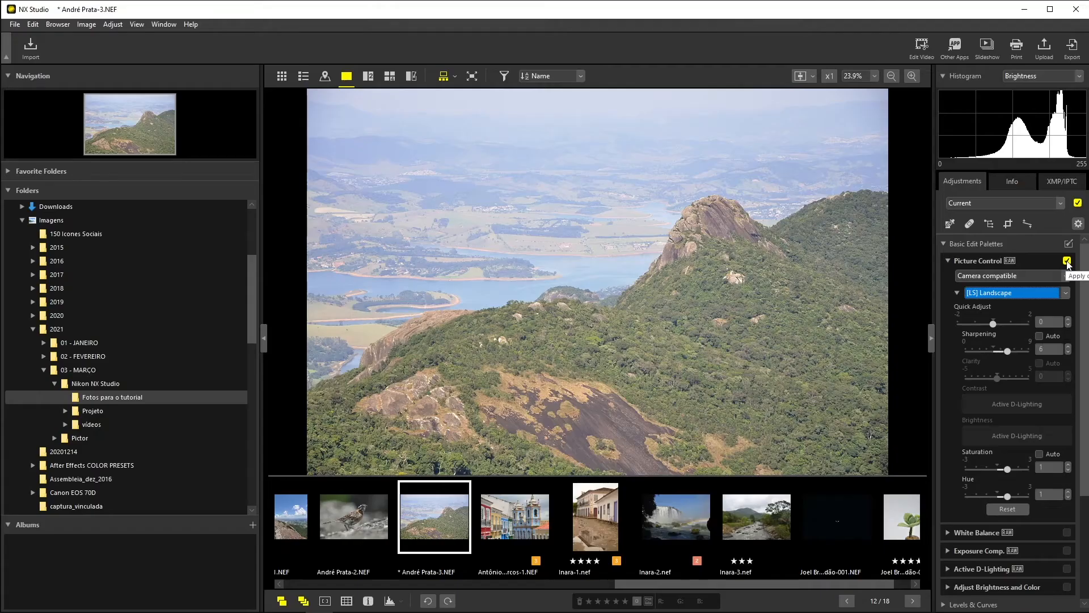
left_click(1065, 262)
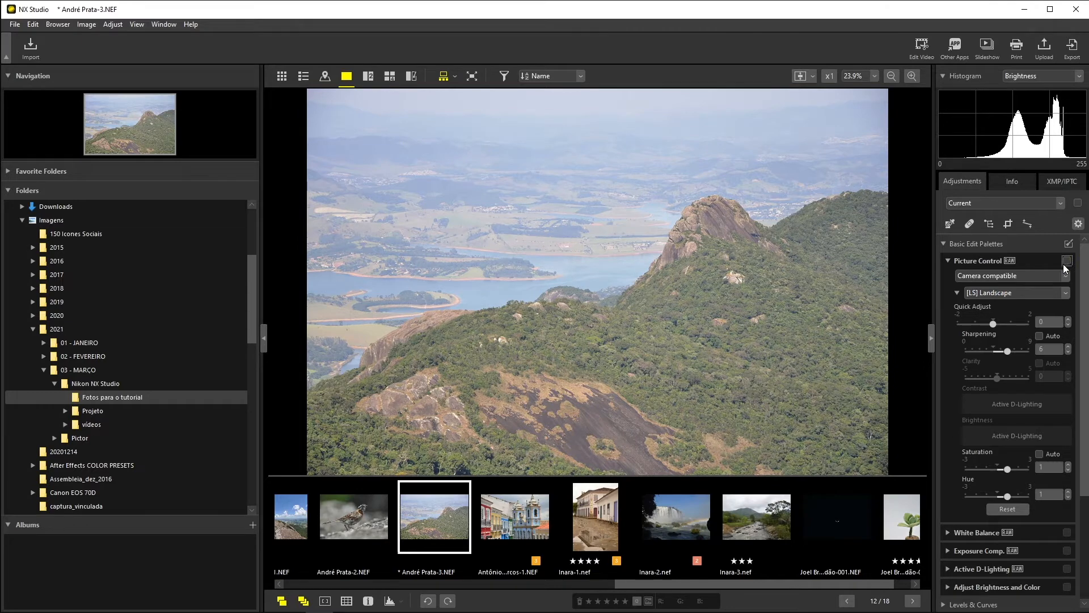
left_click(1066, 262)
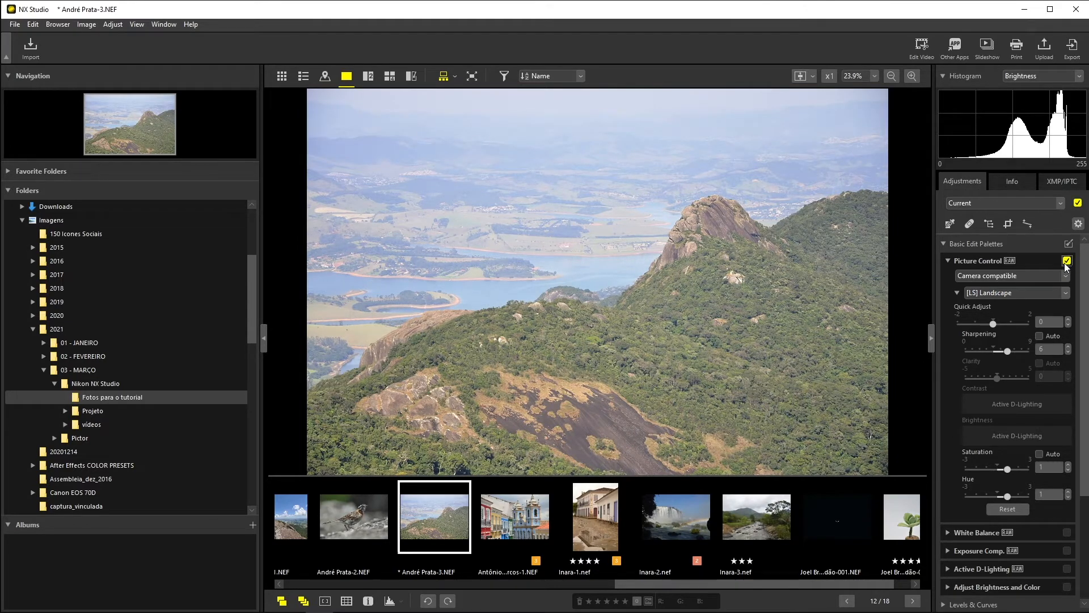
left_click(947, 259)
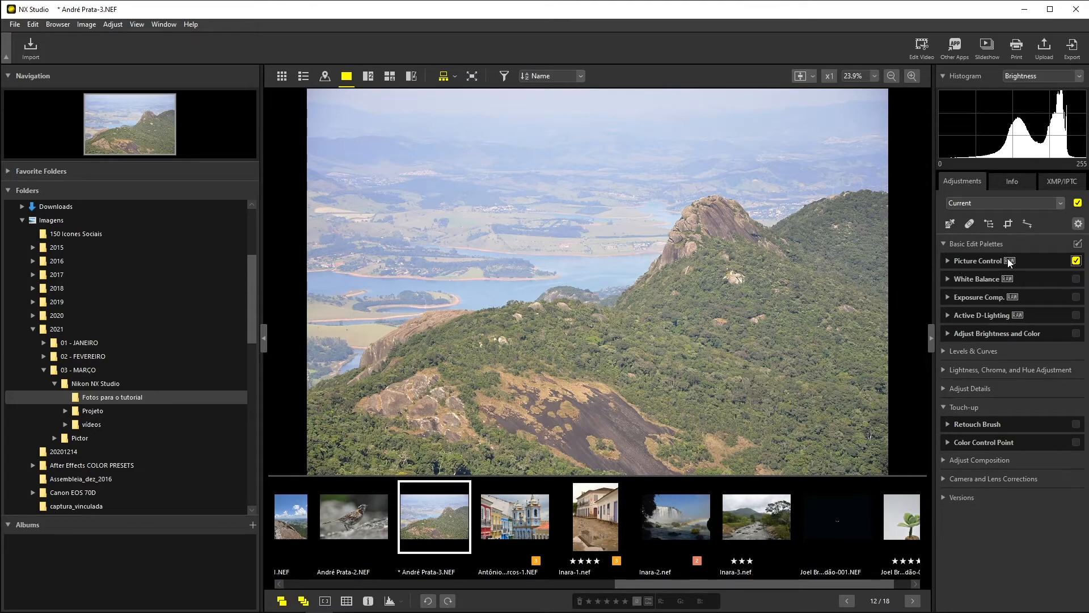
- Try the Calculate Automatically, Incandescent, Fluorescent (6500K) and Direct Sunlight white balance presets on the mountain photo
left_click(947, 279)
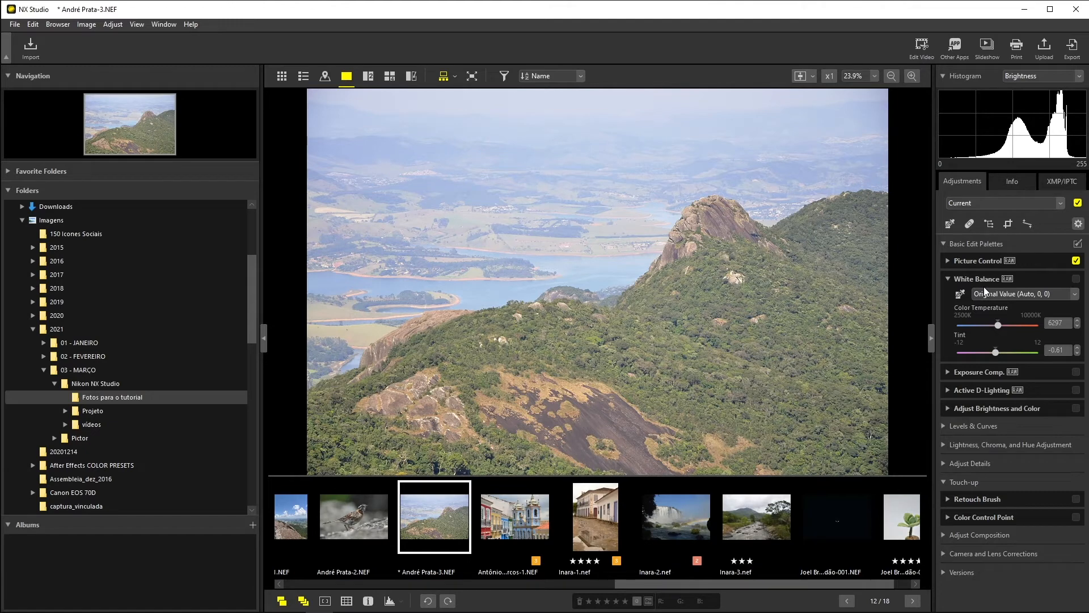
left_click(1075, 295)
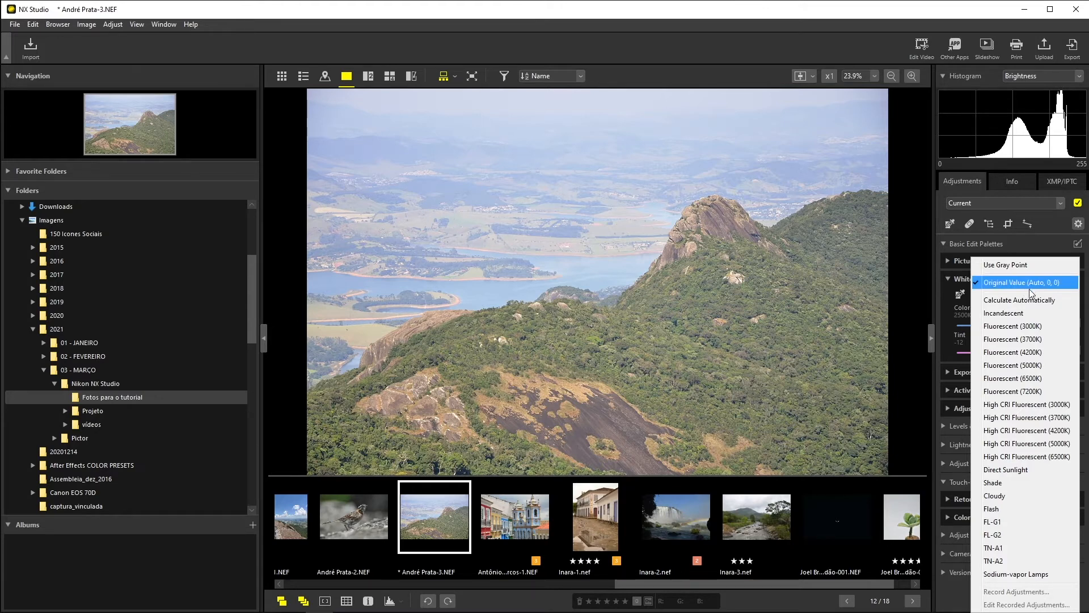
left_click(1020, 301)
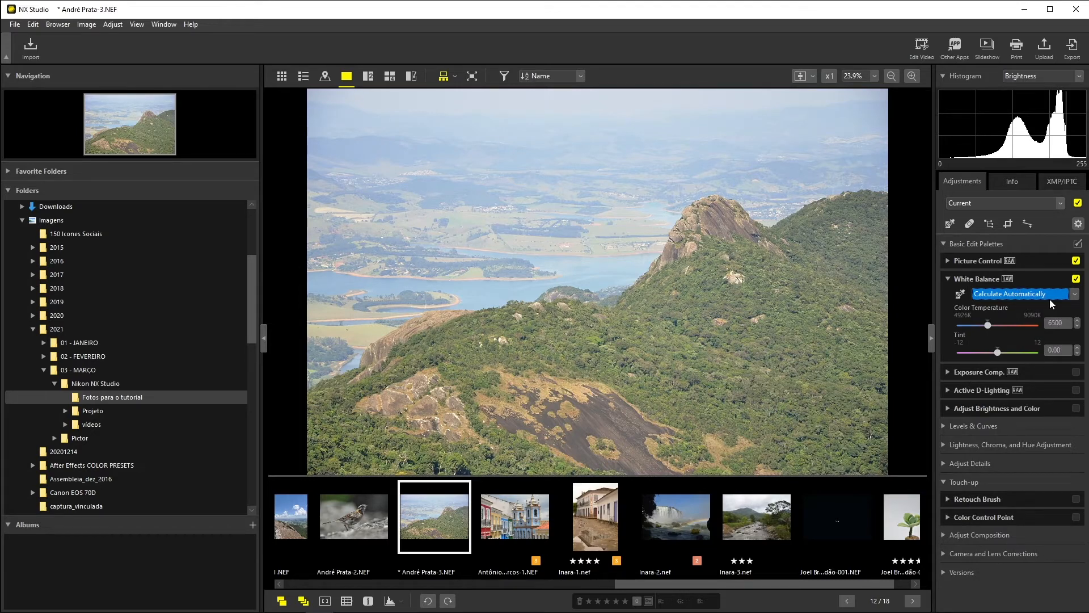
left_click(1071, 297)
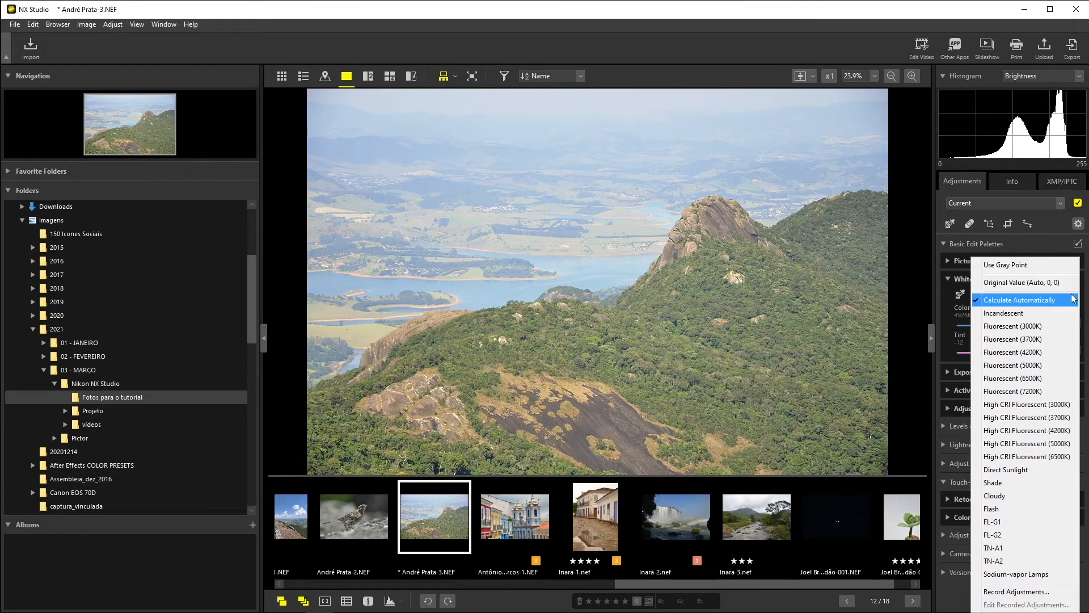
left_click(1027, 312)
left_click(1073, 295)
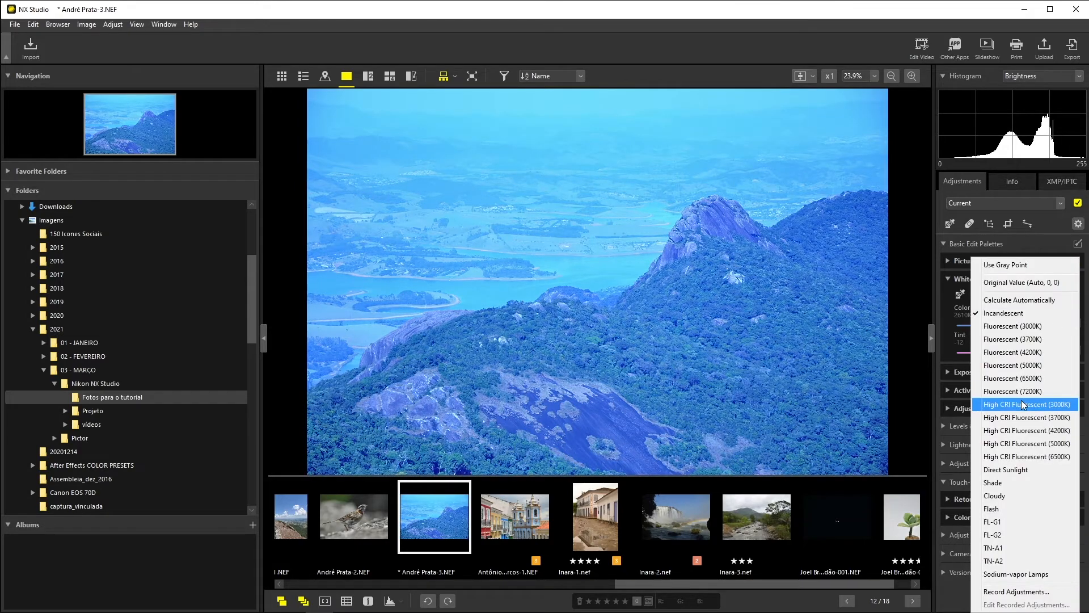
left_click(1032, 378)
left_click(1072, 299)
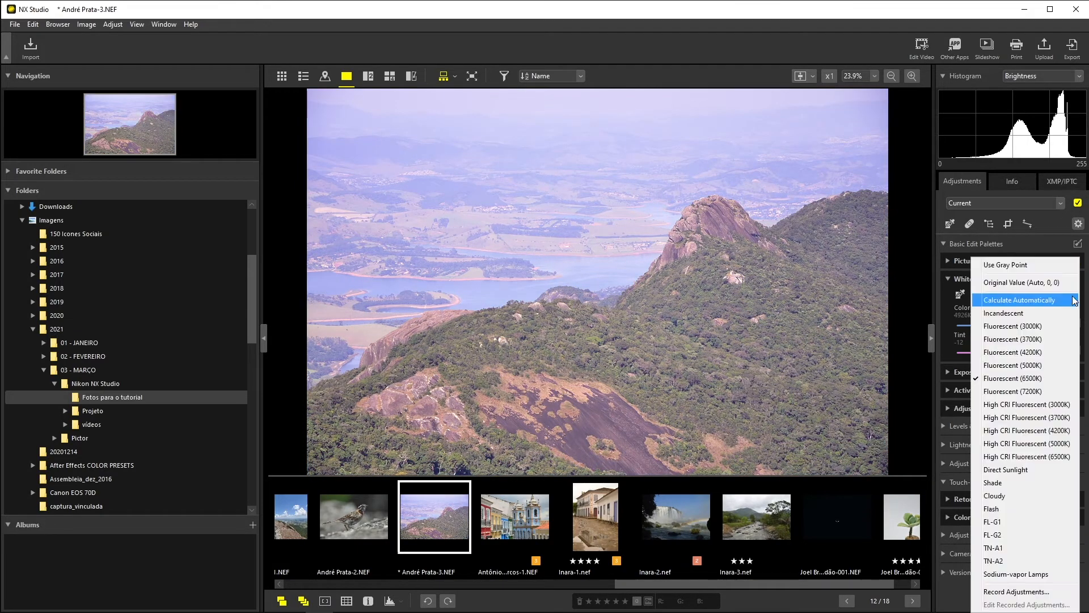
left_click(1030, 471)
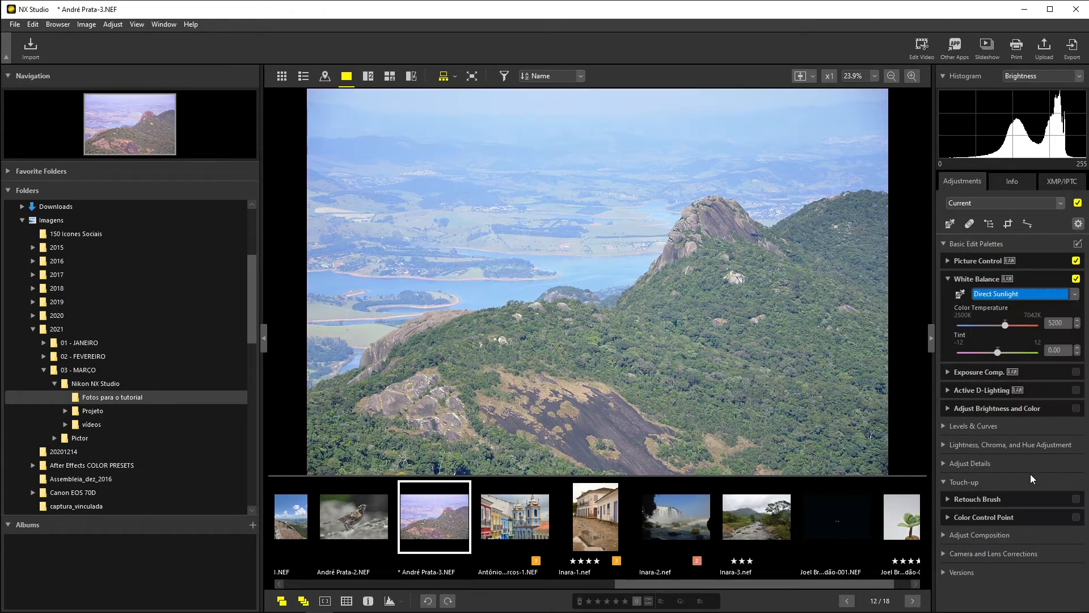
- Set the mountain photo's white balance to the Shade preset
left_click(1072, 296)
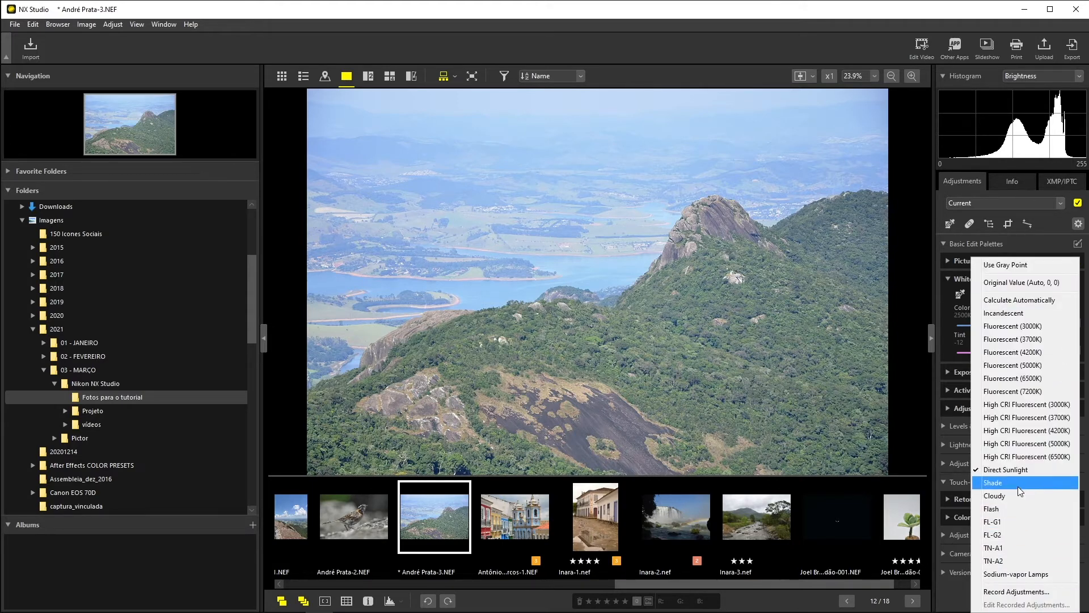
left_click(1018, 484)
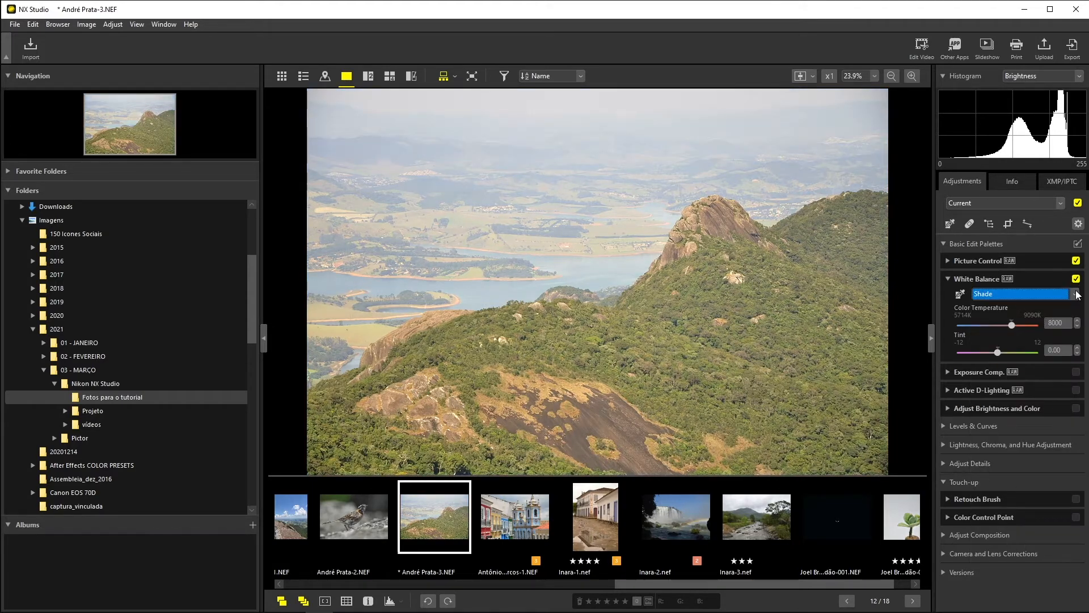
- Try the Cloudy, Flash and Sodium-vapor Lamps white balance presets on the mountain photo and return to Cloudy
left_click(1074, 294)
left_click(1001, 497)
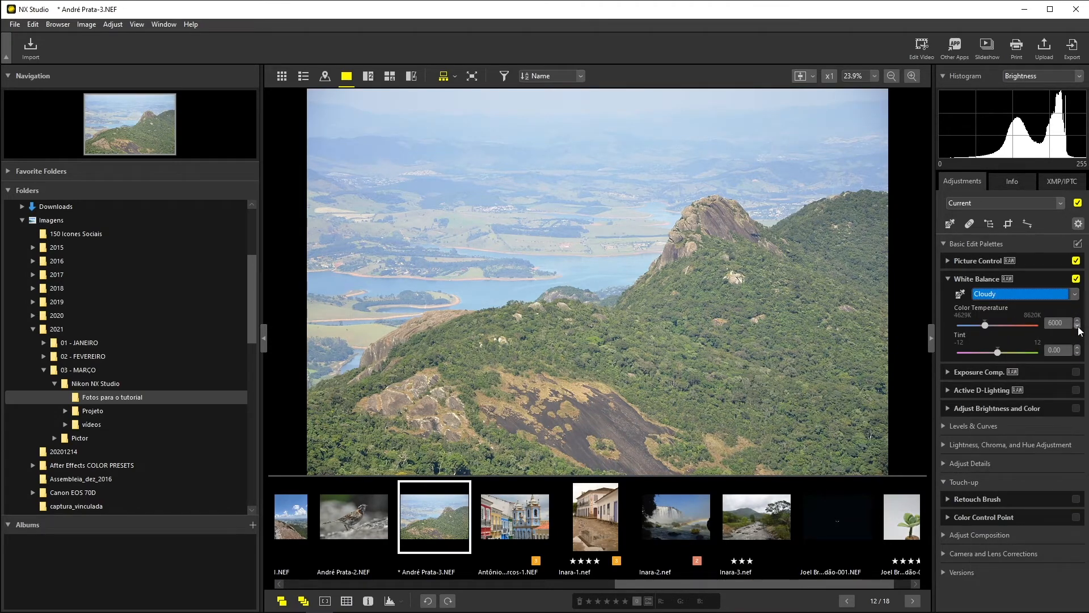
left_click(1073, 294)
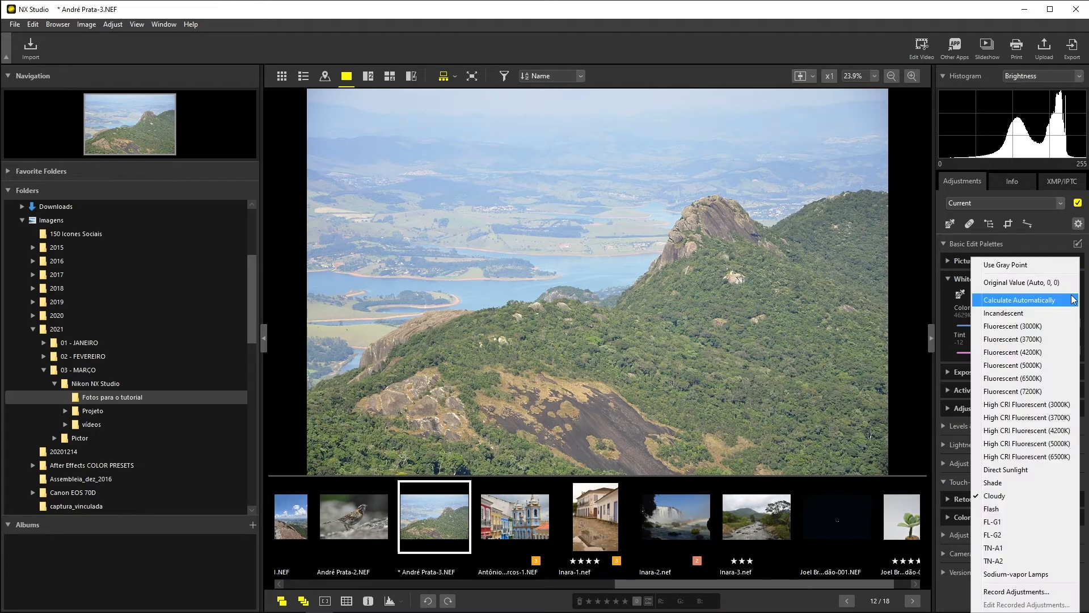
left_click(1026, 508)
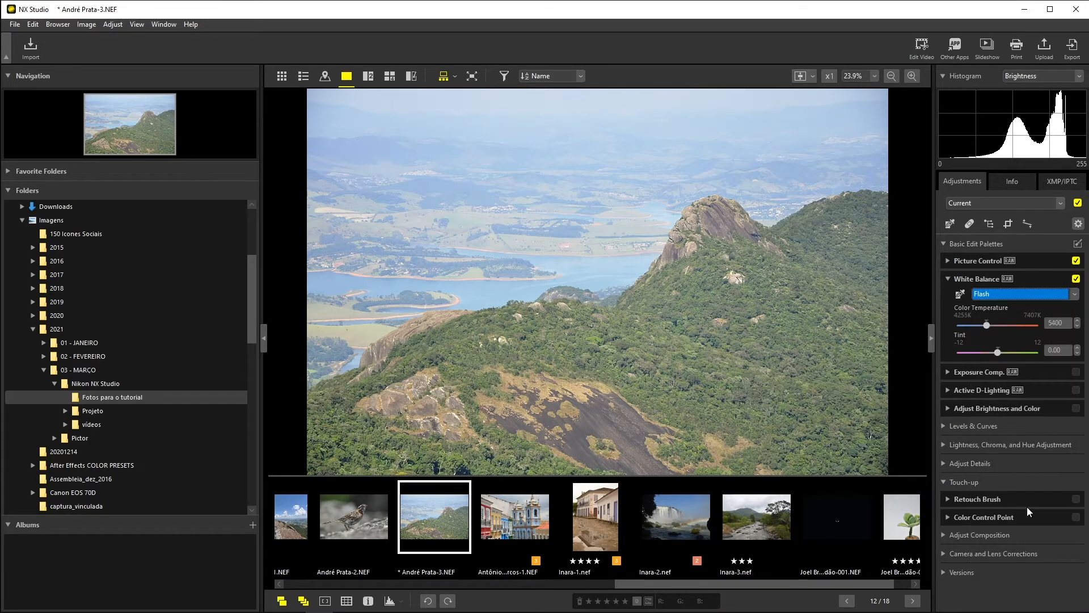
left_click(1074, 294)
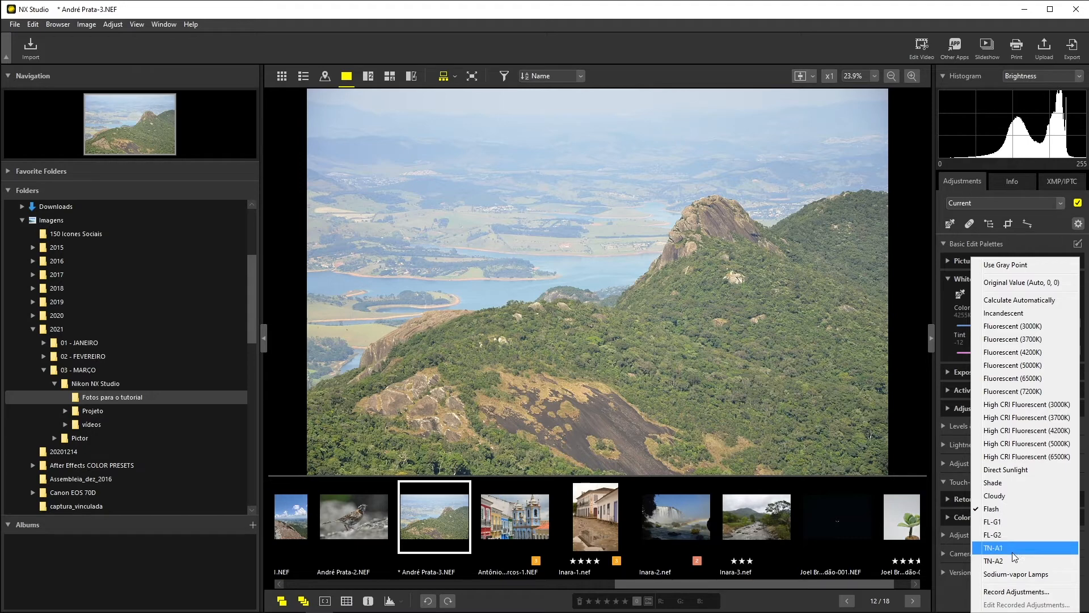
left_click(1032, 574)
left_click(1075, 294)
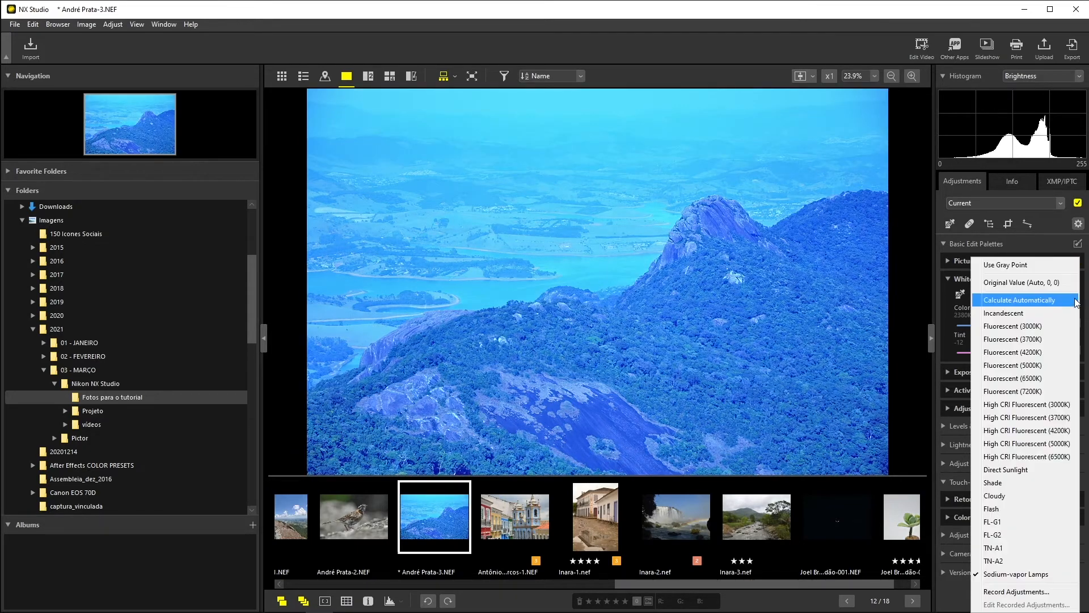
left_click(1014, 494)
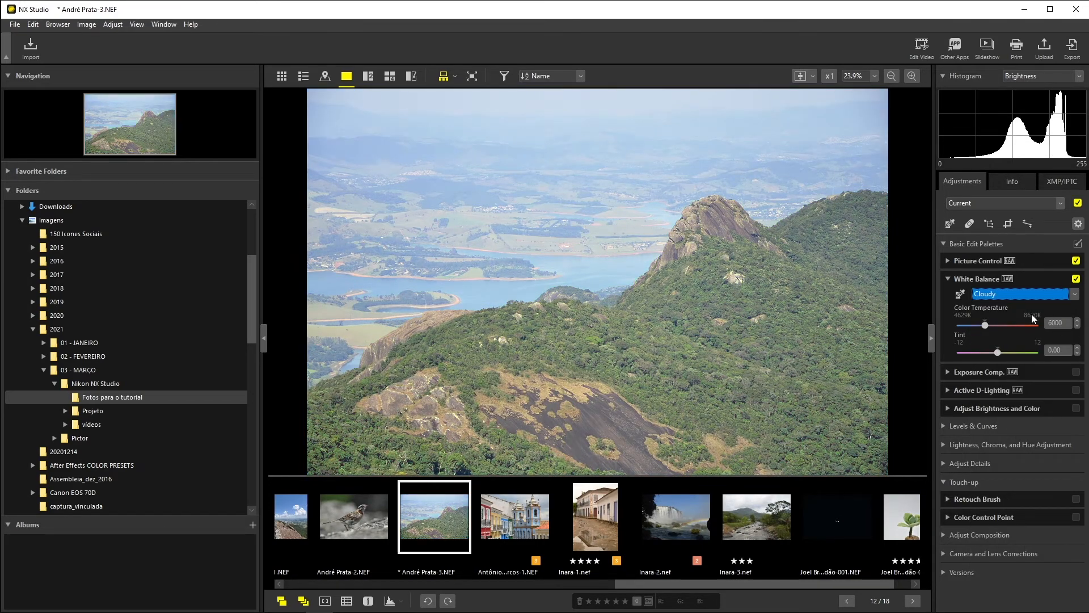
- Set the mountain photo's white balance from a gray point on the foreground rock, with fine adjustment 1 and tint 0.26
left_click(960, 294)
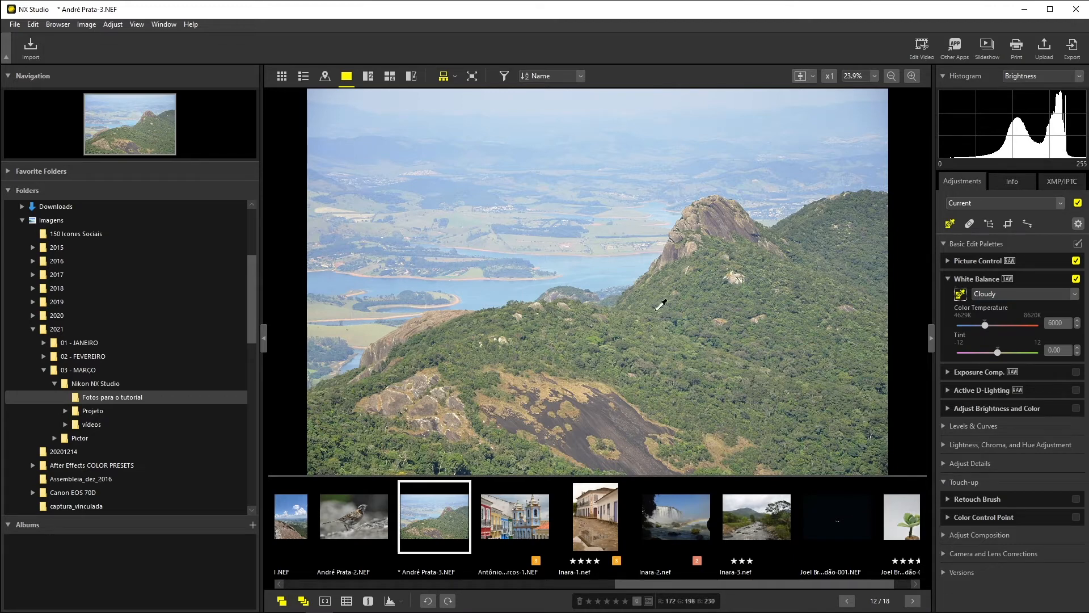
left_click(600, 420)
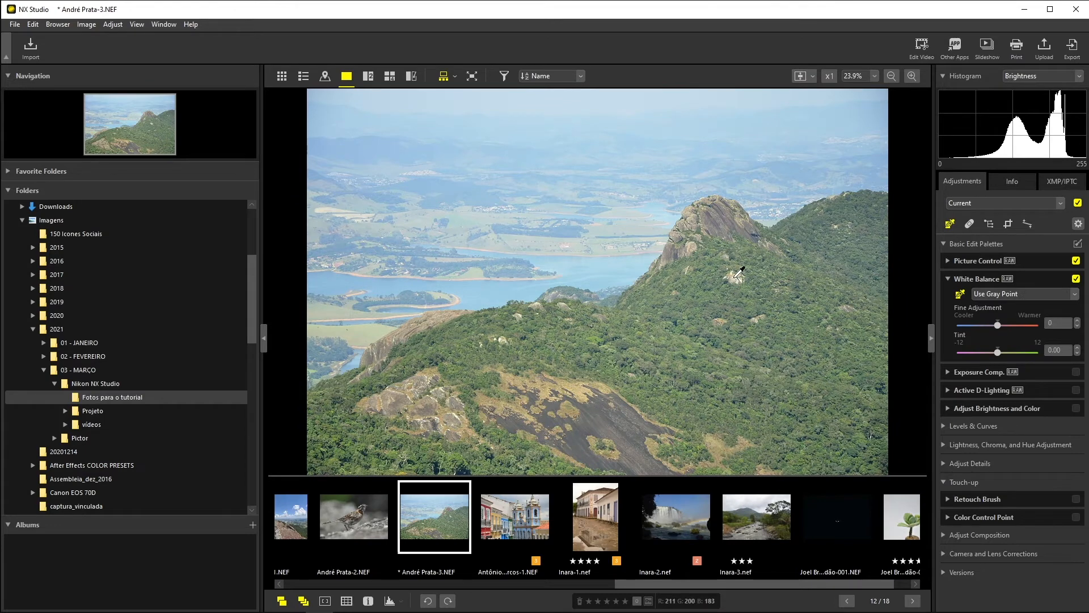
mouse_move(997, 325)
left_mouse_down()
mouse_move(1019, 328)
mouse_move(979, 328)
mouse_move(1016, 334)
left_mouse_up()
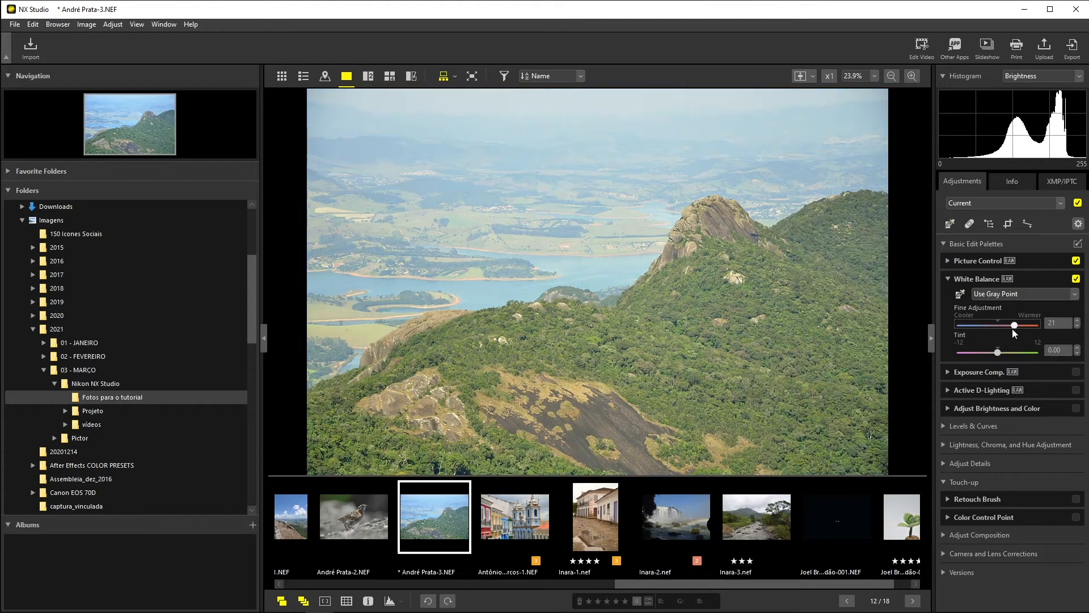
mouse_move(997, 355)
left_mouse_down()
mouse_move(976, 355)
mouse_move(1015, 355)
mouse_move(1001, 355)
left_mouse_up()
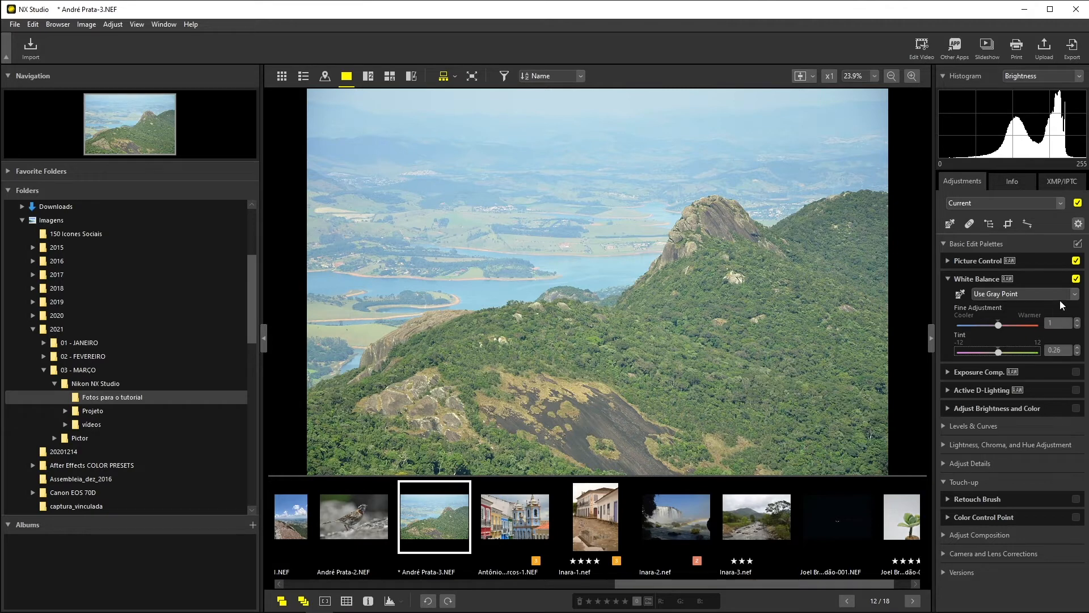
- Compare the mountain photo with White Balance off and on, and try the Exposure Comp. slider
left_click(1076, 279)
left_click(1076, 279)
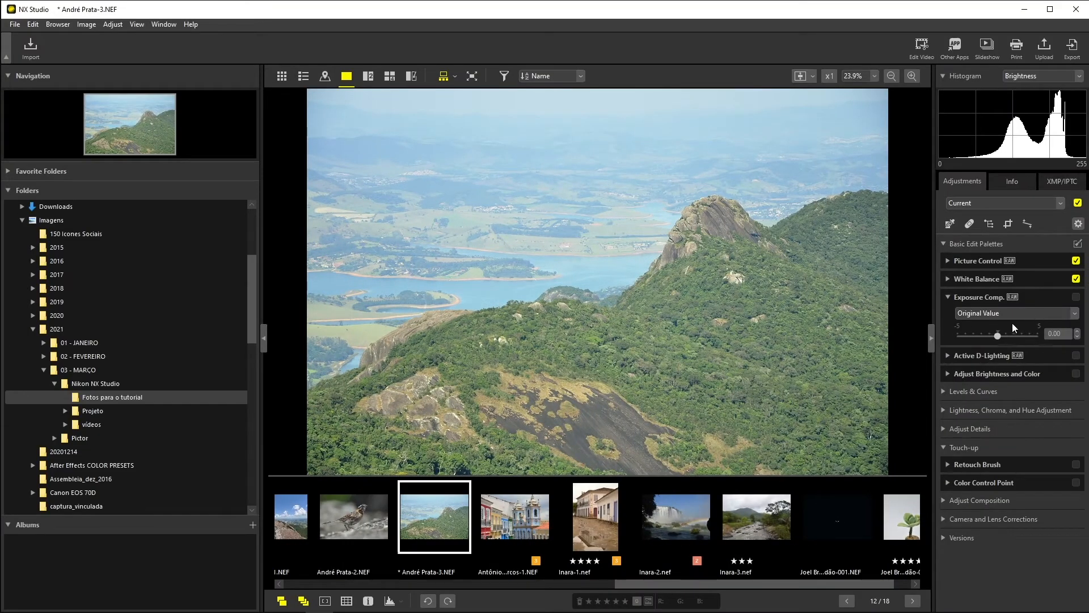
mouse_move(998, 338)
left_mouse_down()
mouse_move(984, 340)
mouse_move(1015, 337)
mouse_move(996, 338)
left_mouse_up()
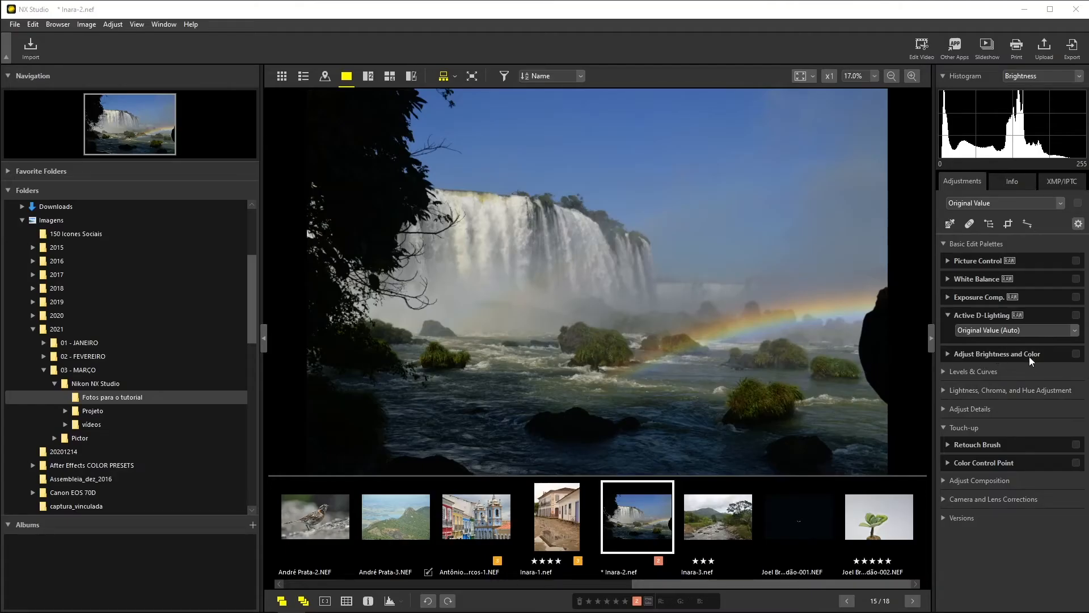
- Try Active D-Lighting at Low, Normal, High and Extra High 1 on the waterfall photo, and set it to Extra High 2
left_click(1030, 332)
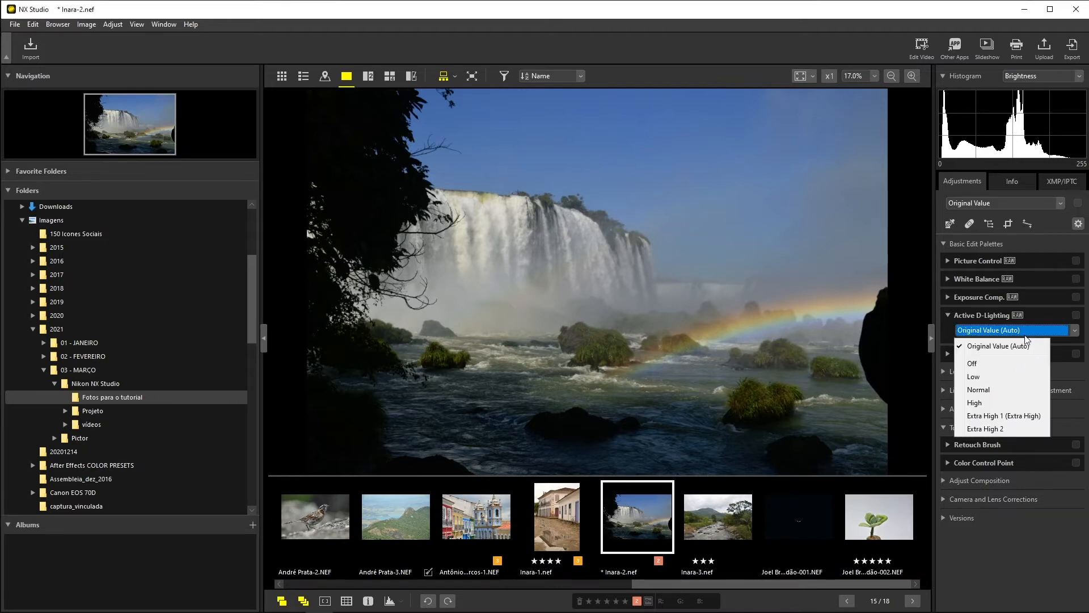
left_click(1006, 377)
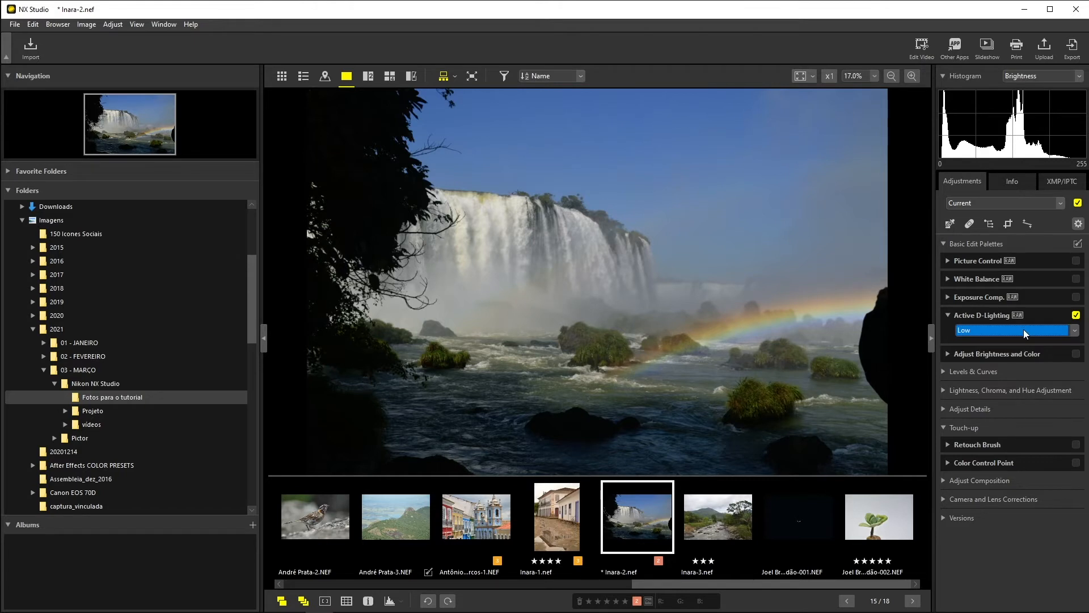
left_click(1023, 330)
left_click(992, 388)
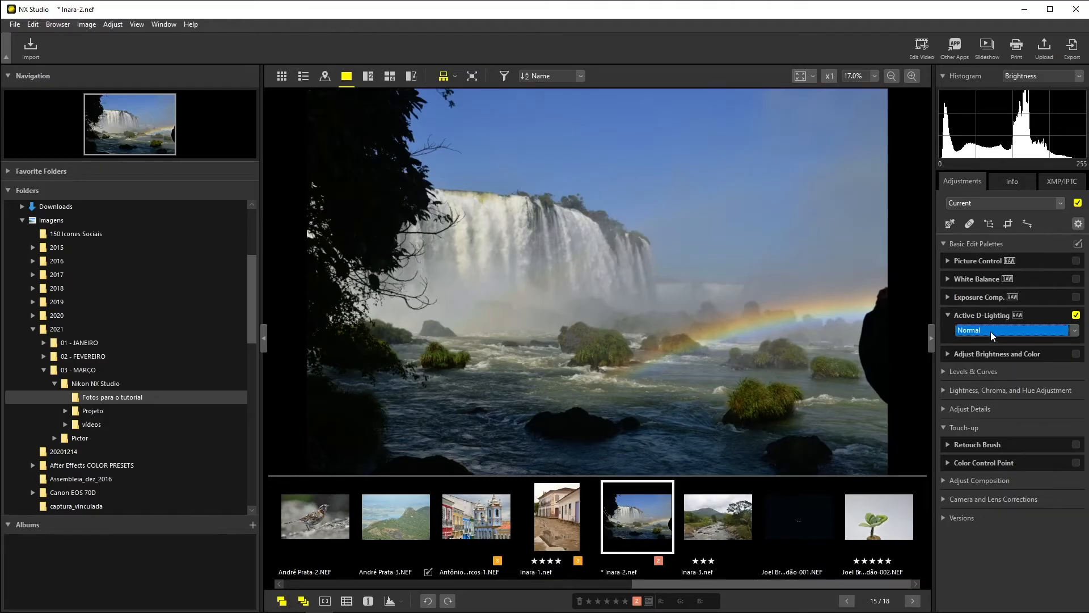
left_click(991, 333)
left_click(990, 403)
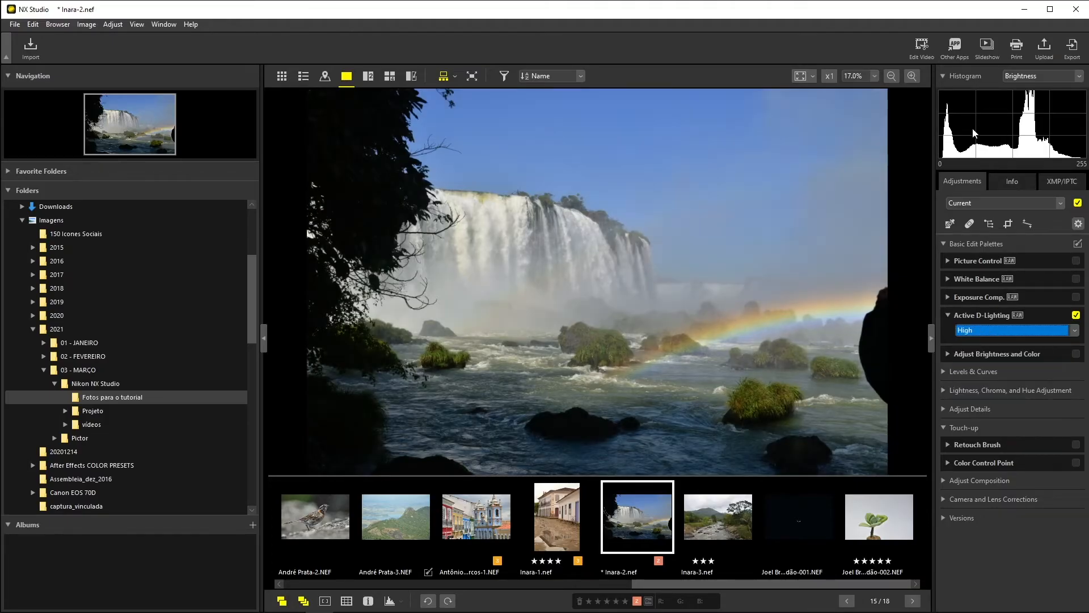
left_click(1008, 332)
left_click(999, 414)
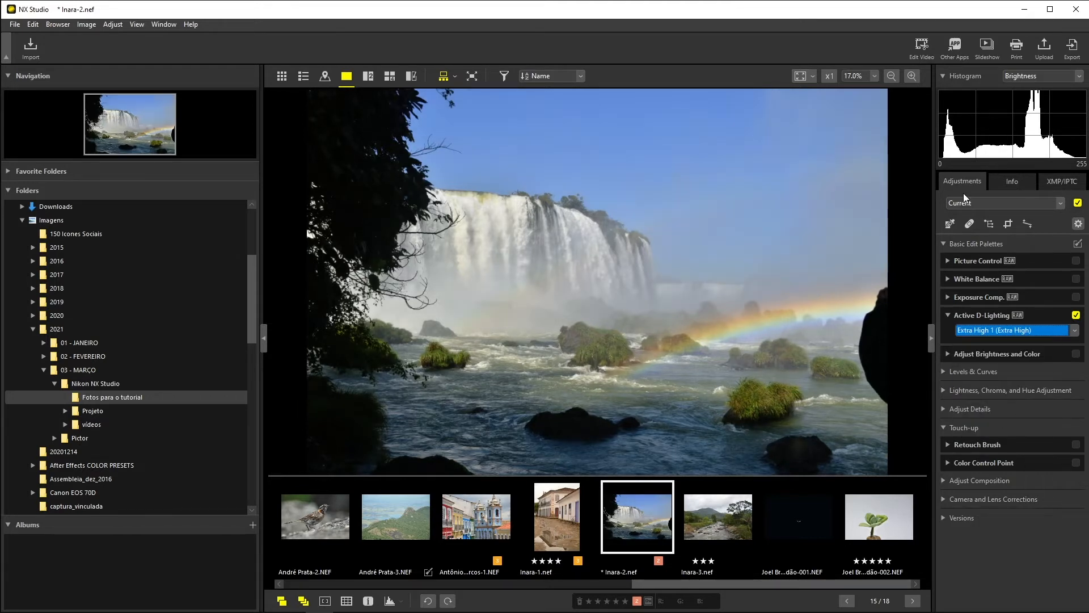
left_click(1012, 332)
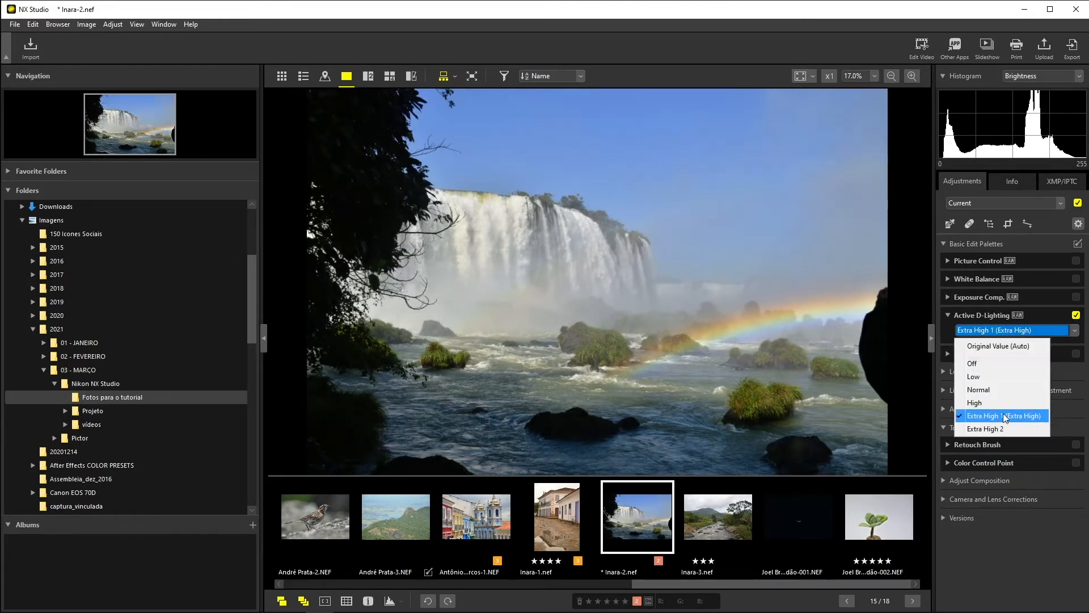
left_click(1004, 429)
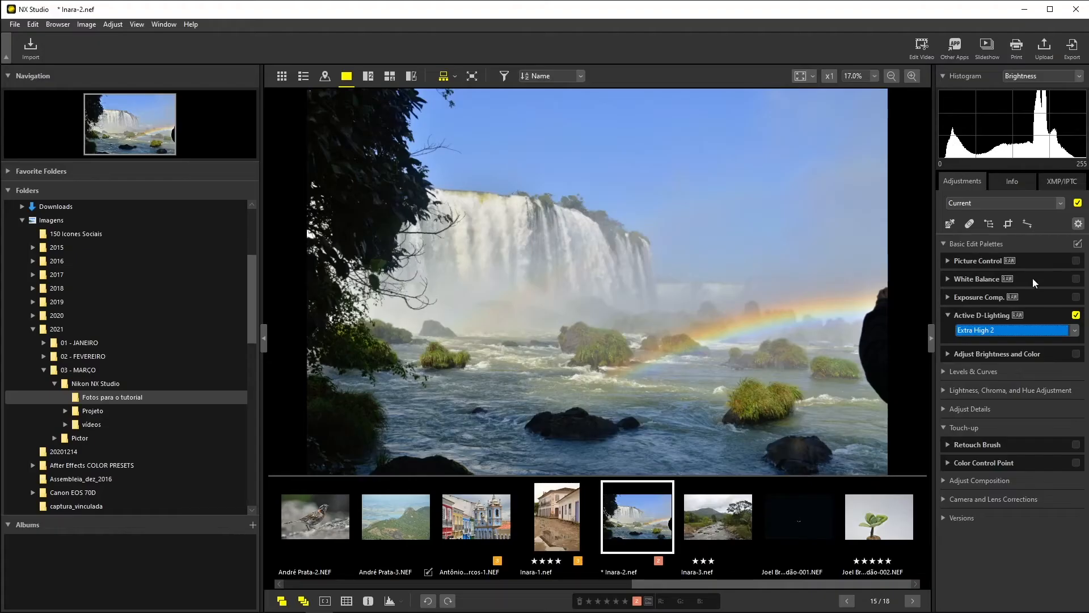
- Compare the waterfall photo with Active D-Lighting off and on, and inspect the dark foliage at 100%
left_click(1076, 316)
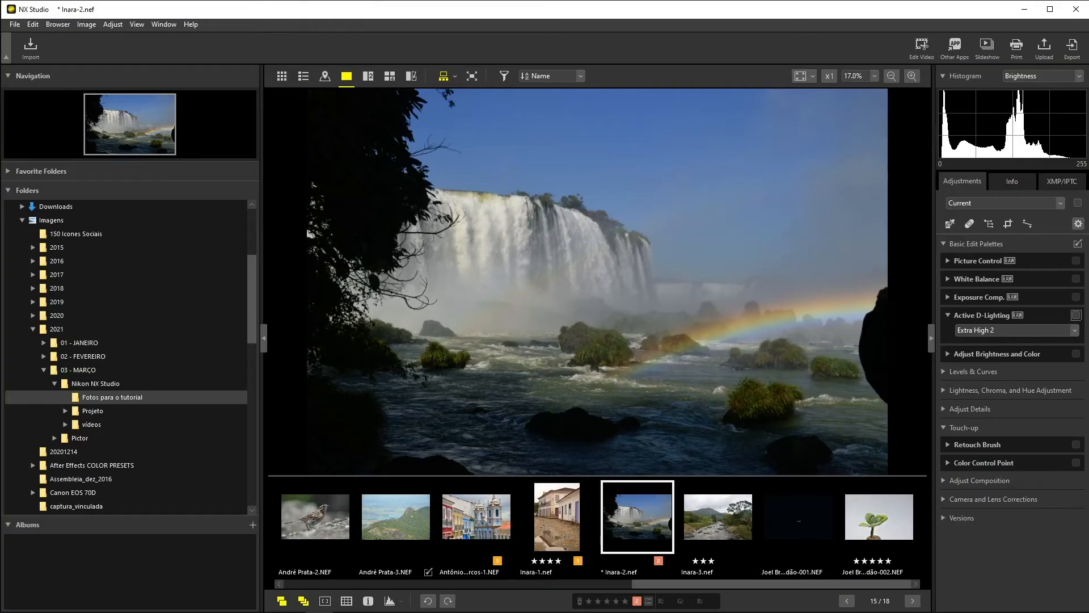
left_click(1076, 315)
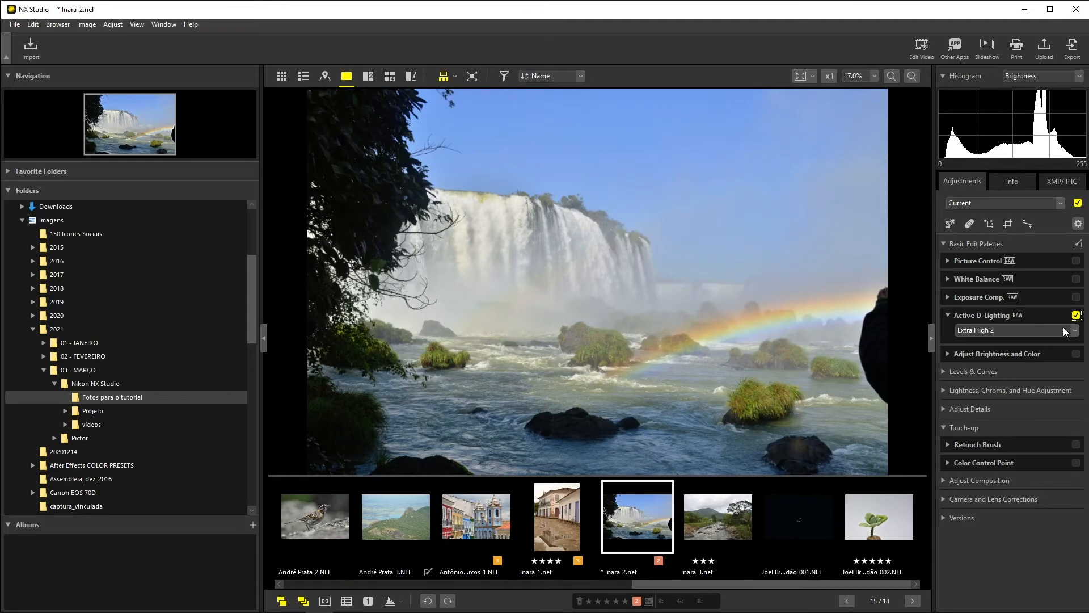
left_click(367, 196)
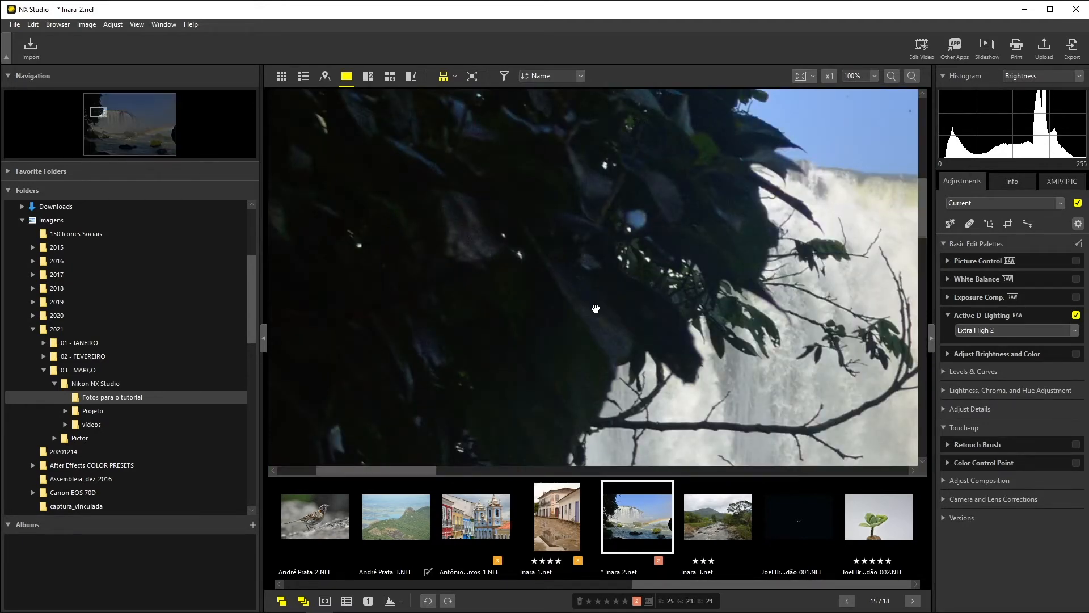
double_click(677, 207)
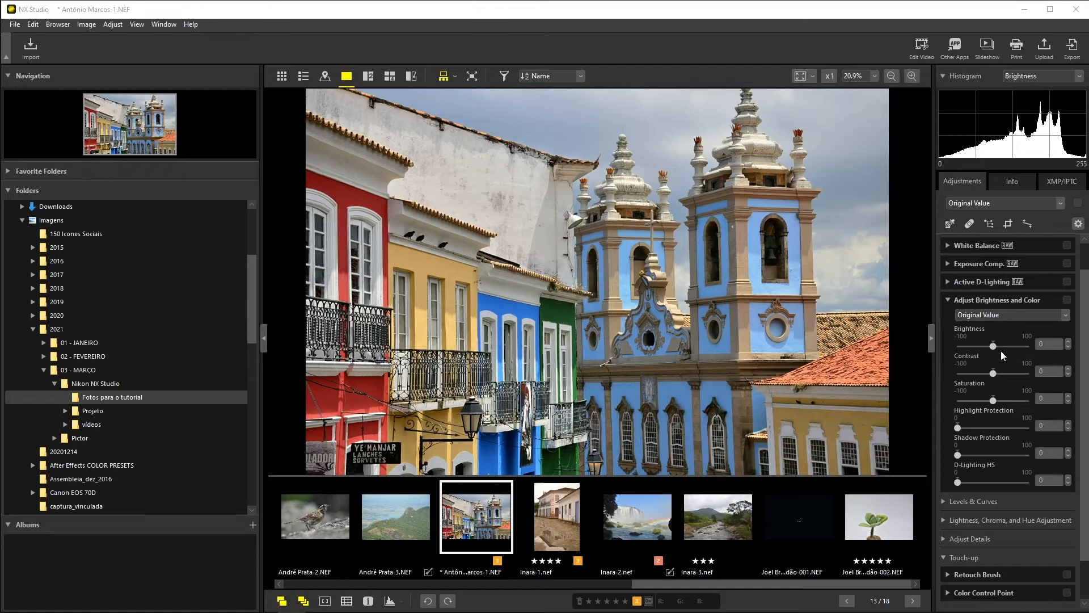
- Try a brightness of -7 on the colourful buildings photo and return it to 0
left_click(1067, 347)
left_click(1067, 346)
left_click(1068, 346)
left_click(1067, 346)
left_click(1067, 347)
left_click(1067, 346)
left_click(1067, 347)
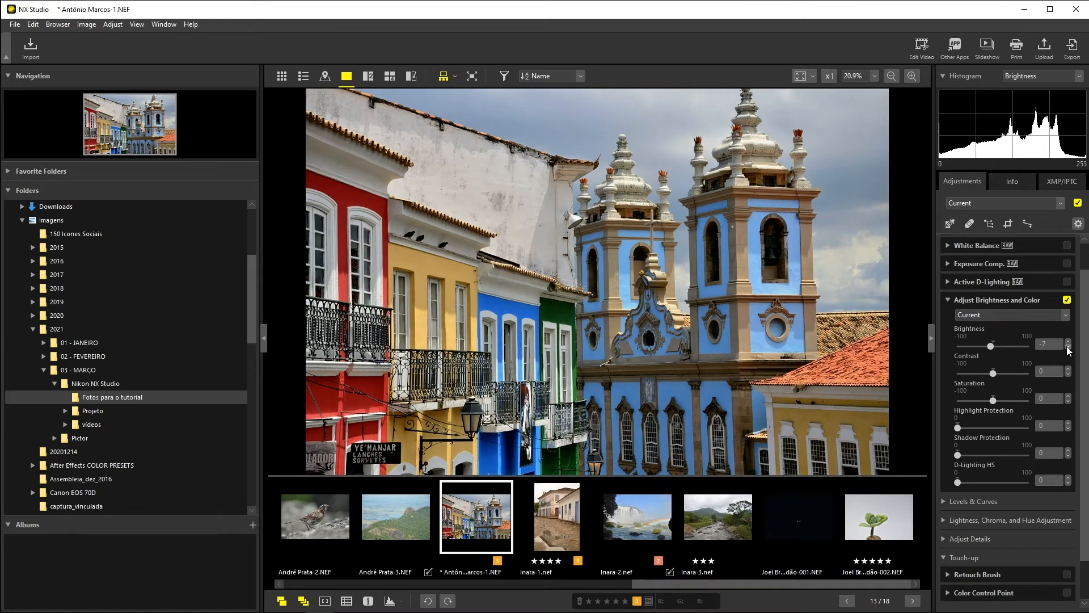
left_click(1068, 341)
left_click(1069, 341)
left_click(1068, 342)
left_click(1068, 341)
left_click(1068, 341)
left_click(1068, 342)
left_click(1068, 341)
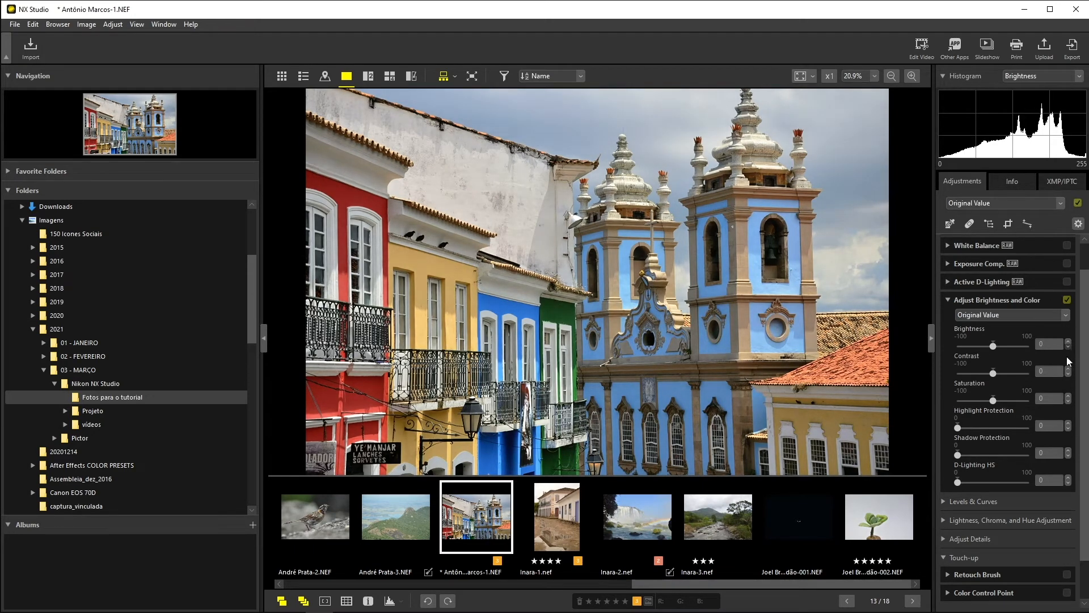
- Test lower contrast down to -33 on the colourful buildings photo and set the contrast to 9
left_click(1068, 373)
left_click(1068, 373)
left_click(1068, 373)
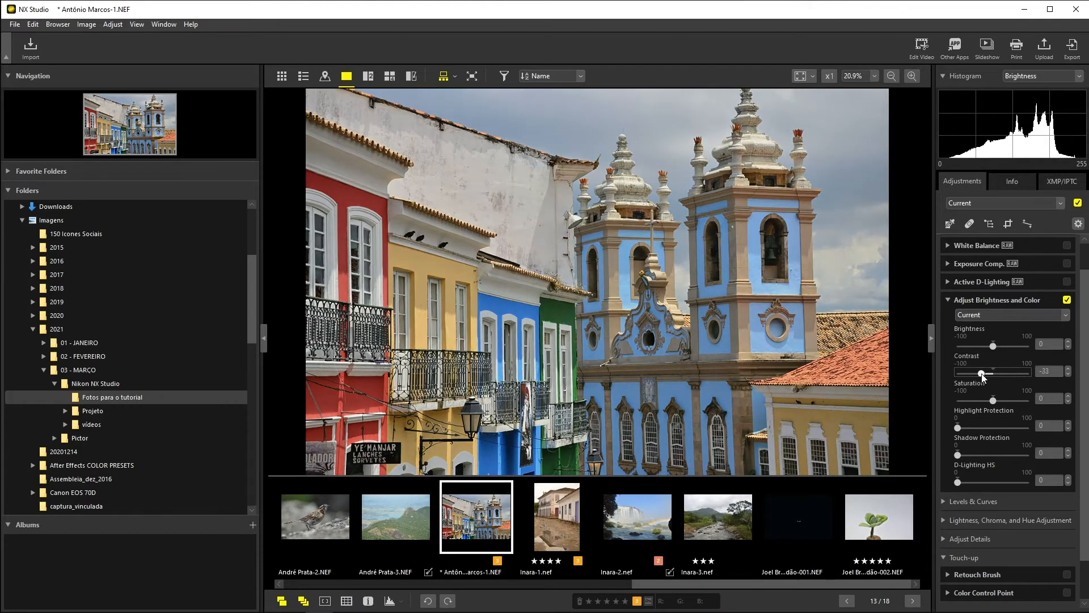
left_click(1068, 370)
left_click(1068, 369)
left_click(1068, 369)
left_click(1068, 369)
left_click(1068, 369)
left_click(1068, 370)
left_click(1069, 369)
left_click(1068, 369)
left_click(1068, 369)
left_click(1068, 369)
left_click(1068, 370)
left_click(1068, 369)
left_click(1068, 370)
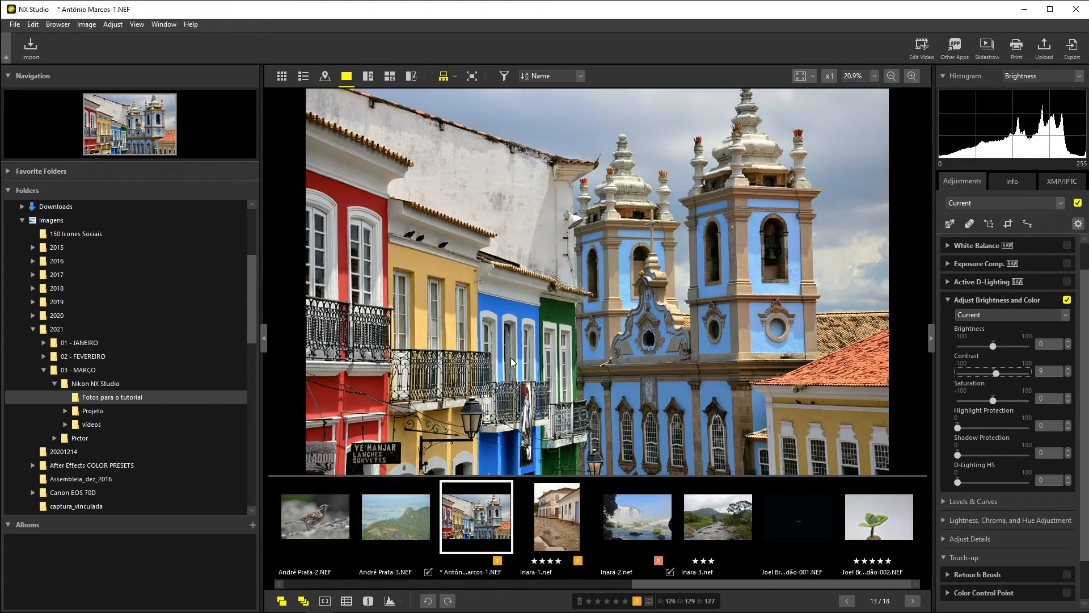
- Test a lower saturation on the colourful buildings photo and set the saturation to 44
left_click(1068, 402)
left_click(1068, 401)
left_click(1068, 401)
left_click(1067, 401)
left_click(1067, 401)
left_click(1068, 401)
left_click(1068, 401)
left_click(1068, 401)
left_click(1067, 402)
left_click_drag(991, 402, 1011, 405)
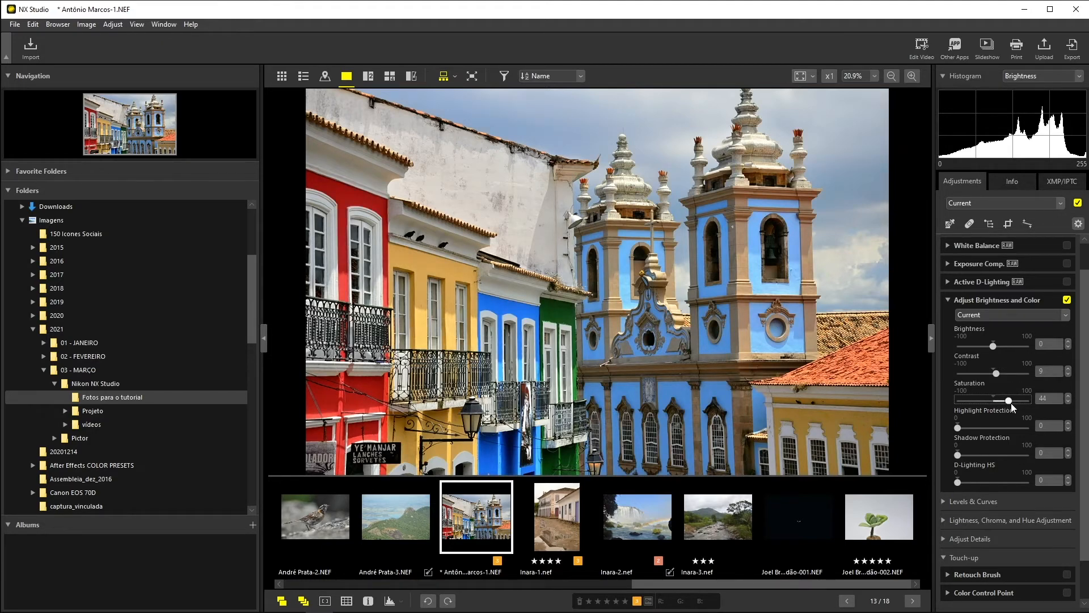
- Set Highlight Protection to 42, and try Shadow Protection at 40 before returning it to 0
scroll(1061, 417, "down", 1)
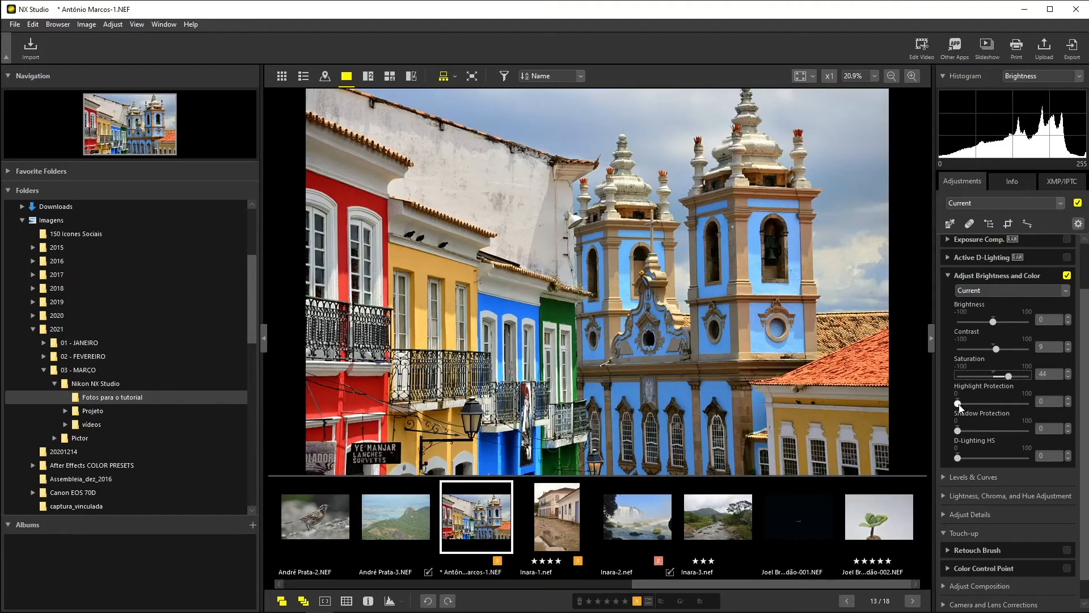
left_click_drag(959, 403, 994, 405)
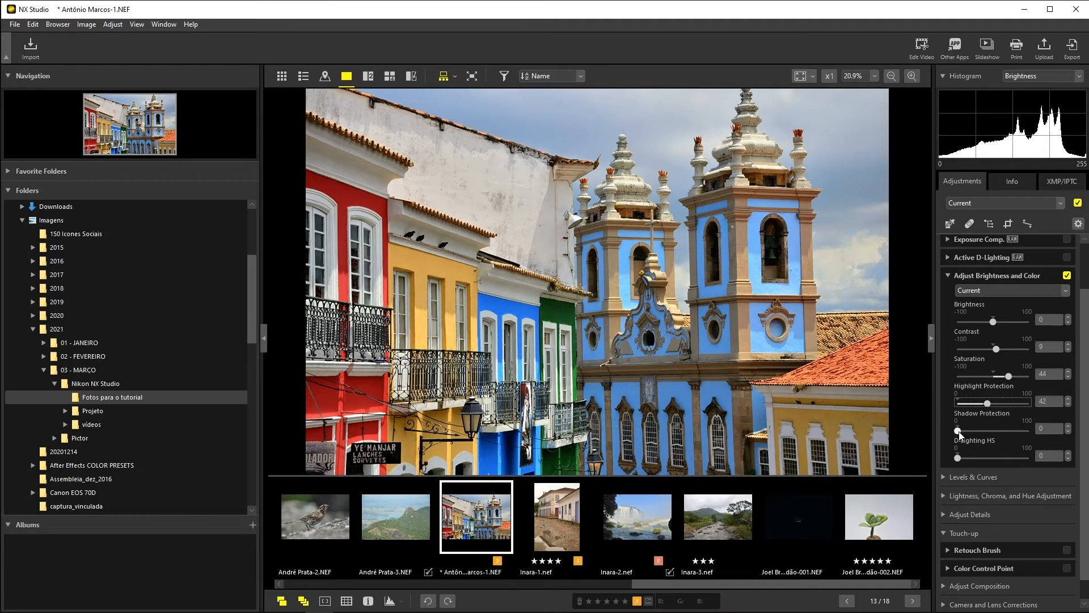
left_click_drag(959, 432, 986, 432)
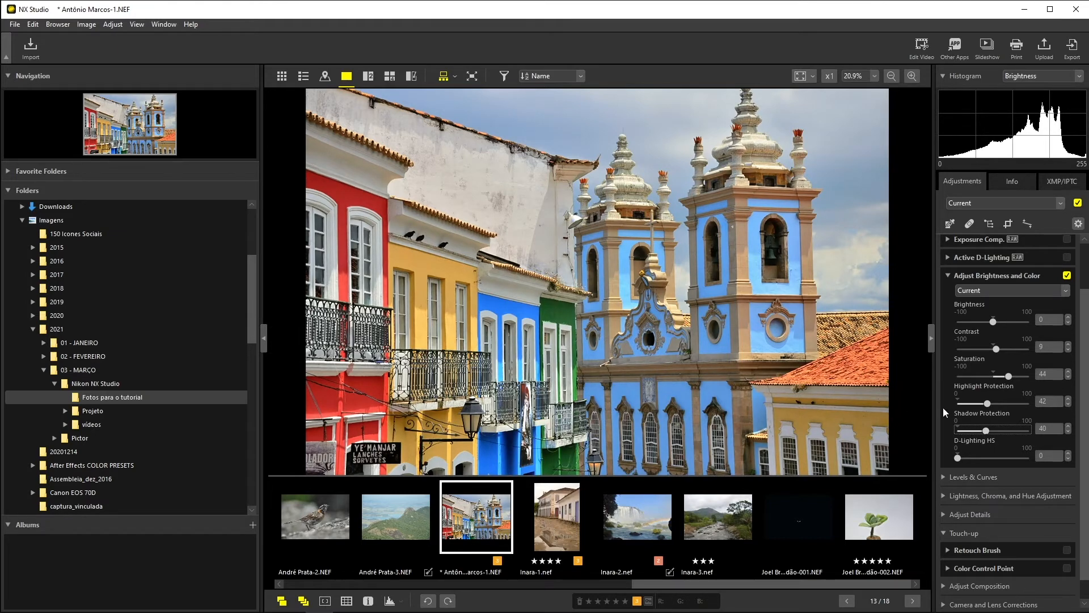
left_click_drag(980, 434, 957, 433)
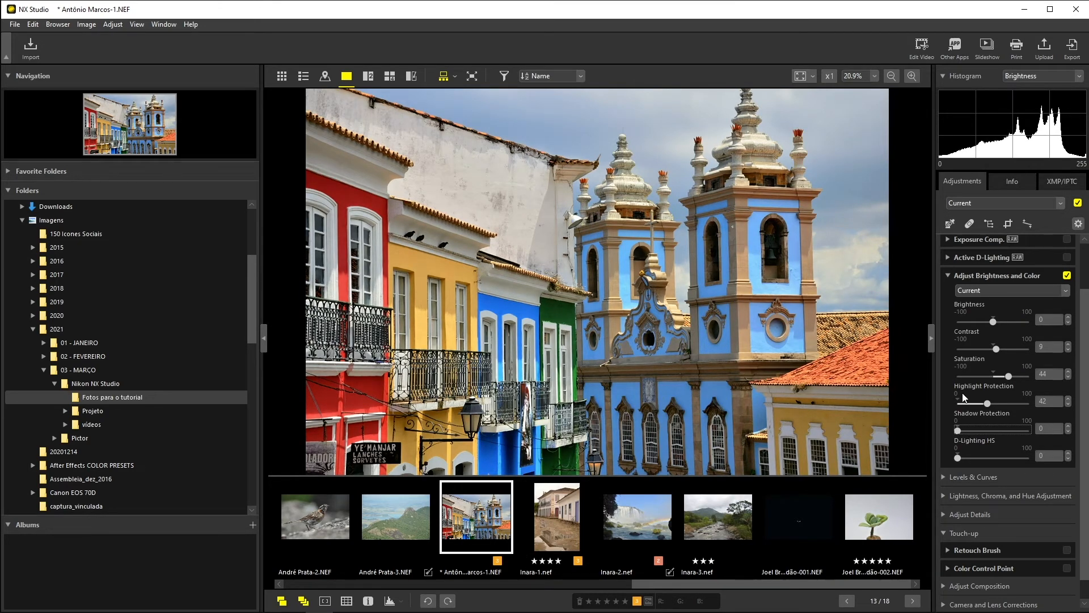
- Try D-Lighting HS at 67 on the colourful buildings photo and return it to 0
left_click(957, 459)
left_click_drag(964, 461, 975, 461)
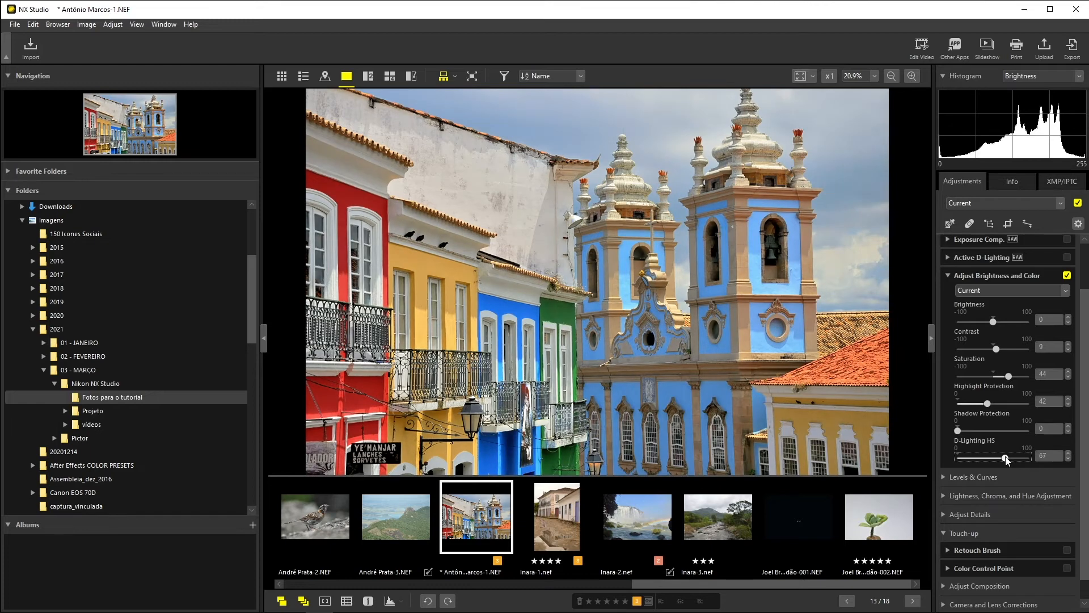
left_click_drag(999, 458, 958, 458)
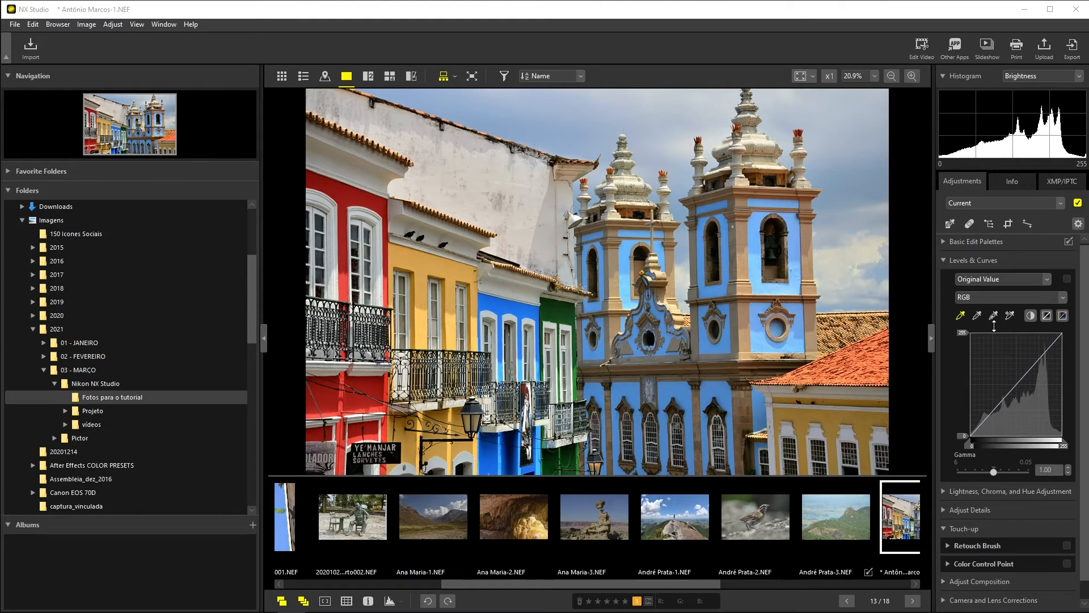
- Set the black point in Levels & Curves from the dark bell opening of the church's right-hand tower
left_click(961, 319)
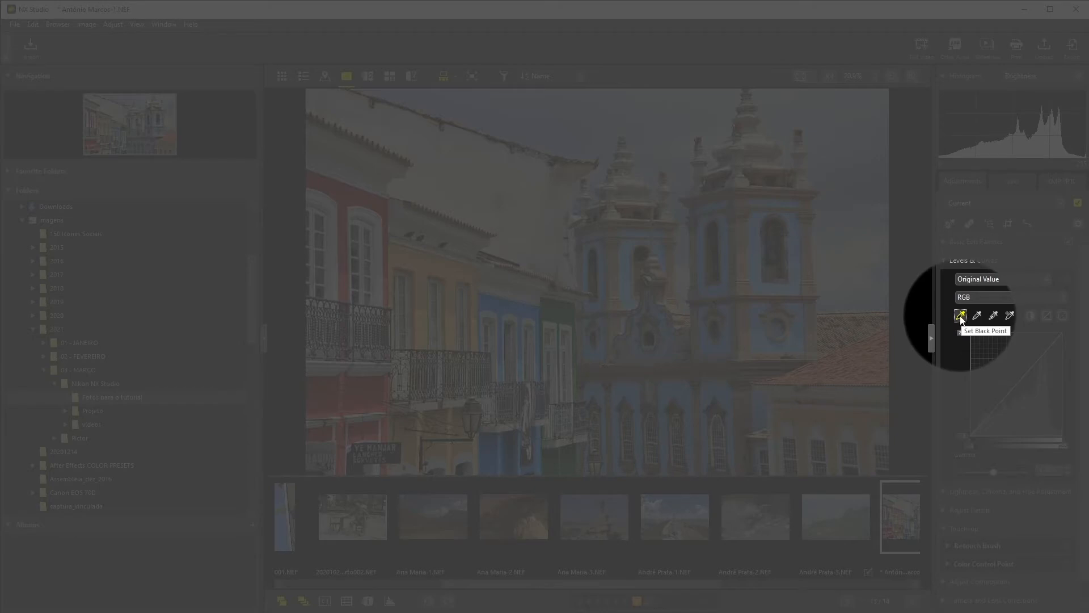
left_click(790, 160)
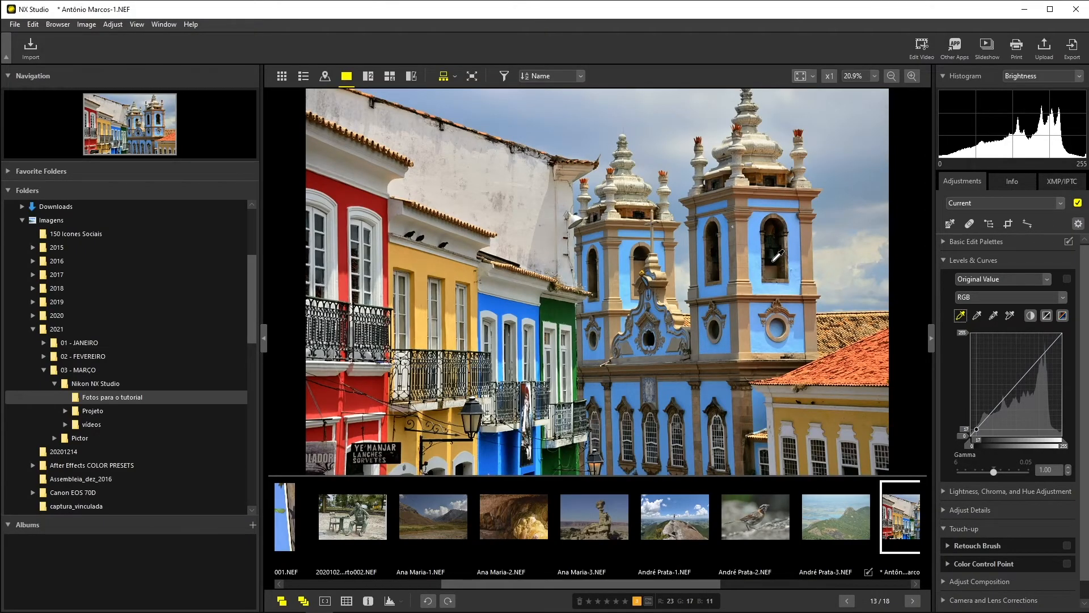
left_click(777, 256)
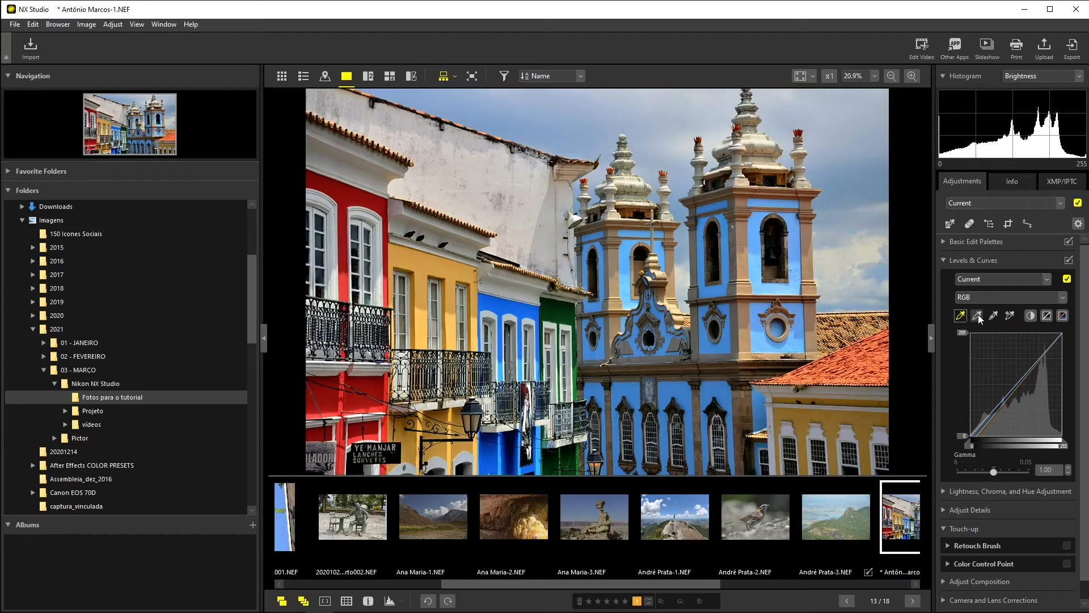
- Try setting a white point from the pale dome of the church's right-hand tower, and reset Levels & Curves to Original Value
left_click(978, 314)
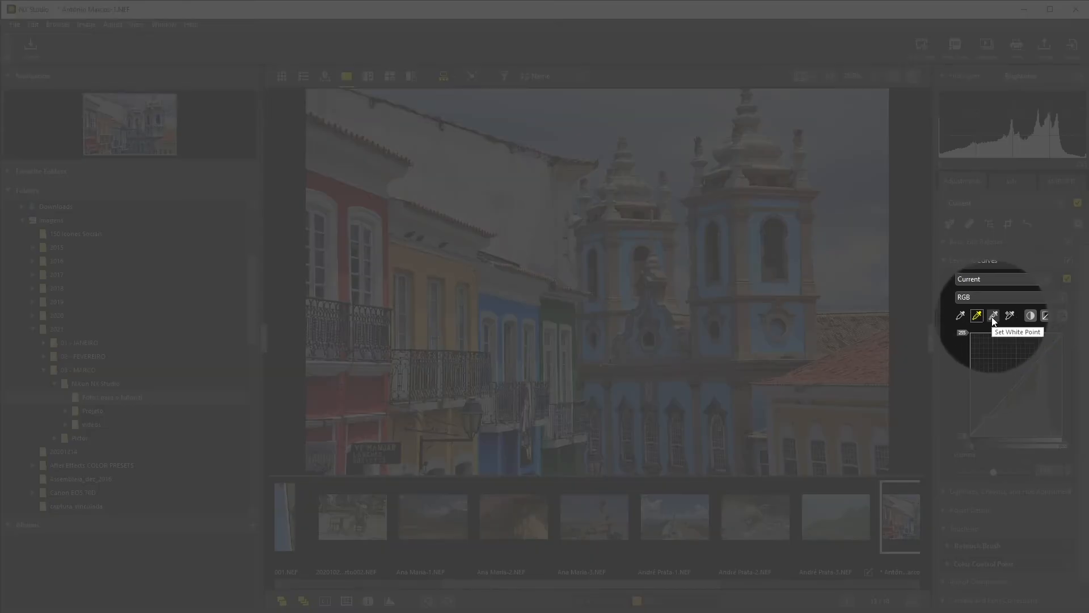
left_click(994, 316)
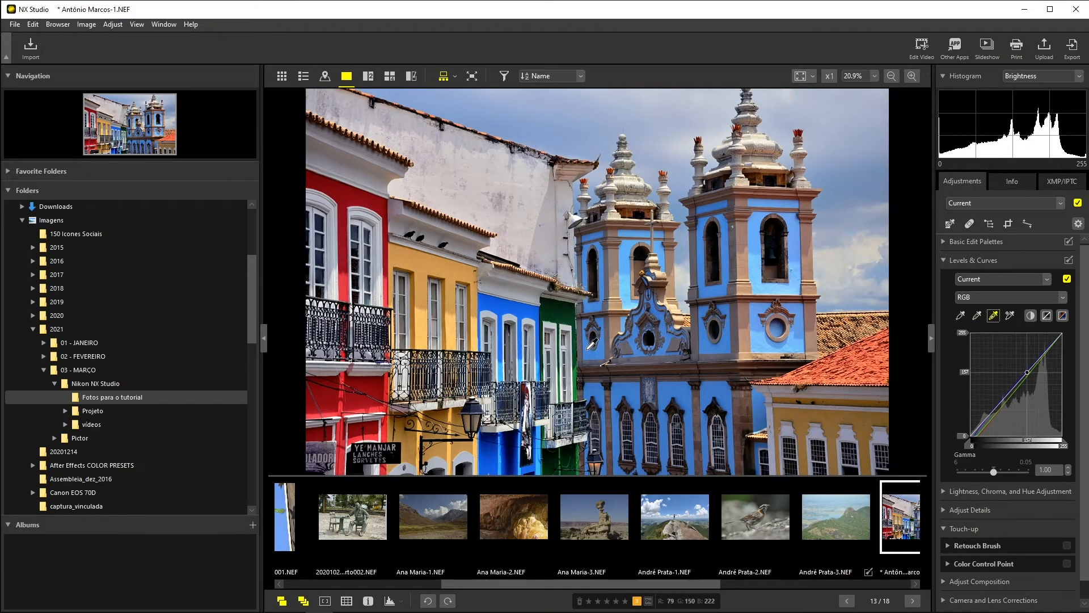
left_click(771, 142)
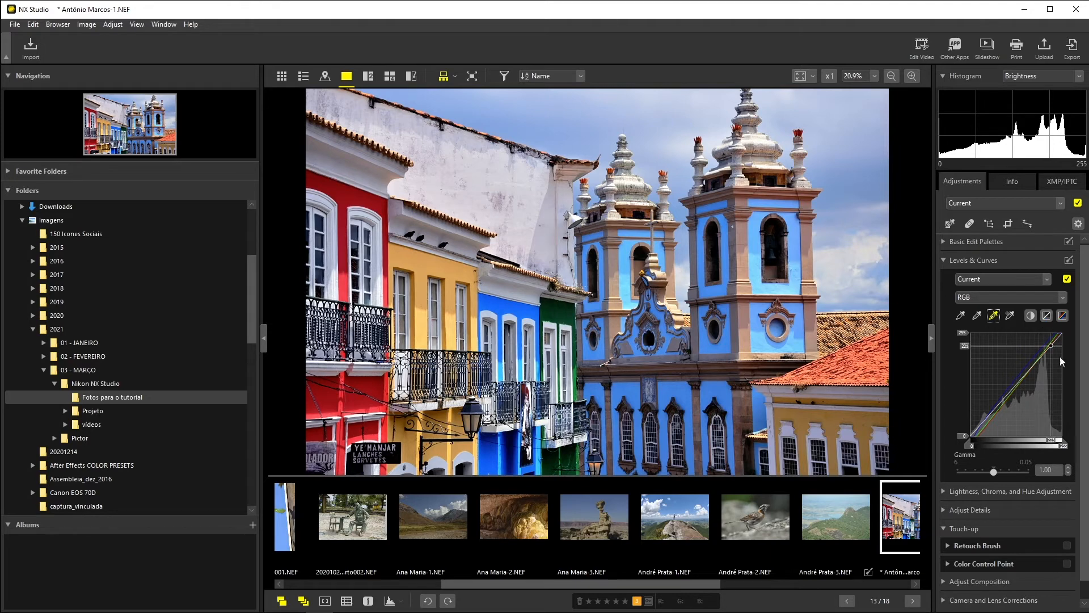
left_click(1047, 281)
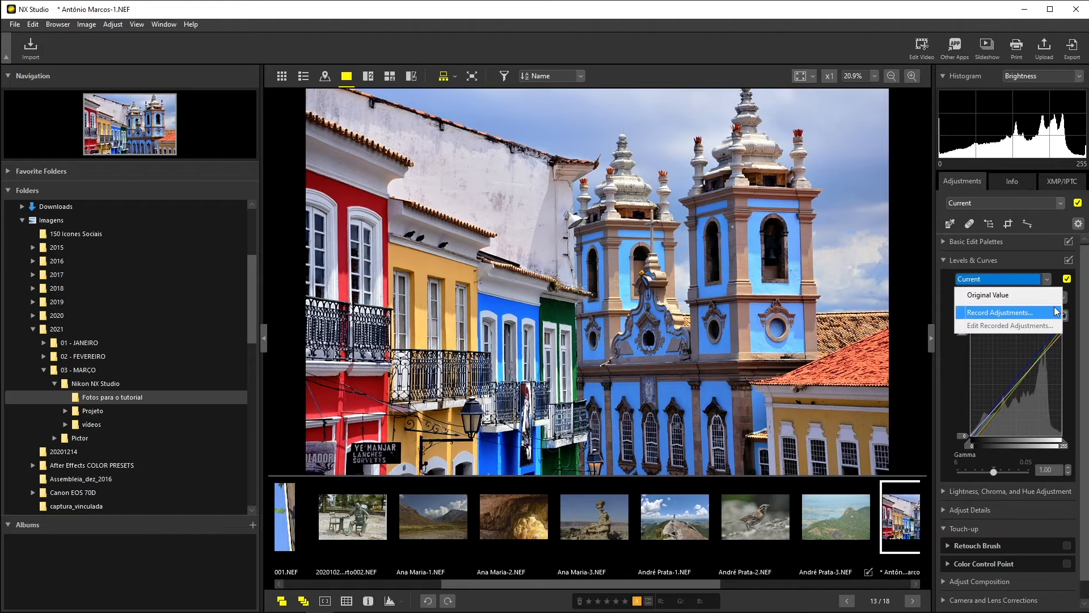
left_click(990, 295)
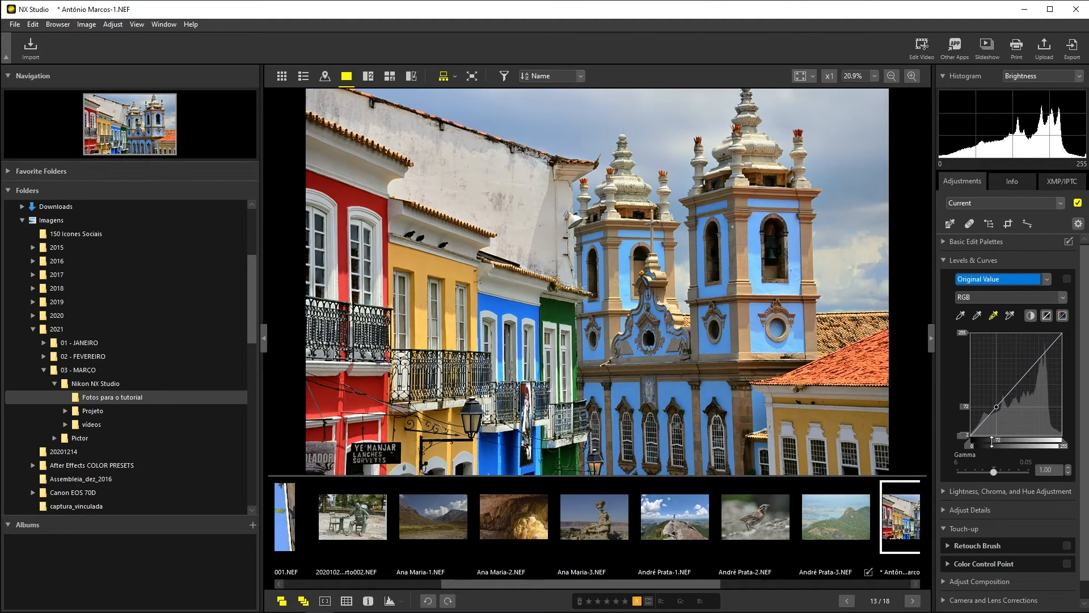
- Try the RGB shadow and highlight level sliders, and add and remove an anchor point in the curve's shadows
mouse_move(967, 446)
left_mouse_down()
mouse_move(981, 446)
mouse_move(968, 446)
left_mouse_up()
mouse_move(1064, 447)
left_mouse_down()
mouse_move(1045, 448)
mouse_move(1063, 449)
left_mouse_up()
left_click(982, 421)
left_click_drag(982, 424, 956, 441)
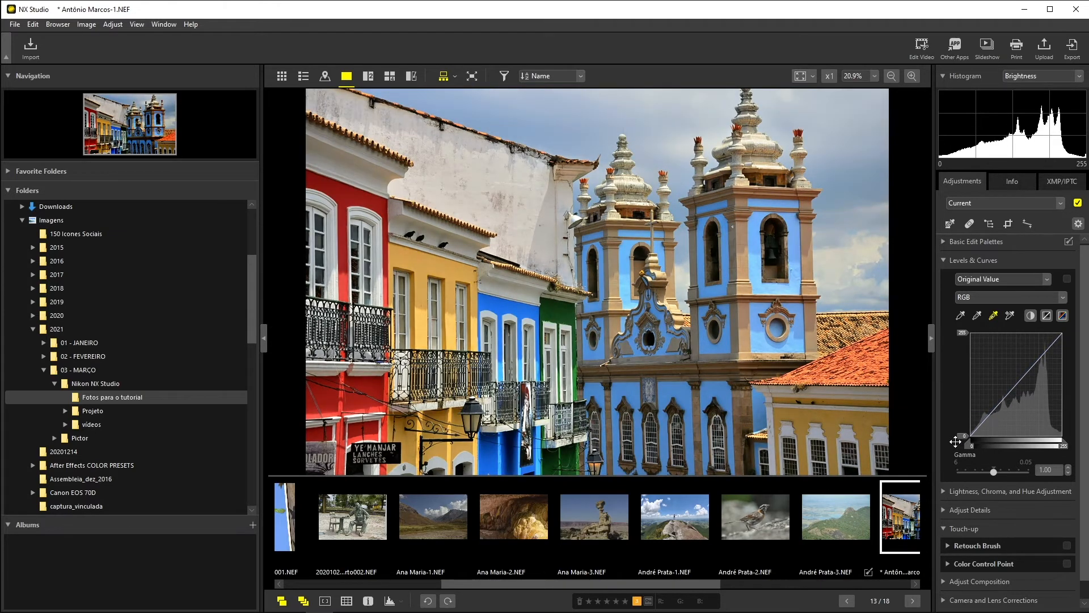
- Try an S-shaped RGB curve with shadow and highlight anchor points plus a lowered white level, and reset the curve
left_click(1043, 351)
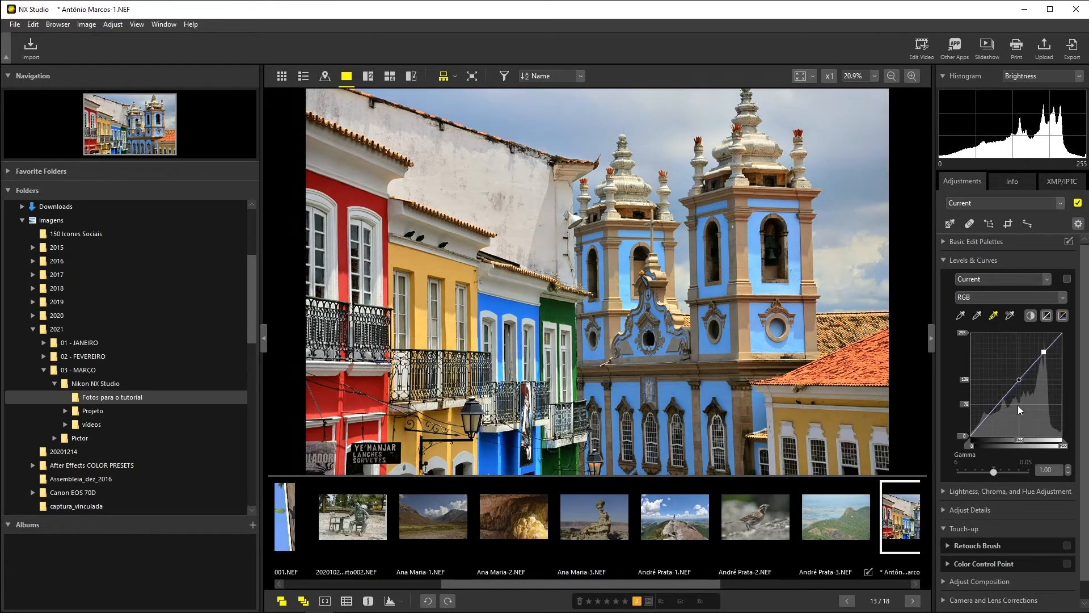
left_click(984, 416)
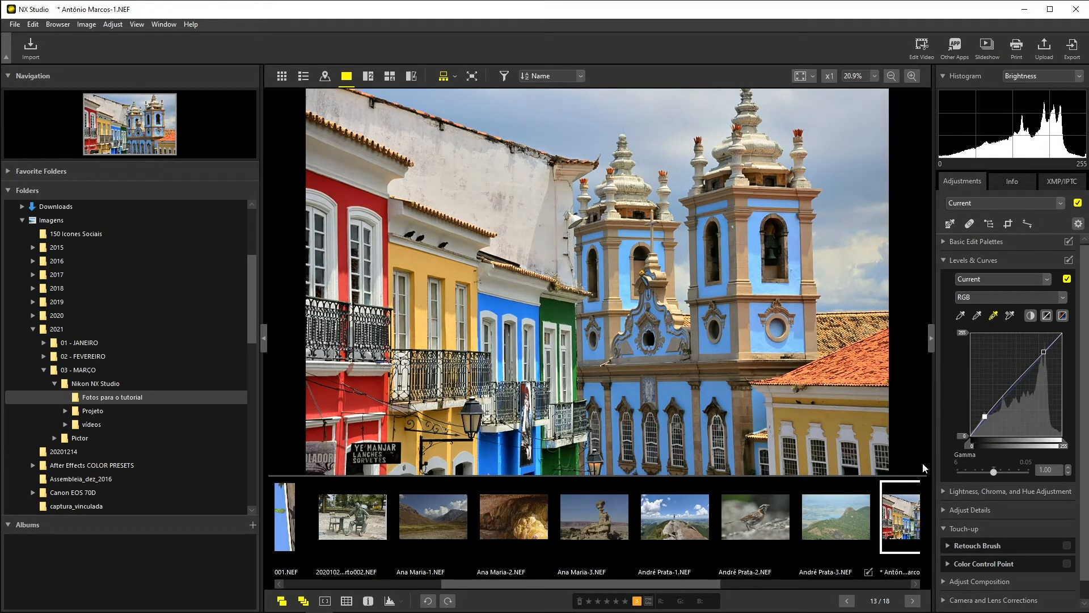
left_click_drag(986, 416, 991, 416)
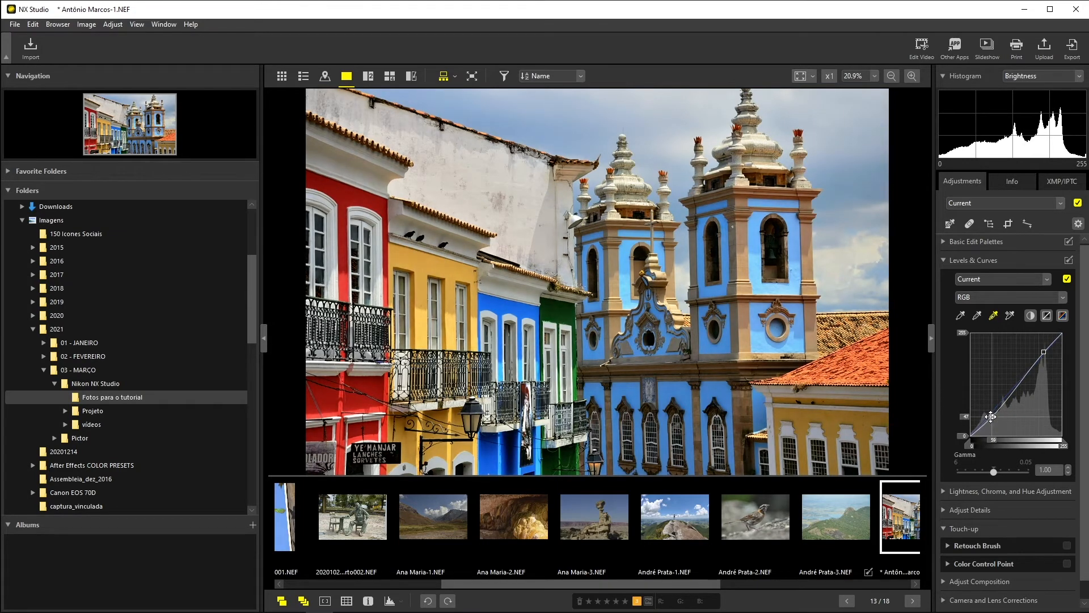
left_click_drag(1043, 351, 1044, 346)
left_click_drag(1063, 445, 1060, 446)
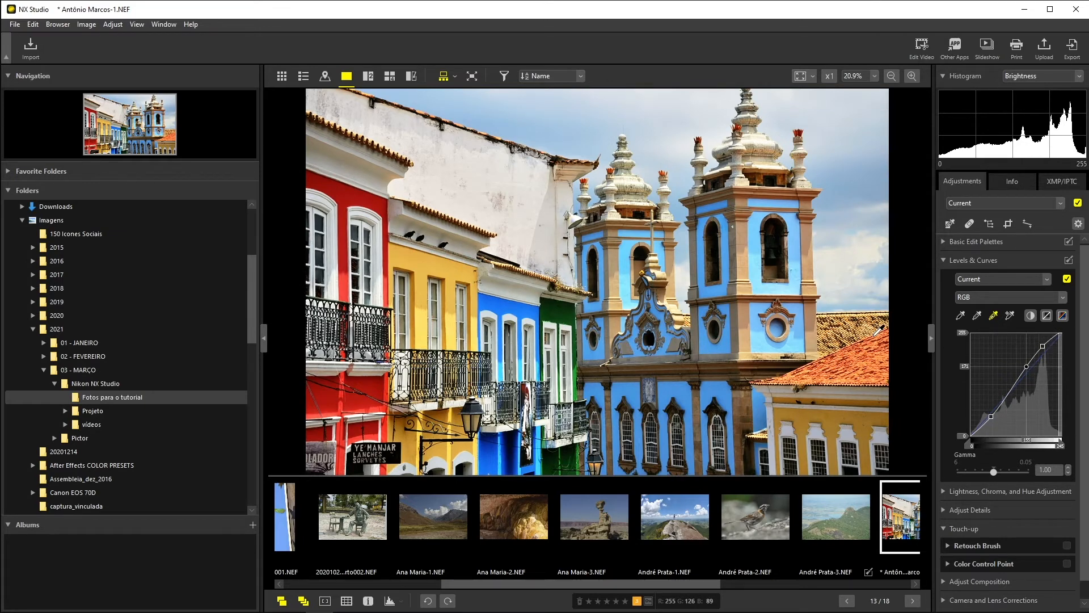
left_click(1063, 315)
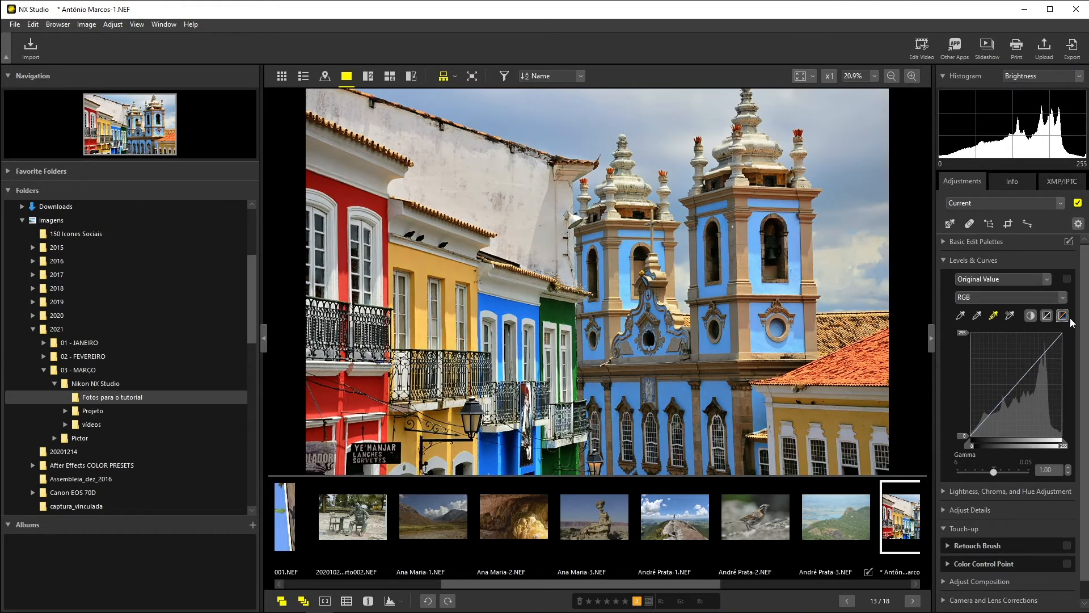
- Try a midtone anchor point on the Red channel curve, and reset Levels & Curves to Original Value
left_click(1063, 298)
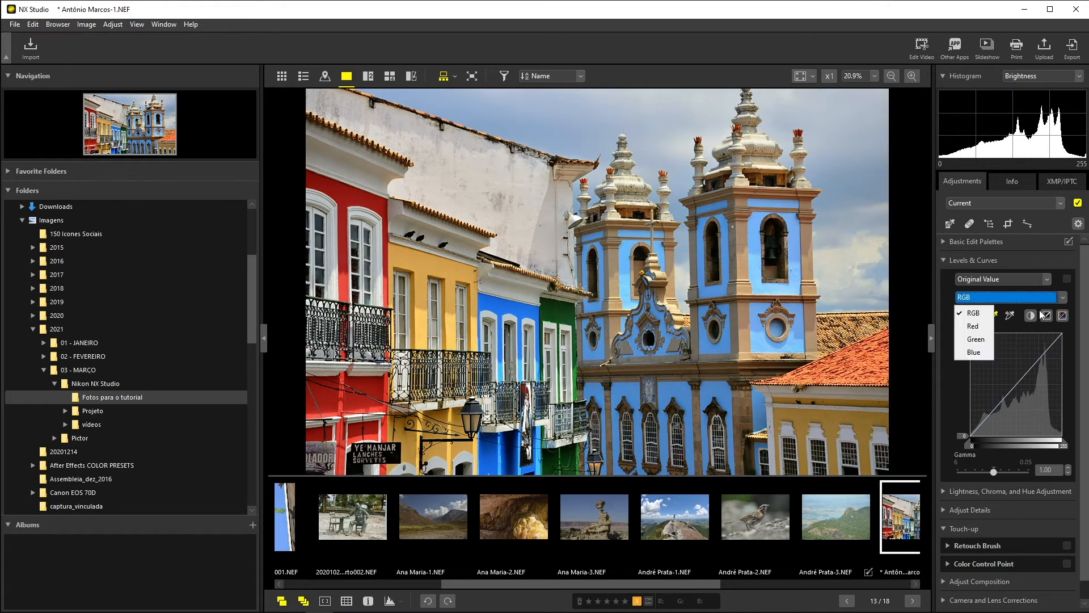
left_click(981, 326)
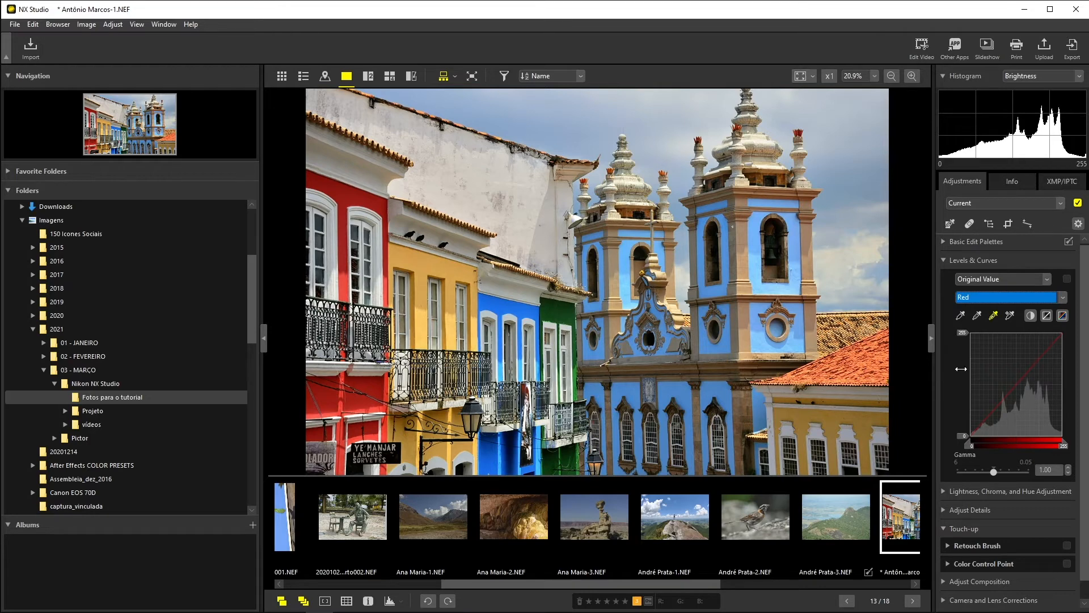
mouse_move(1016, 382)
left_mouse_down()
mouse_move(1018, 394)
mouse_move(1007, 376)
mouse_move(1014, 385)
left_mouse_up()
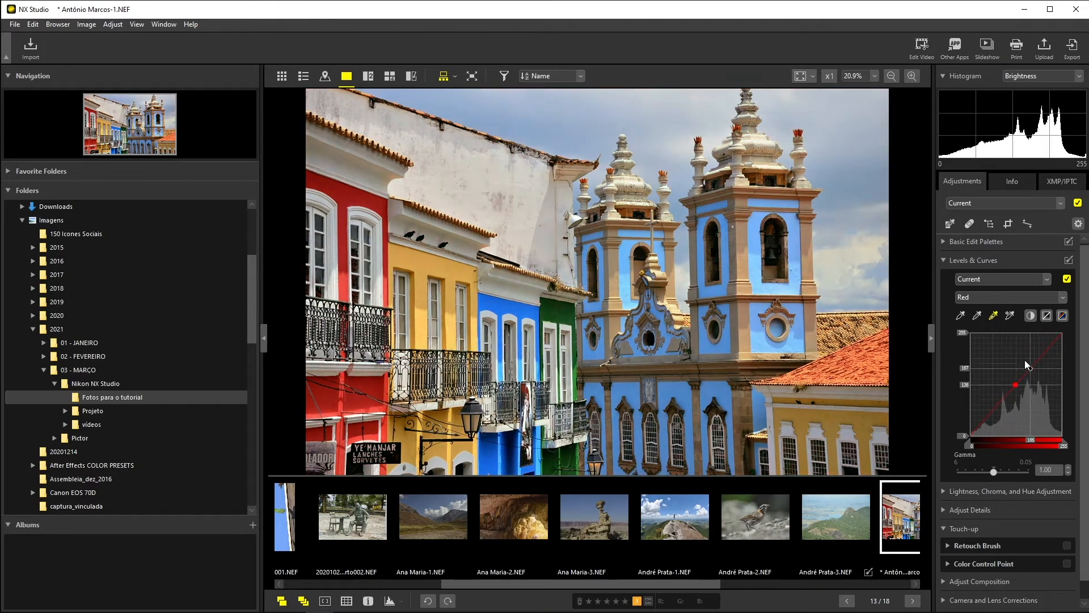
left_click(1048, 280)
left_click(1025, 292)
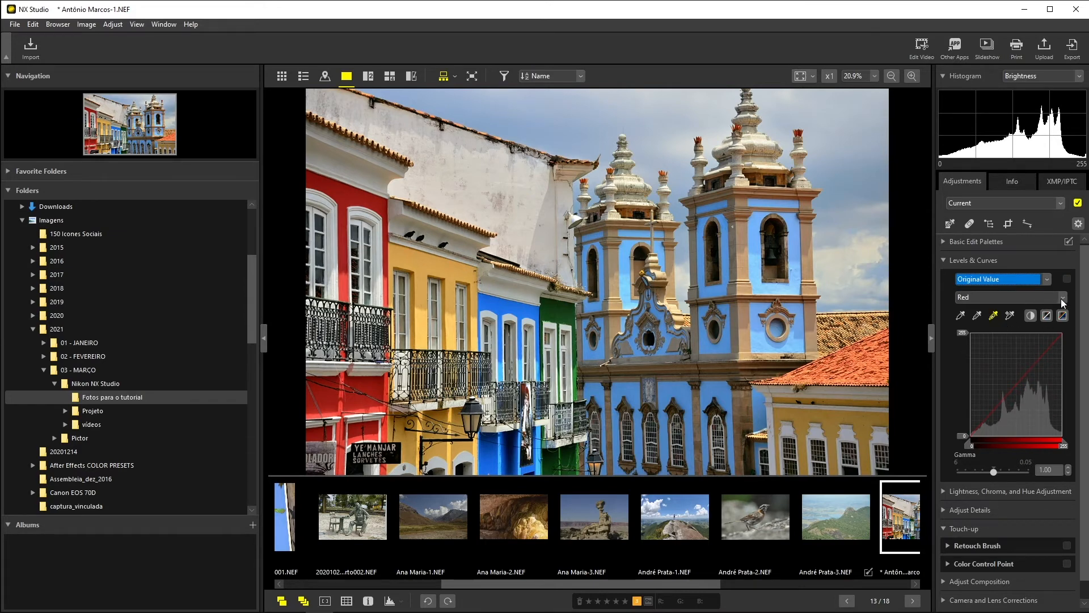
- Try a midtone anchor point on the Green channel curve, and reset Levels & Curves to Original Value
left_click(1063, 299)
left_click(987, 339)
mouse_move(1019, 381)
left_mouse_down()
mouse_move(1018, 396)
mouse_move(1007, 377)
mouse_move(1013, 387)
left_mouse_up()
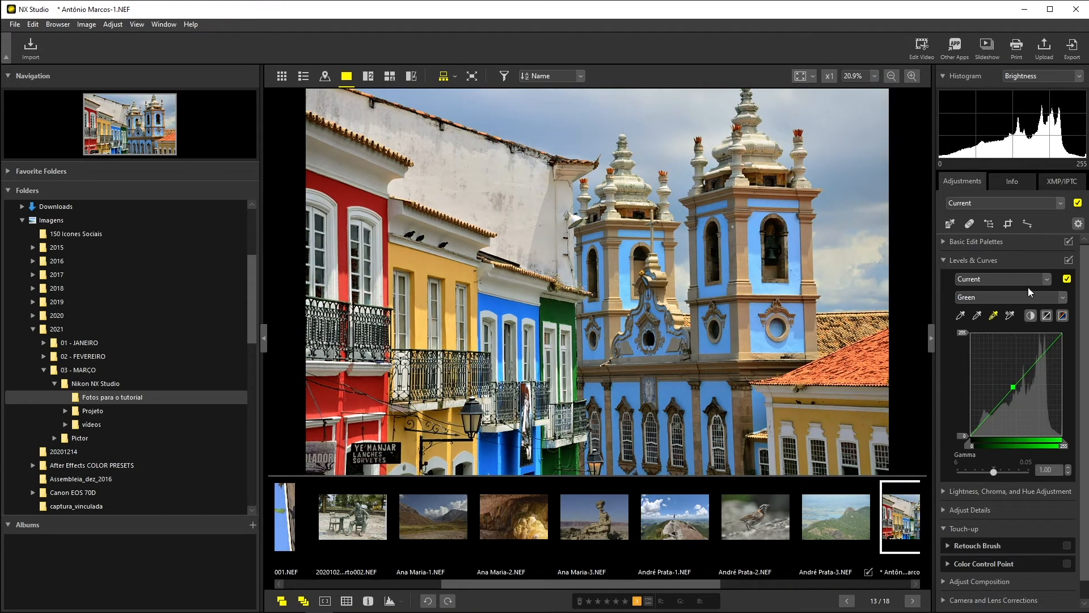
left_click(1045, 279)
left_click(1024, 295)
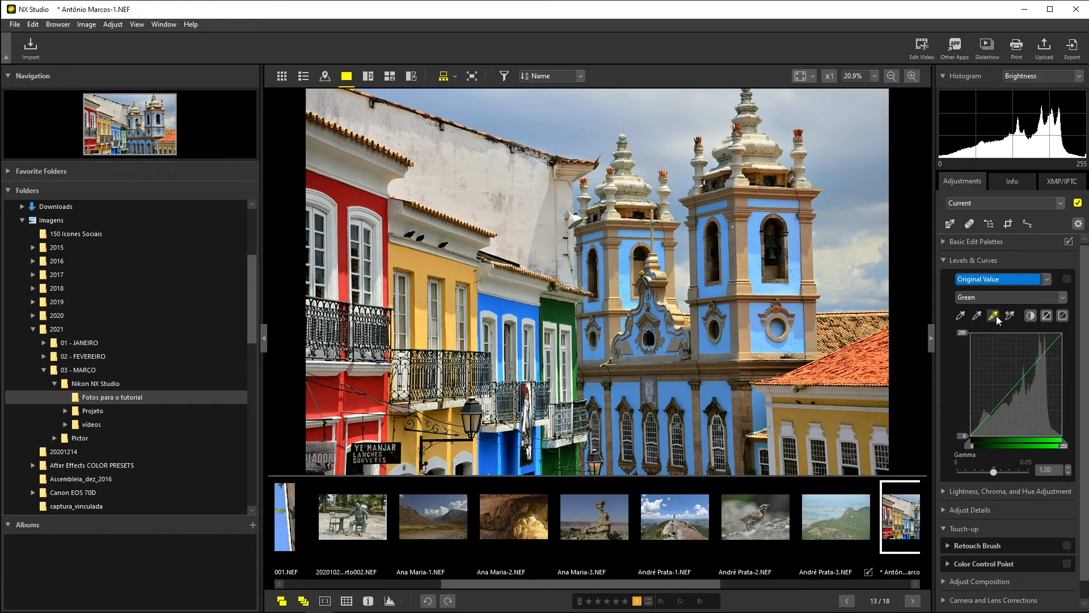
- Try a midtone anchor point on the Blue channel curve, and reset Levels & Curves to Original Value
left_click(1007, 298)
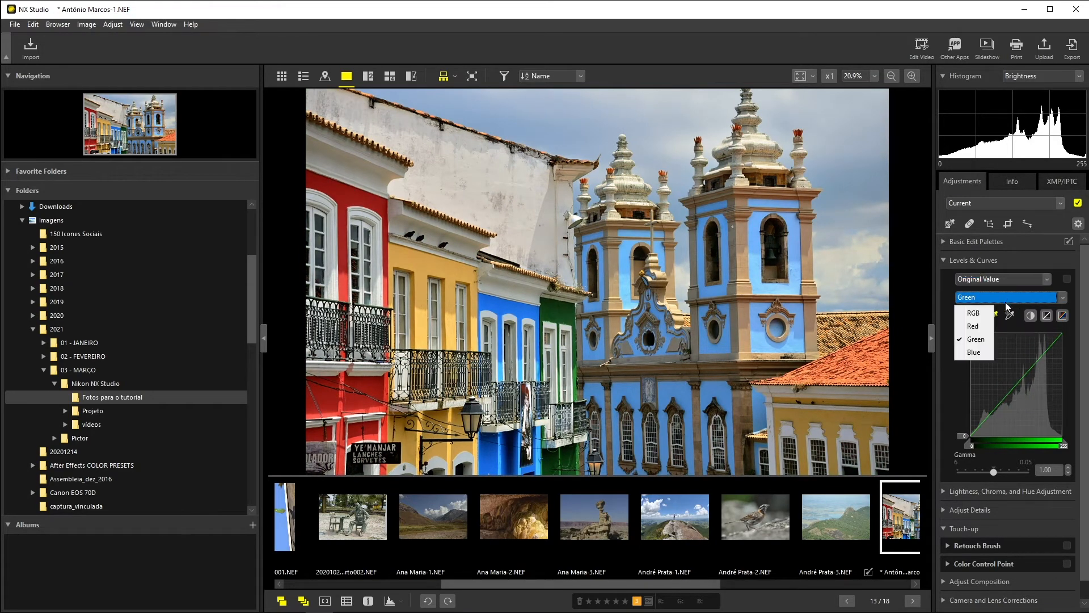
left_click(986, 353)
mouse_move(1016, 388)
left_mouse_down()
mouse_move(1024, 397)
mouse_move(1005, 376)
mouse_move(1016, 388)
left_mouse_up()
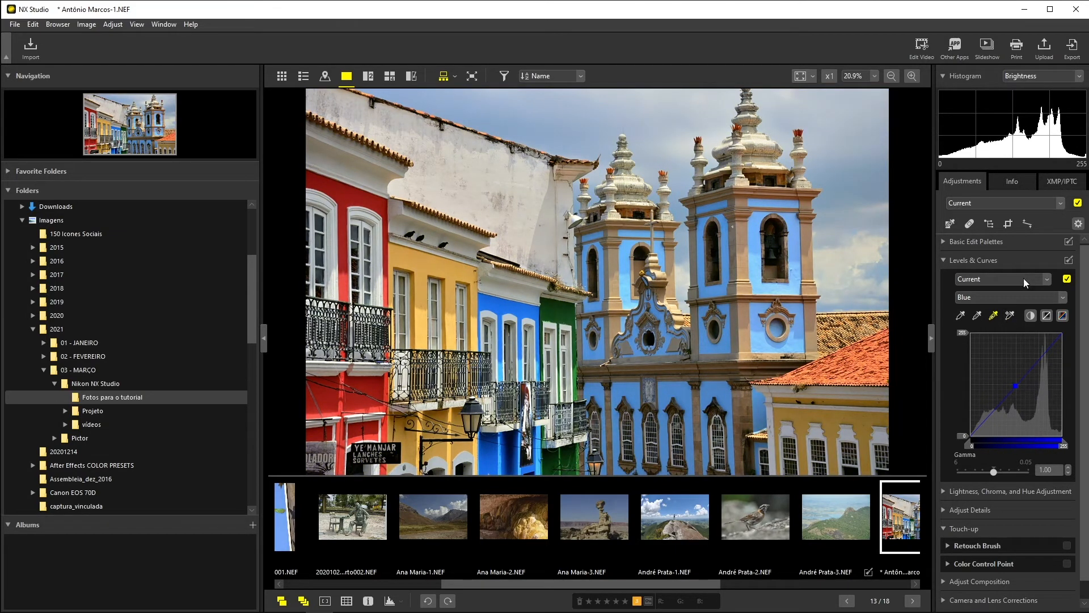
left_click(1024, 278)
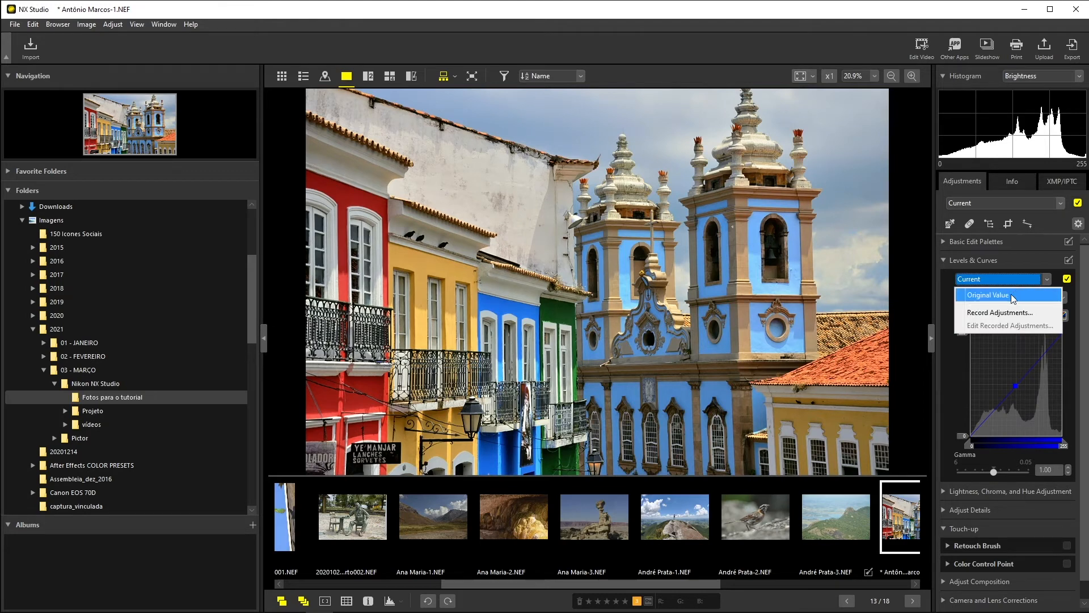
left_click(1010, 294)
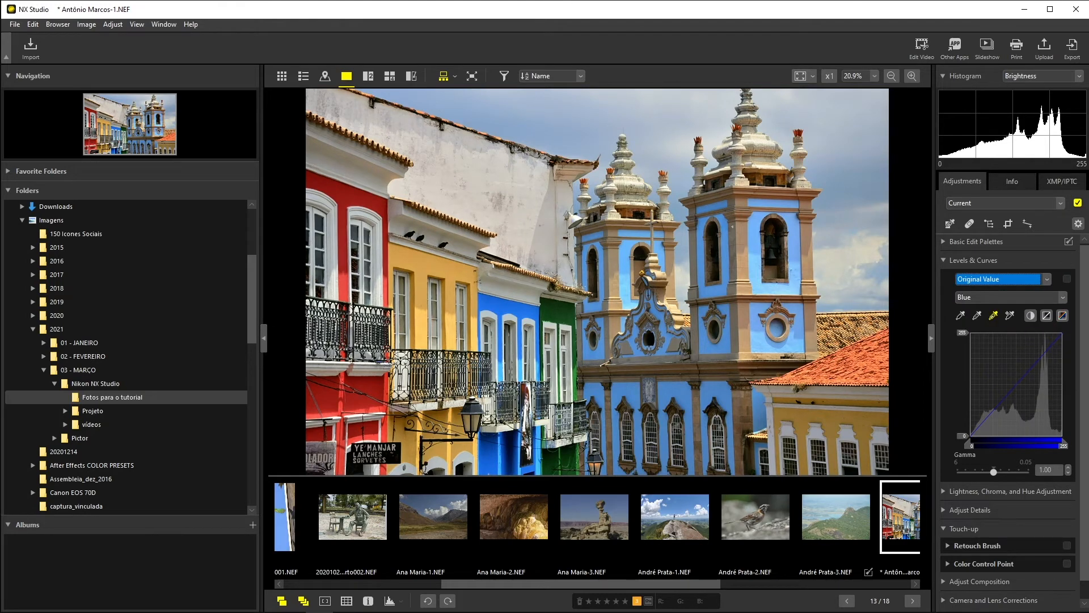
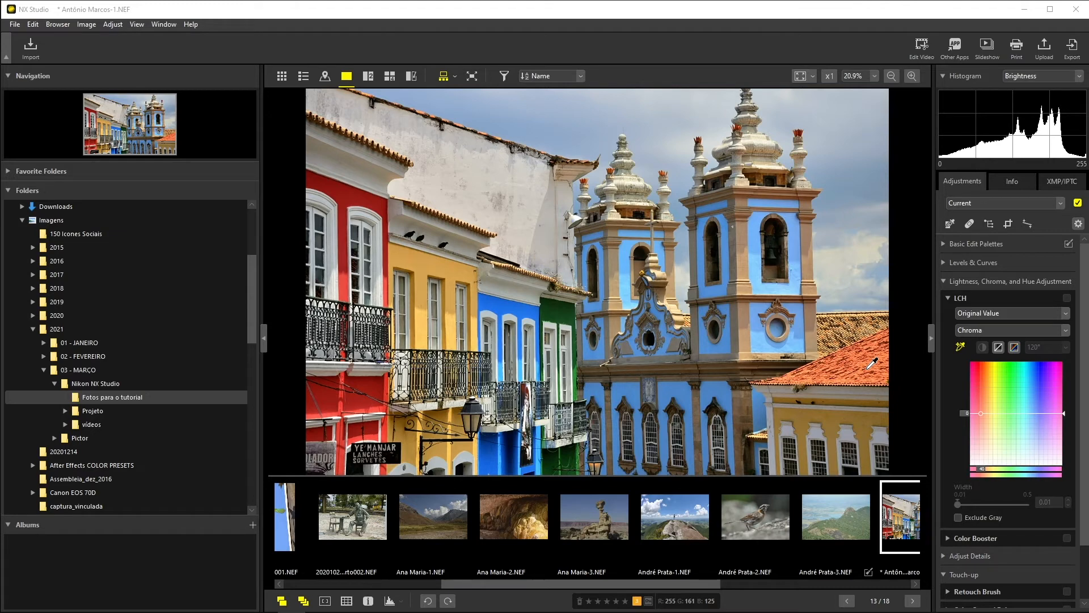
- Anchor the red façade's color in the LCH Chroma adjustment, with a width of 0.14 and Exclude Gray enabled
left_click(1015, 329)
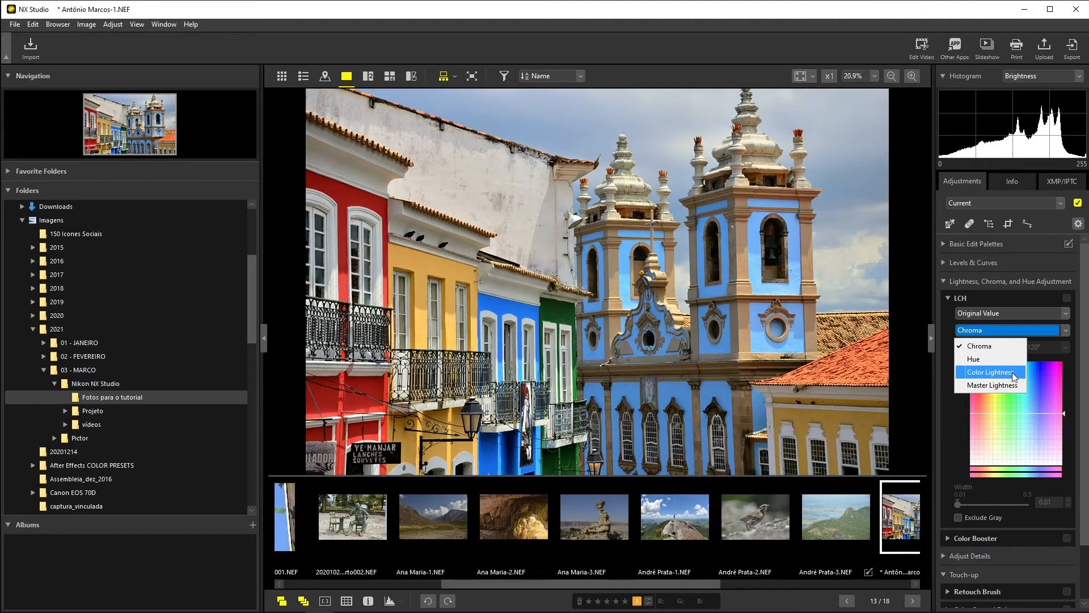
left_click(997, 347)
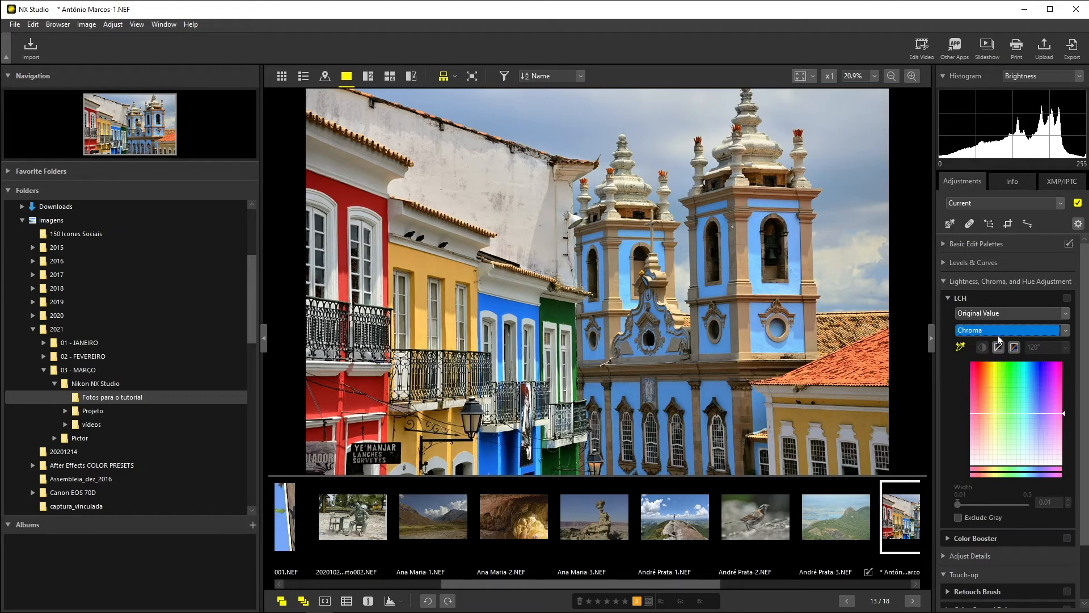
left_click(959, 348)
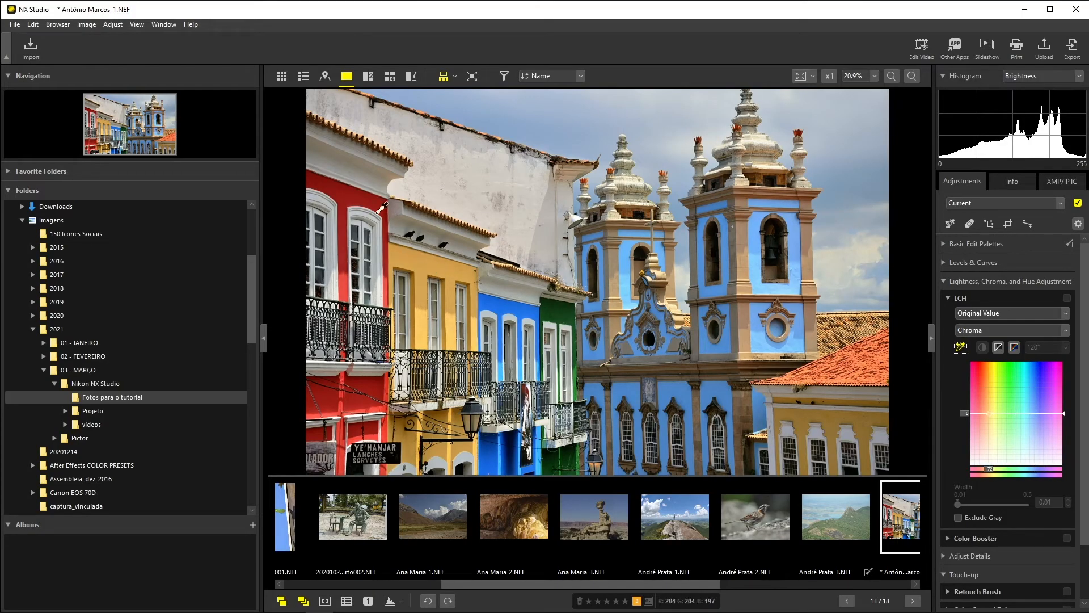
left_click(346, 196)
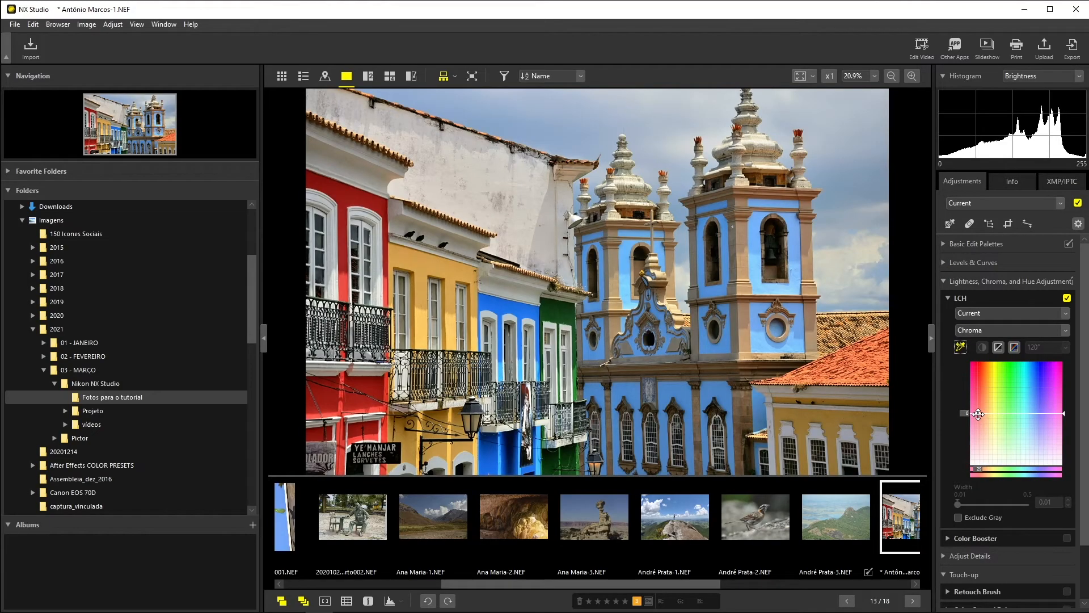
left_click(977, 414)
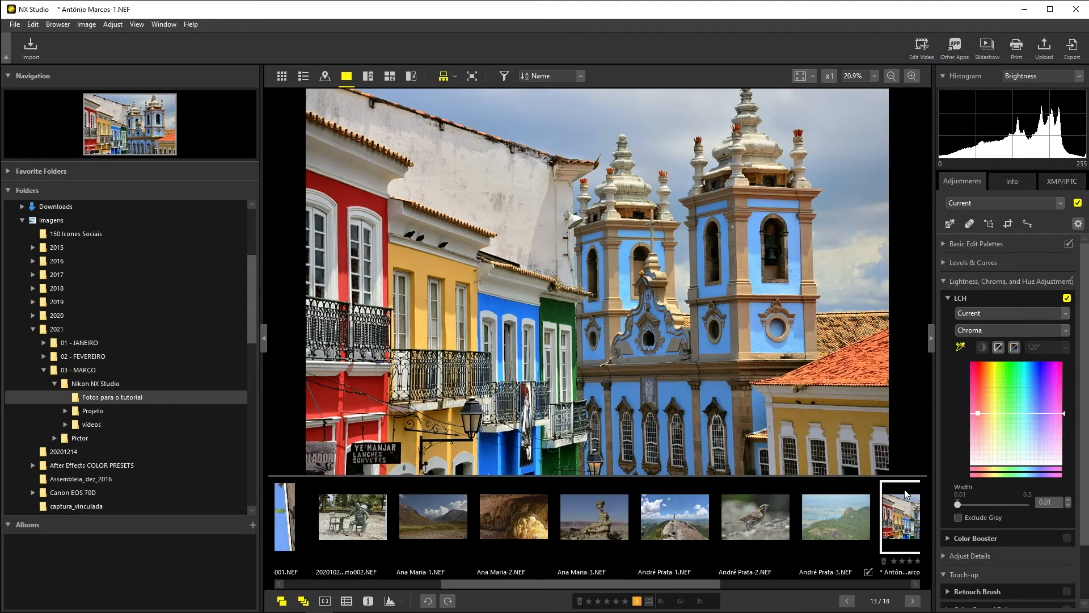
left_click_drag(958, 504, 976, 503)
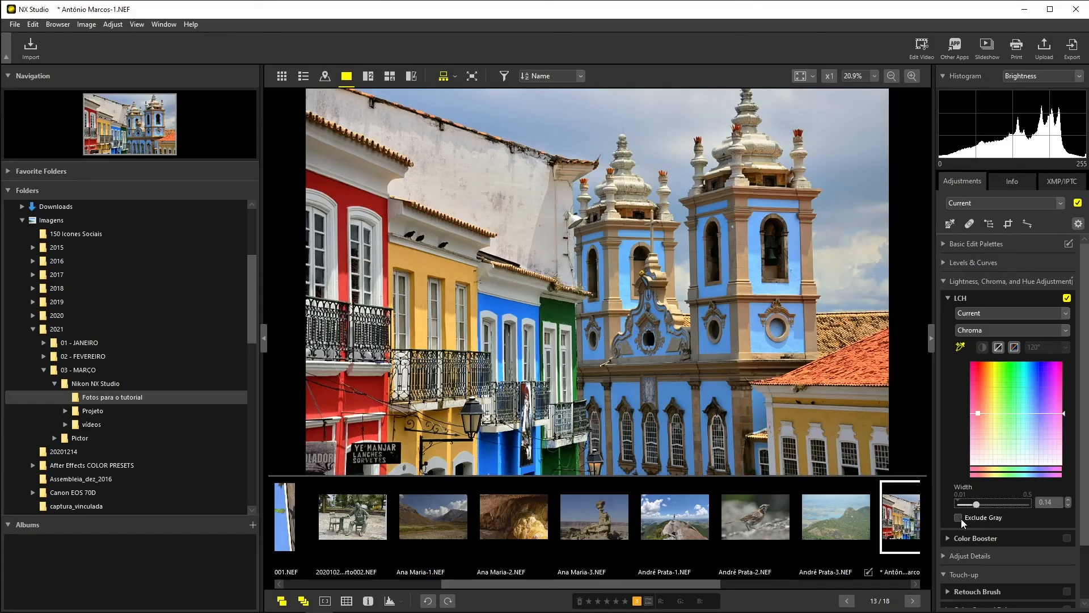
left_click(961, 518)
- Try raising and lowering the chroma of the reds and oranges, and reset LCH to Original Value
left_click_drag(977, 414, 984, 379)
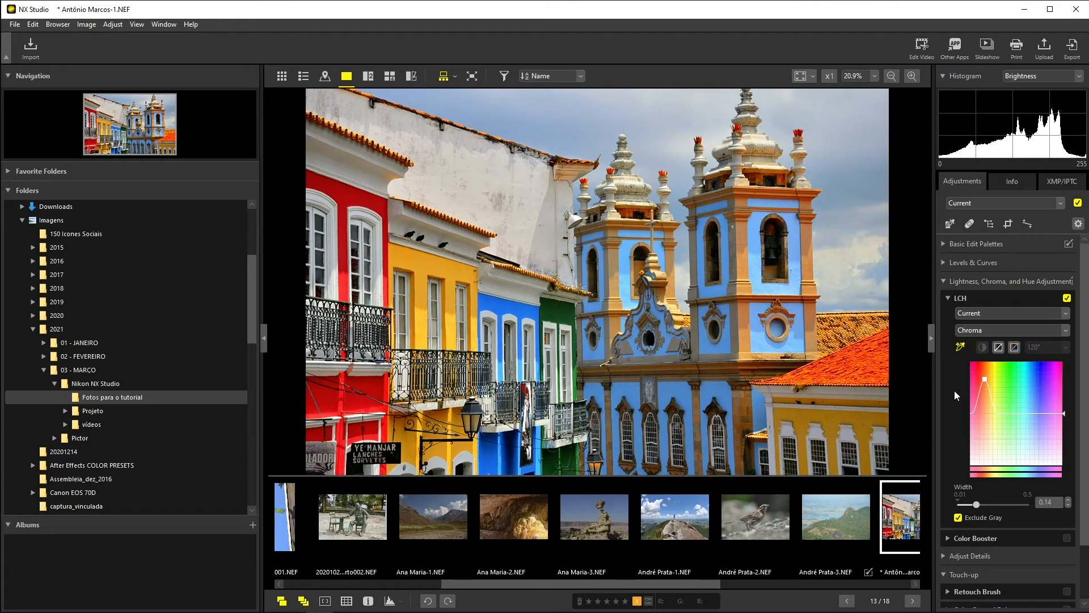
left_click_drag(985, 379, 984, 412)
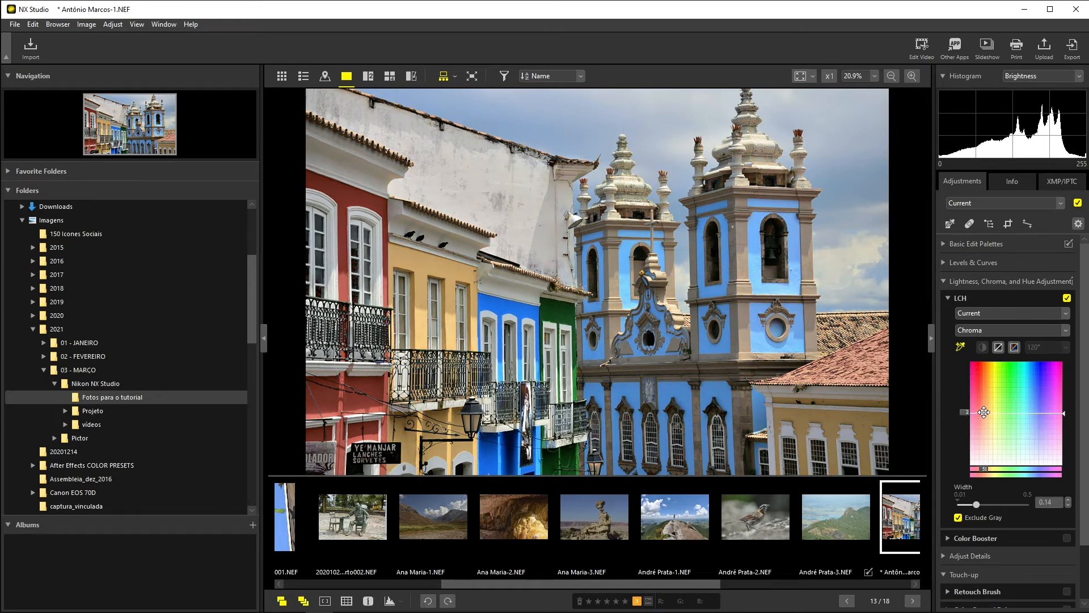
left_click(1065, 314)
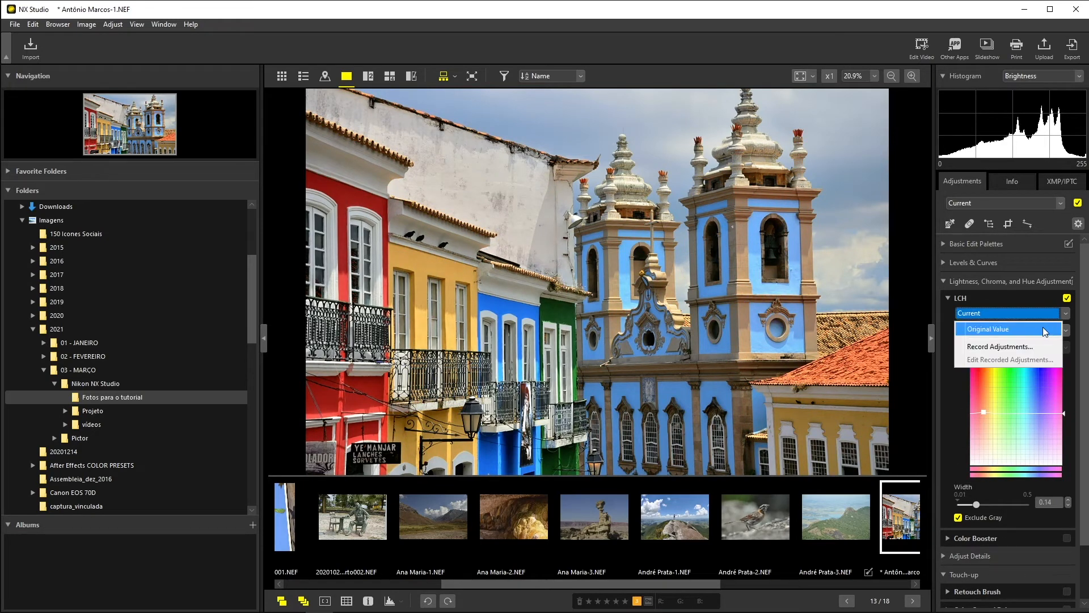
left_click(1039, 331)
- Sample the yellow façade's color in the LCH Hue adjustment, set the width to 0.12, and shift its hue to green
left_click(1061, 332)
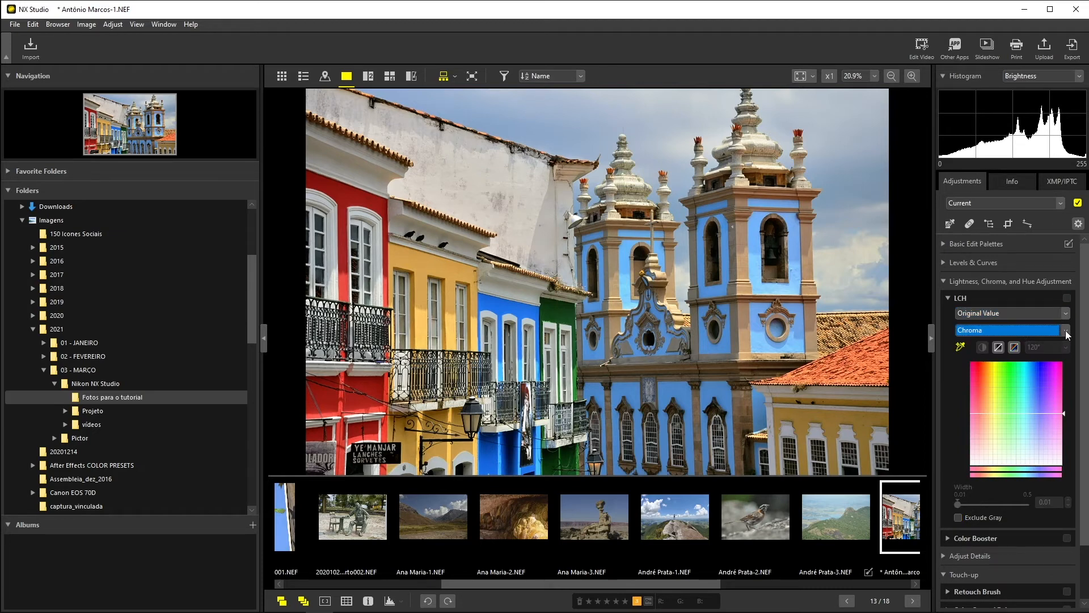
left_click(997, 359)
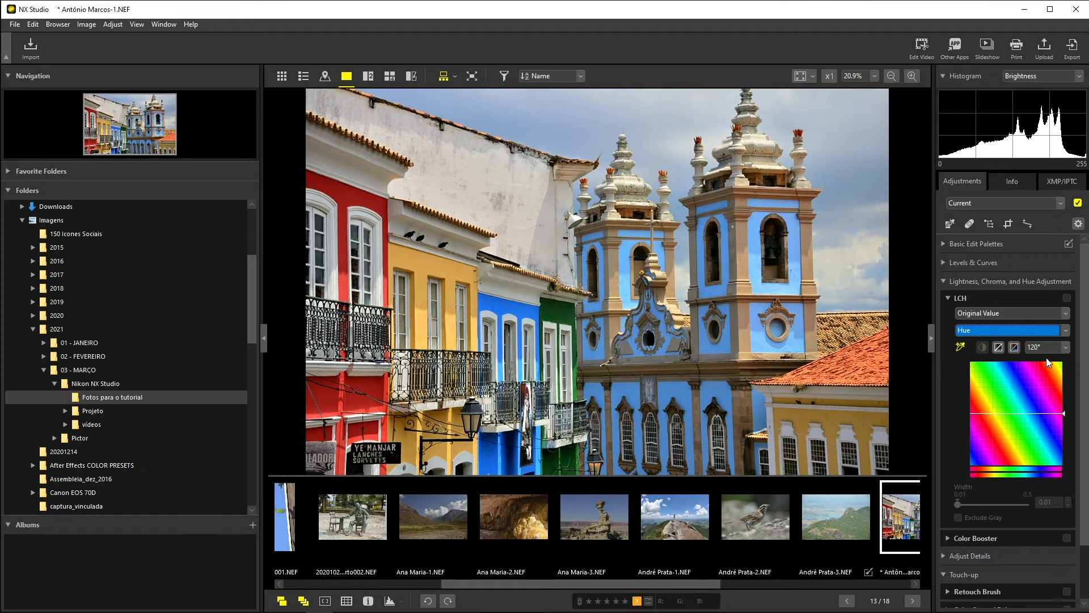
left_click(960, 347)
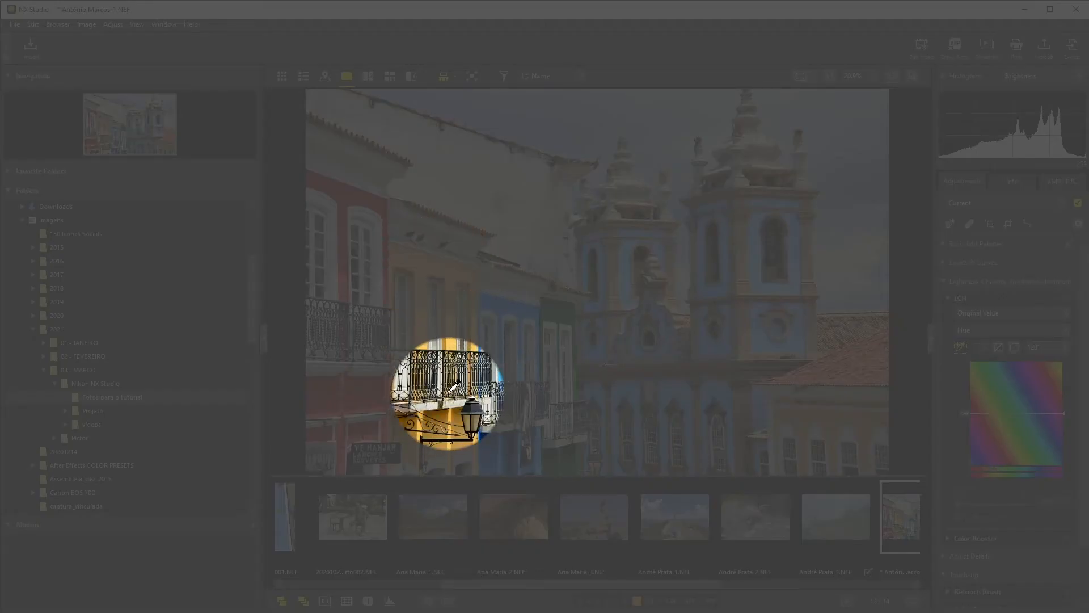
left_click(432, 261)
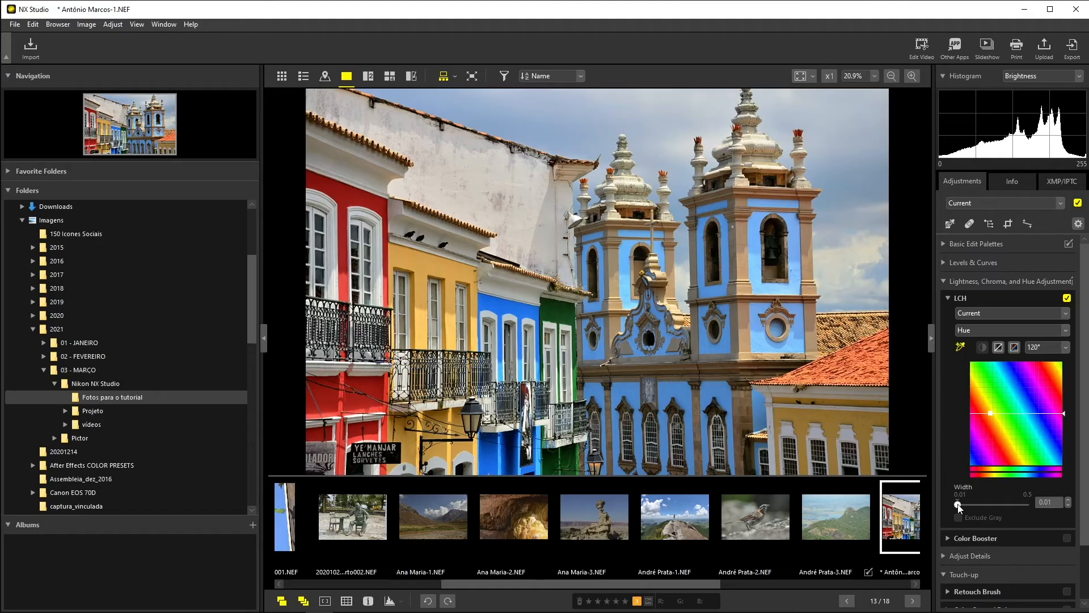
left_click_drag(958, 503, 974, 505)
left_click(992, 413)
left_click_drag(991, 413, 994, 393)
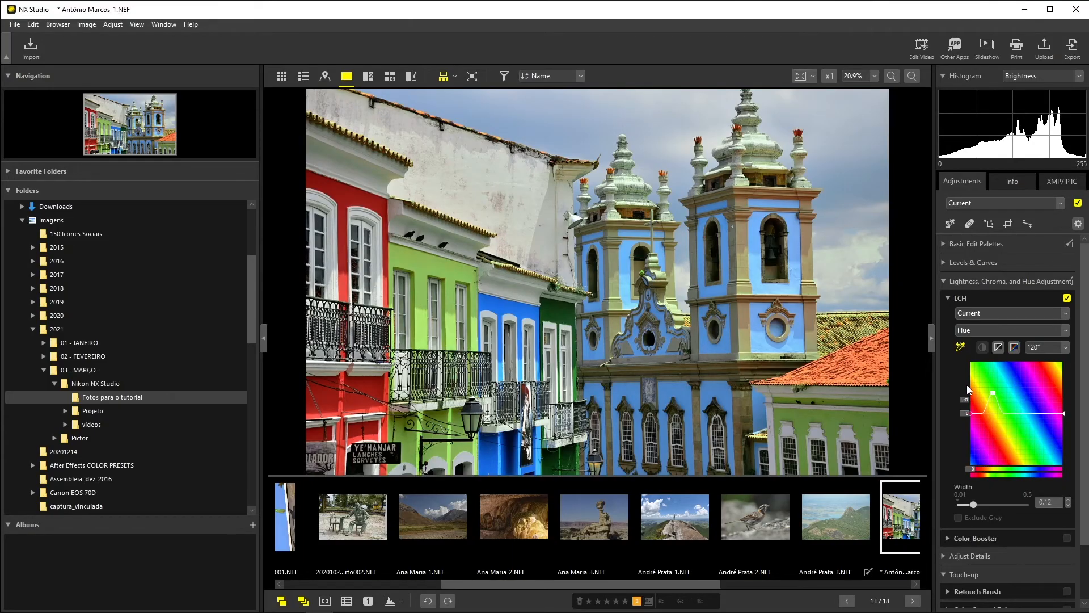
- Try hue widths of 0.32 and 0.08, then set the width to 0.14 and lower the anchored hue point toward orange
left_click_drag(975, 508, 1004, 506)
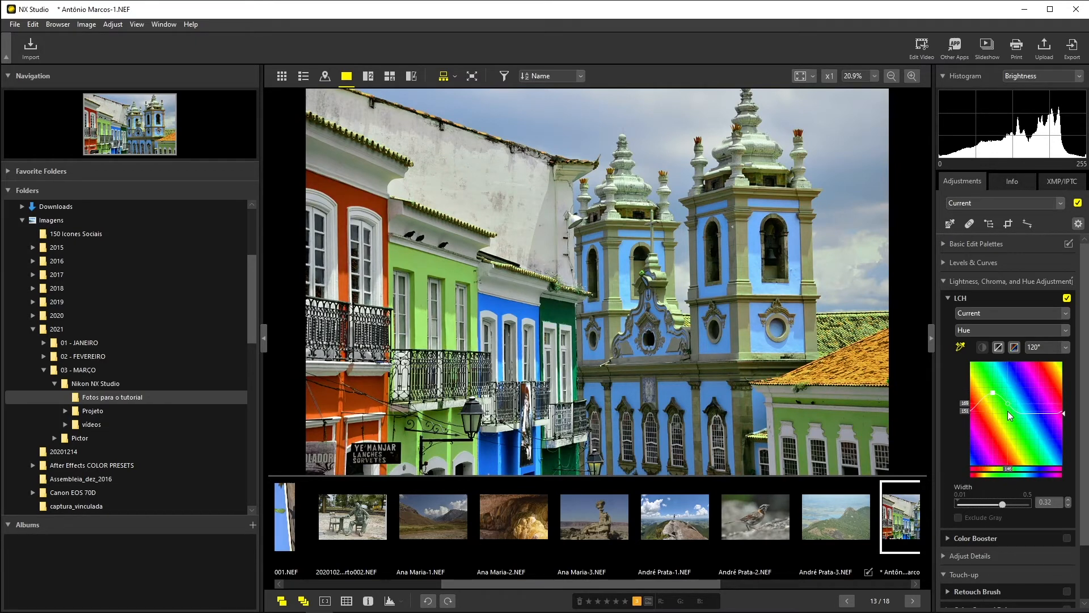
left_click_drag(1003, 507, 968, 510)
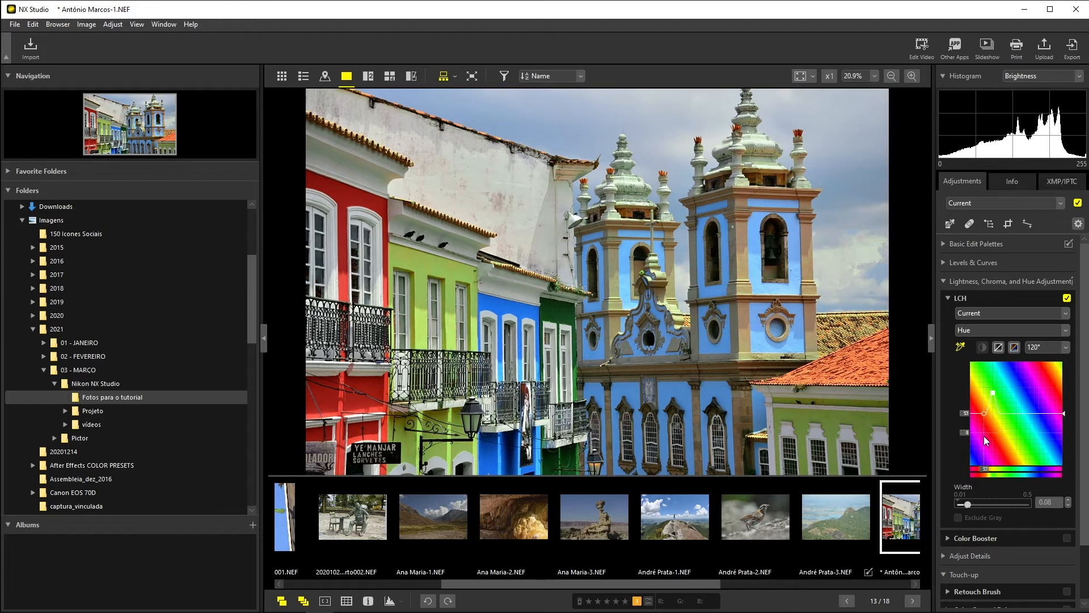
mouse_move(970, 506)
left_mouse_down()
mouse_move(999, 504)
mouse_move(976, 505)
left_mouse_up()
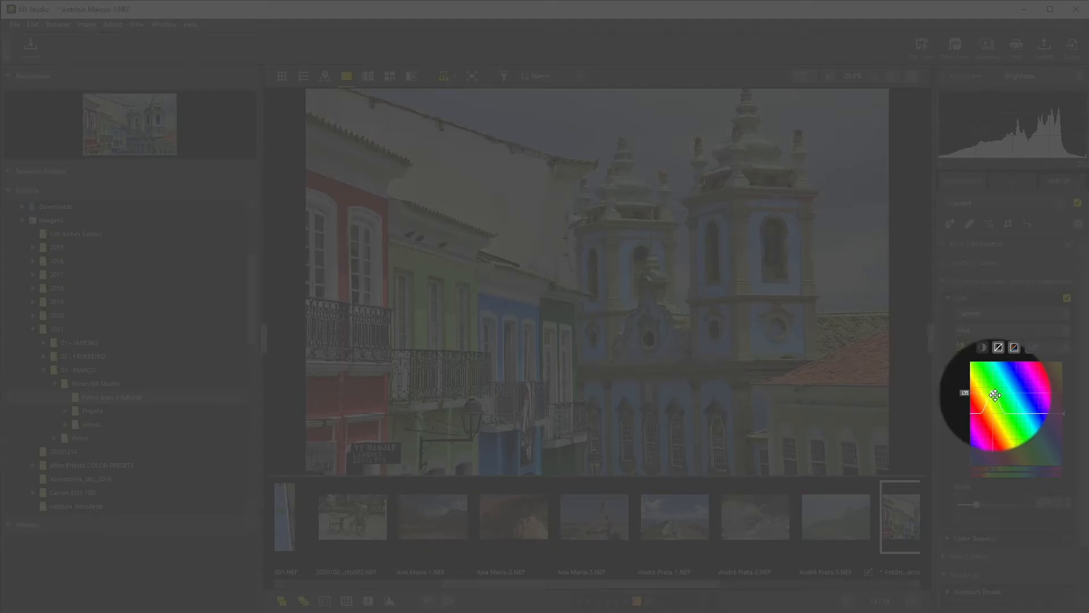
left_click_drag(995, 395, 1004, 451)
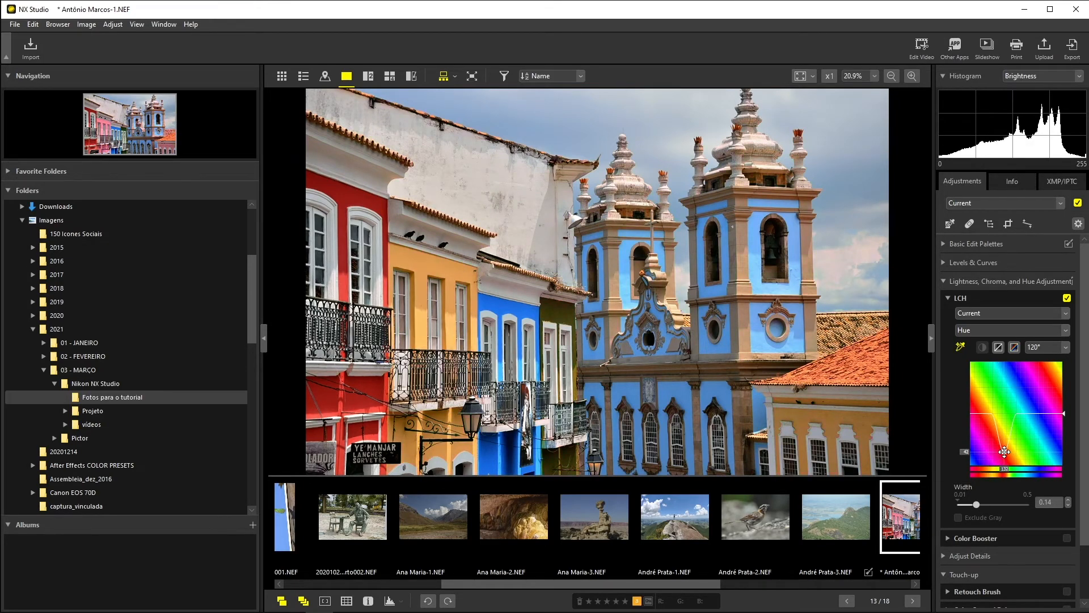
- Try the 60° and 180° hue ranges on the anchored point, and return the range to 120°
left_click(1065, 347)
left_click(1042, 362)
left_click(1064, 347)
left_click(1052, 390)
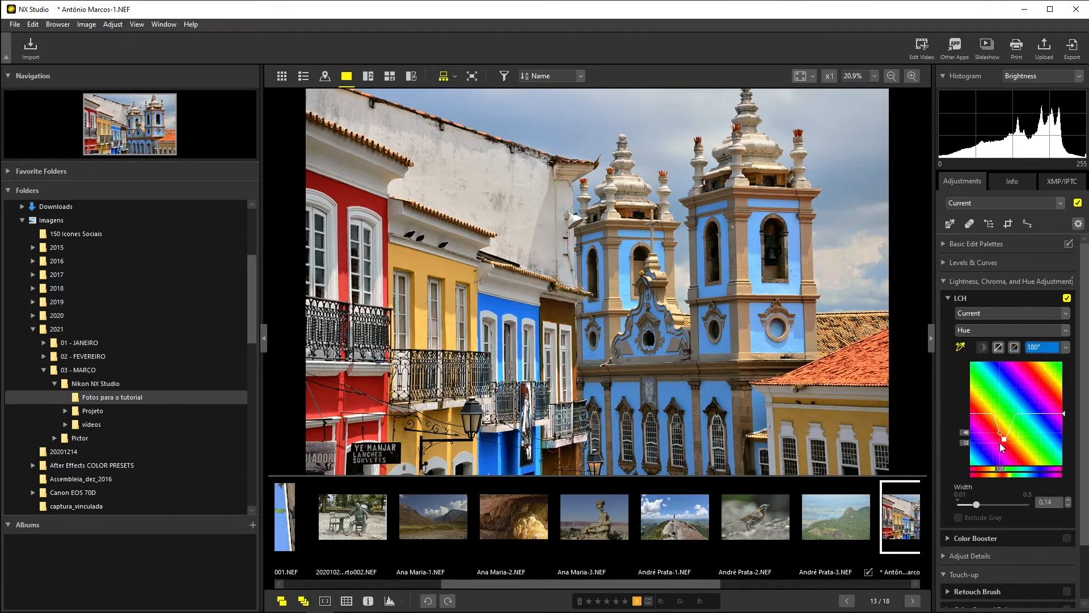
left_click(1065, 348)
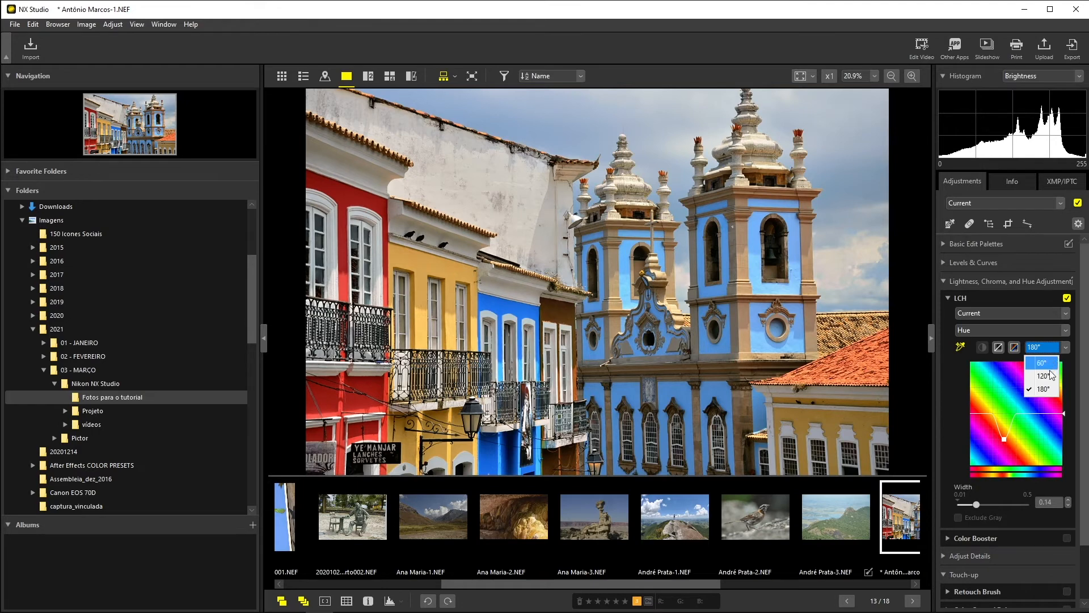
left_click(1045, 376)
- Try raising the anchored point on the Hue graph above the neutral line, and reset LCH to Original Value
left_click_drag(1003, 452, 1011, 376)
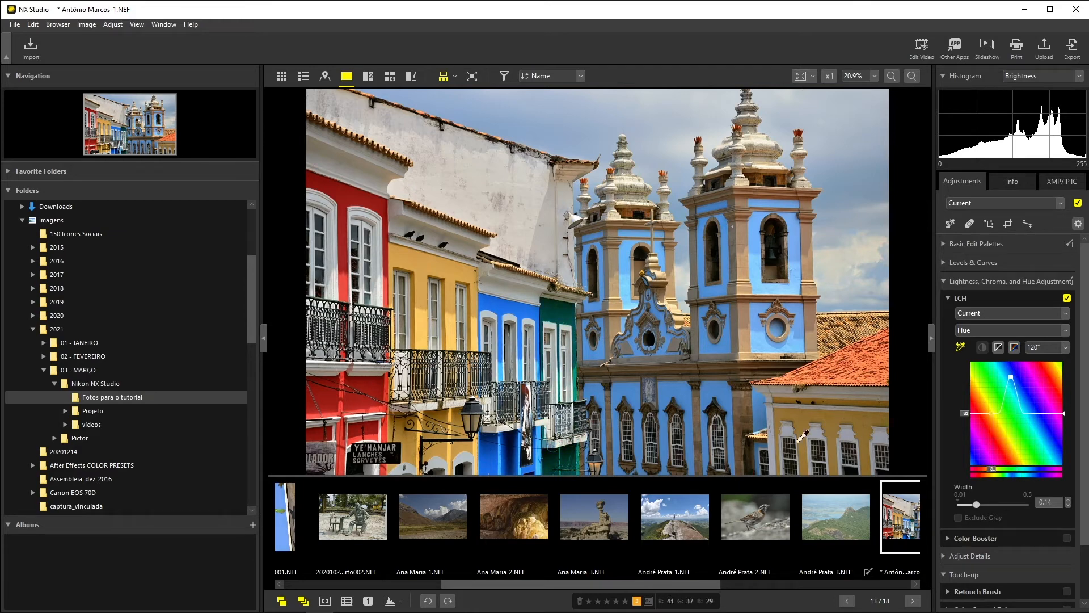
left_click(1015, 349)
left_click(1065, 314)
left_click(1030, 330)
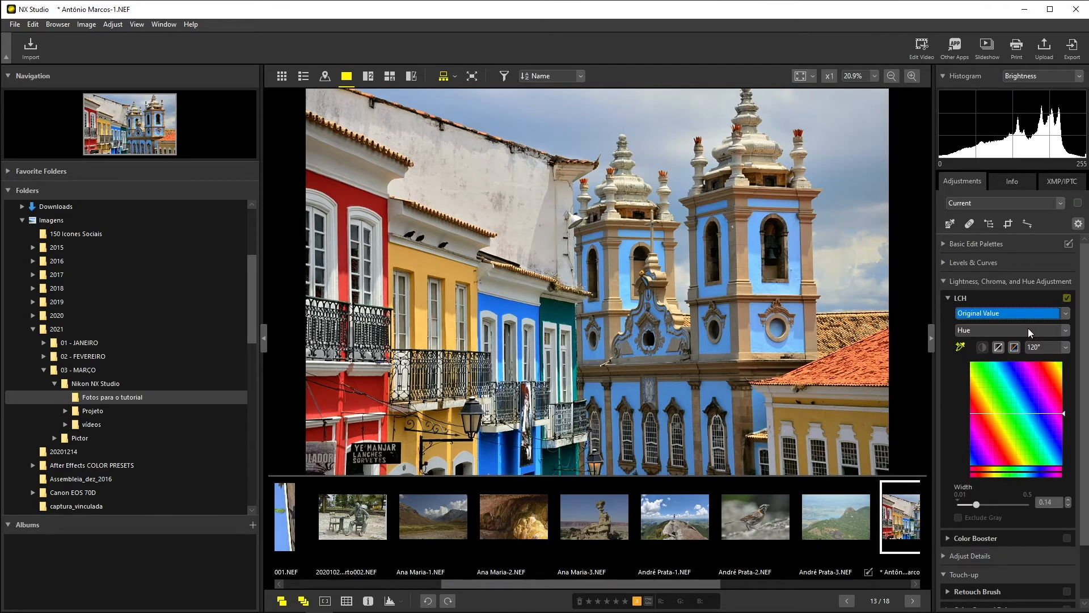
- Try darkening the church tower's sampled blue in LCH Color Lightness with a width of 0.15, and reset LCH to Original Value
left_click(1005, 332)
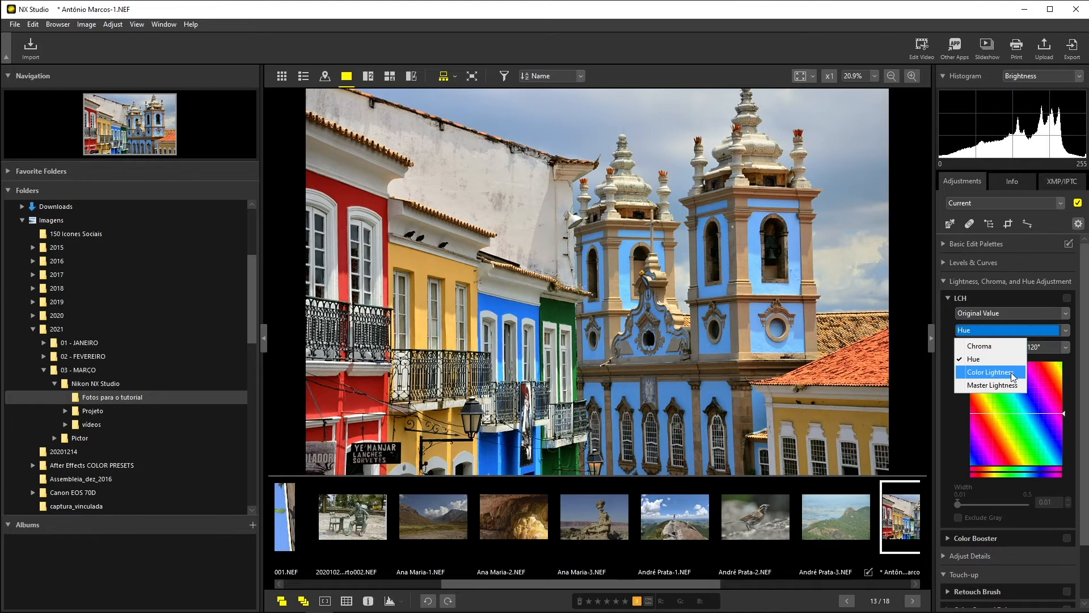
left_click(1012, 372)
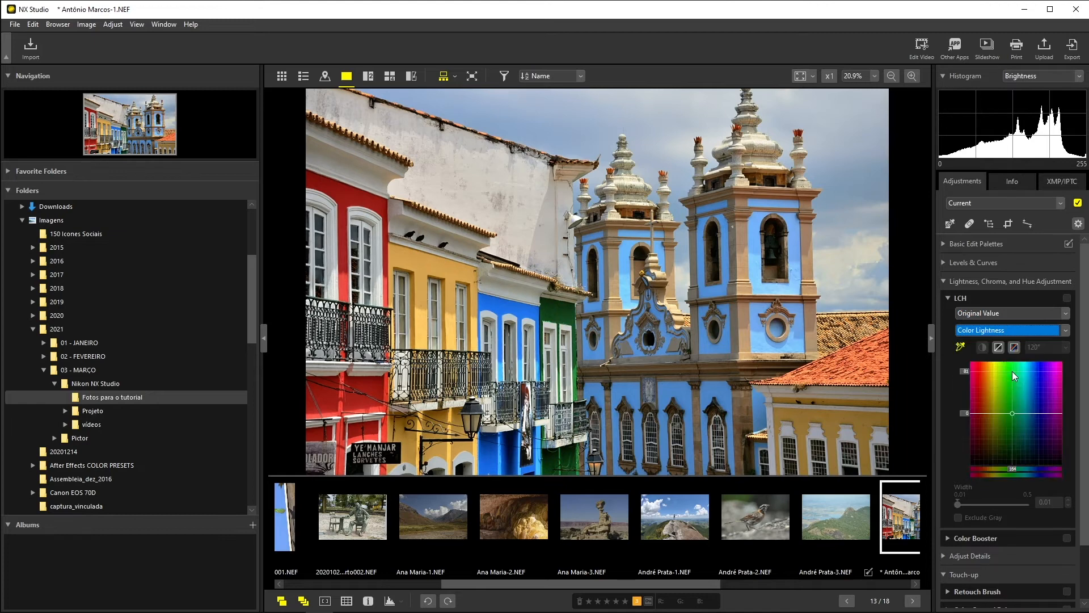
left_click(960, 350)
left_click(791, 290)
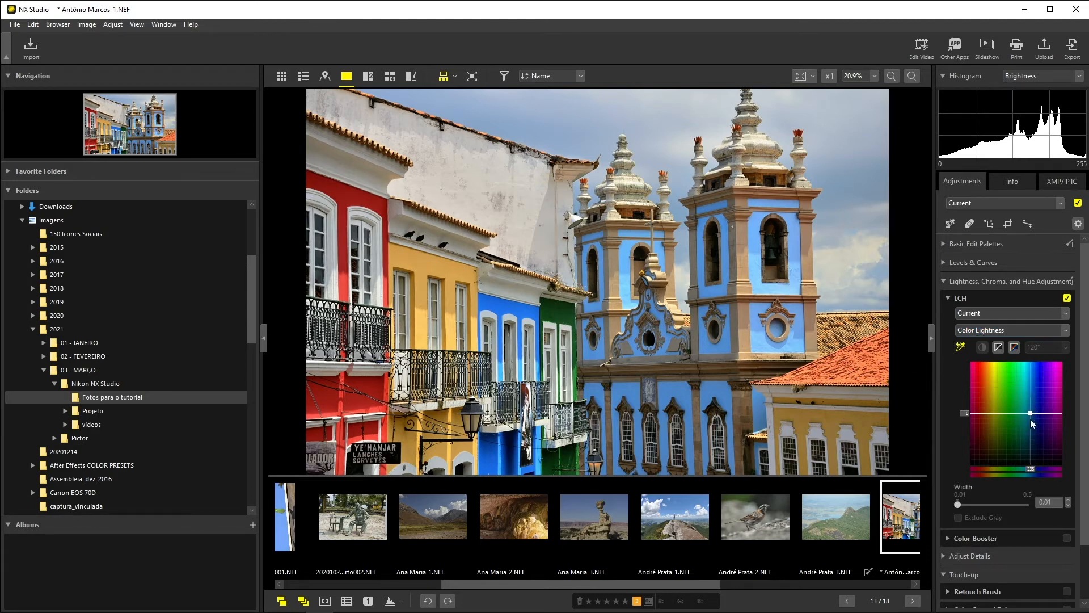
left_click_drag(960, 504, 971, 505)
left_click_drag(1029, 413, 1036, 447)
mouse_move(1036, 448)
left_mouse_down()
mouse_move(1035, 380)
mouse_move(1036, 439)
left_mouse_up()
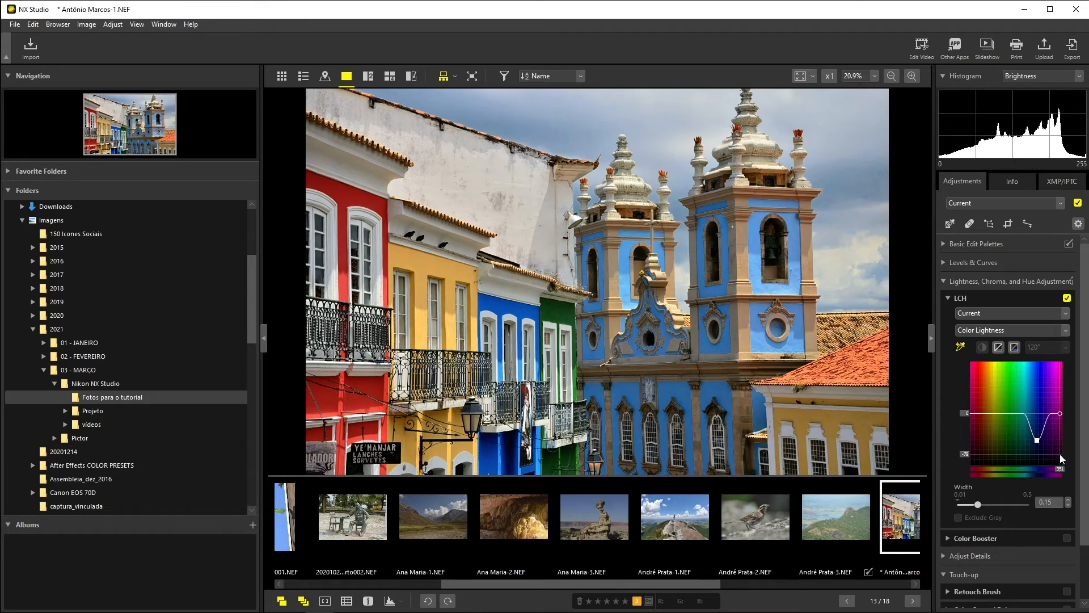
left_click(1065, 313)
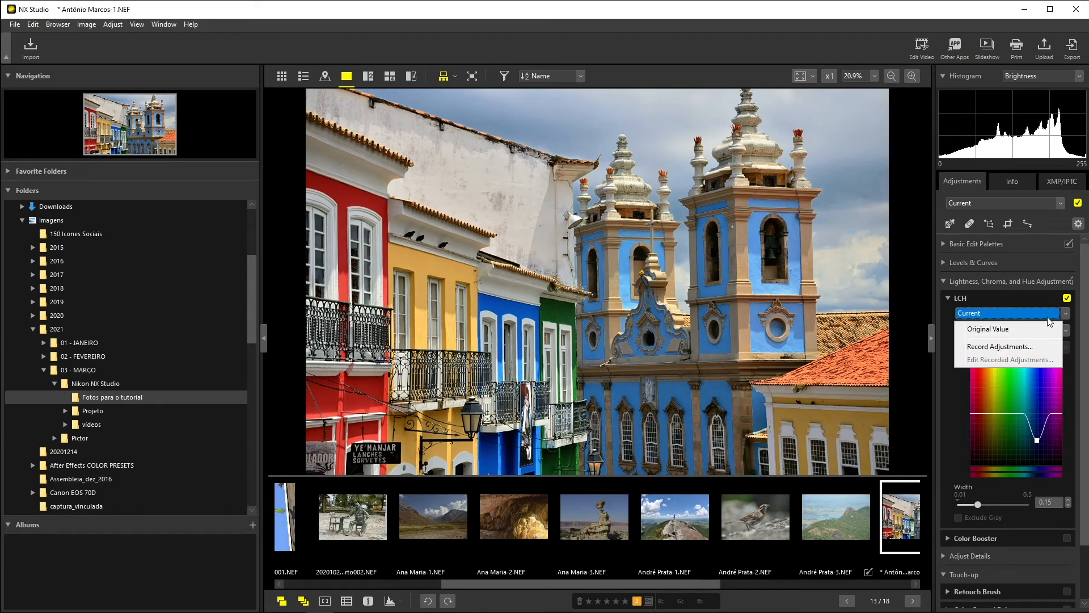
left_click(1032, 330)
left_click(1066, 314)
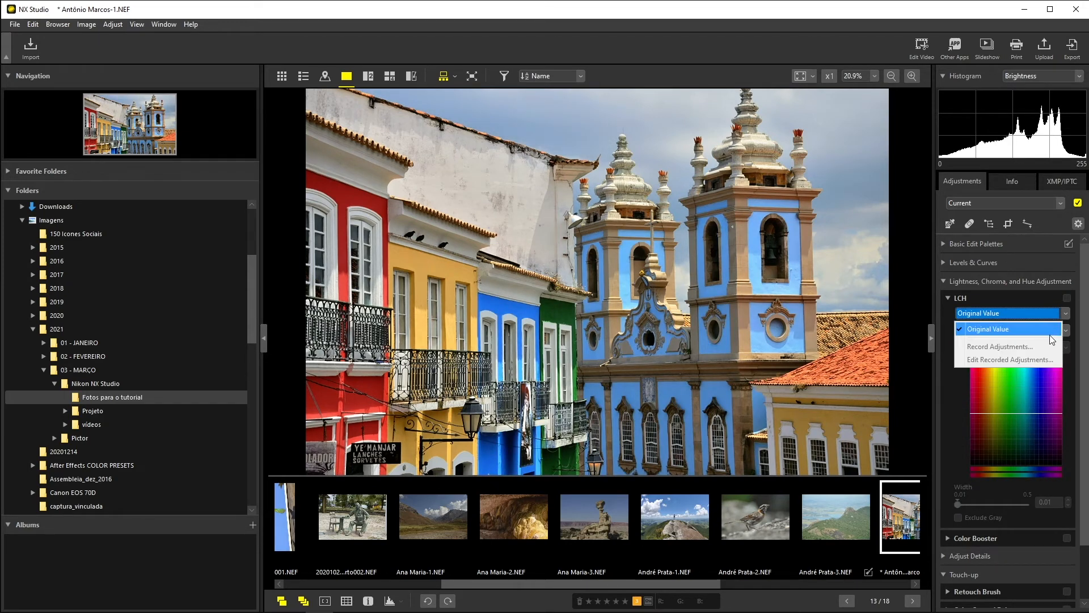
left_click(1067, 316)
- Switch the LCH adjustment to Master Lightness, and slightly shift the midtone, shadow and highlight areas of its curve
left_click(1066, 332)
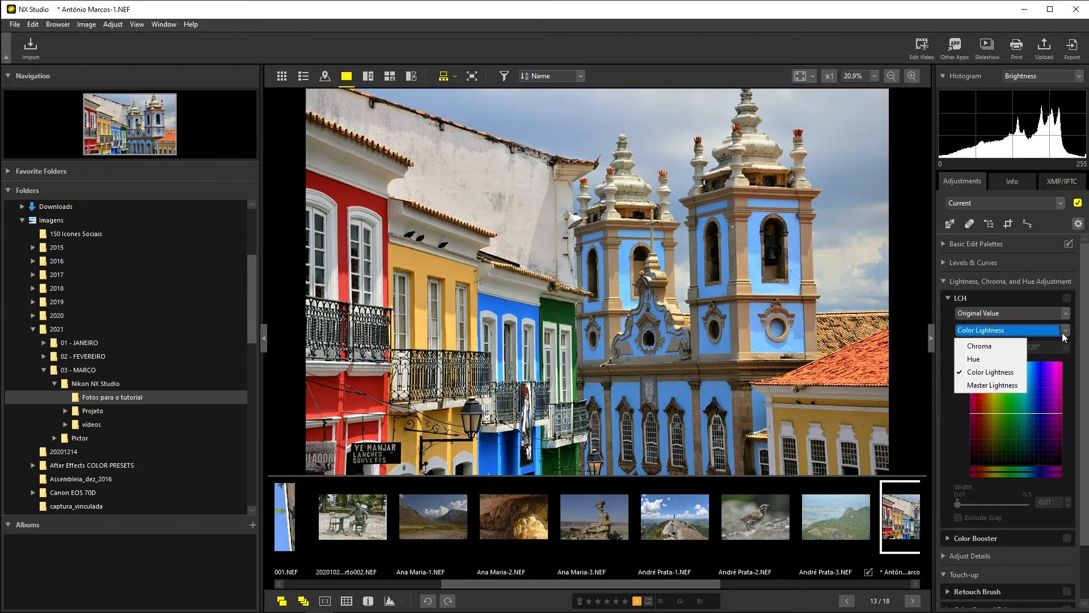
left_click(1010, 372)
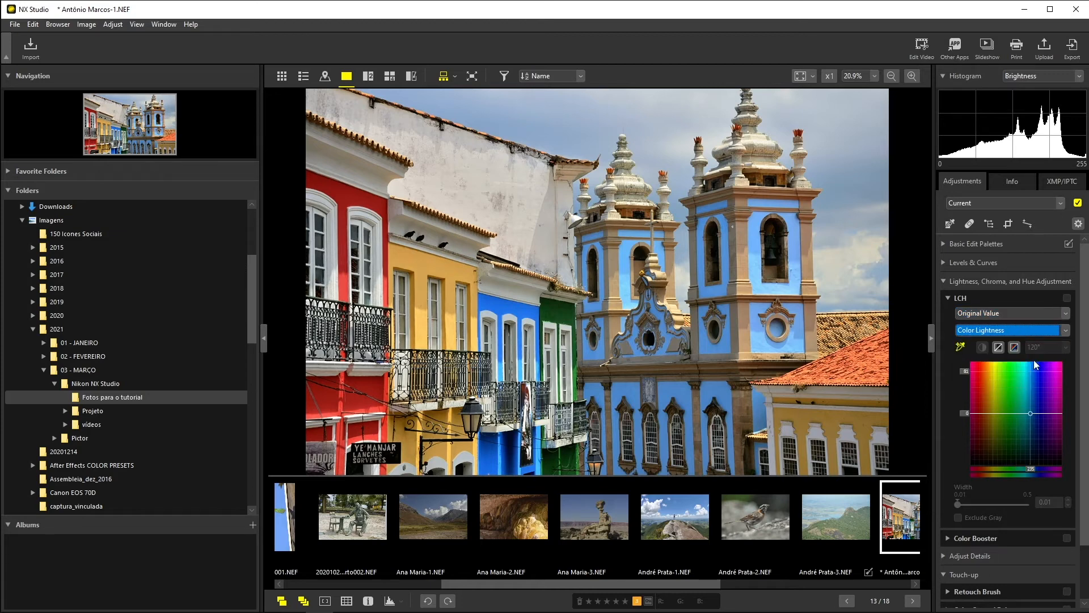
left_click(1067, 332)
left_click(1009, 376)
left_click(1066, 331)
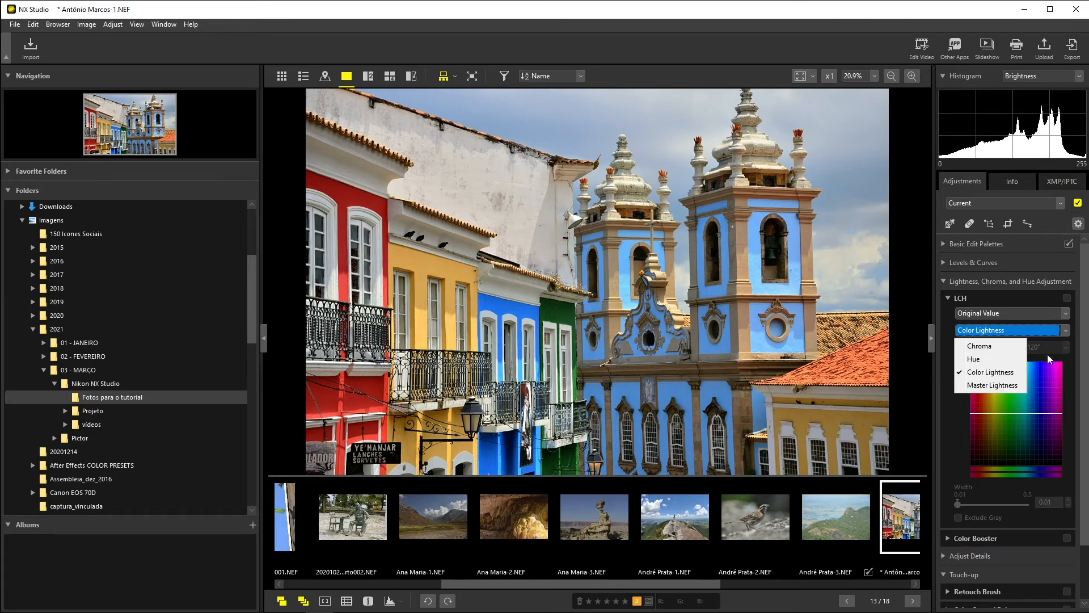
left_click(1010, 386)
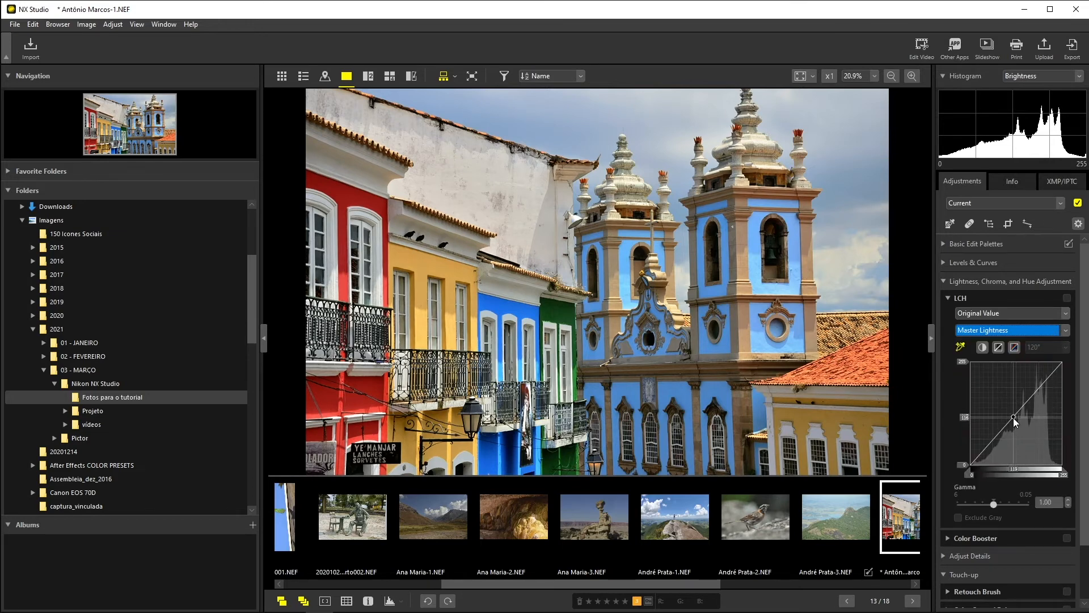
mouse_move(1012, 417)
left_mouse_down()
mouse_move(1020, 423)
mouse_move(1011, 407)
mouse_move(1015, 417)
left_mouse_up()
left_click_drag(975, 460, 979, 459)
left_click_drag(1042, 382, 1046, 382)
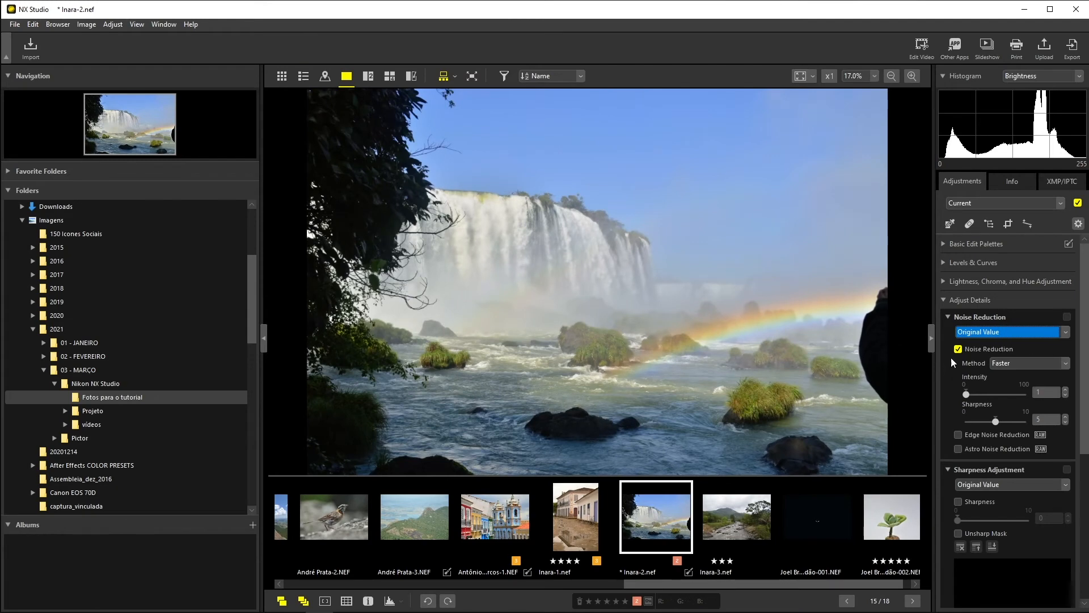
- Set Noise Reduction on the waterfall photo to intensity 28 and sharpness 7 while checking the dark foliage at 100%
left_click(351, 171)
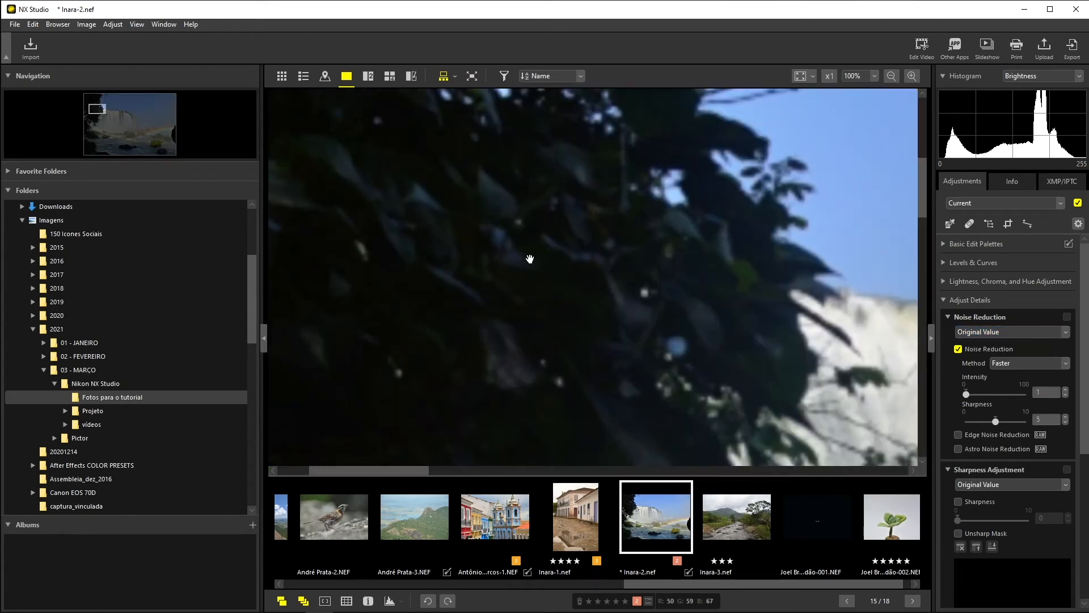
left_click_drag(530, 258, 623, 242)
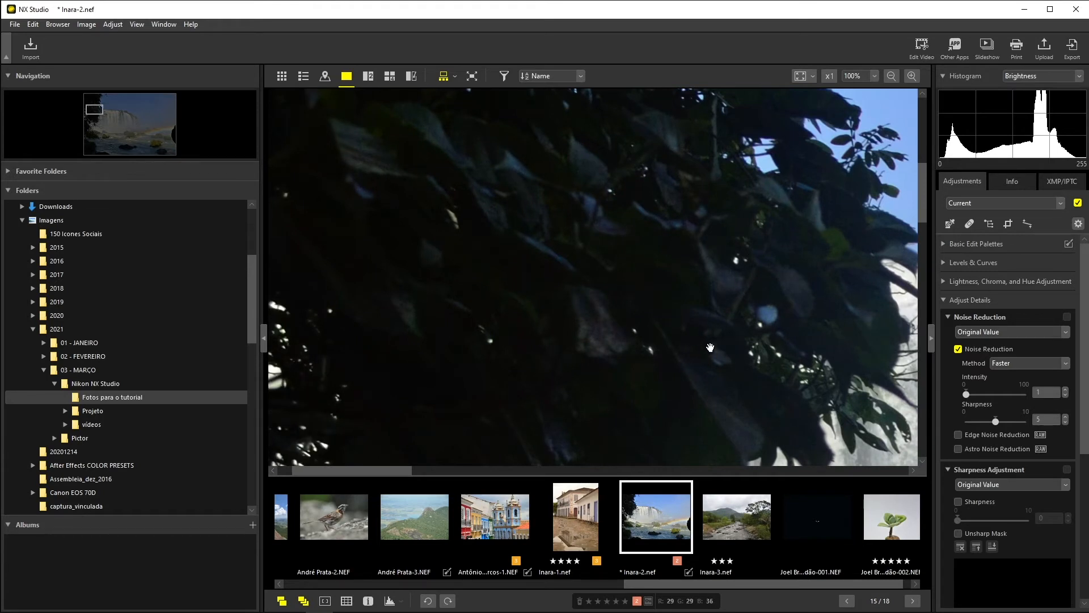
left_click_drag(967, 396, 981, 398)
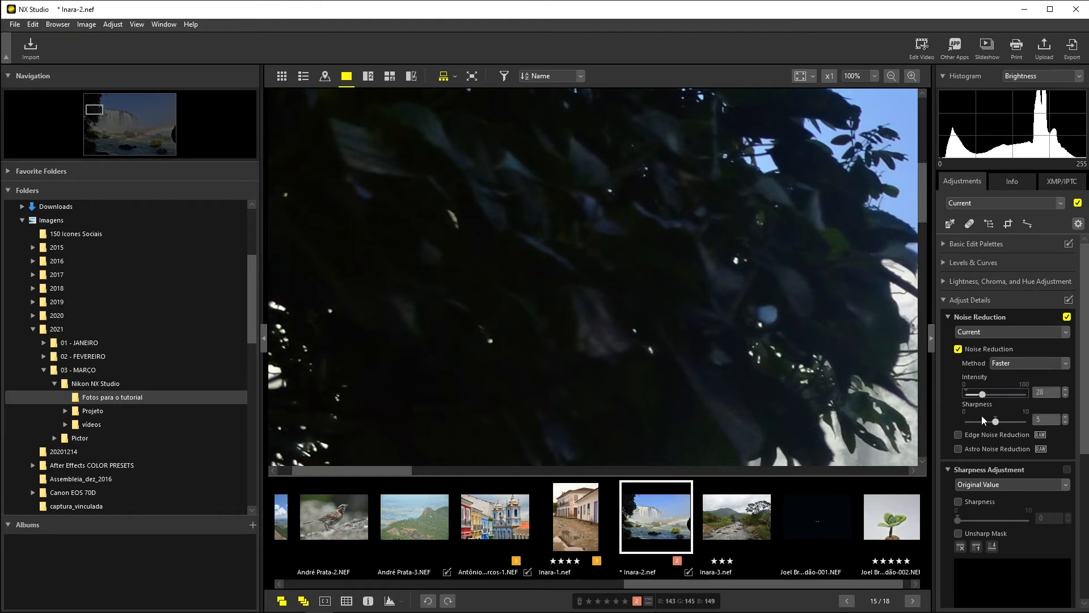
left_click_drag(1000, 421, 1003, 420)
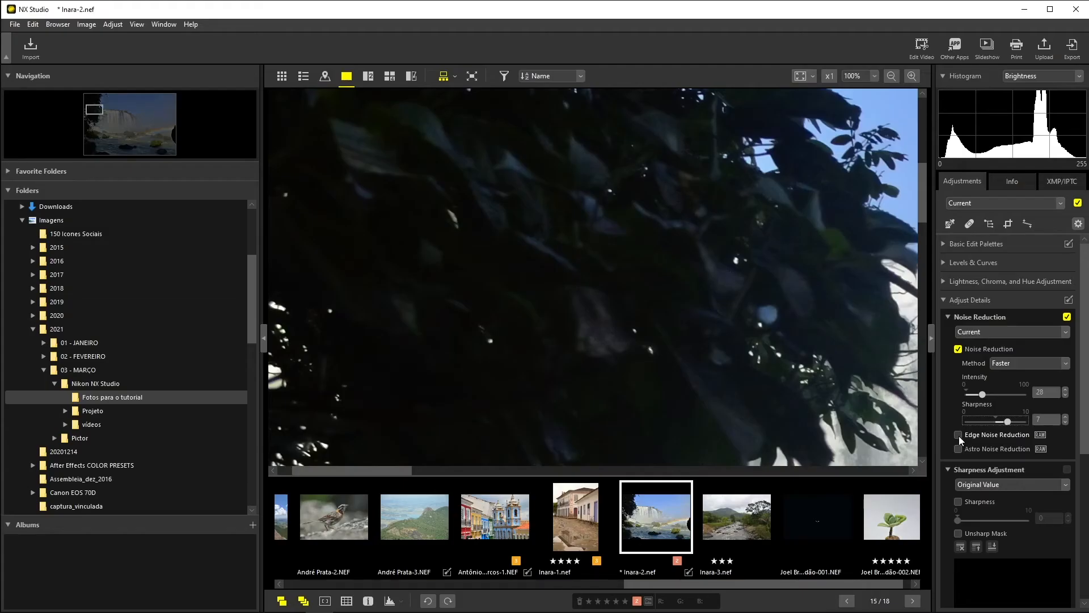
- Enable Edge Noise Reduction, and compare the foliage with the Noise Reduction adjustment off and on
left_click(959, 435)
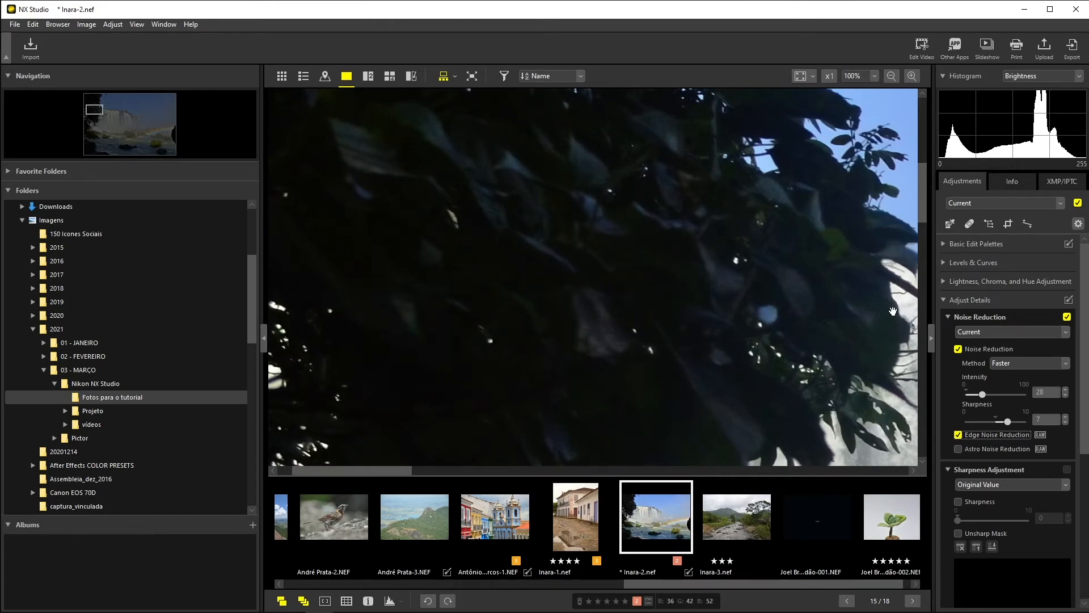
left_click(1067, 317)
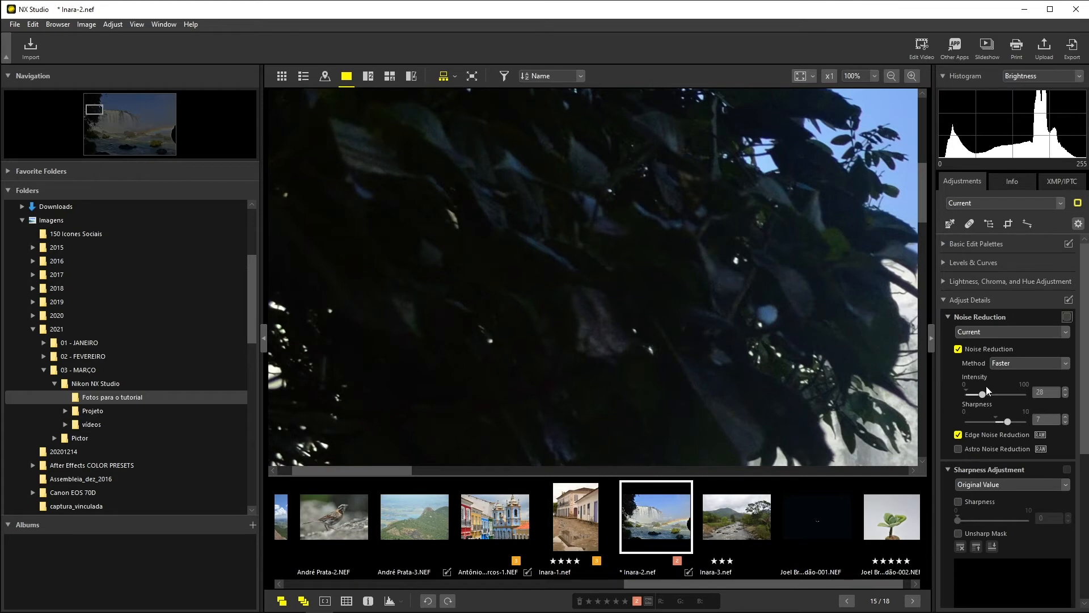
left_click(1066, 317)
- Enable Sharpness in the bird photo's Sharpness Adjustment, set it to 5, and check the plumage and head at 100%
left_click_drag(1084, 397, 1086, 412)
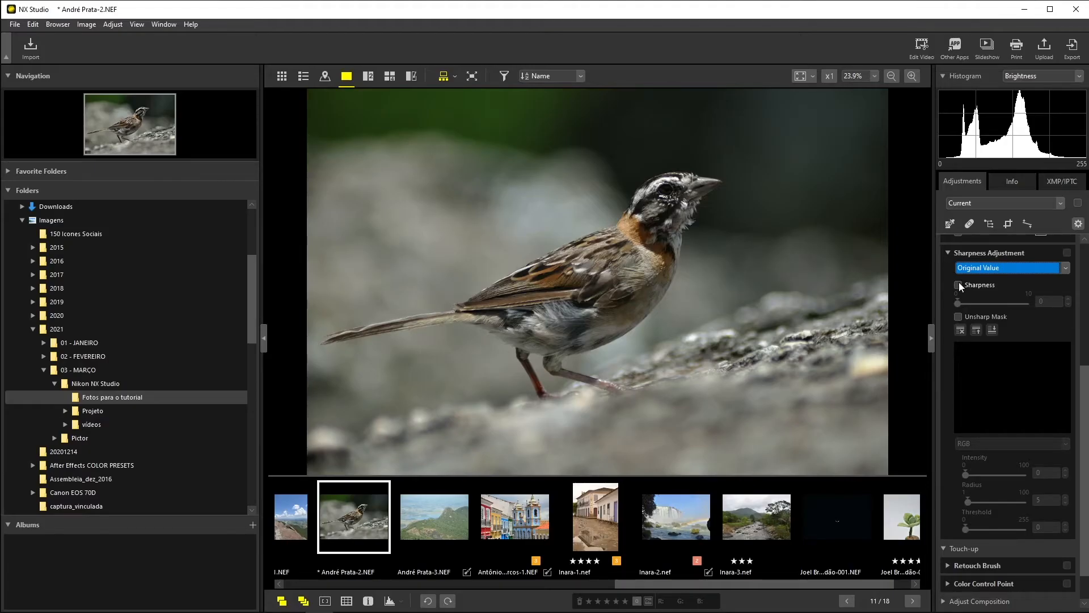
left_click(959, 284)
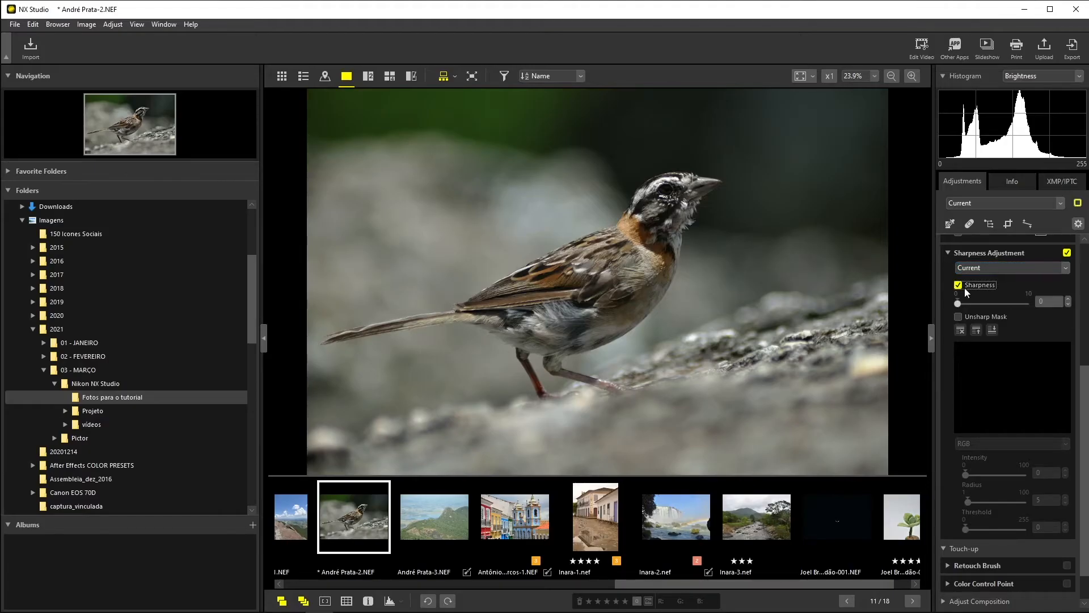
left_click(599, 270)
left_click_drag(654, 271, 600, 235)
left_click_drag(745, 233, 737, 227)
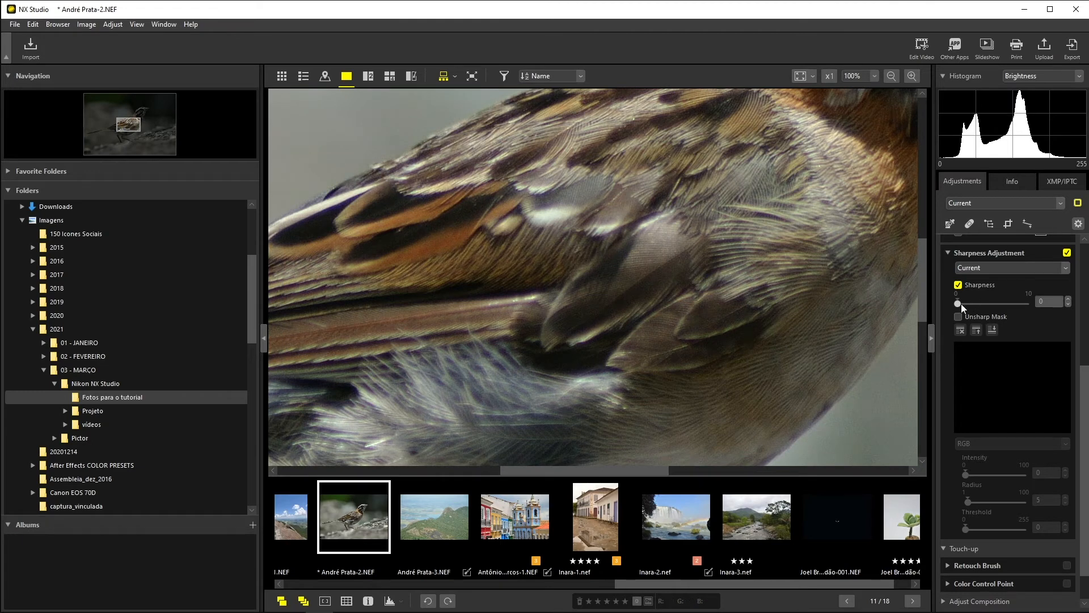
left_click_drag(958, 304, 987, 305)
left_click(736, 222)
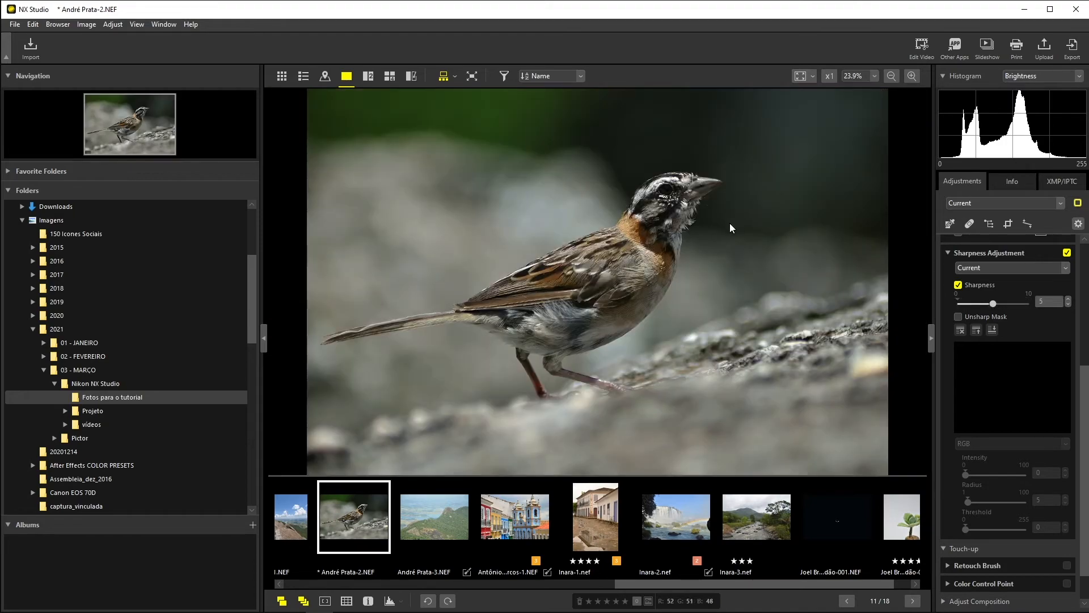
left_click(701, 229)
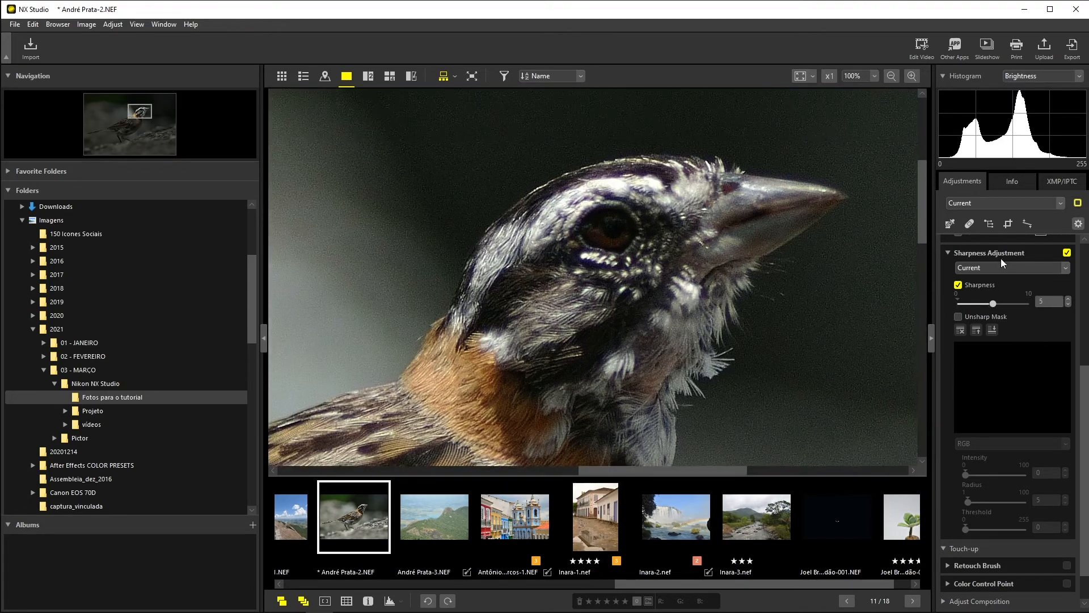
- Compare the bird's head with the Sharpness Adjustment off and on, and inspect the dark background beside the beak
left_click(1066, 253)
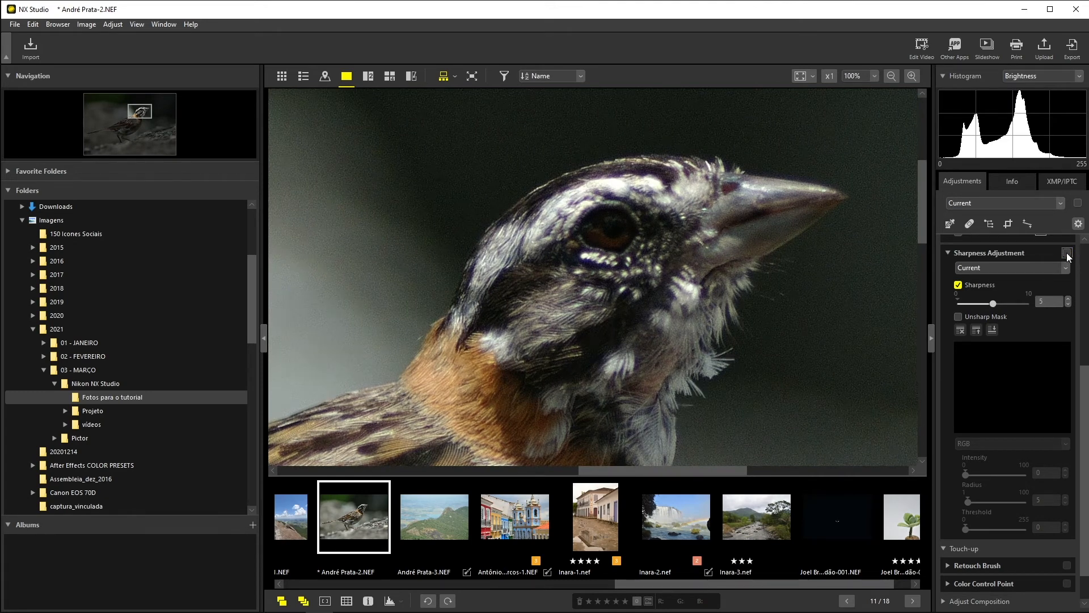
left_click(1066, 253)
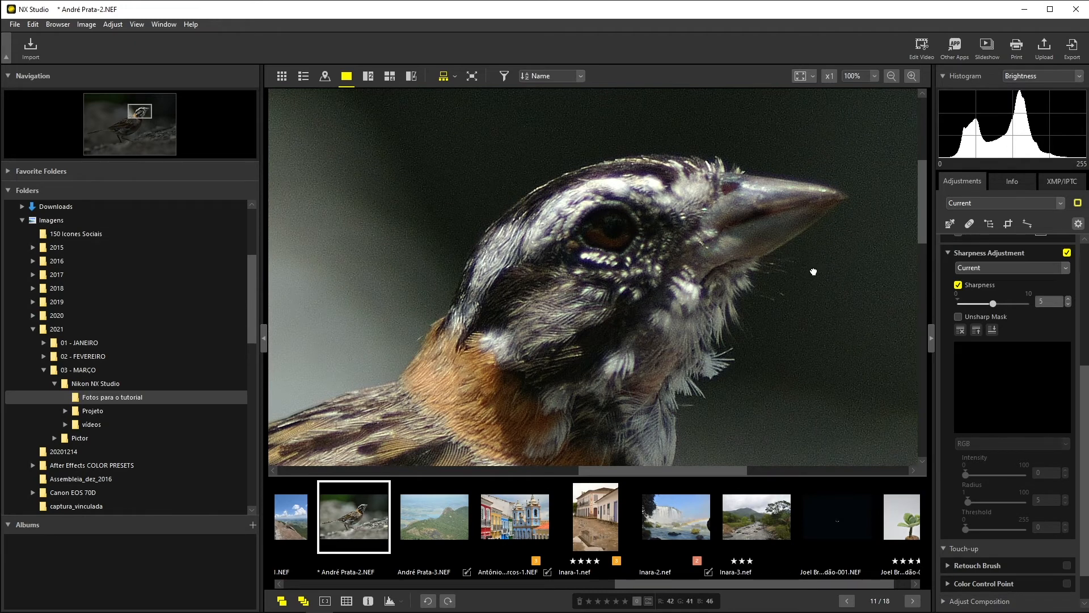
left_click_drag(813, 273, 720, 291)
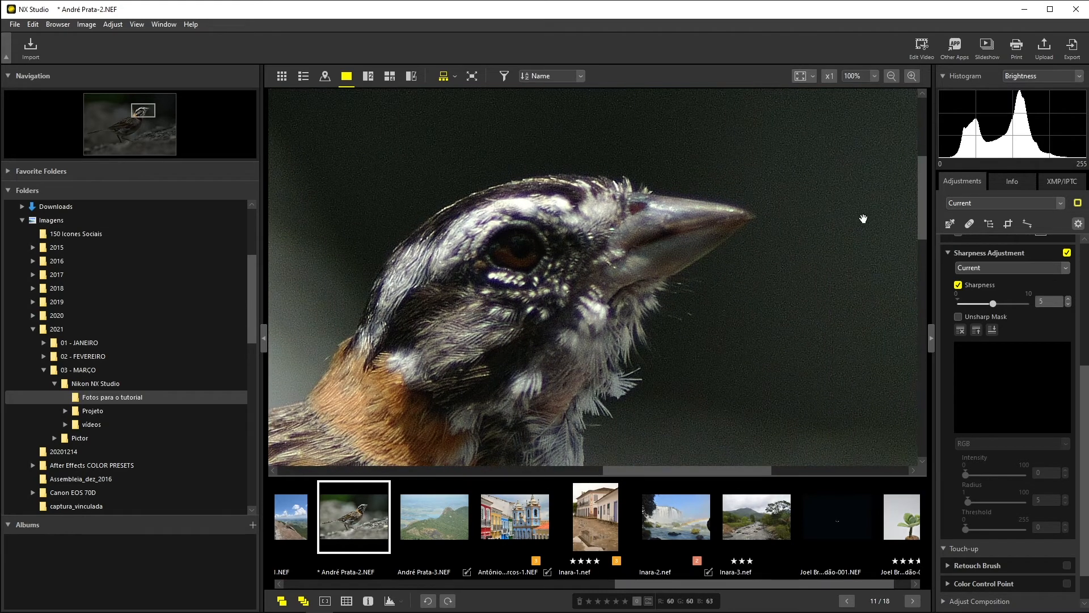
left_click_drag(798, 182, 615, 271)
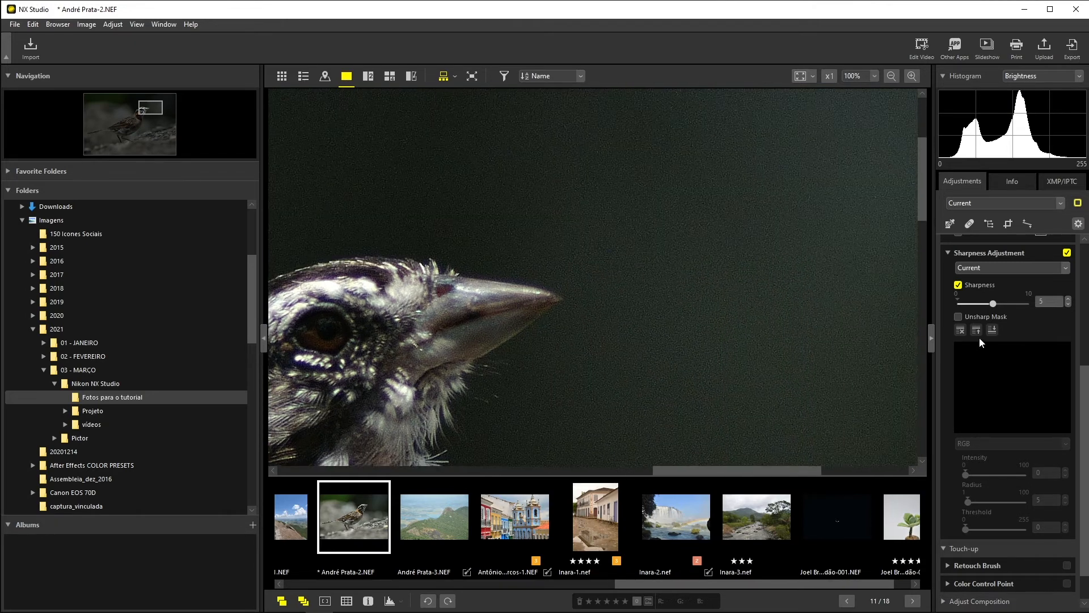
- Enable Noise Reduction at intensity 34 plus Edge Noise Reduction on the bird photo, then check the background and the whole image
scroll(1078, 319, "up", 4)
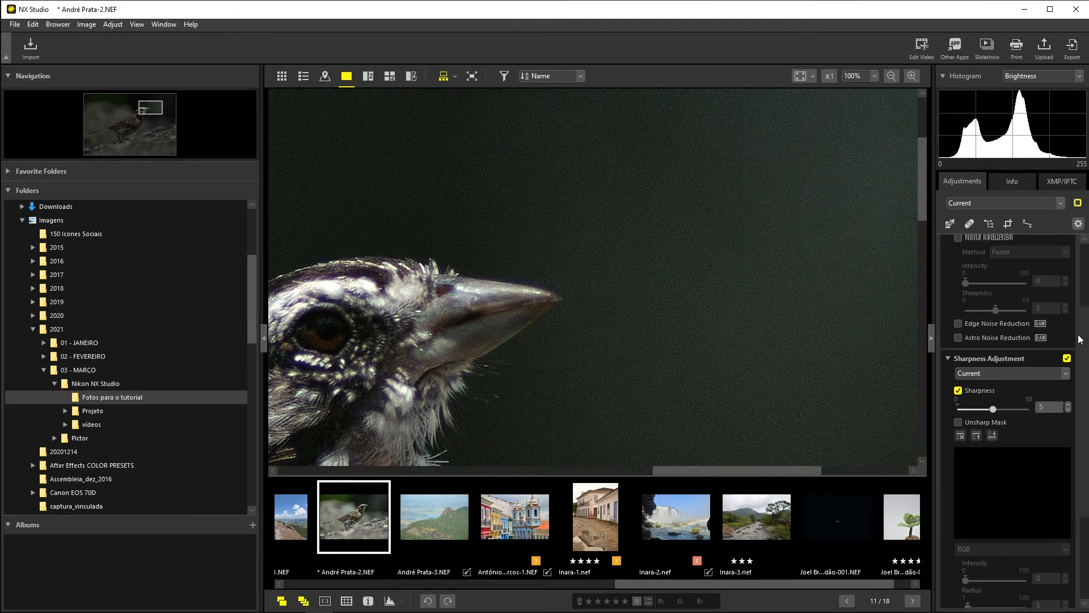
left_click(958, 366)
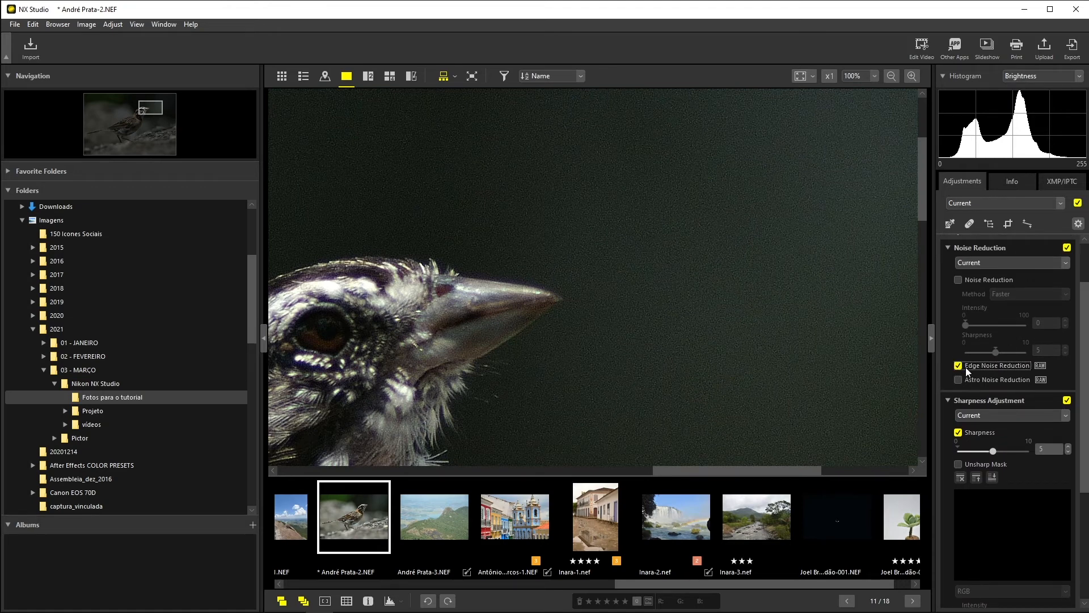
left_click(958, 279)
left_click_drag(969, 322, 984, 324)
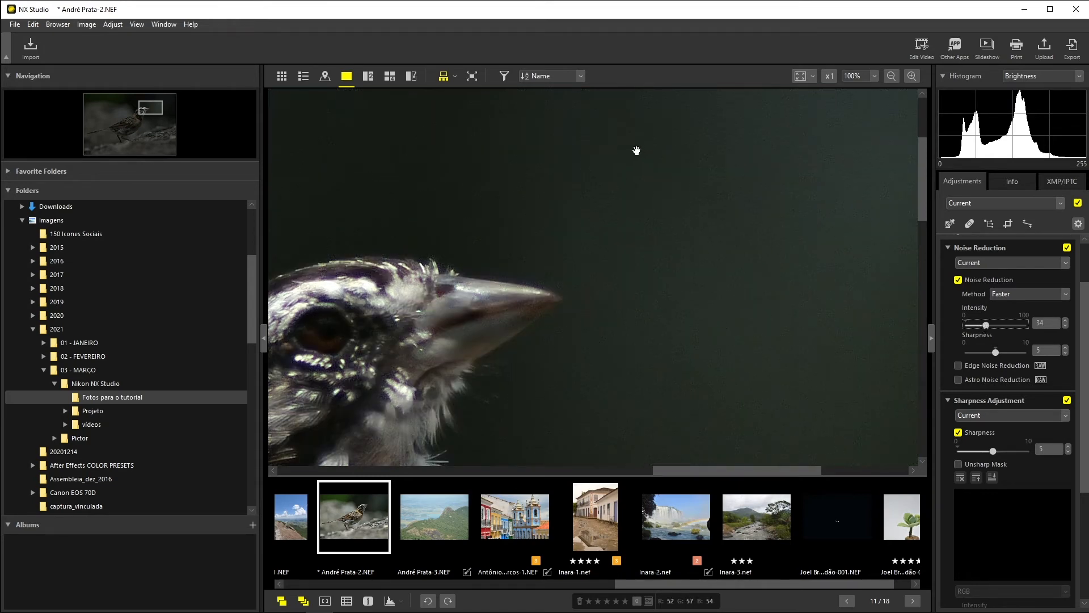
left_click(958, 368)
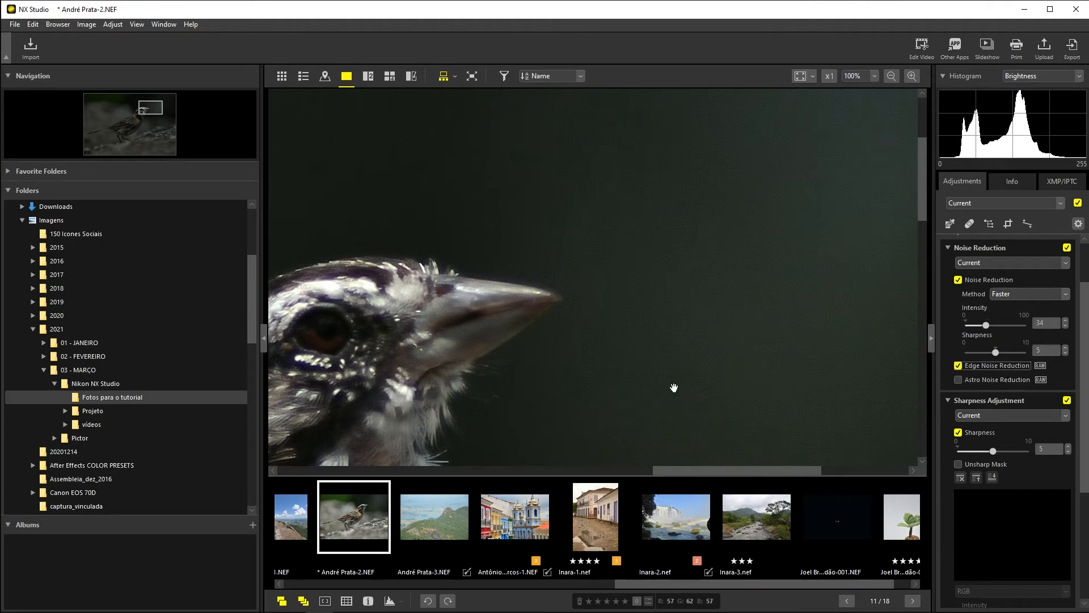
left_click_drag(550, 308, 767, 111)
left_click_drag(661, 283, 774, 241)
left_click(774, 241)
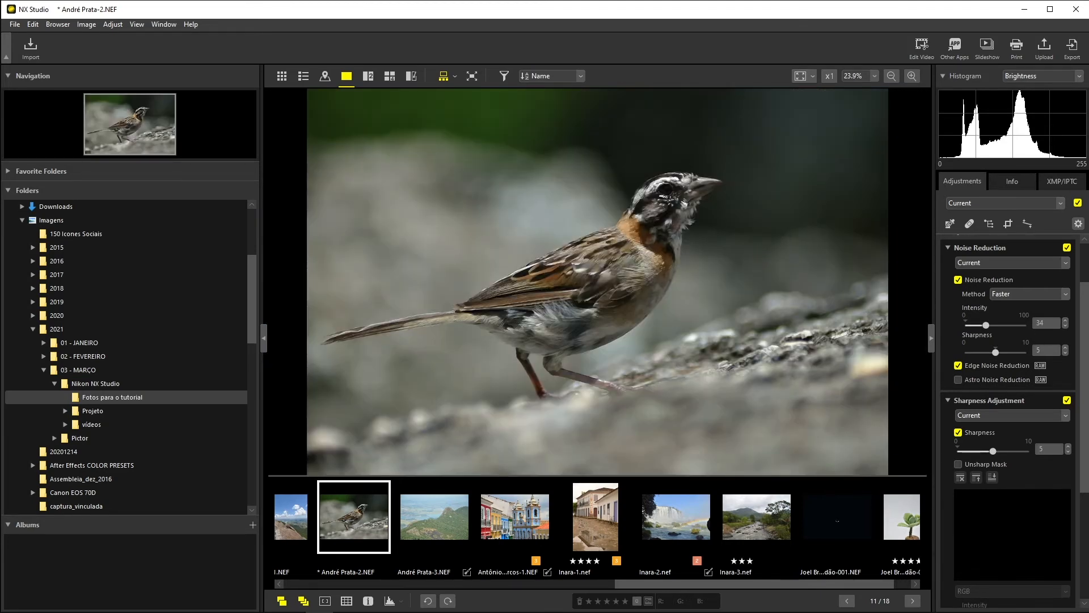
- Go to the mountain landscape photo and assign it label 1
key("Right")
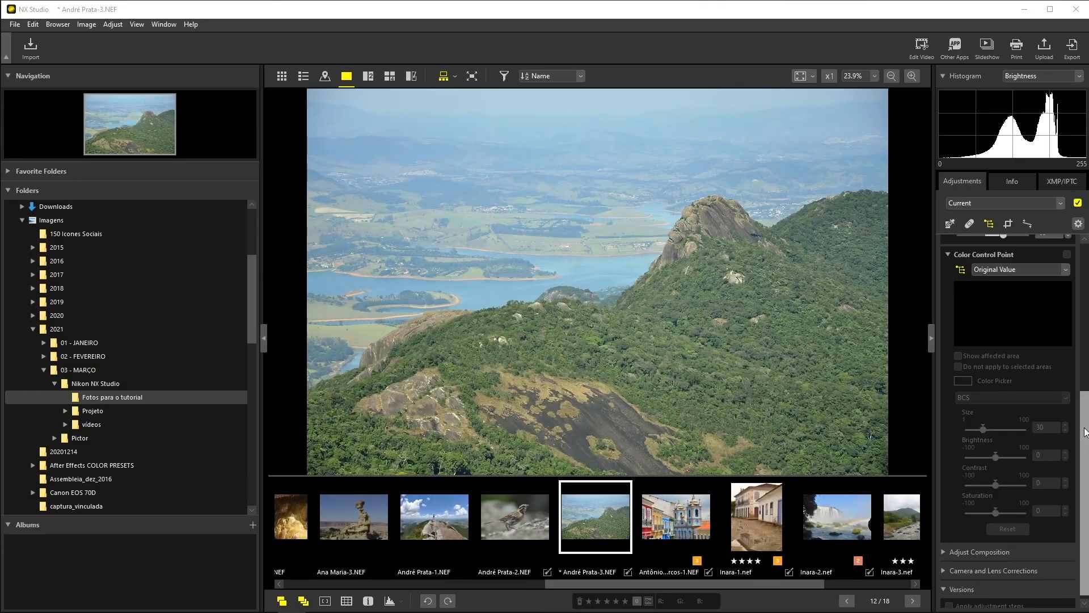
left_click_drag(1087, 398, 1087, 394)
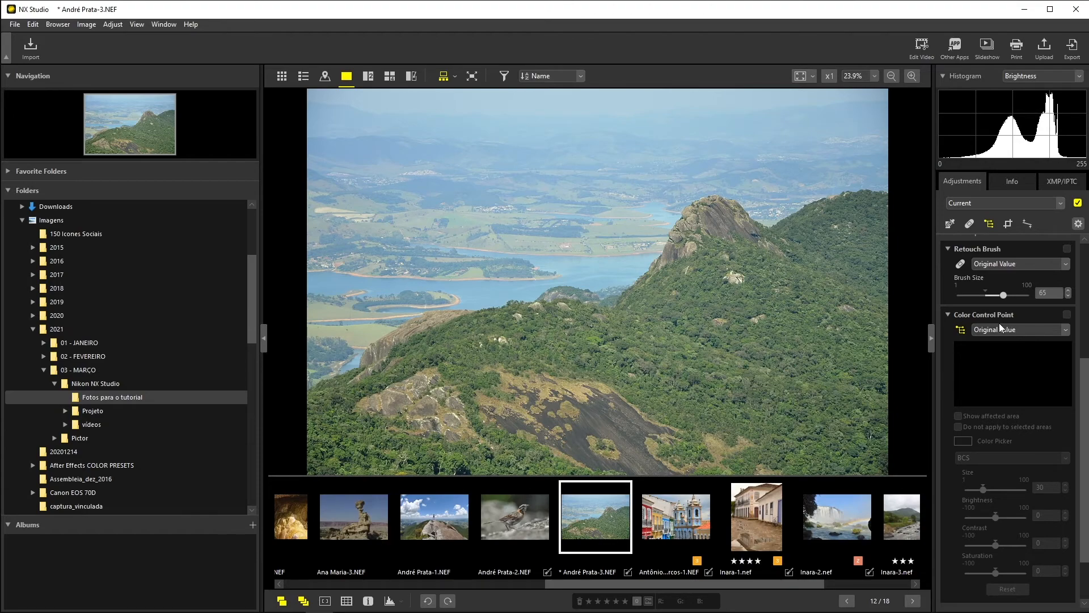
key("1")
- Place a Color Control Point in the hazy sky and set its size to 58 while previewing the affected area
left_click(961, 330)
left_click(540, 140)
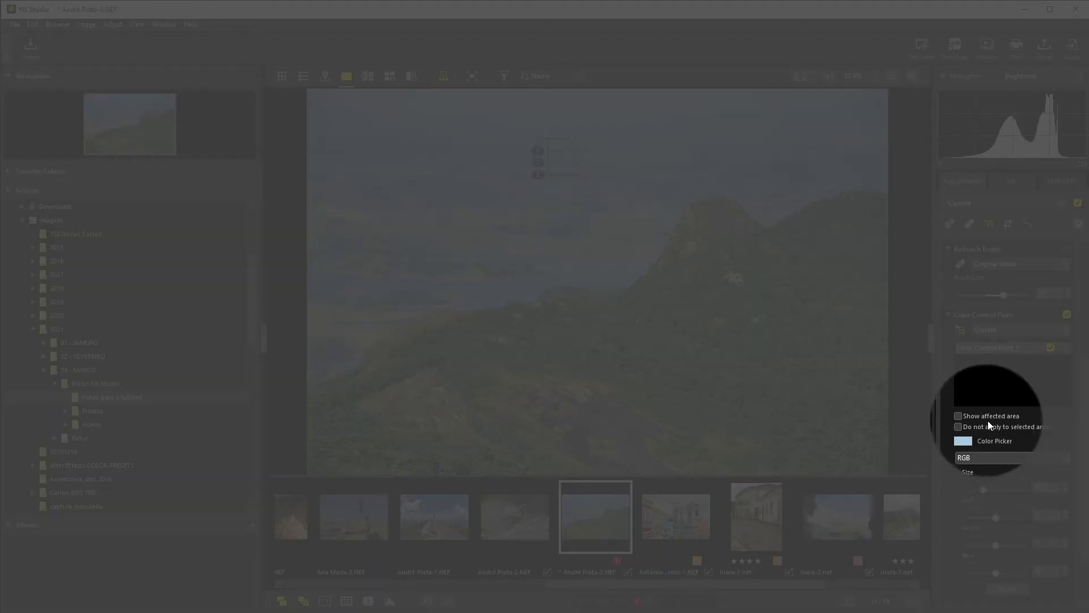
left_click(960, 416)
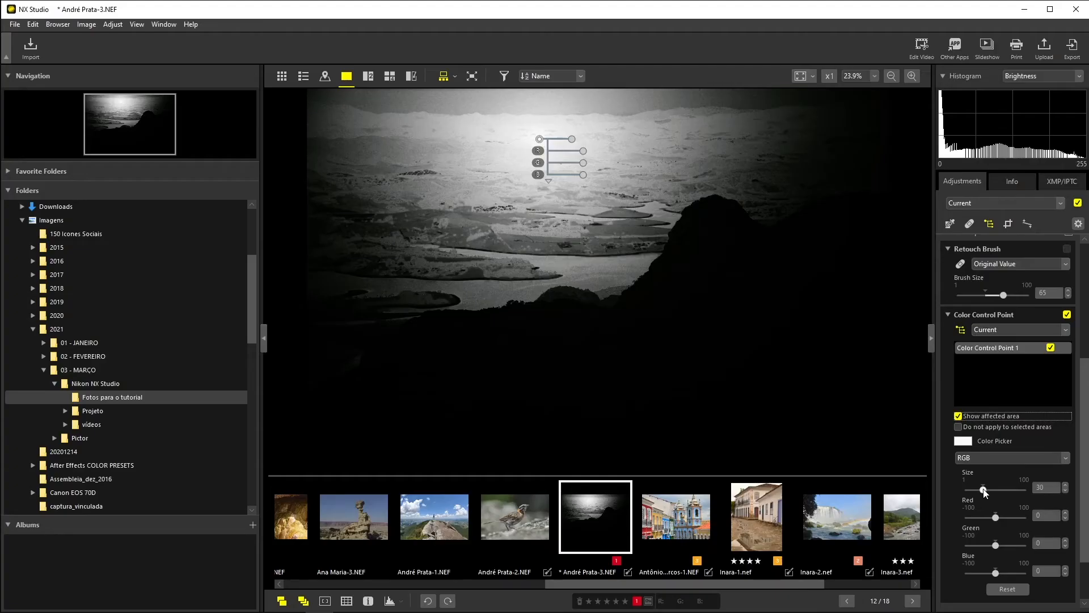
left_click_drag(982, 491, 1001, 493)
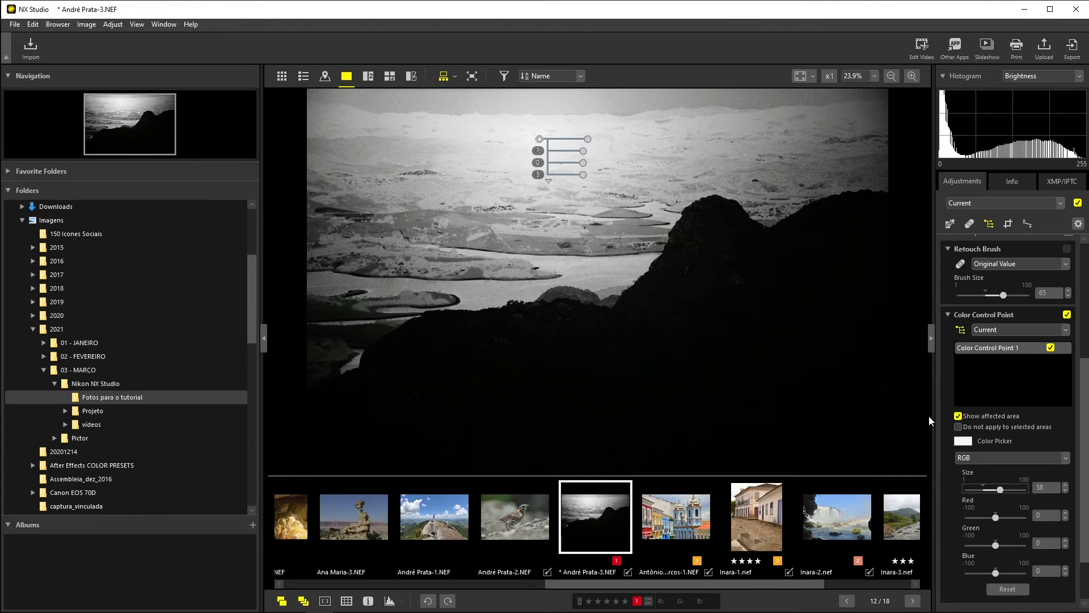
left_click(959, 420)
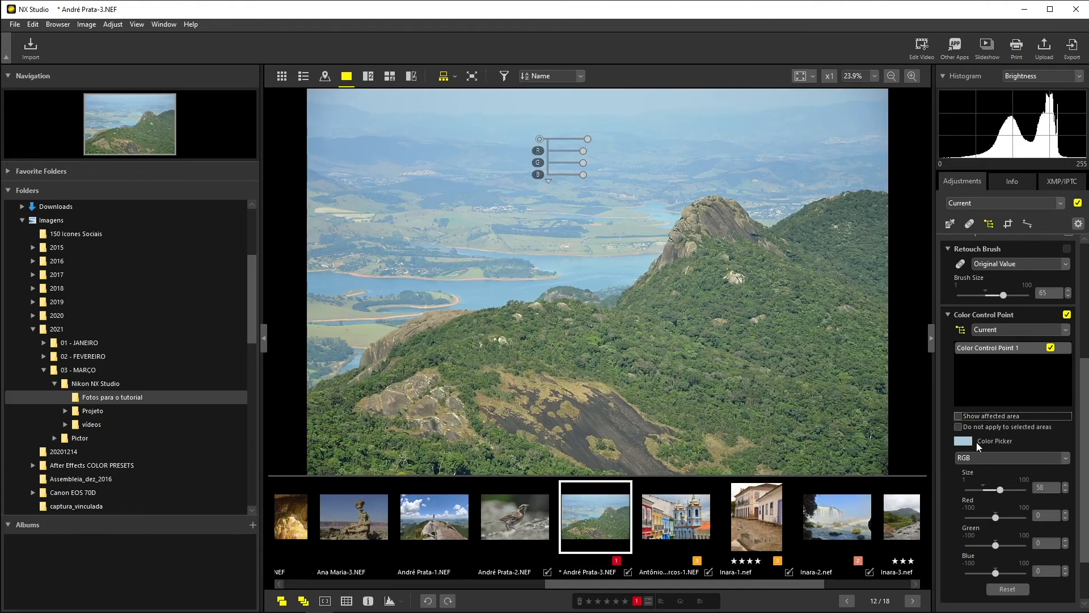
- Review the sky control point's BCS and HSB parameter sets, and return to RGB
left_click_drag(1084, 440, 1081, 473)
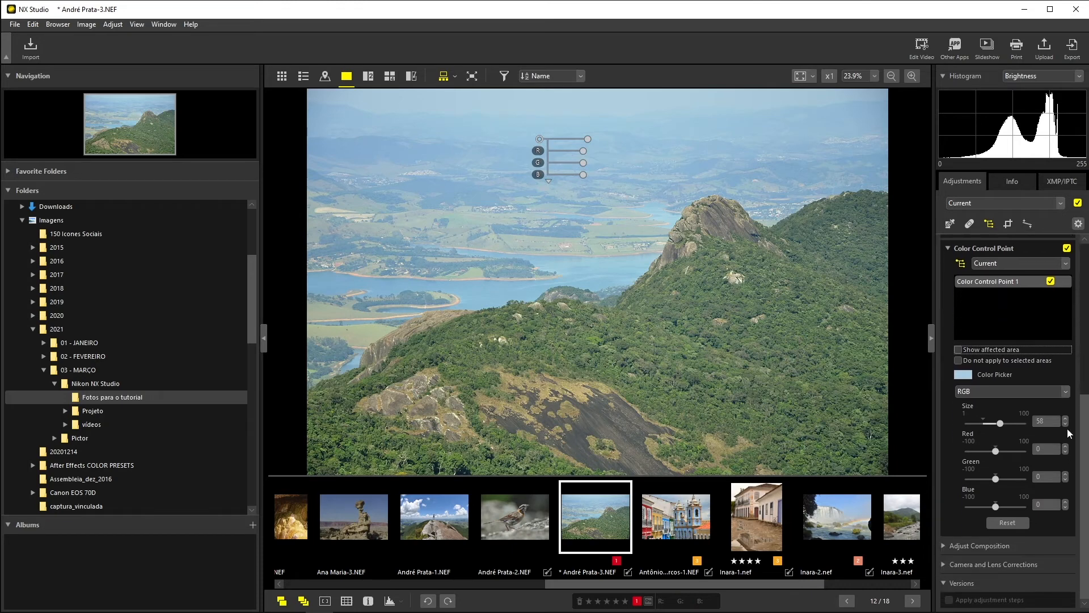
left_click(1064, 392)
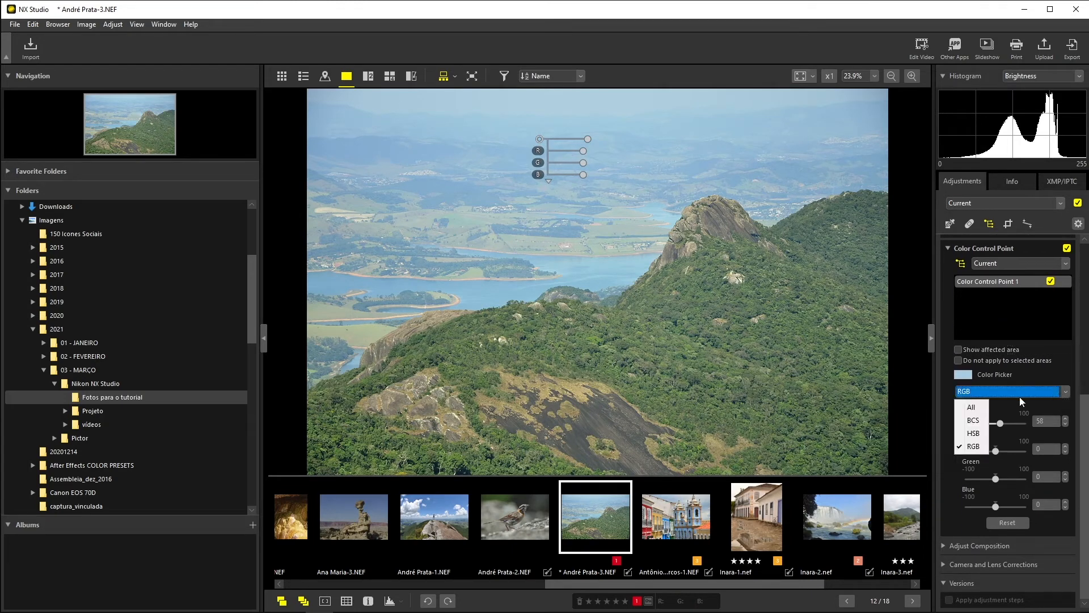
left_click(973, 420)
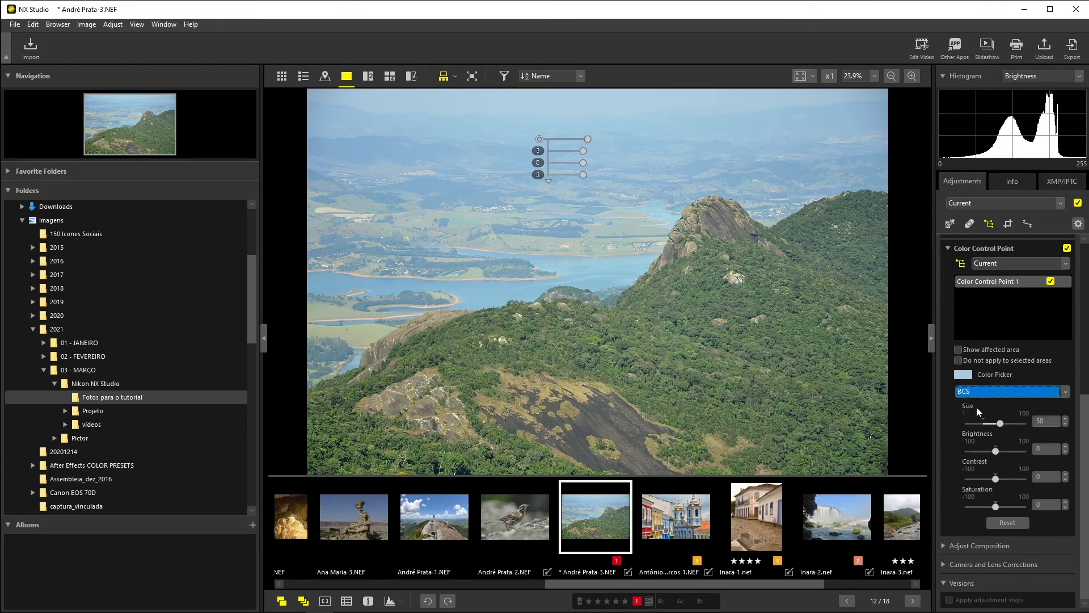
left_click(1006, 390)
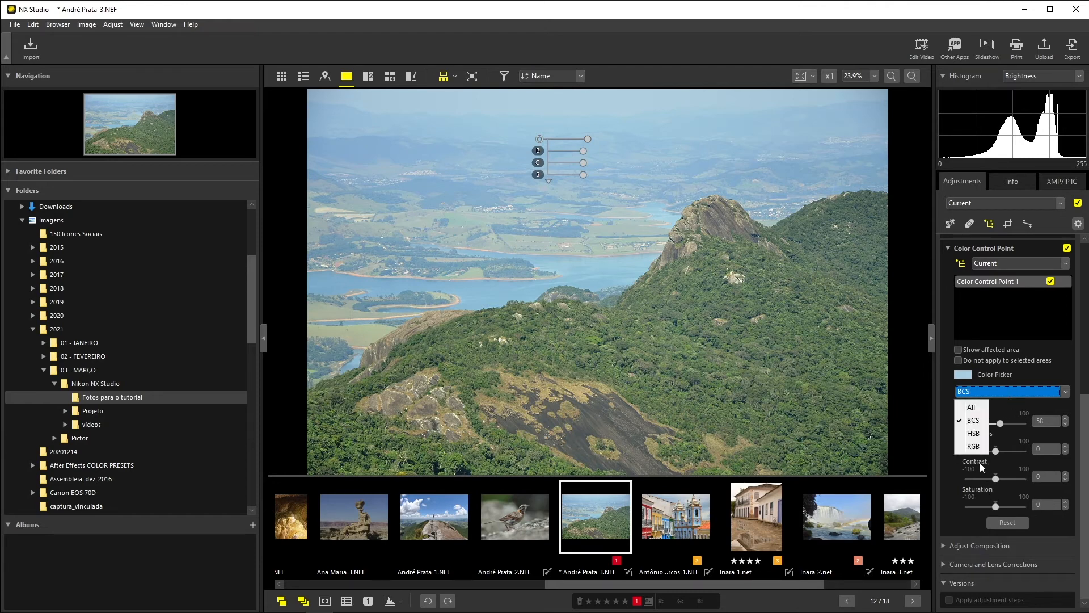
left_click(982, 434)
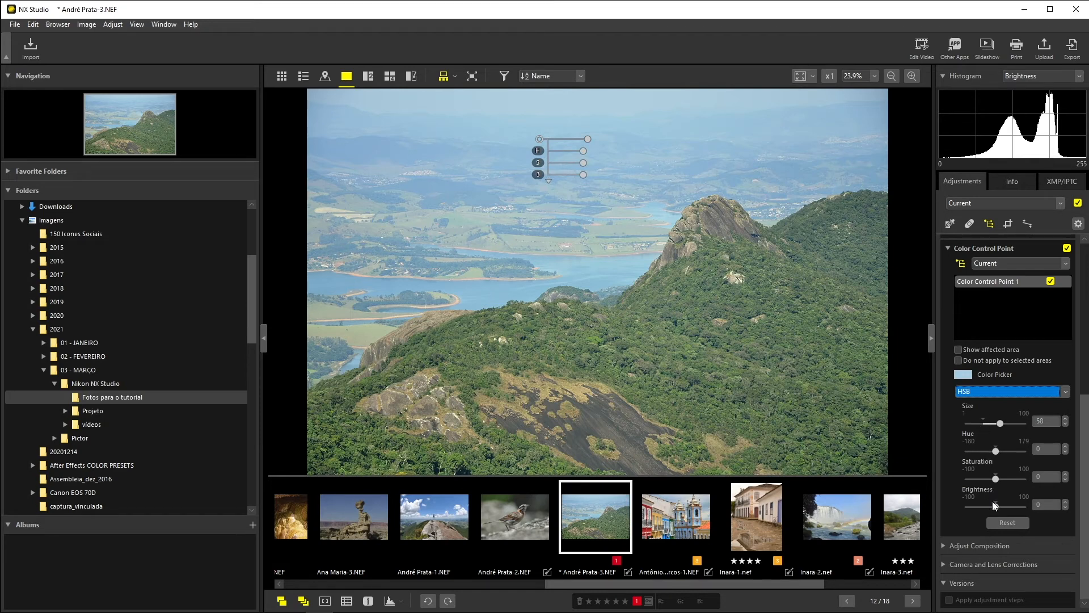
left_click(1013, 391)
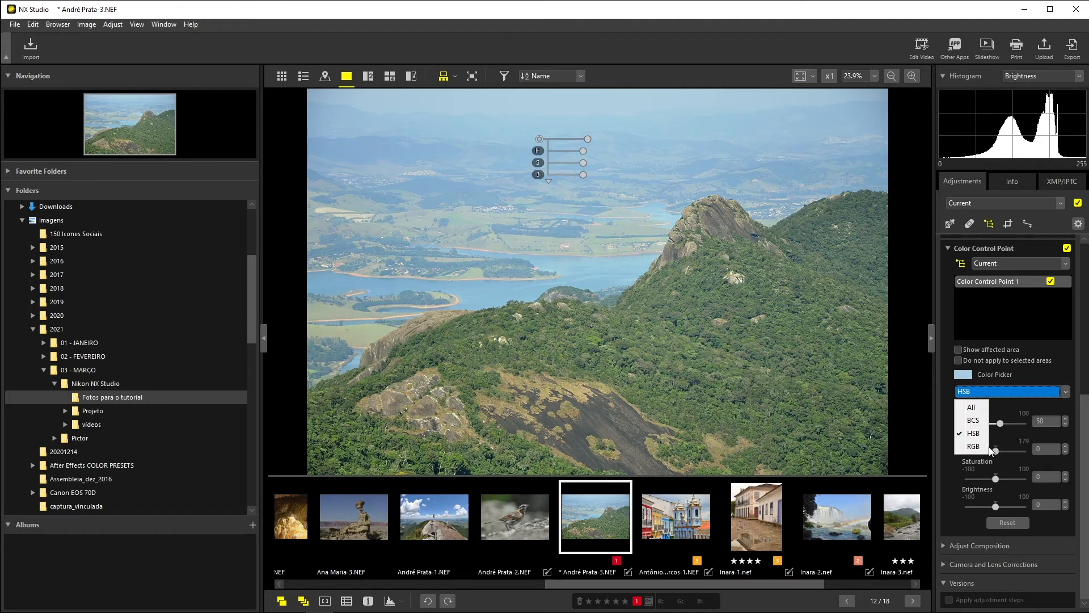
left_click(973, 447)
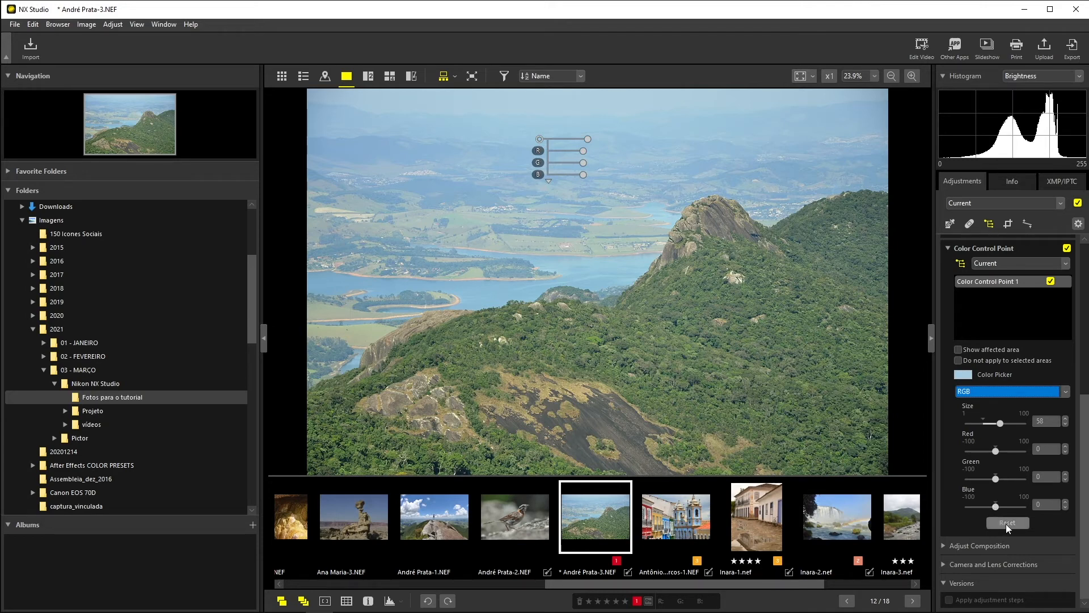
- Set the sky control point's Blue to -23 in RGB mode and its Saturation to -23 in HSB mode
left_click_drag(1001, 507, 989, 507)
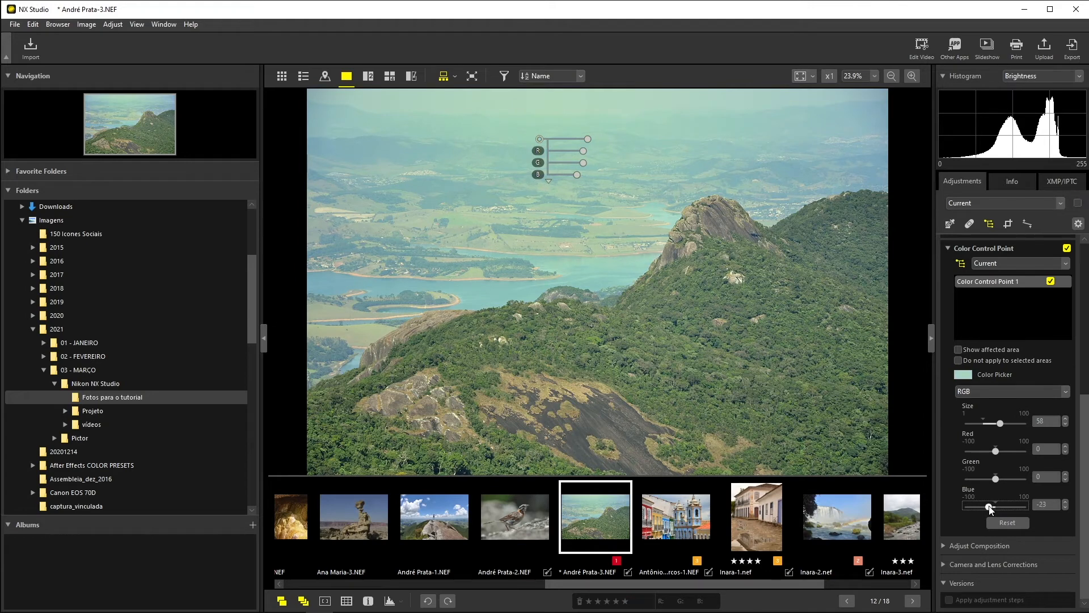
left_click(992, 393)
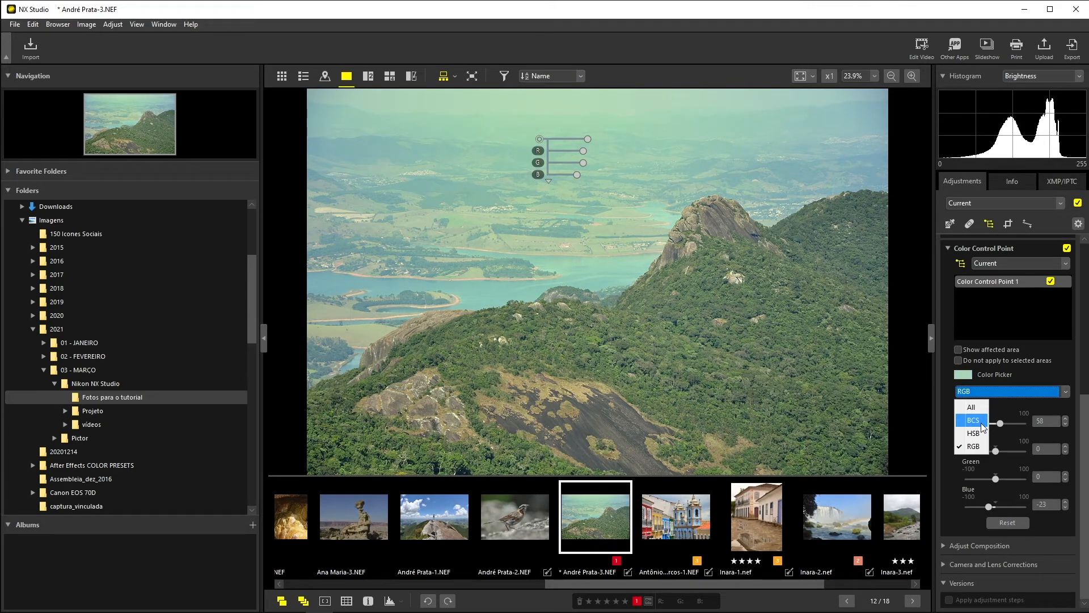
left_click(979, 433)
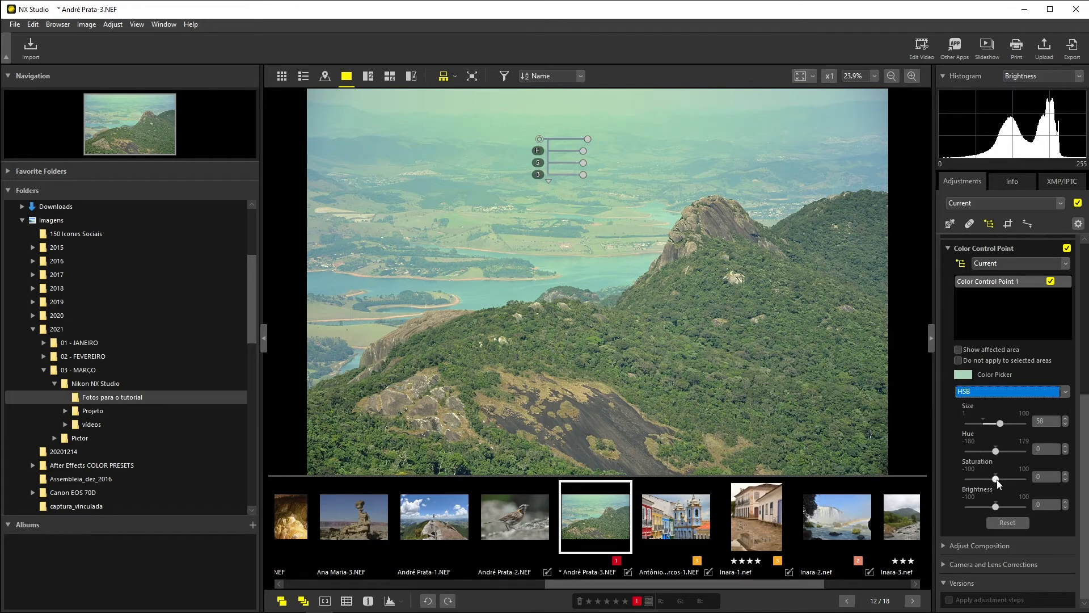
left_click_drag(997, 481, 989, 481)
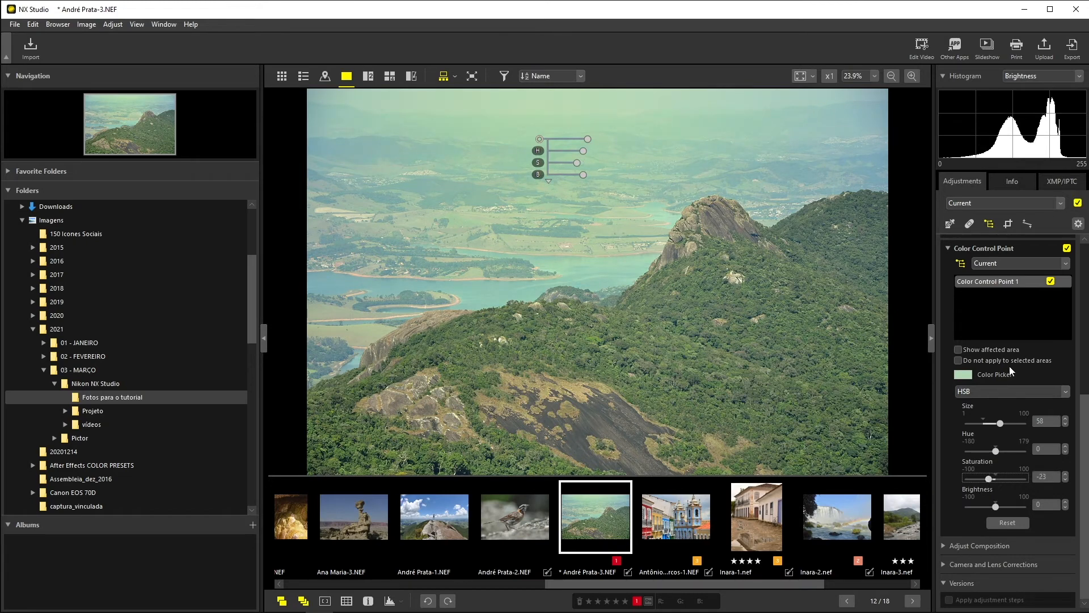
- Set the sky control point's Brightness to -23 in BCS mode
left_click(1004, 393)
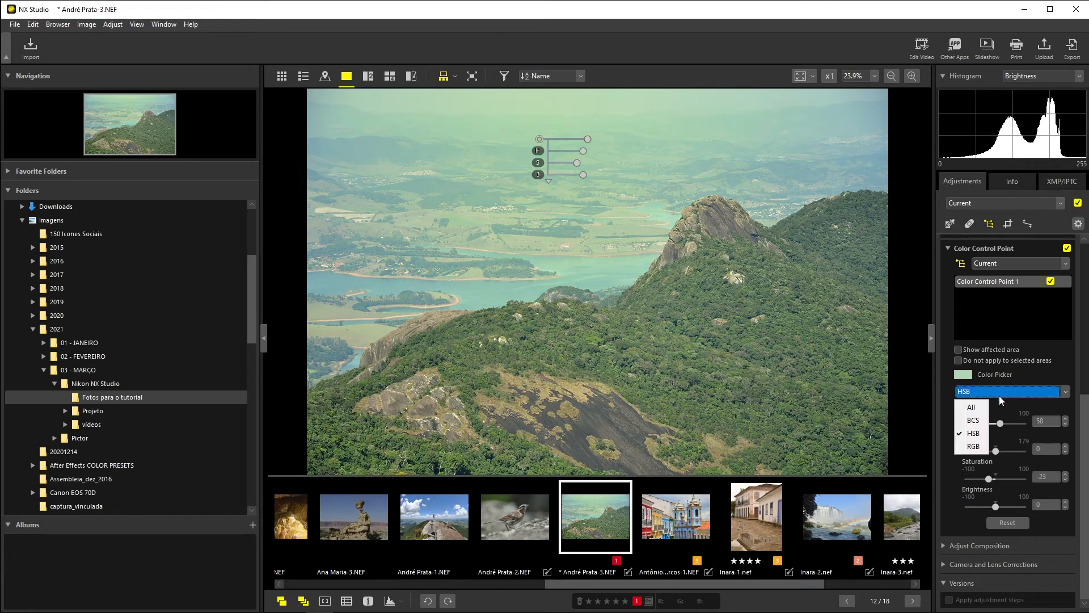
left_click(979, 420)
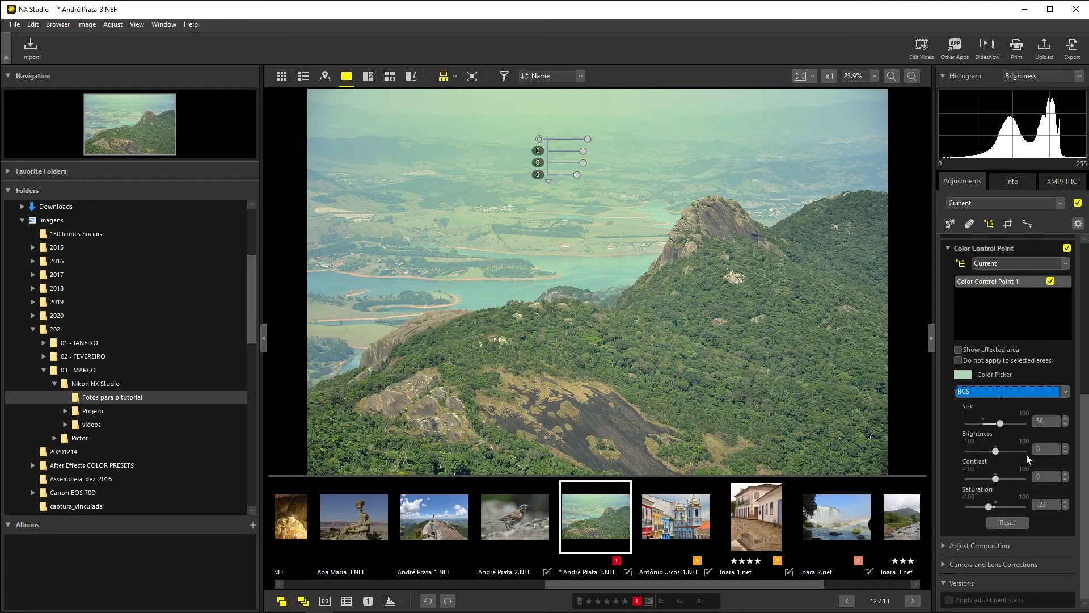
left_click_drag(995, 452, 990, 452)
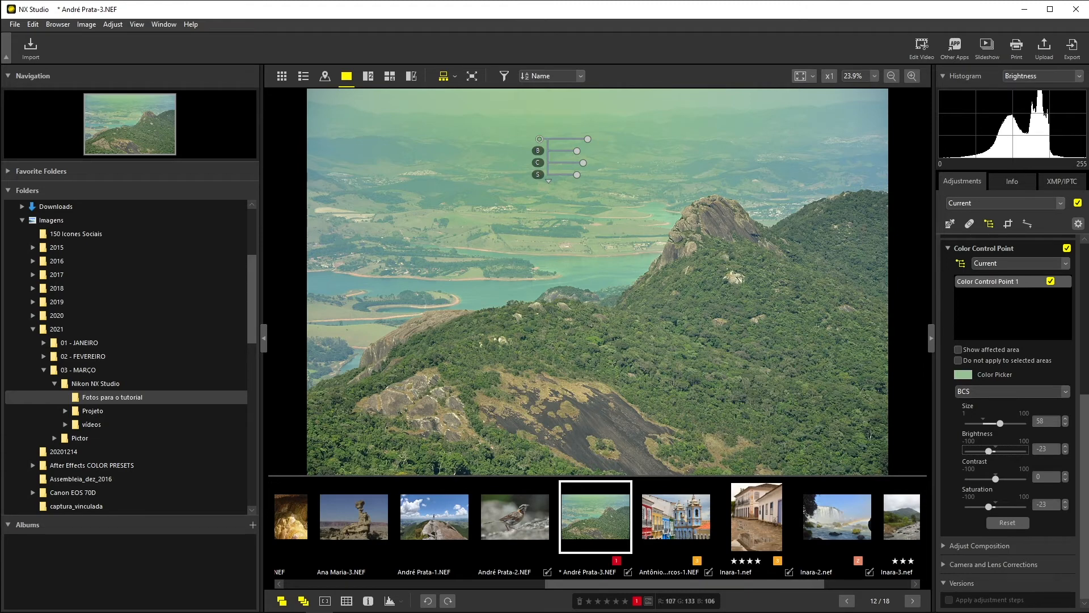
- Add a second Color Control Point on the green hillside and set its size to 52 while previewing the affected area
left_click(794, 331)
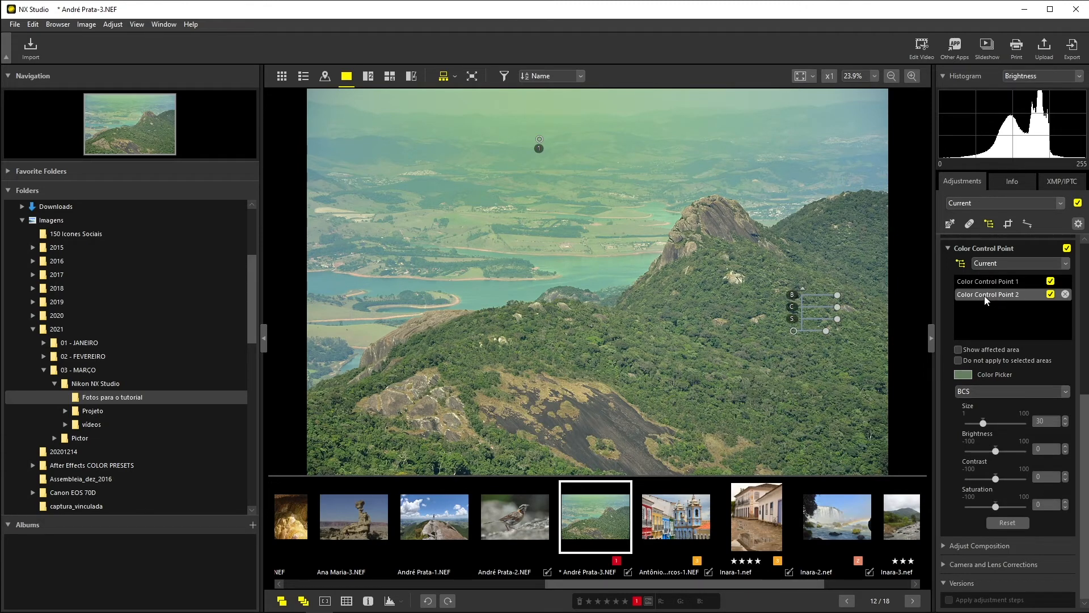
left_click(958, 349)
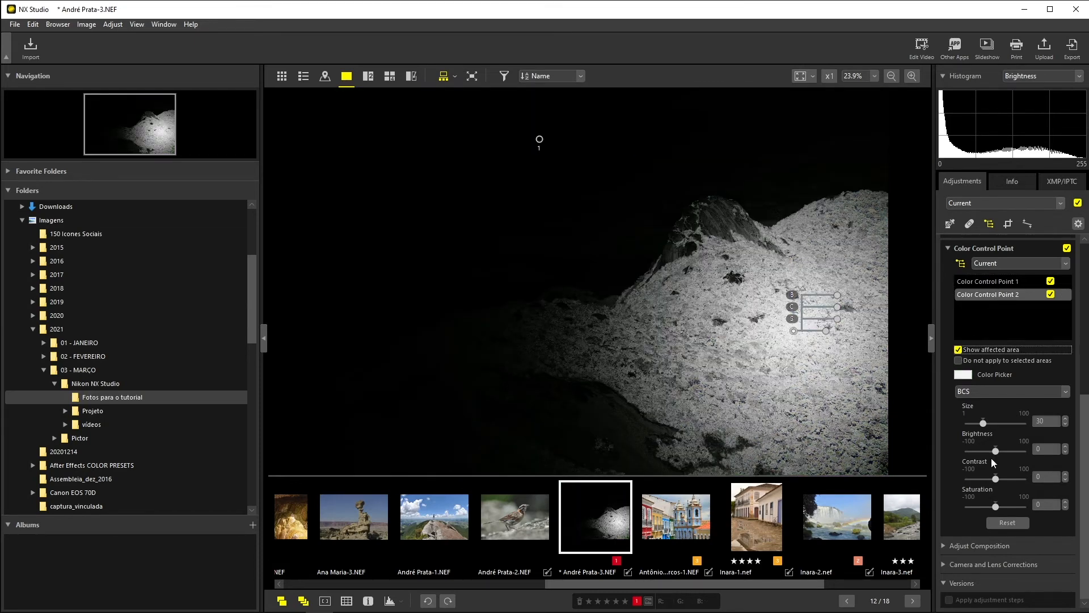
left_click_drag(986, 424, 997, 425)
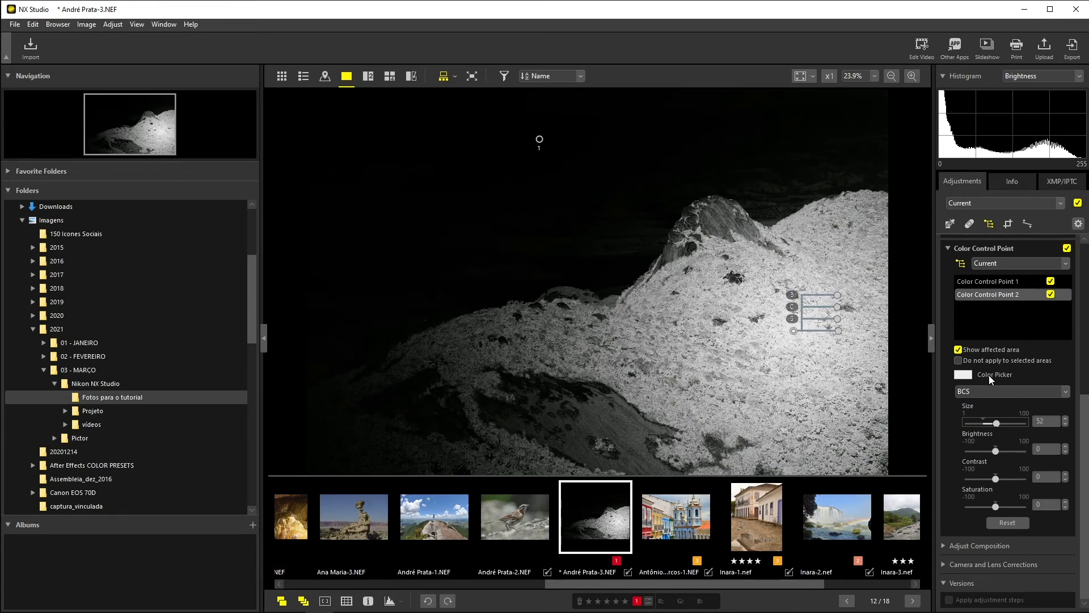
left_click(964, 350)
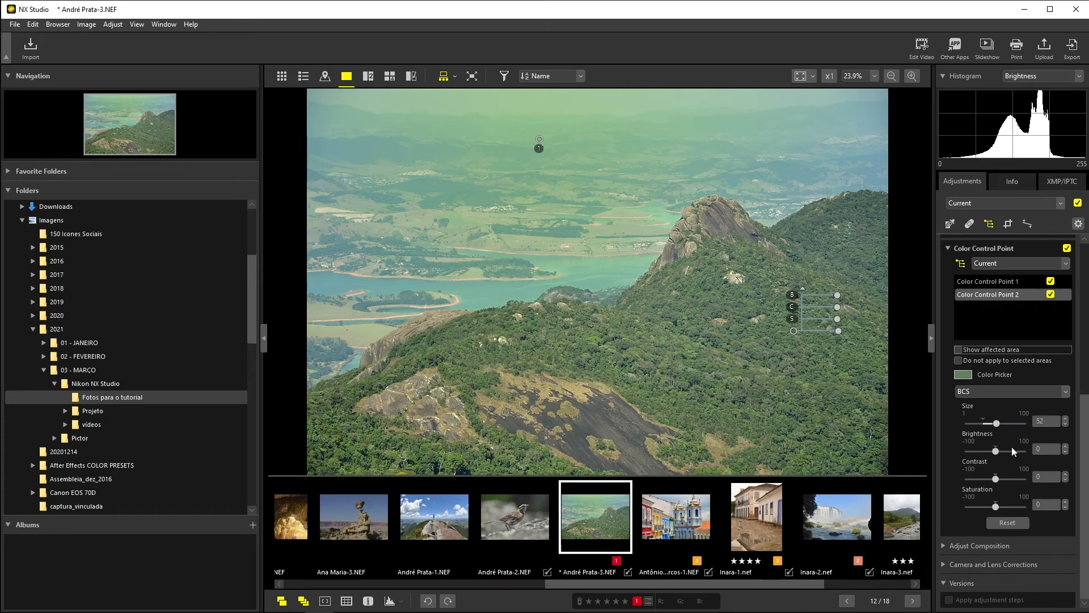
- Set the hillside control point's Hue to 13, Saturation to 19 and Brightness to -38 in HSB mode
left_click(1016, 392)
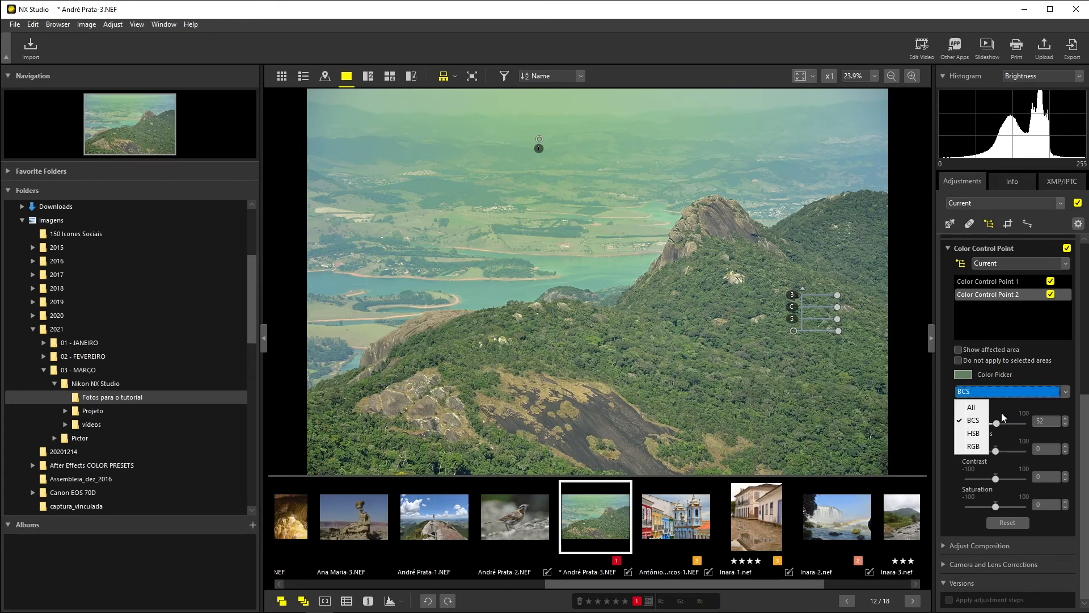
left_click(982, 434)
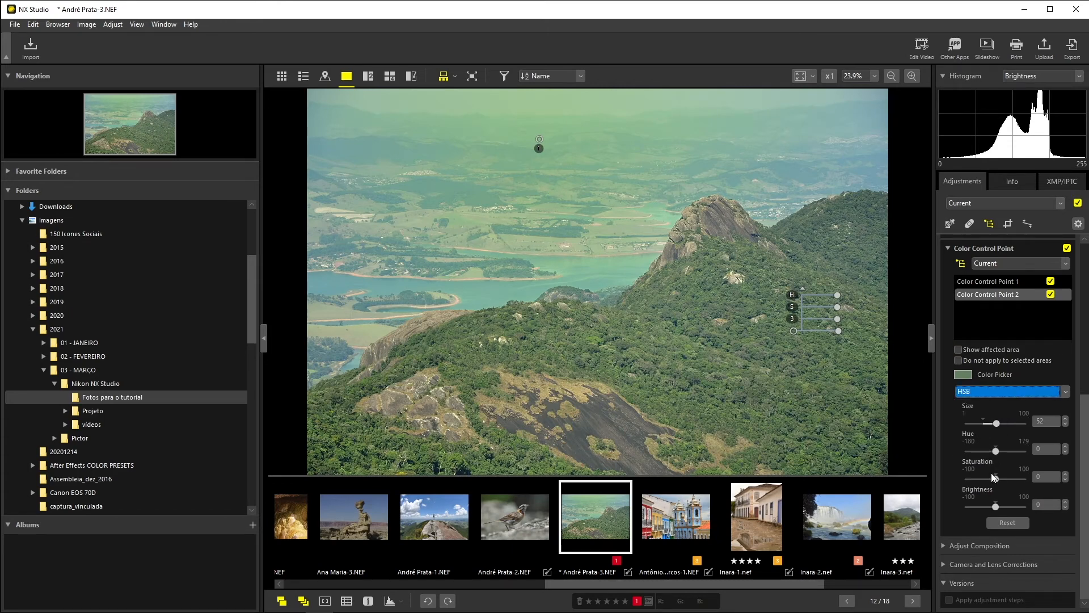
left_click_drag(996, 478, 986, 508)
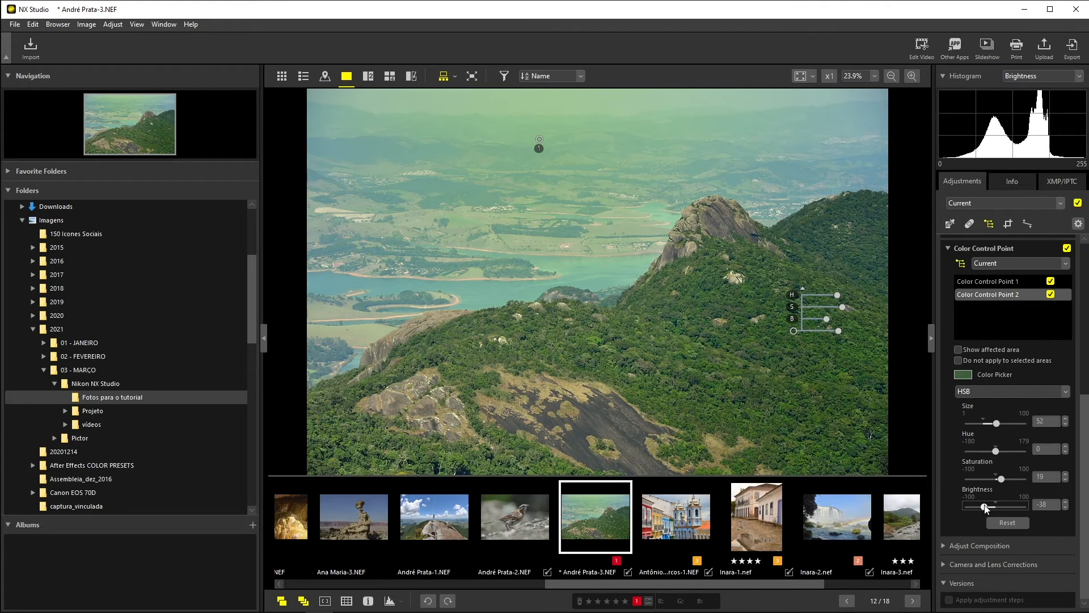
left_click_drag(996, 452, 995, 452)
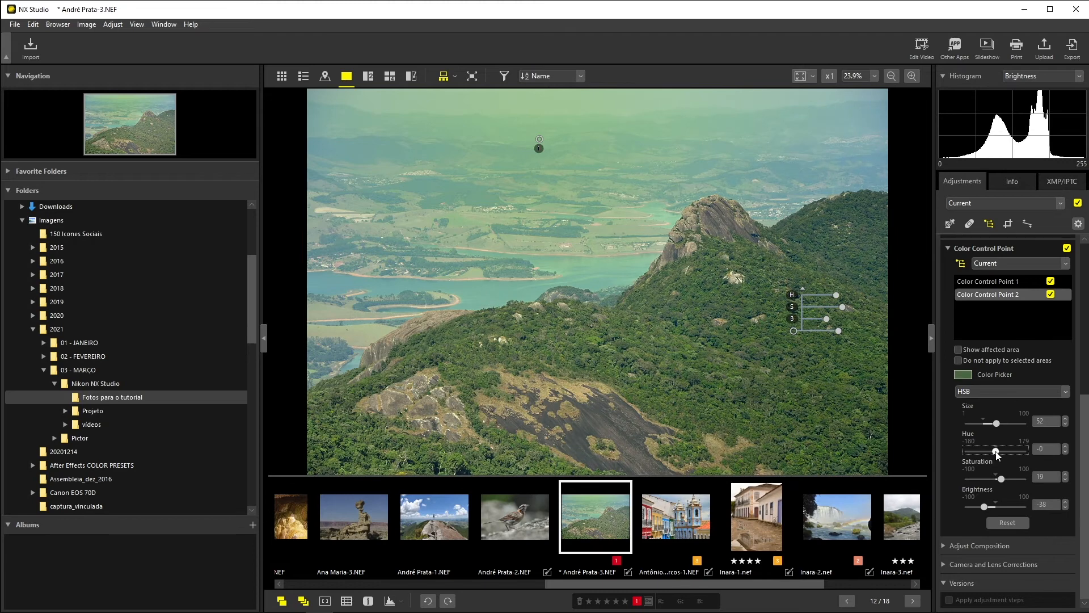
left_click_drag(995, 452, 998, 454)
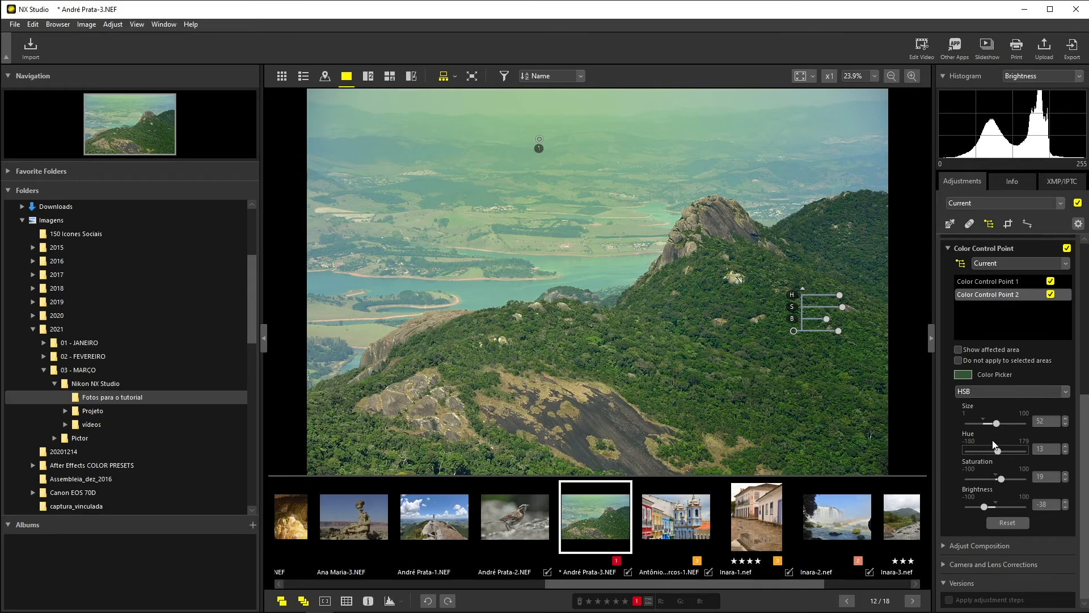
- Open the photo of the colorful colonial buildings and add a green-house Color Control Point of size 36, previewing its affected area
left_click(677, 518)
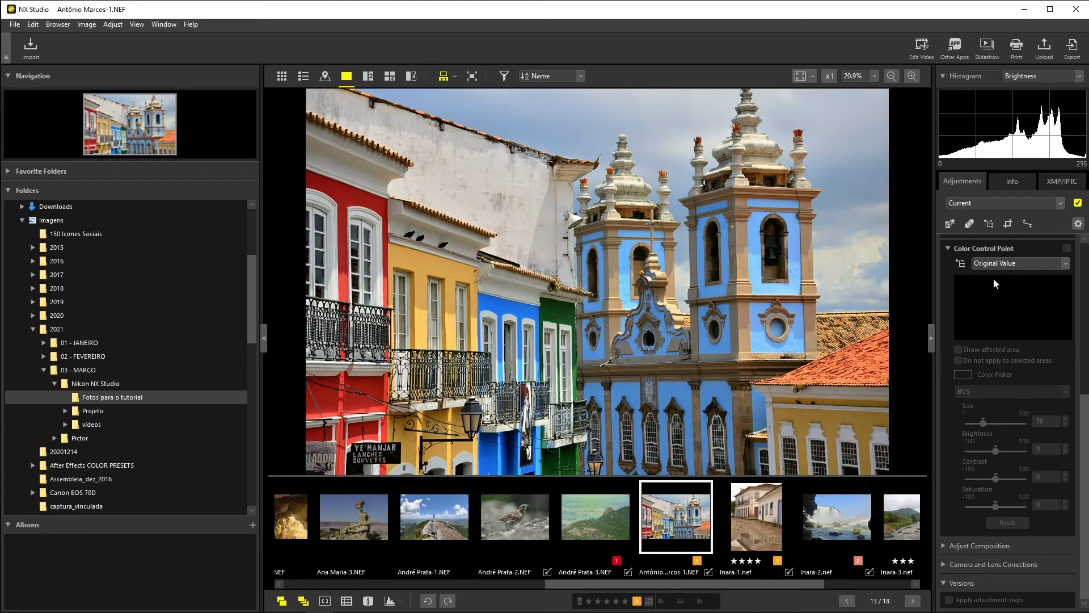
left_click(961, 264)
left_click(557, 312)
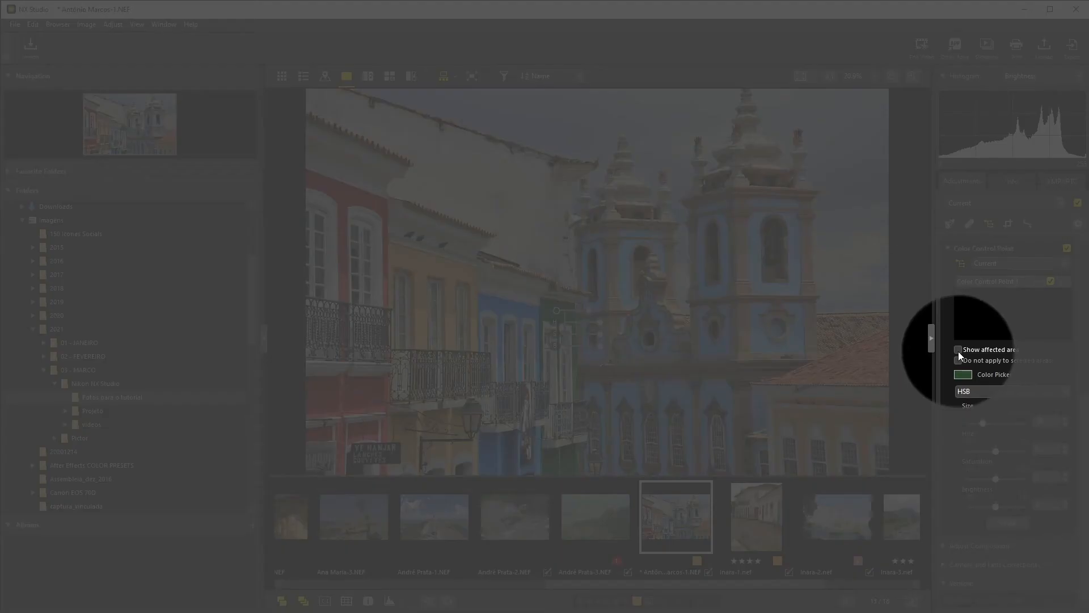
left_click(958, 350)
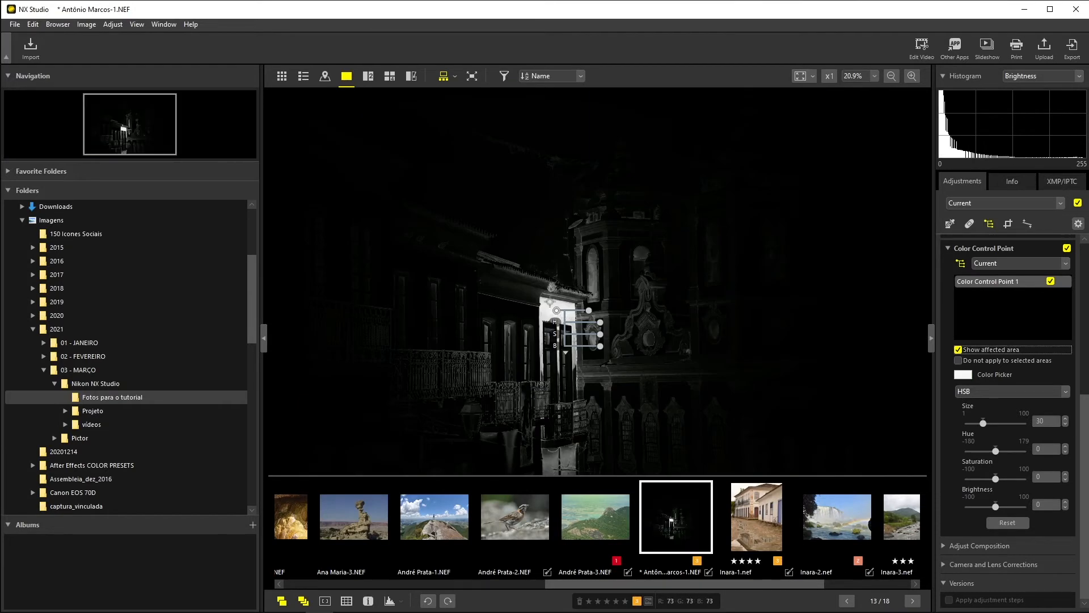
mouse_move(984, 423)
left_mouse_down()
mouse_move(1015, 432)
mouse_move(987, 427)
left_mouse_up()
left_click(958, 349)
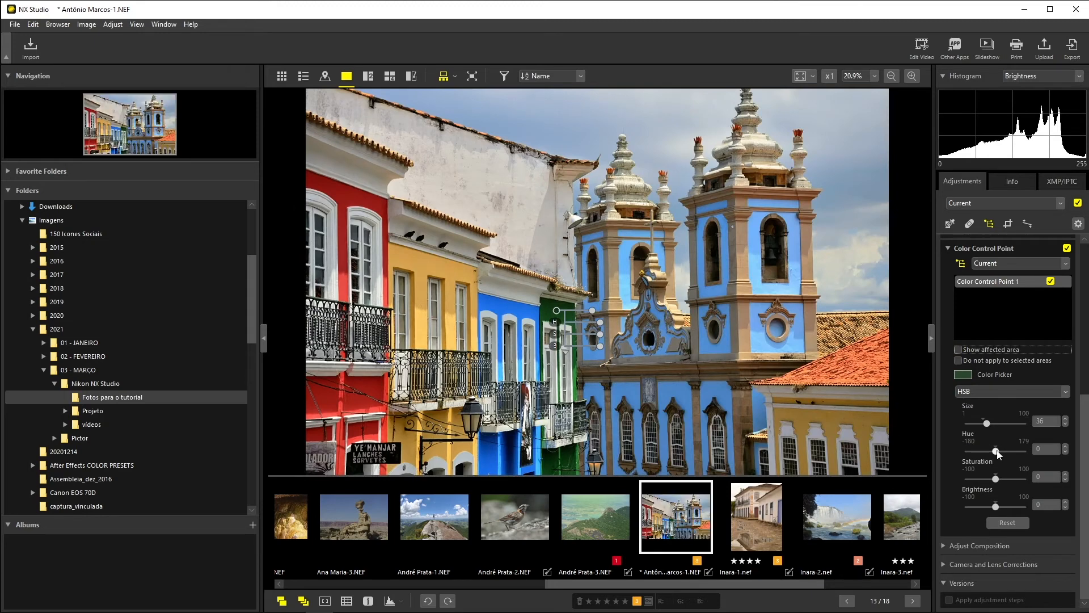
- Set the green house control point's Hue to 60 and lower its Brightness
left_click(996, 452)
mouse_move(997, 454)
left_mouse_down()
mouse_move(987, 454)
mouse_move(1005, 454)
left_mouse_up()
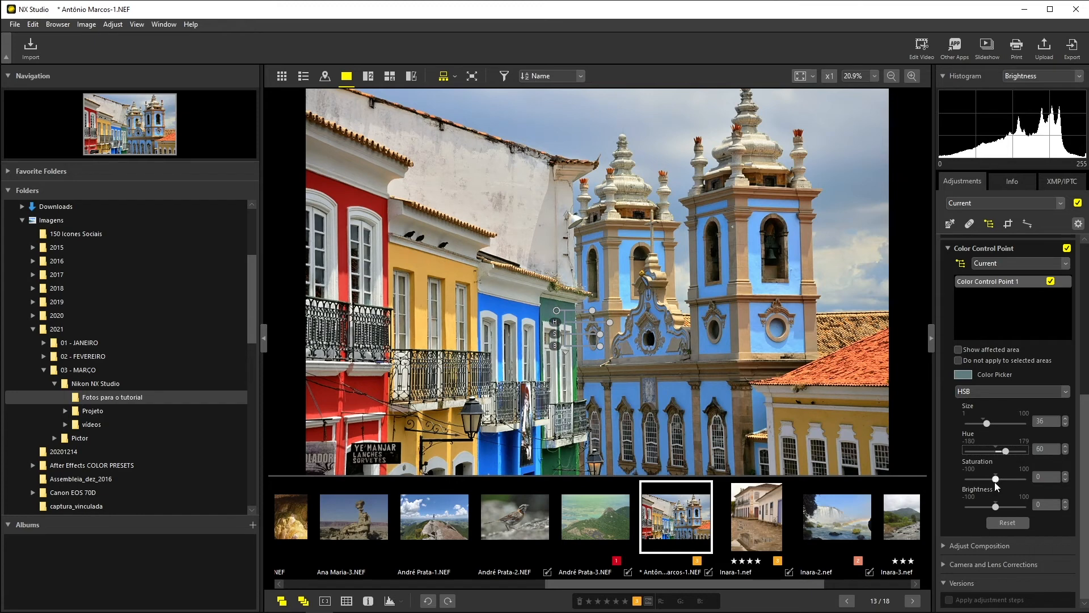
left_click_drag(995, 507, 989, 507)
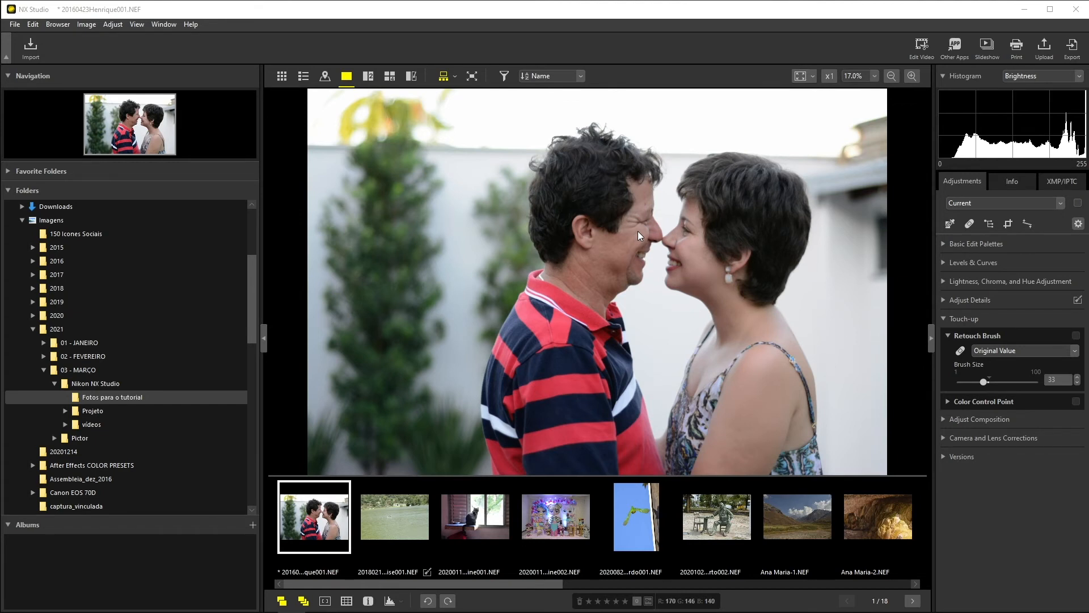
- Zoom to 100% on the couple's faces and activate the Retouch Brush with a brush size of 25
left_click(687, 244)
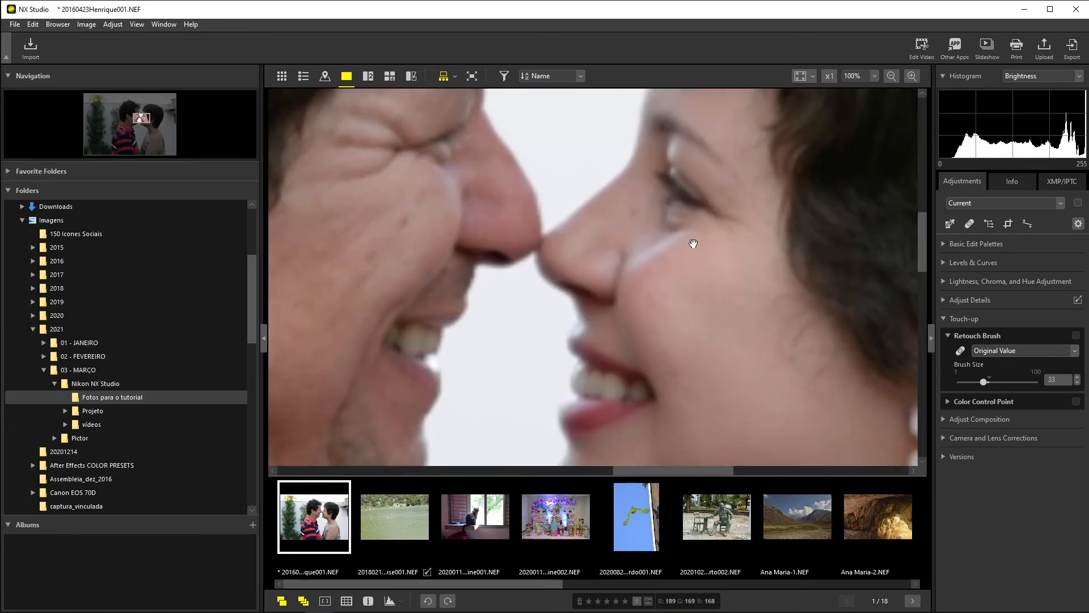
mouse_move(690, 274)
left_mouse_down()
mouse_move(661, 219)
mouse_move(695, 199)
mouse_move(783, 211)
left_mouse_up()
left_click(961, 350)
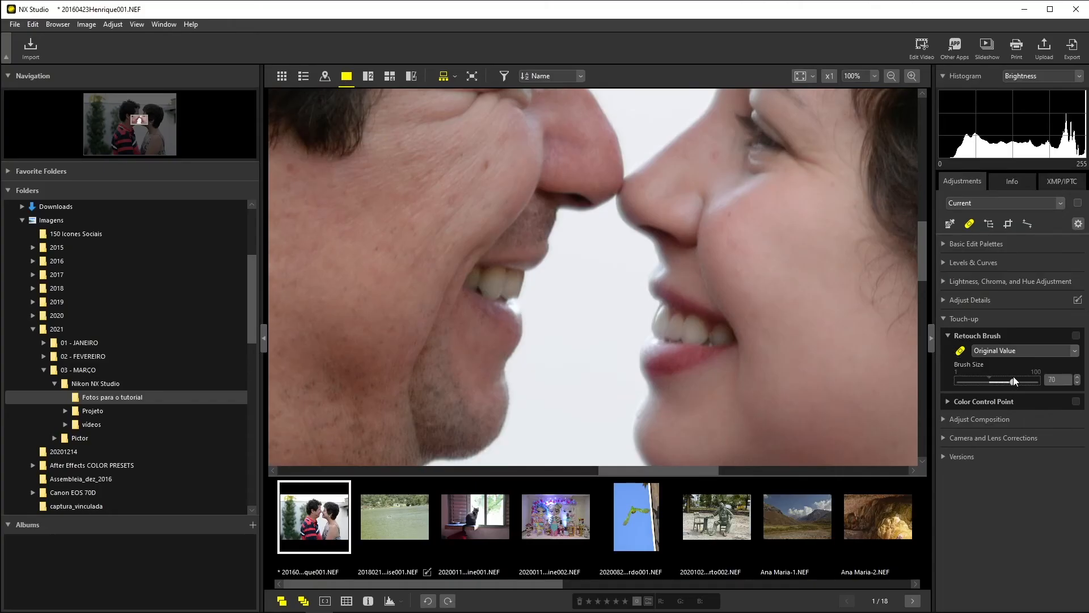
left_click_drag(1013, 376, 1012, 376)
left_click_drag(1014, 383, 1039, 382)
left_click_drag(960, 381, 977, 382)
- Retouch the skin blemishes on the woman's nose and cheek and on the man's cheek
left_click(717, 160)
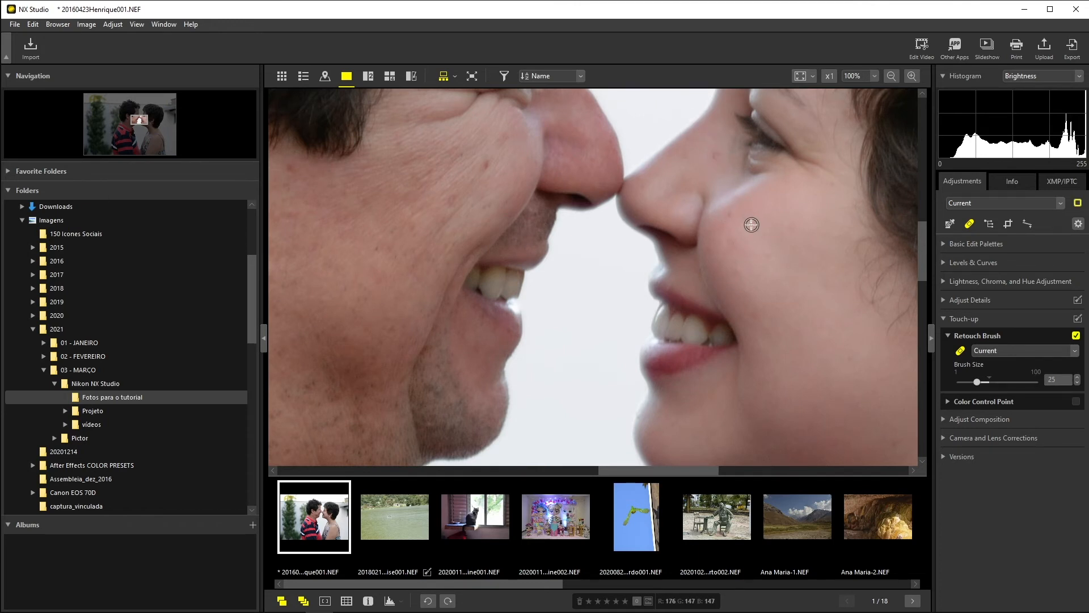
left_click(730, 220)
left_click(486, 164)
- Inspect the couple's skin around the necks, ear, eyes and chins, and leave the Retouch Brush with the whole photo fitted in view
left_click_drag(920, 240, 926, 264)
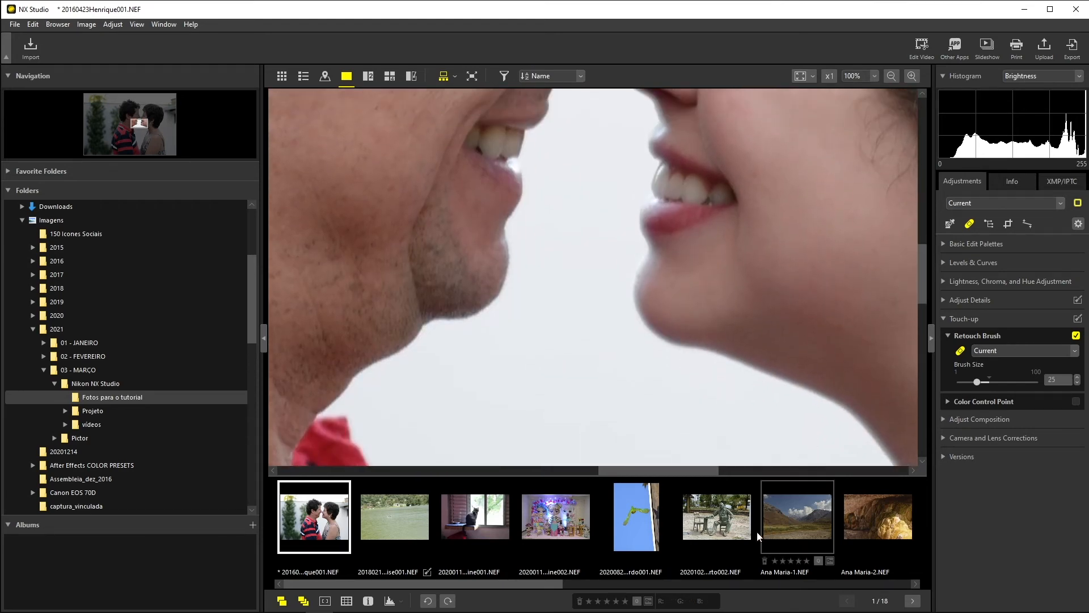
left_click_drag(702, 472, 622, 480)
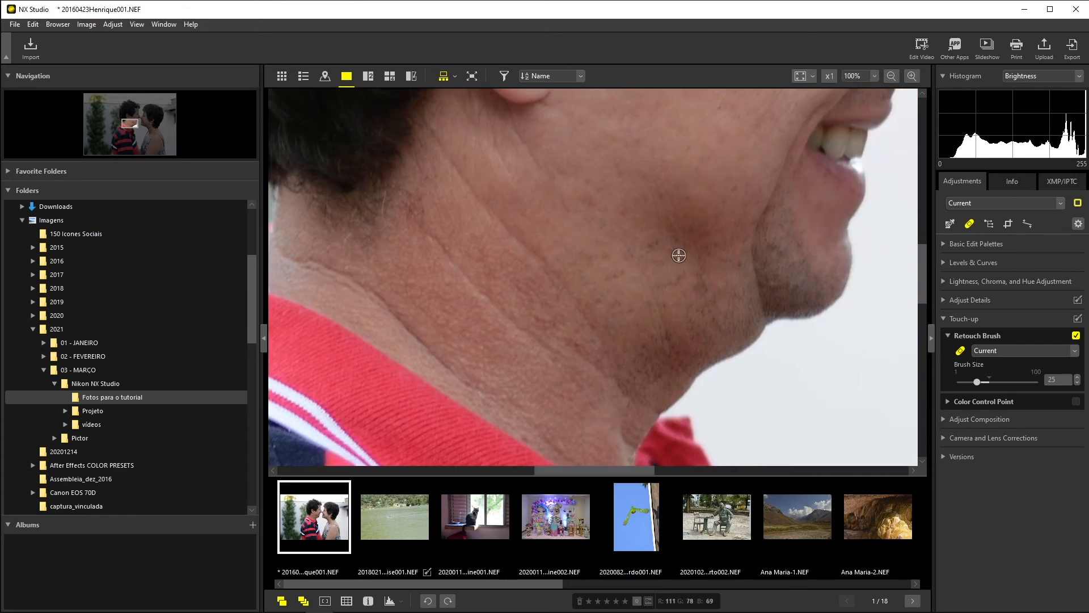
left_click_drag(924, 270, 923, 220)
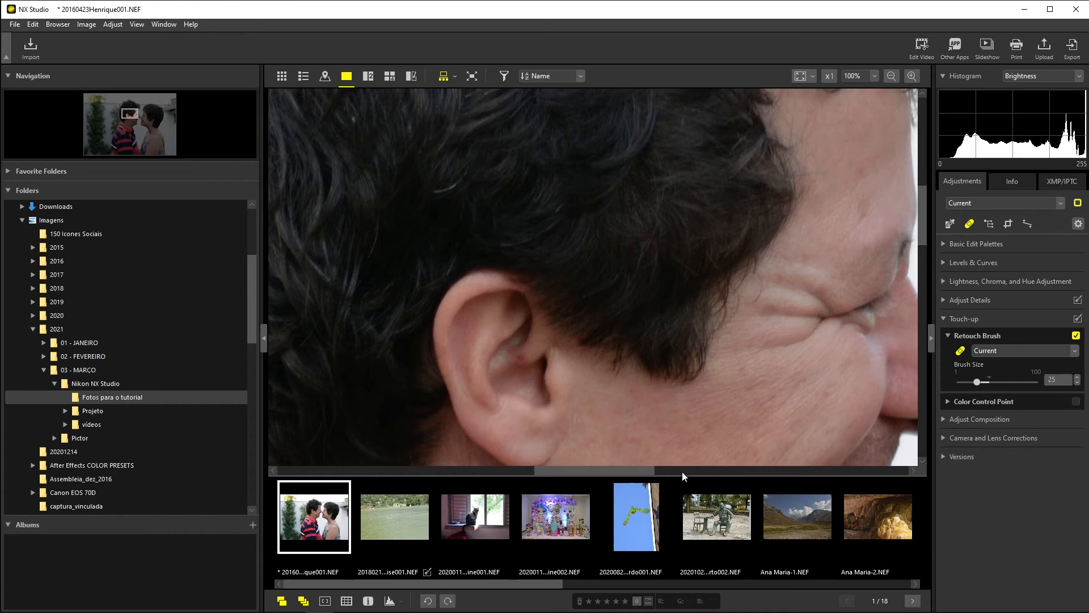
left_click_drag(646, 471, 726, 472)
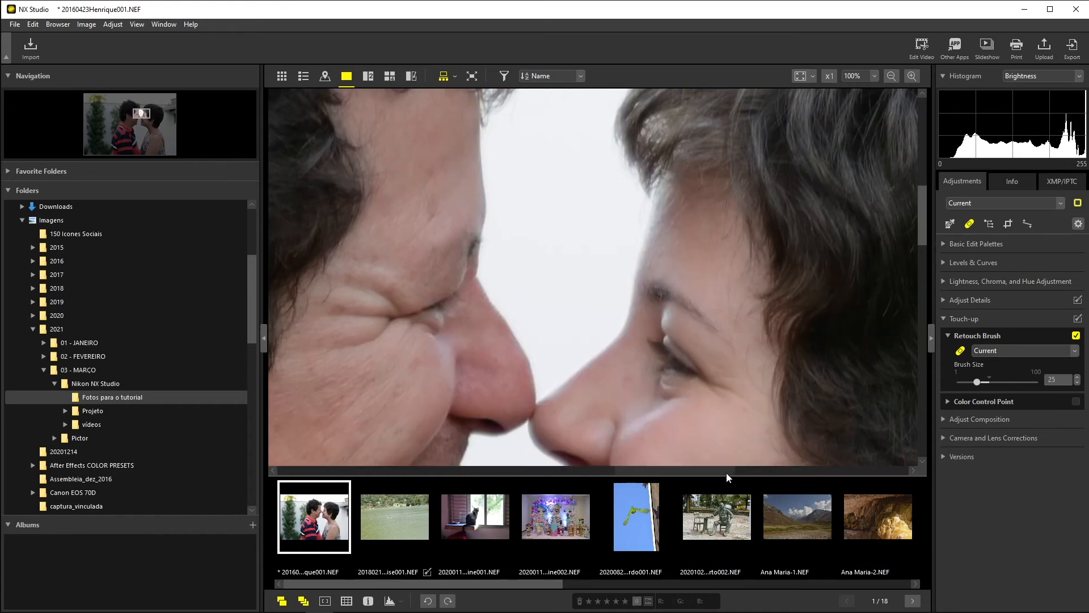
left_click_drag(921, 236, 896, 288)
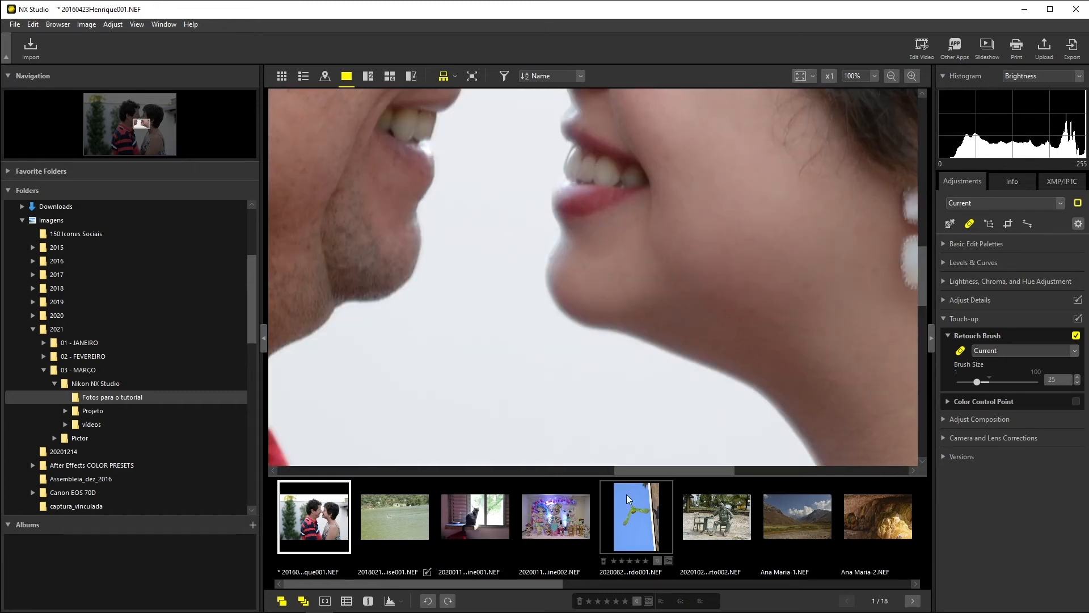
left_click(959, 350)
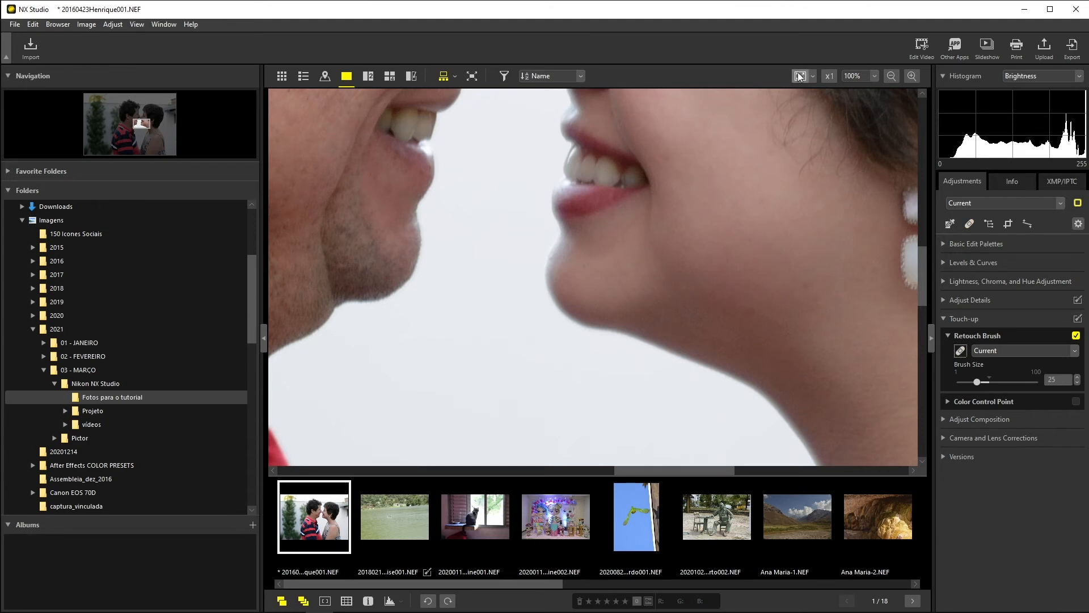
left_click(800, 76)
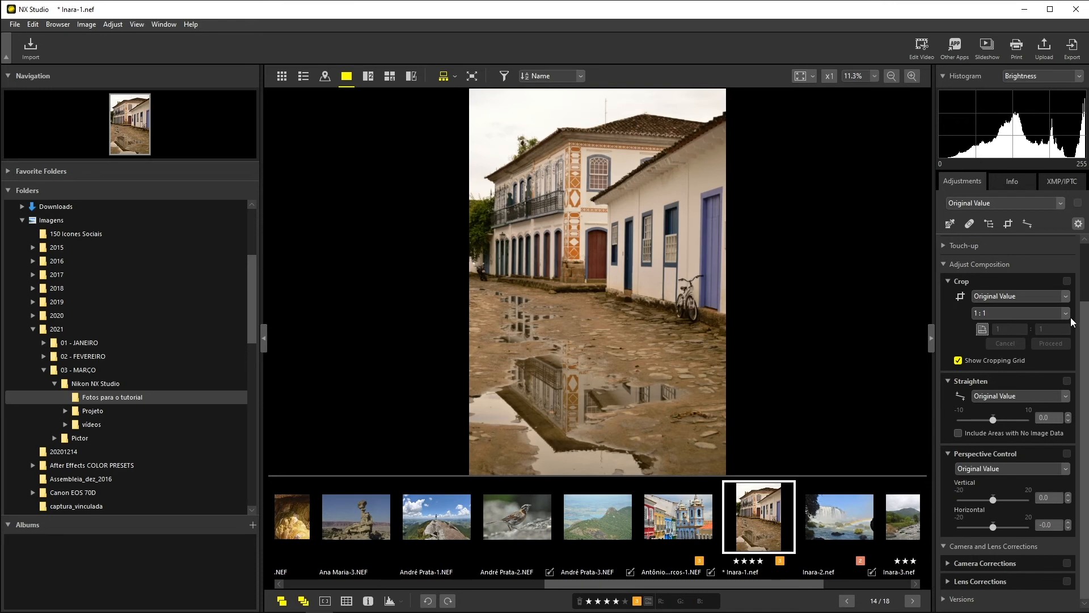
- Crop the cobblestone street photo to a 4:3 ratio, spanning its full width and trimming the sky above and puddle below
left_click(1063, 298)
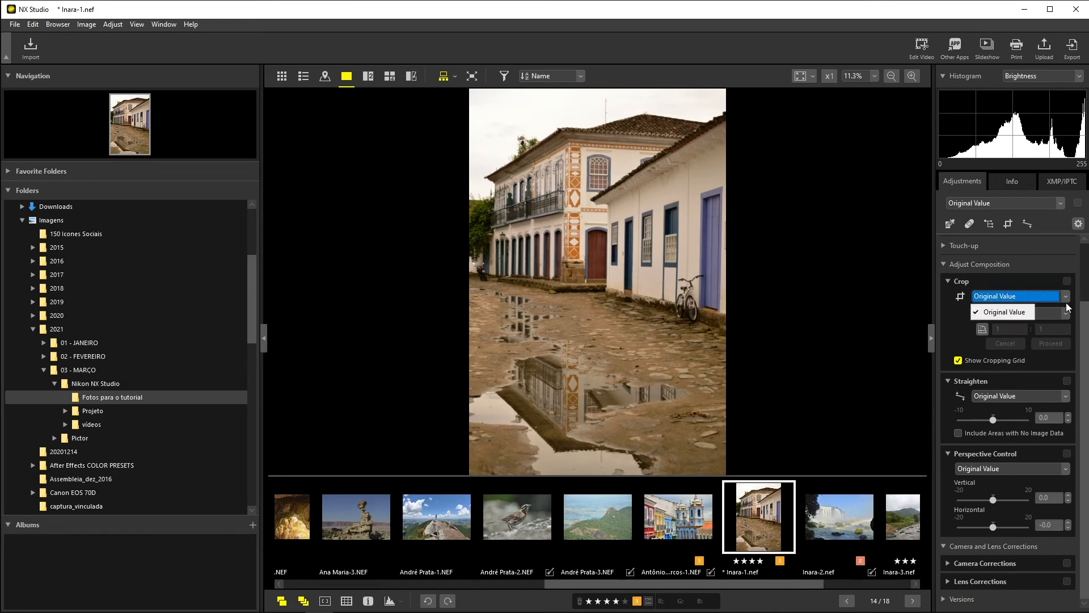
left_click(1066, 314)
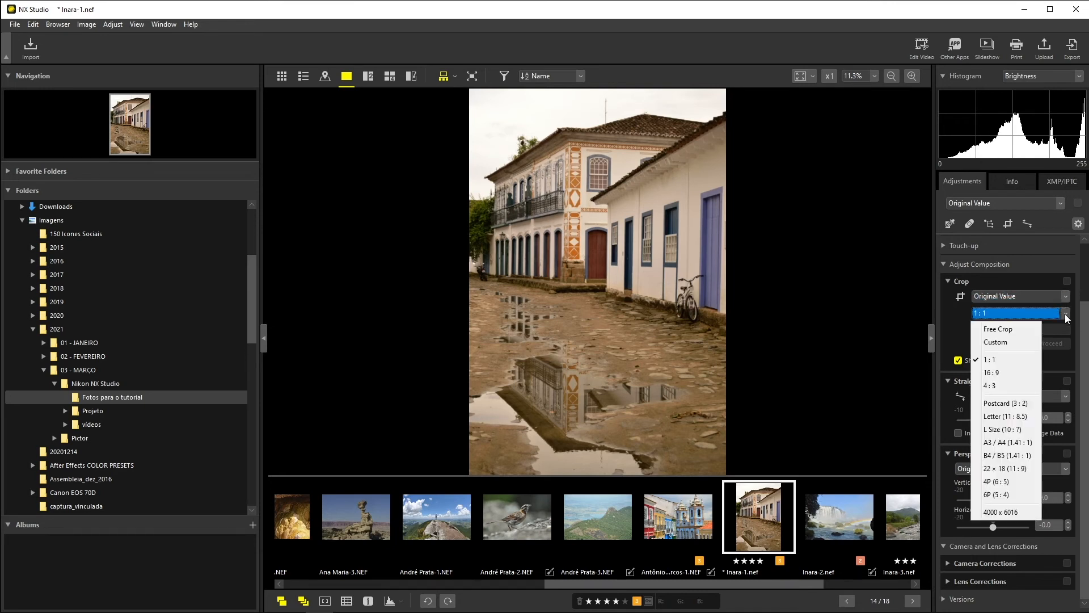
left_click(1017, 386)
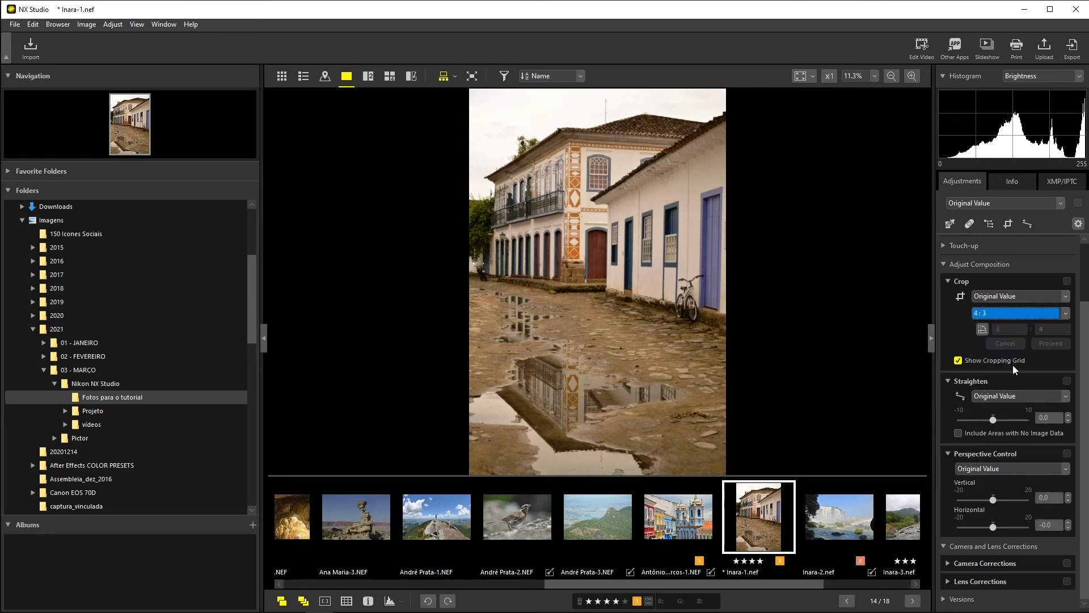
left_click(960, 295)
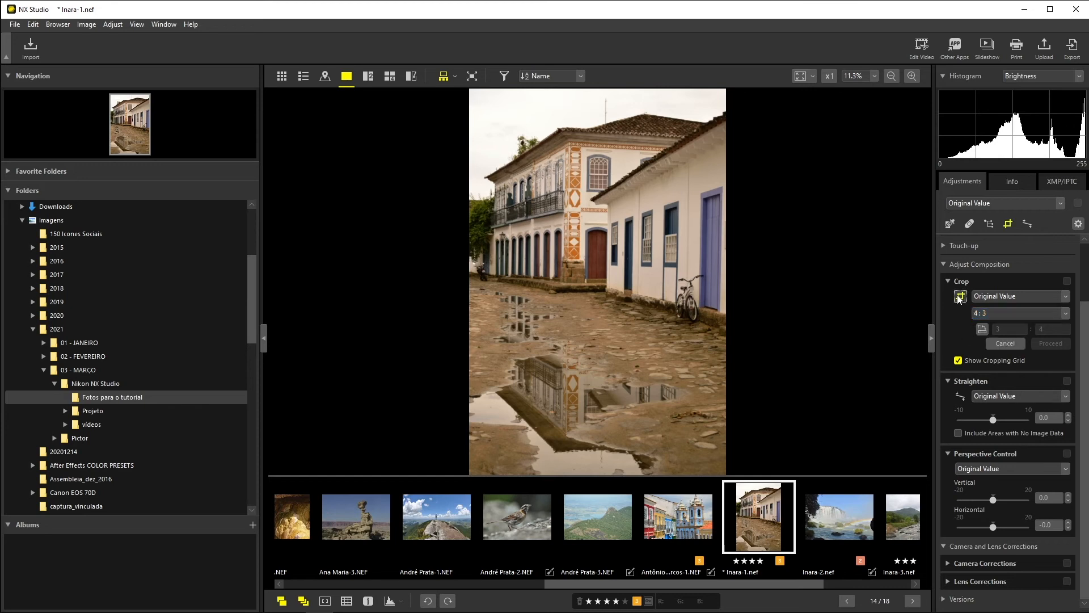
left_click_drag(489, 109, 779, 409)
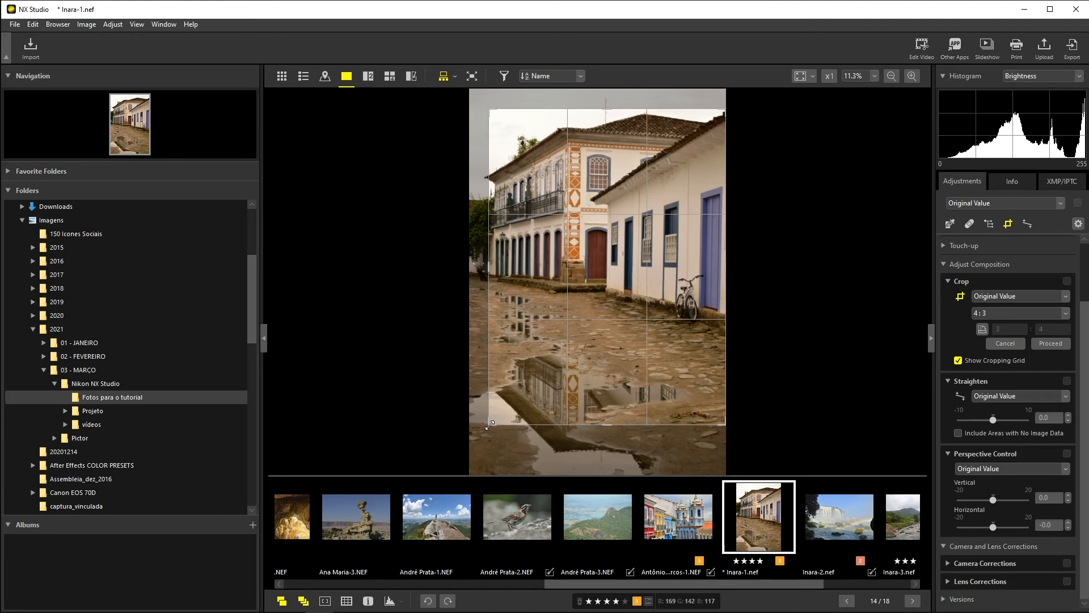
left_click_drag(490, 424, 450, 445)
left_click_drag(598, 137, 599, 116)
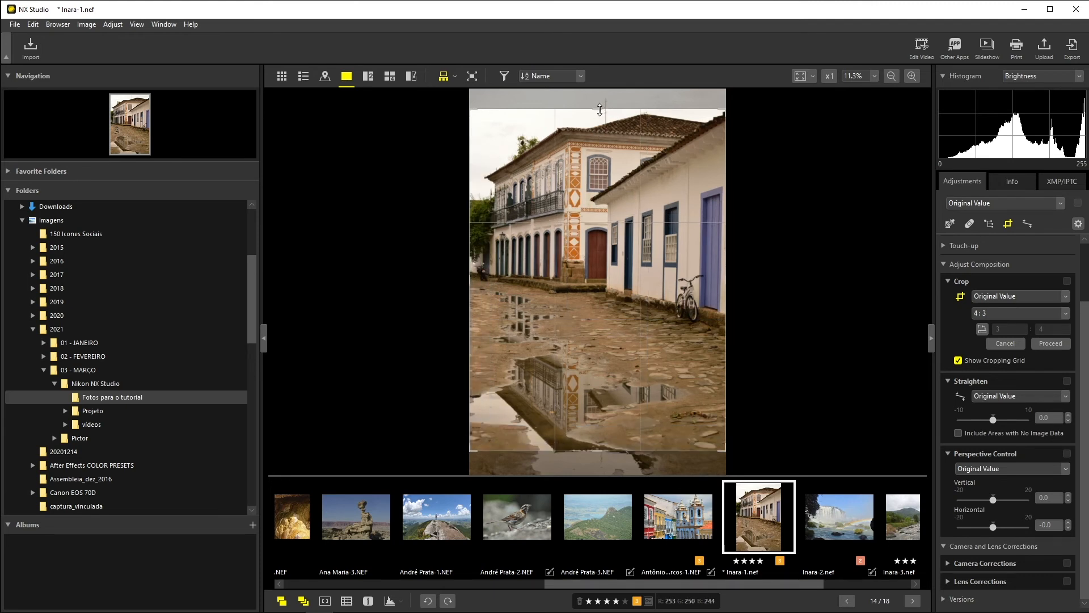
mouse_move(593, 154)
left_mouse_down()
mouse_move(593, 186)
mouse_move(591, 149)
mouse_move(590, 169)
left_mouse_up()
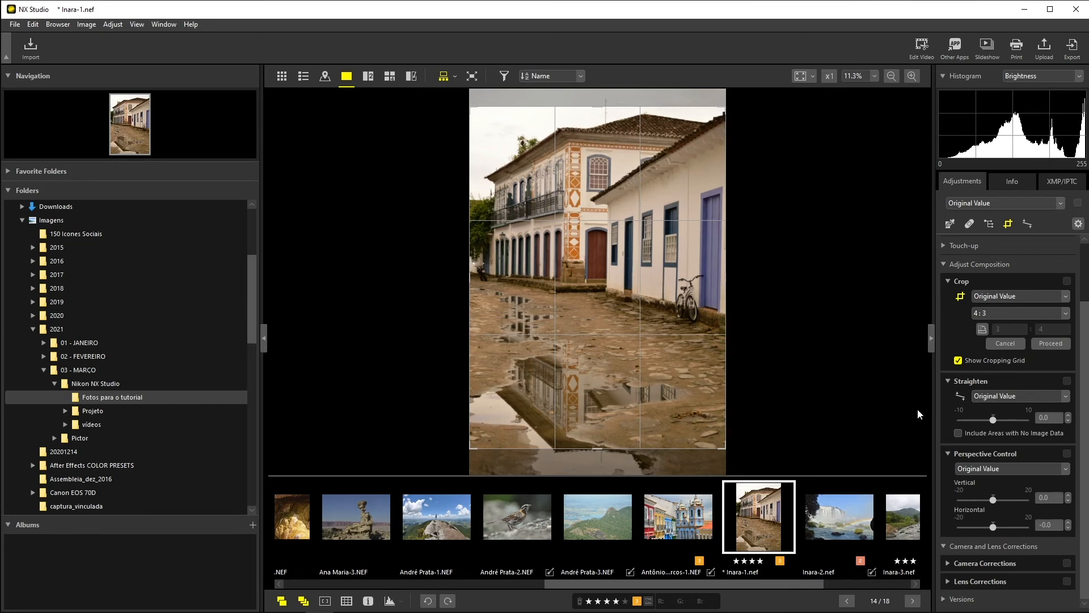
left_click(1049, 343)
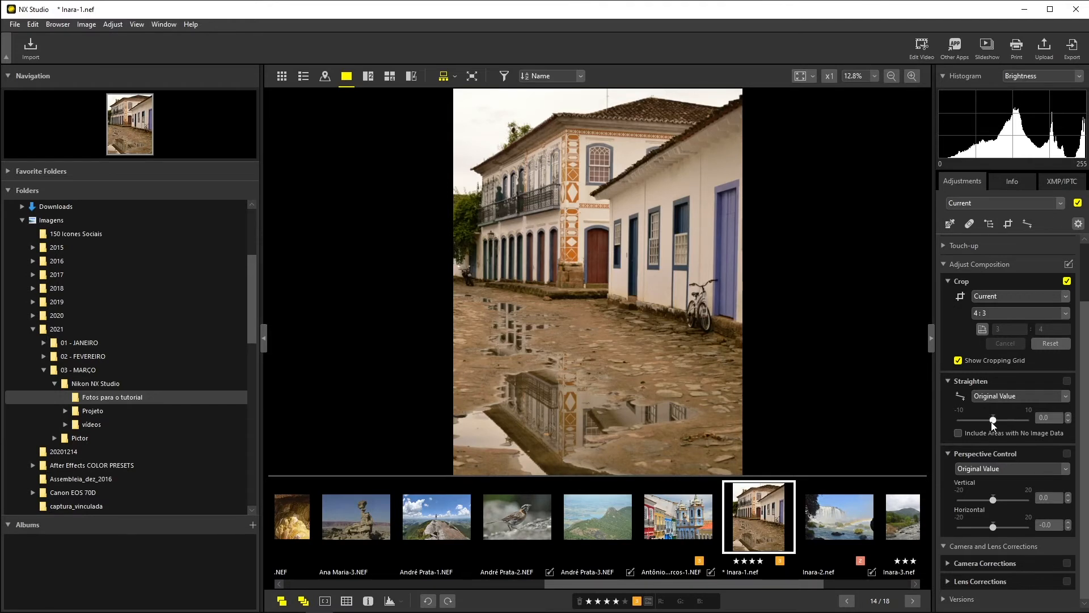
- Try straightening the cropped street photo by -1.2 and return the angle to 0.0
left_click_drag(992, 420, 989, 420)
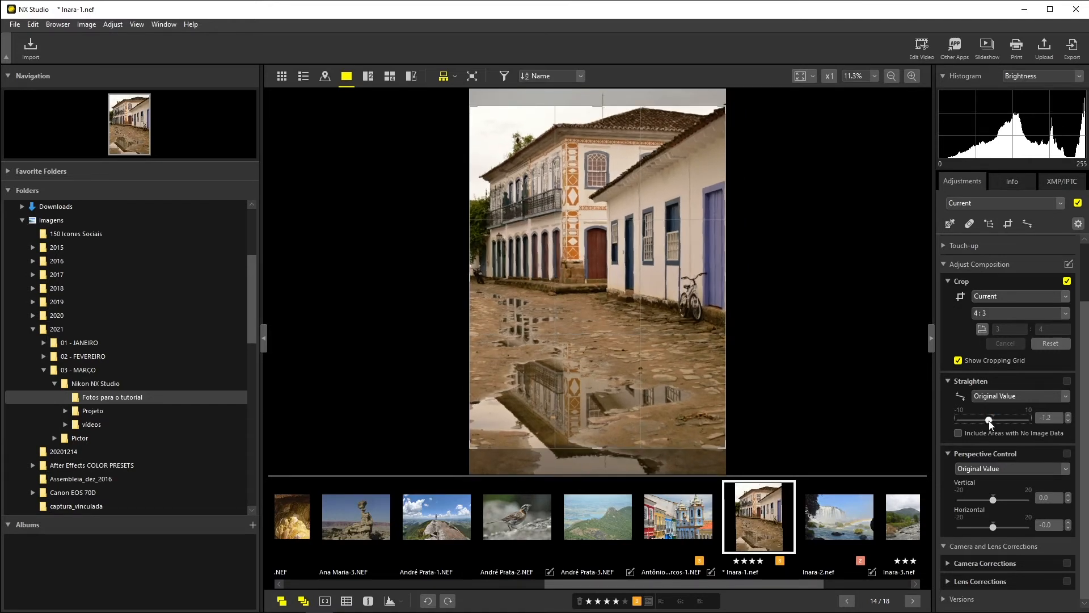
left_click_drag(990, 420, 993, 423)
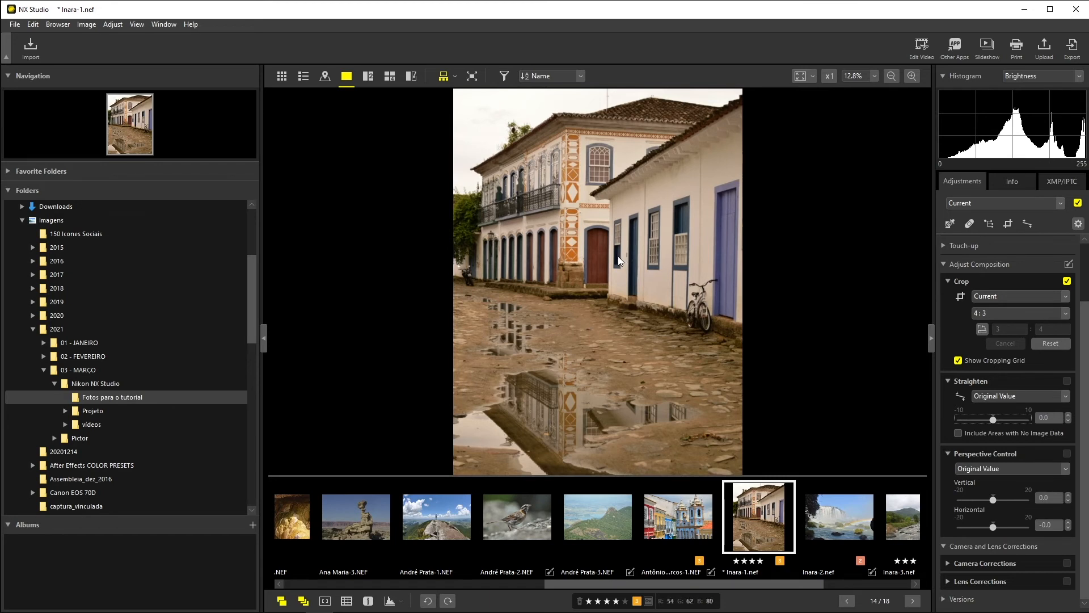
- Set the street photo's vertical perspective to 2.7 after trying negative values, and try shifting the horizontal perspective to both sides
left_click(1002, 465)
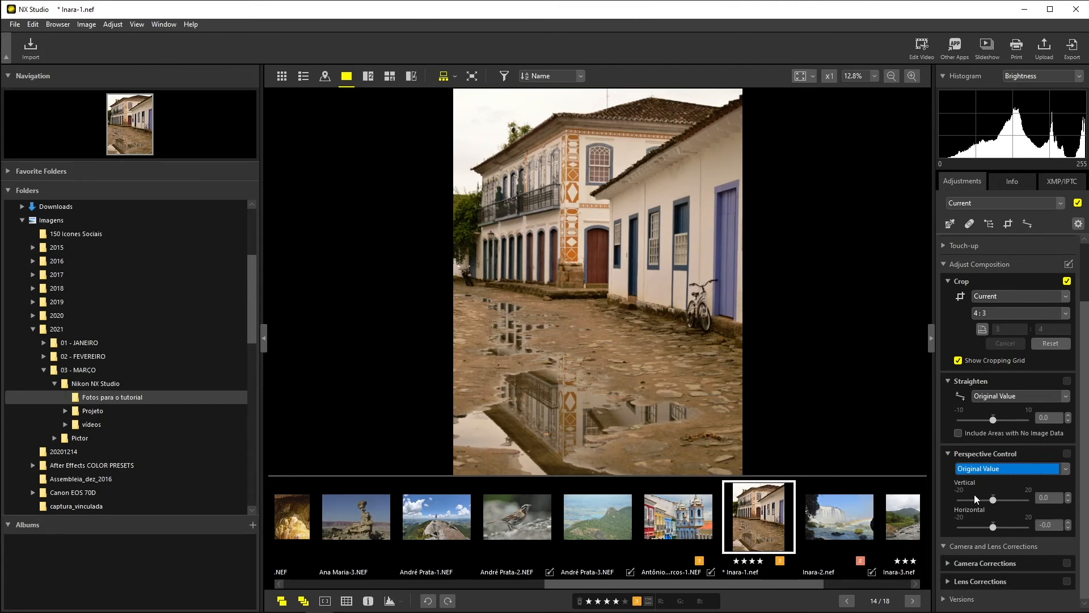
left_click_drag(995, 498, 990, 499)
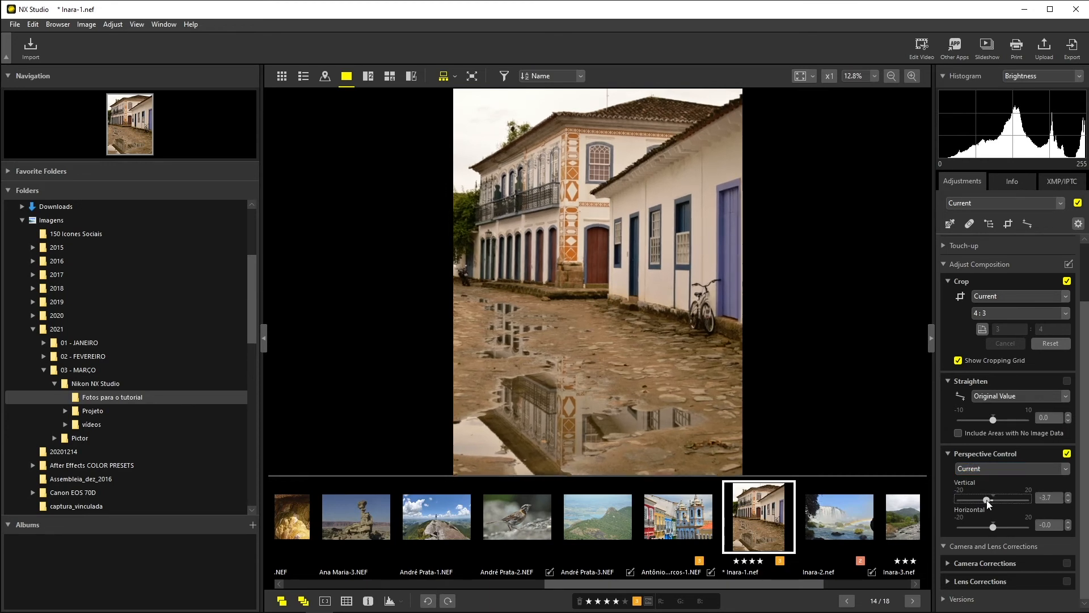
left_click_drag(986, 499, 998, 499)
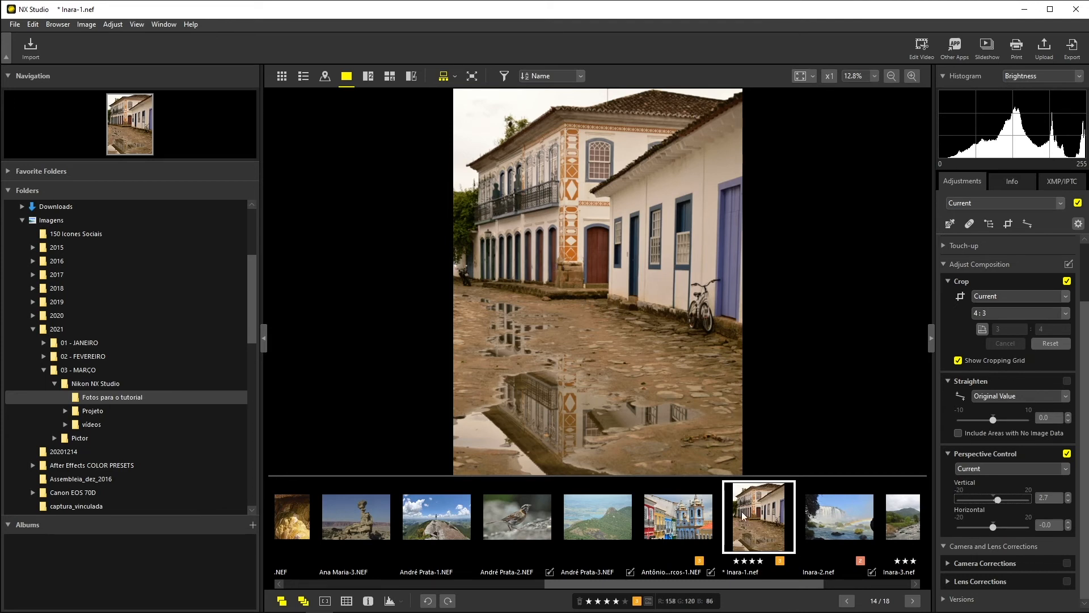
left_click_drag(993, 528, 1000, 528)
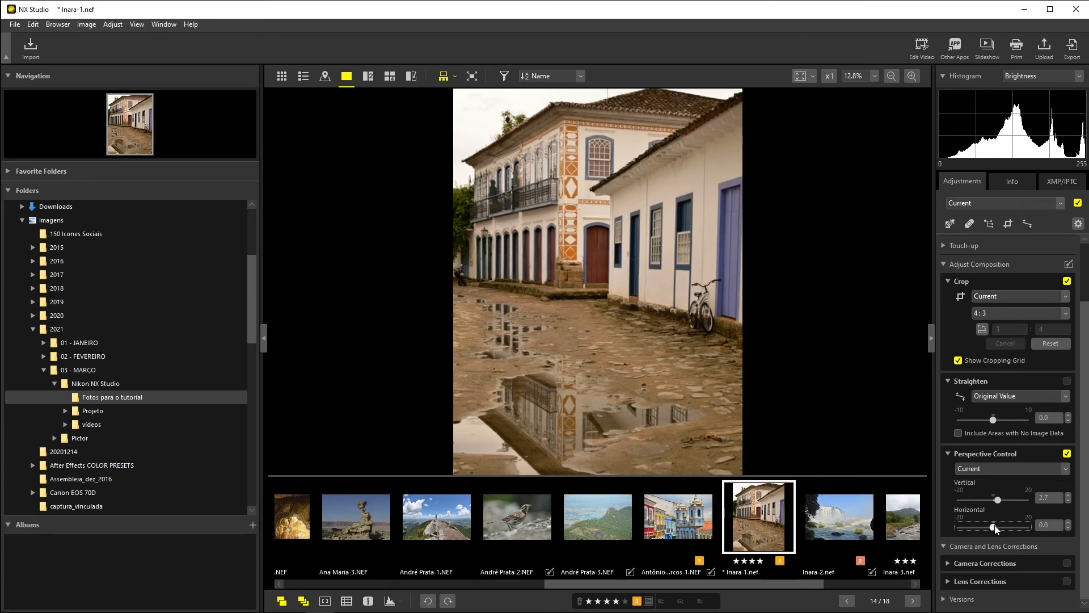
left_click_drag(1000, 528, 994, 526)
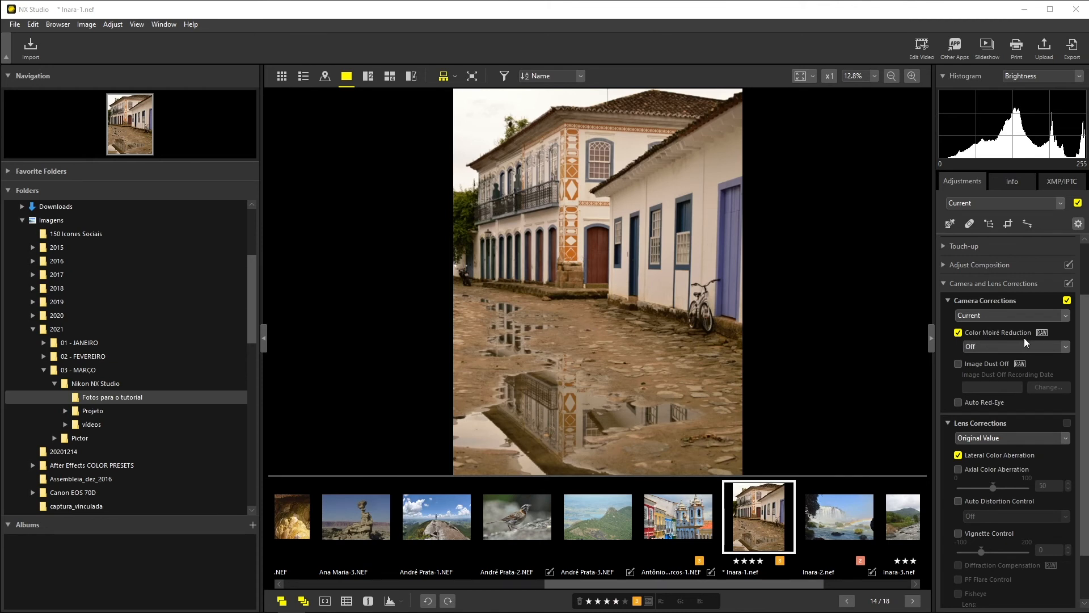
- Set Color Moiré Reduction to Low and try enabling Image Dust Off, cancelling the reference photo folder selection
left_click(1065, 347)
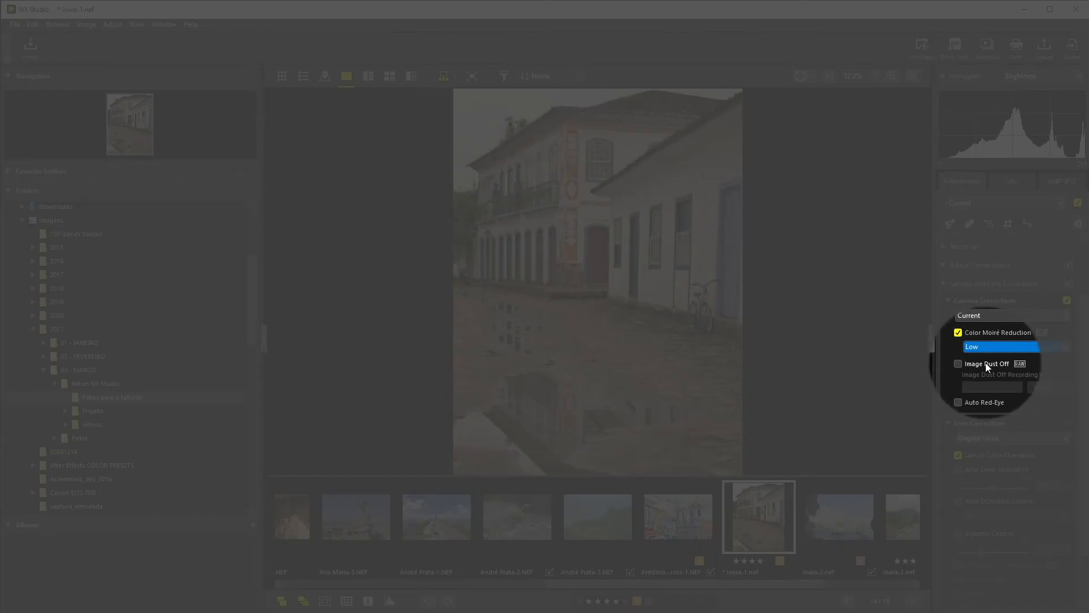
left_click(983, 366)
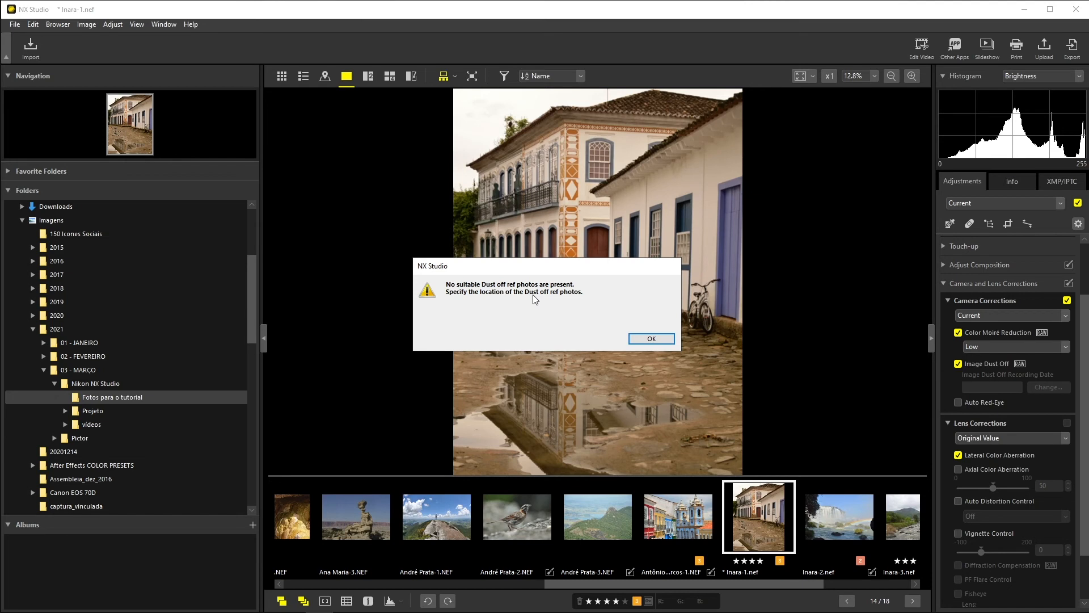
left_click(631, 339)
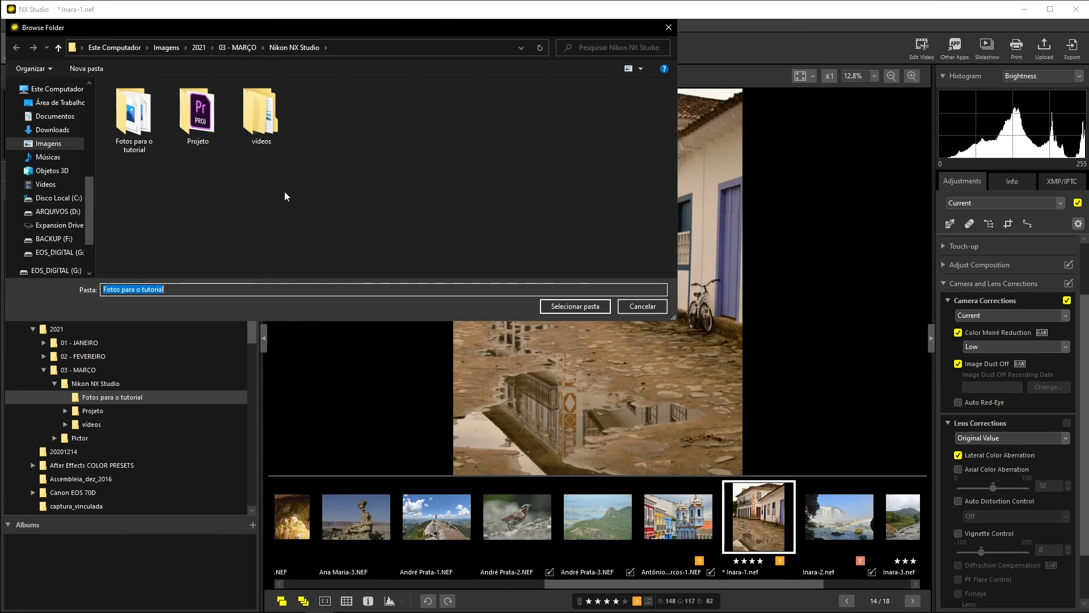
left_click(662, 306)
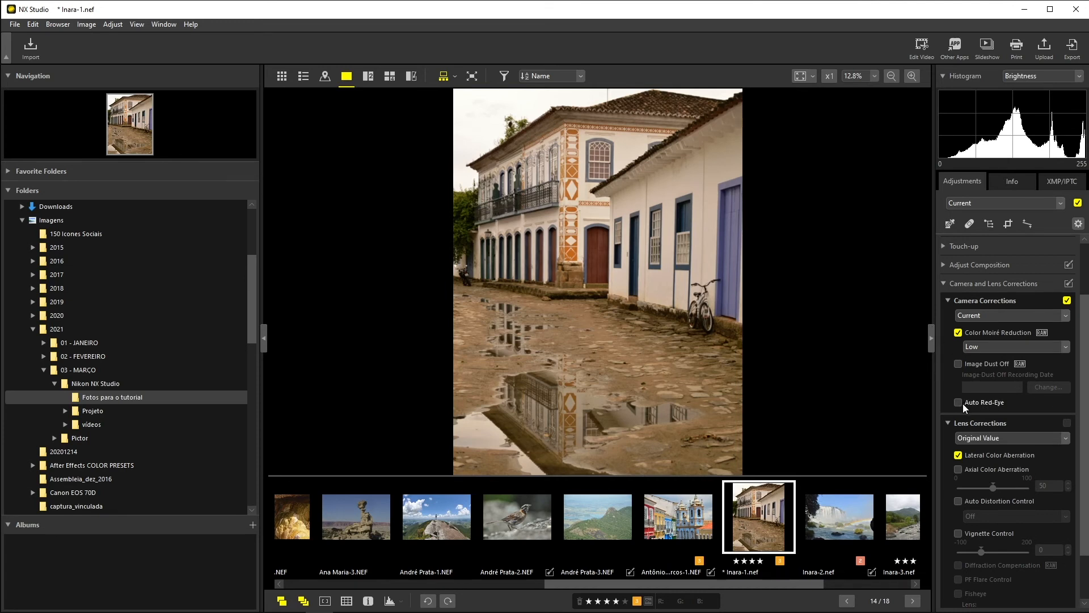
- Try the Auto Red-Eye correction on the street photo and turn it off again
key("Tab")
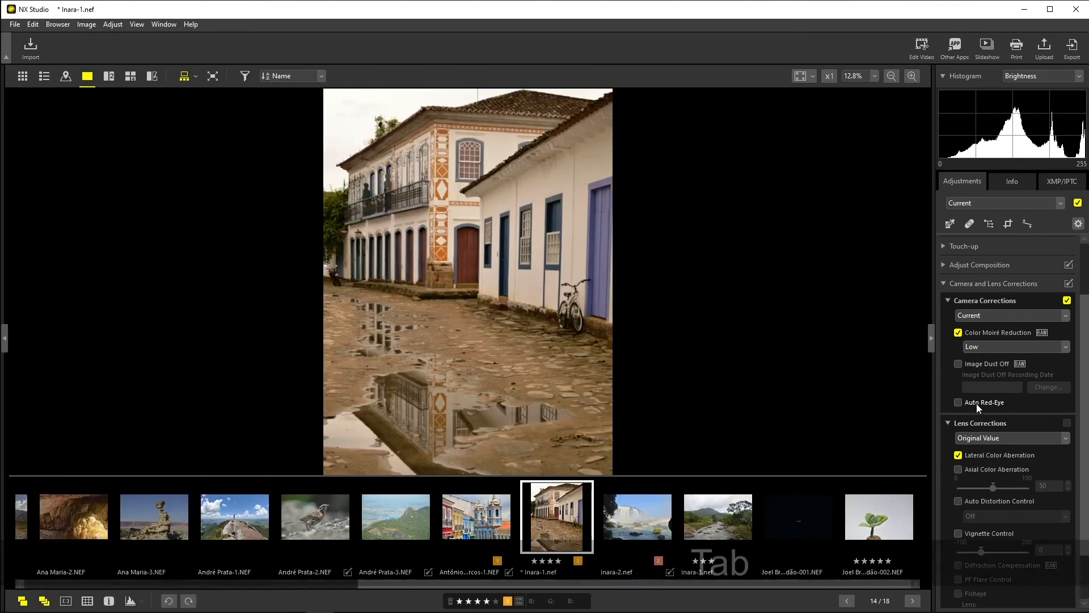
key("Tab")
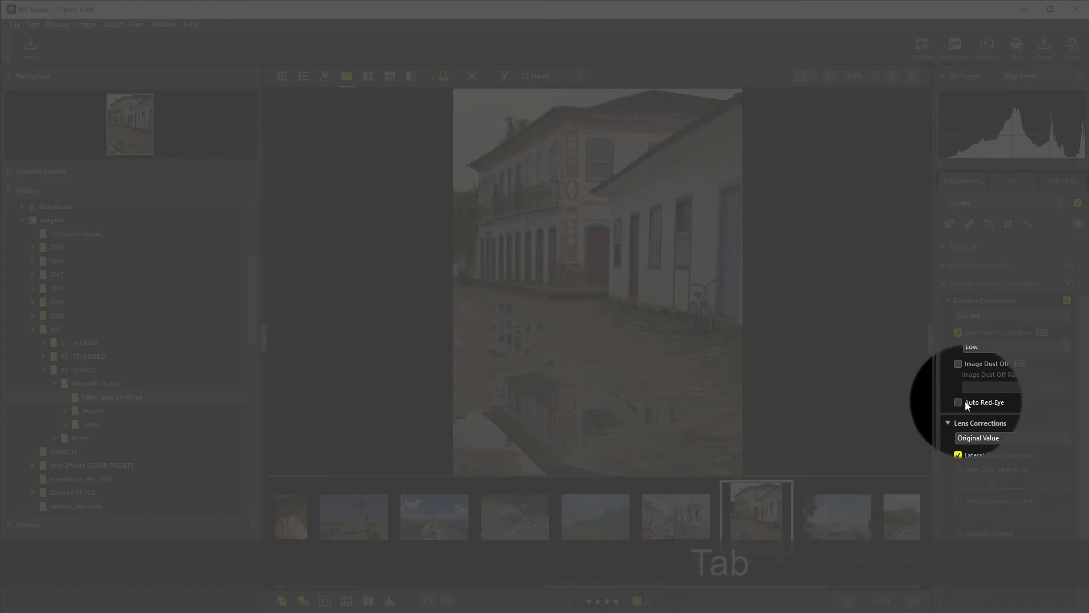
left_click(961, 402)
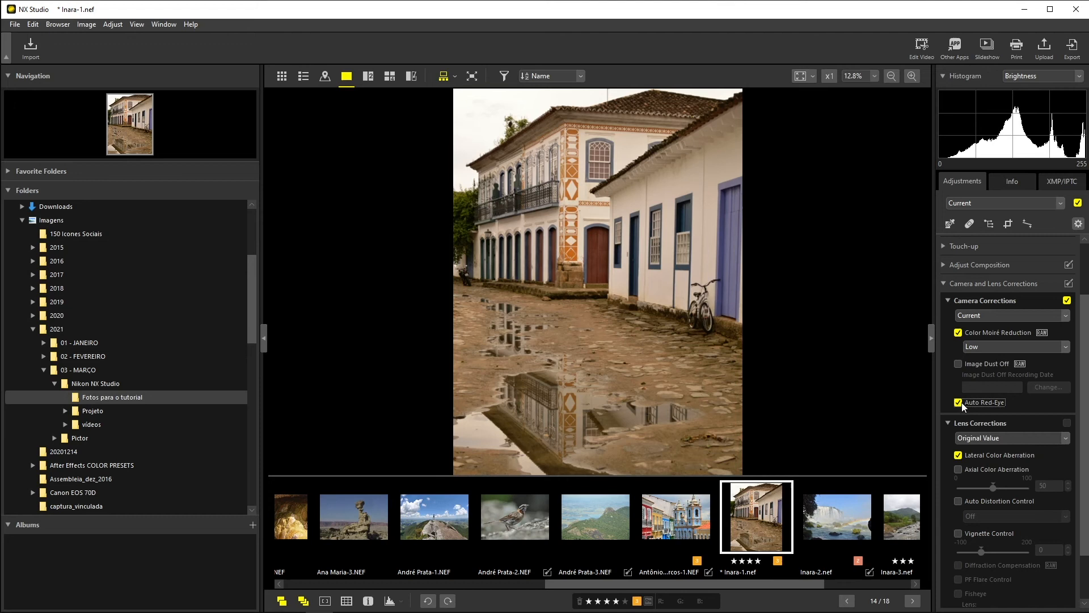
left_click(958, 403)
- Enable Axial Color Aberration correction and set Auto Distortion Control to On for the street photo
scroll(1077, 430, "down", 2)
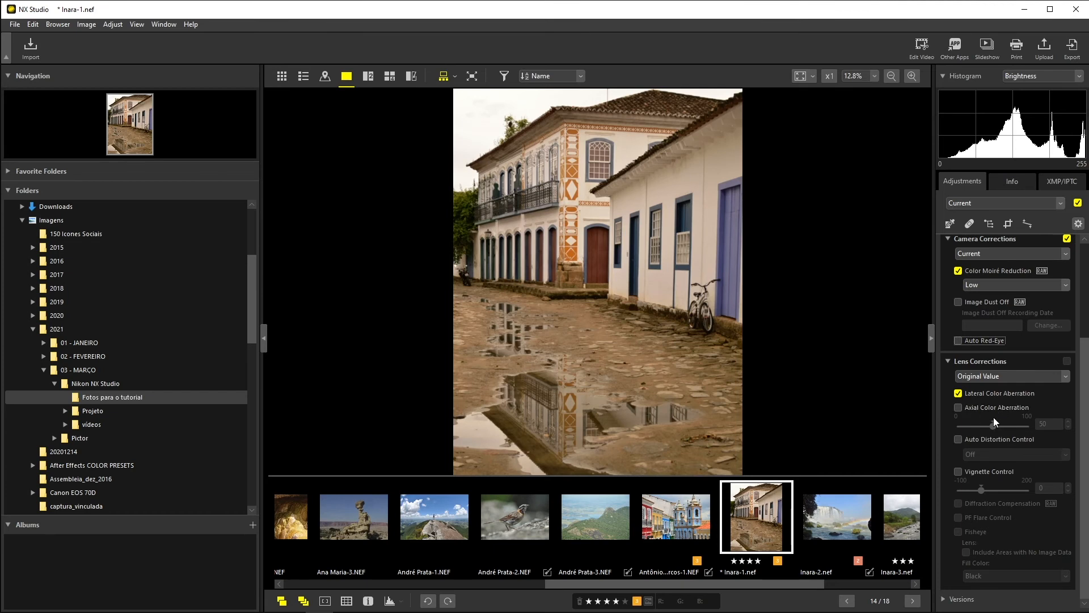
left_click(959, 406)
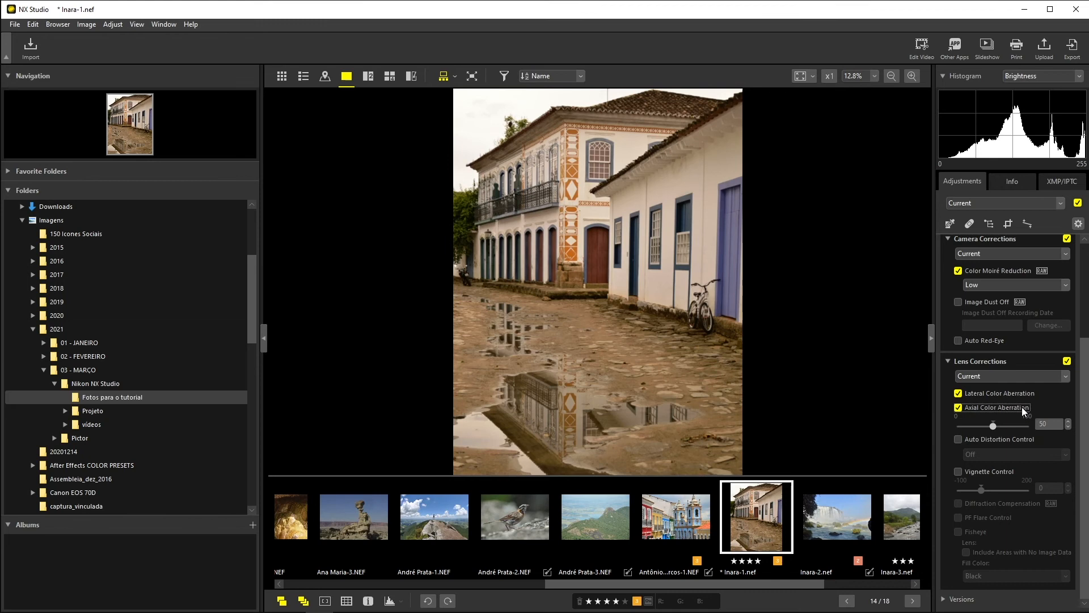
left_click(970, 440)
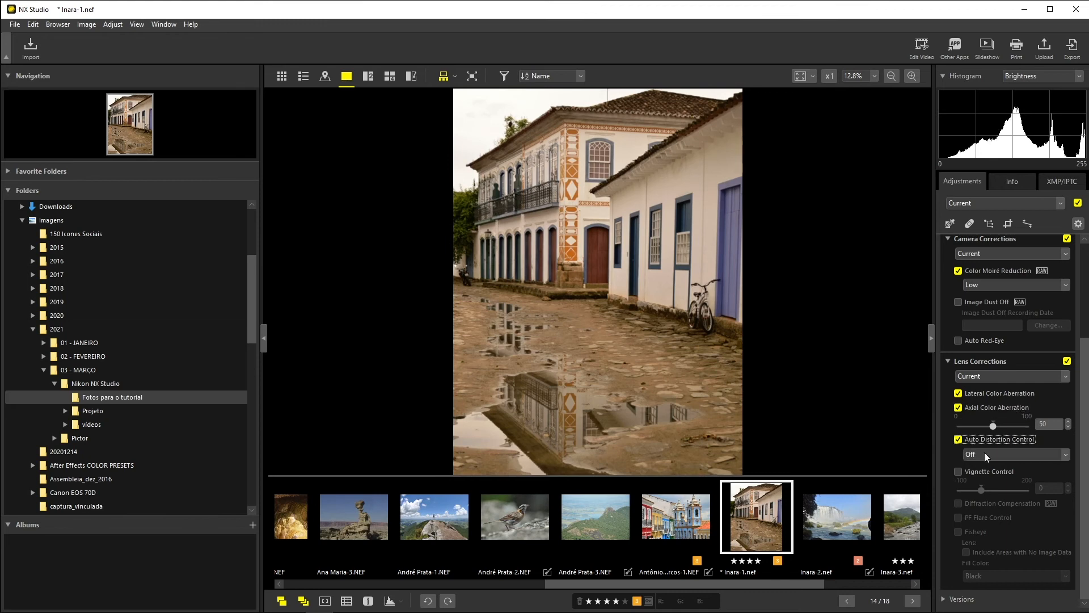
left_click(982, 452)
left_click(982, 484)
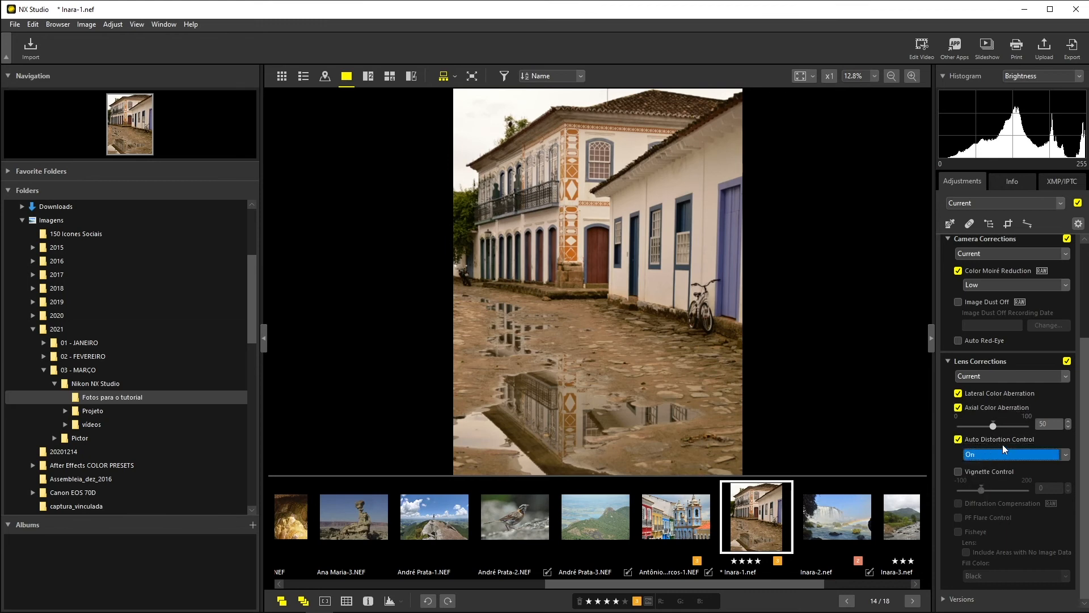
- Enable Vignette Control, try it at -54, and raise it to a positive value
left_click(957, 471)
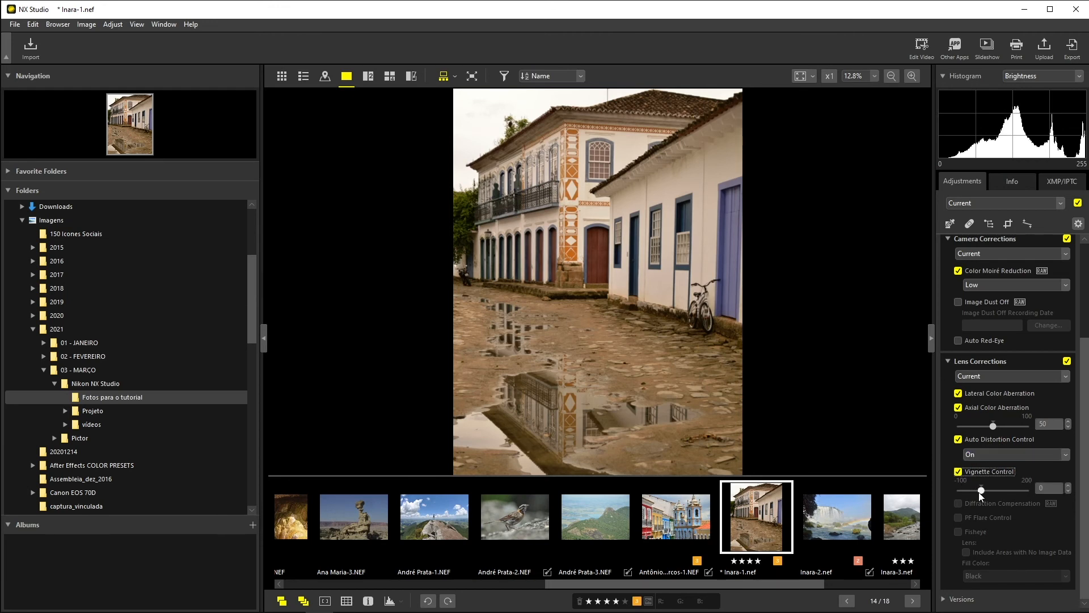
left_click_drag(978, 492, 966, 492)
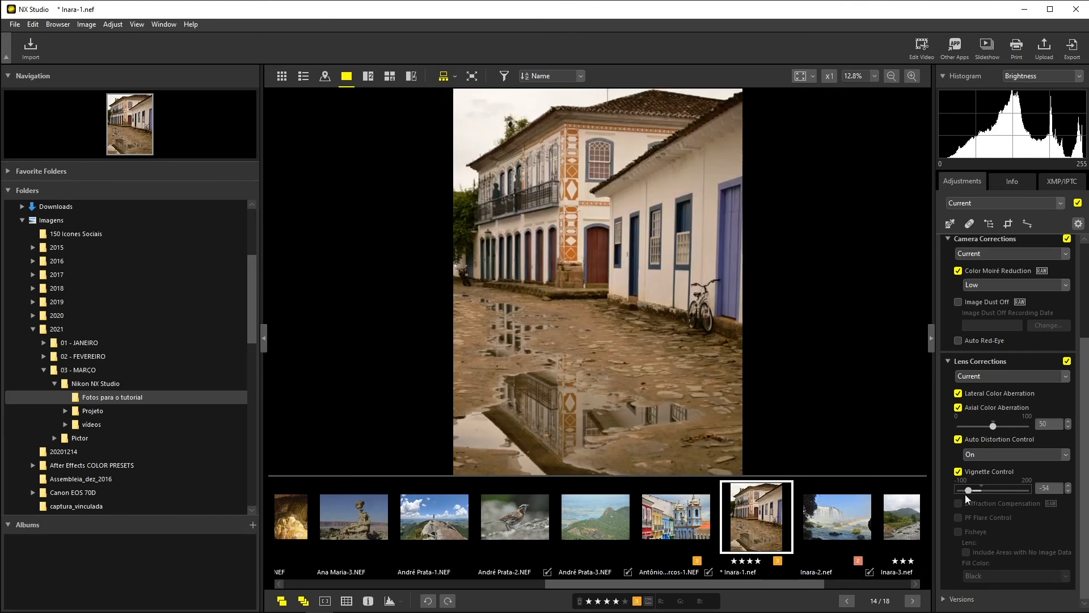
left_click_drag(969, 492, 1005, 496)
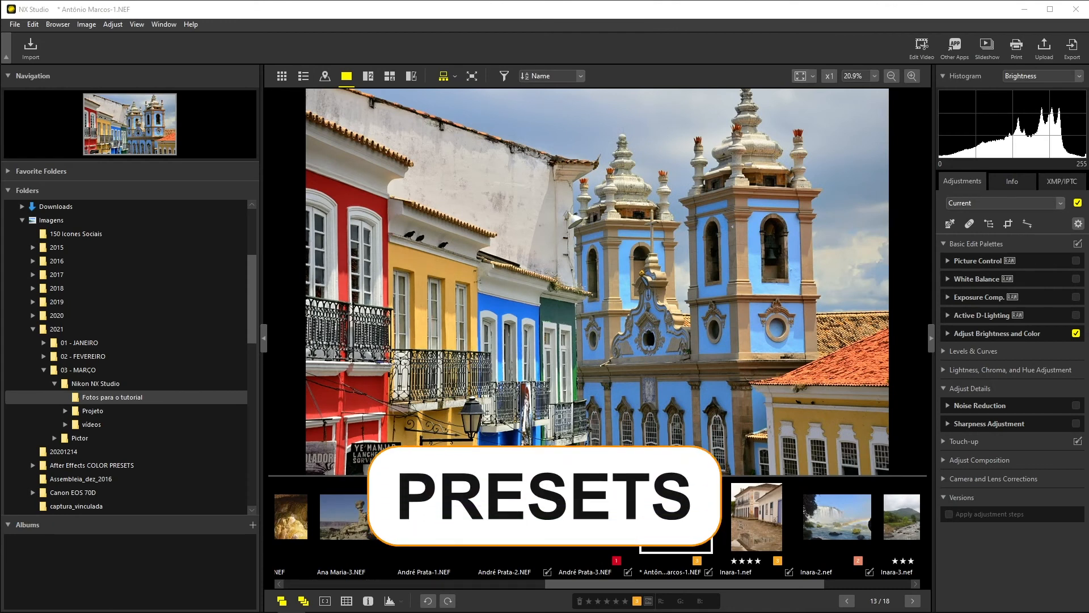
- Save all adjustments of the colorful church photo to Documents as "preset HSL cores saturadas"
left_click(962, 203)
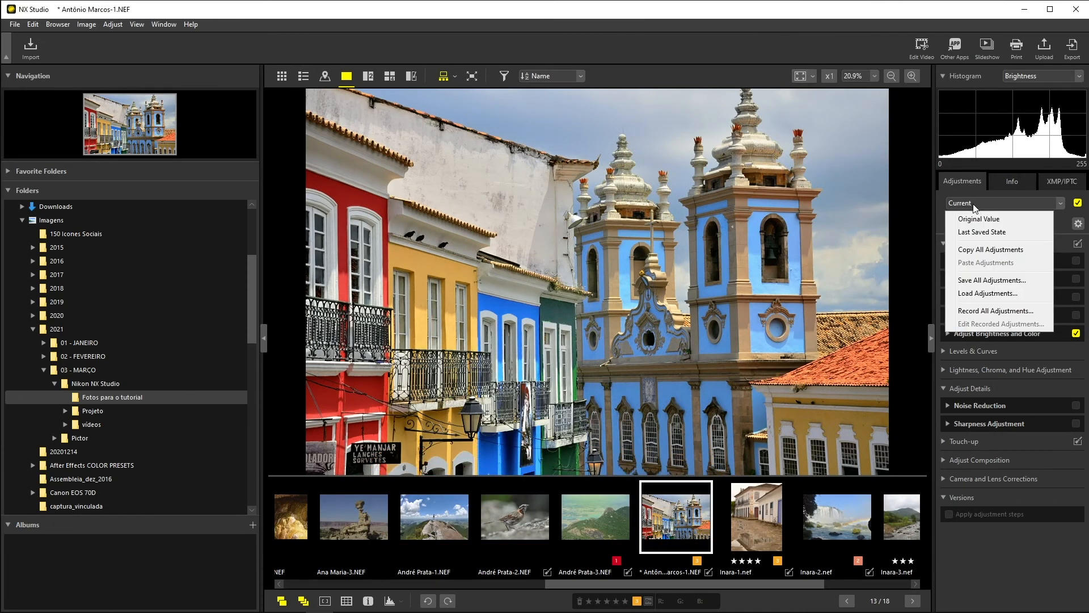
left_click(995, 281)
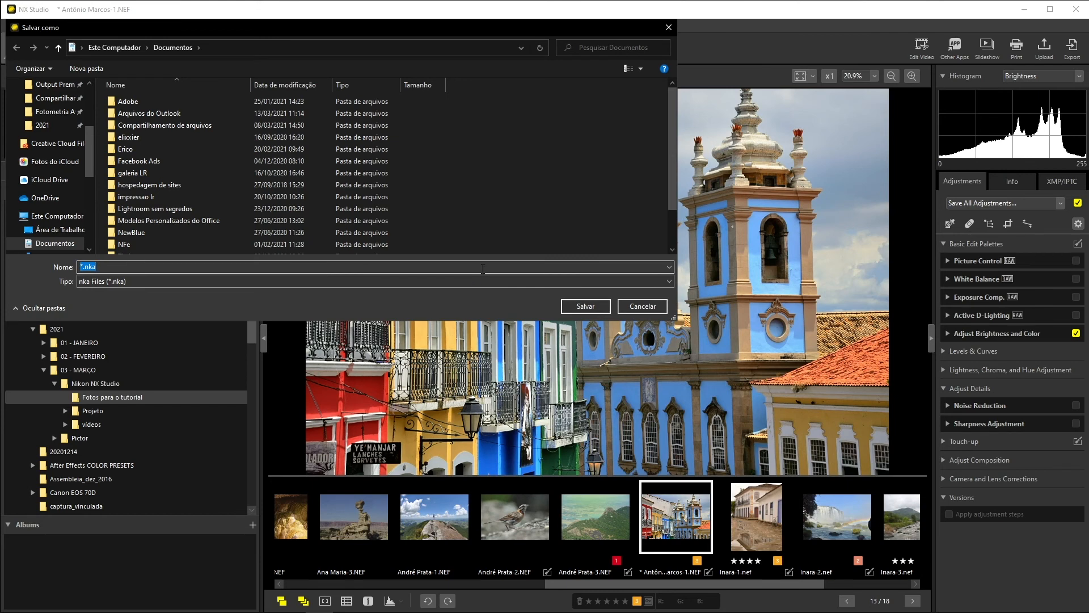
type("preset HSL cores satu")
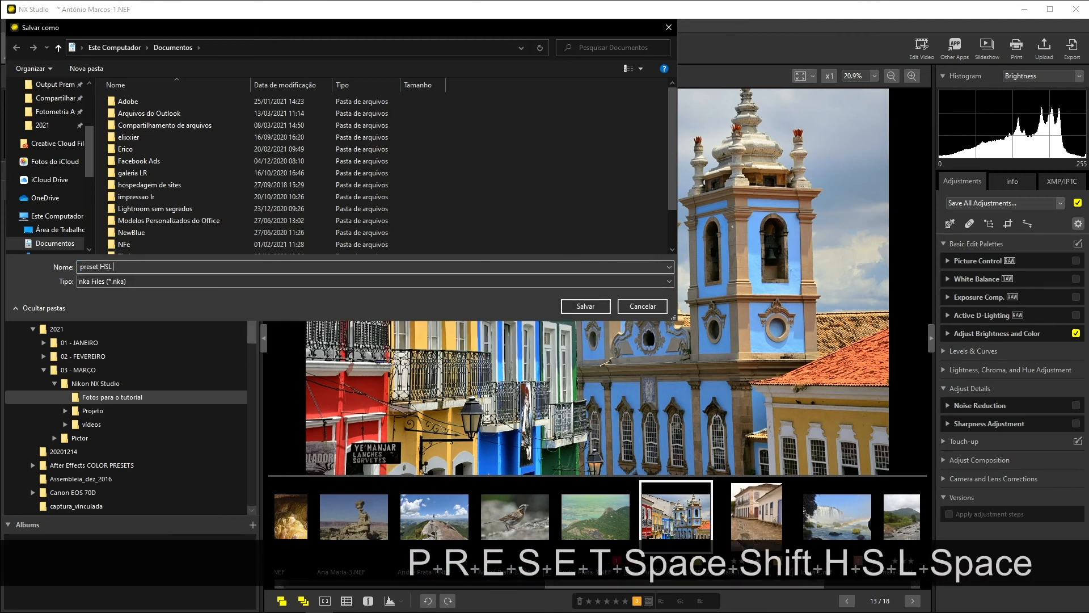
type("radas")
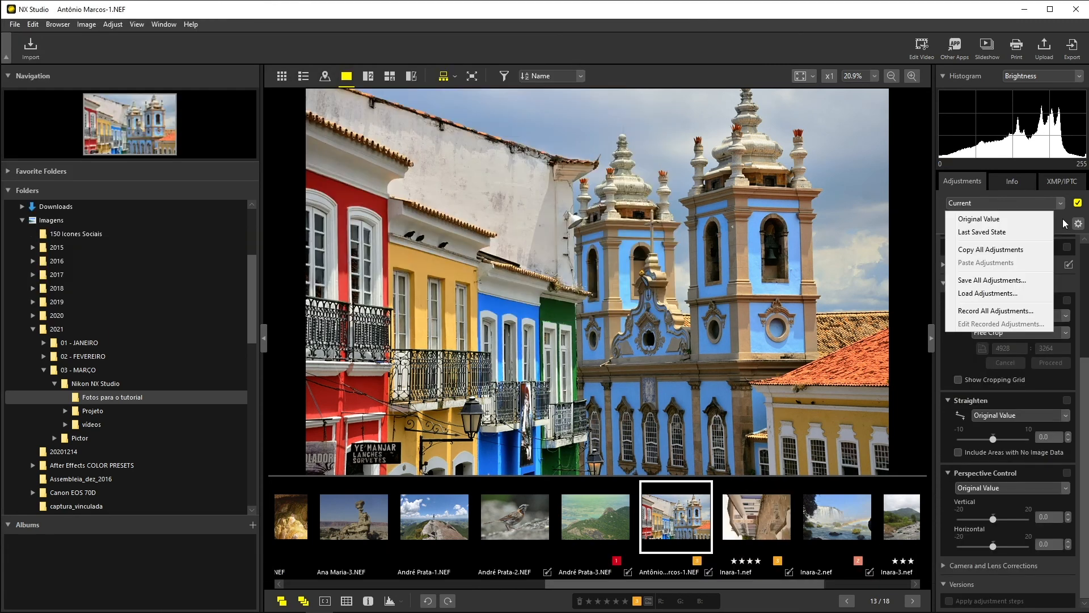
- Reset the church photo to Original Value and load the saved adjustments from "preset HSL cores saturadas"
left_click(1036, 219)
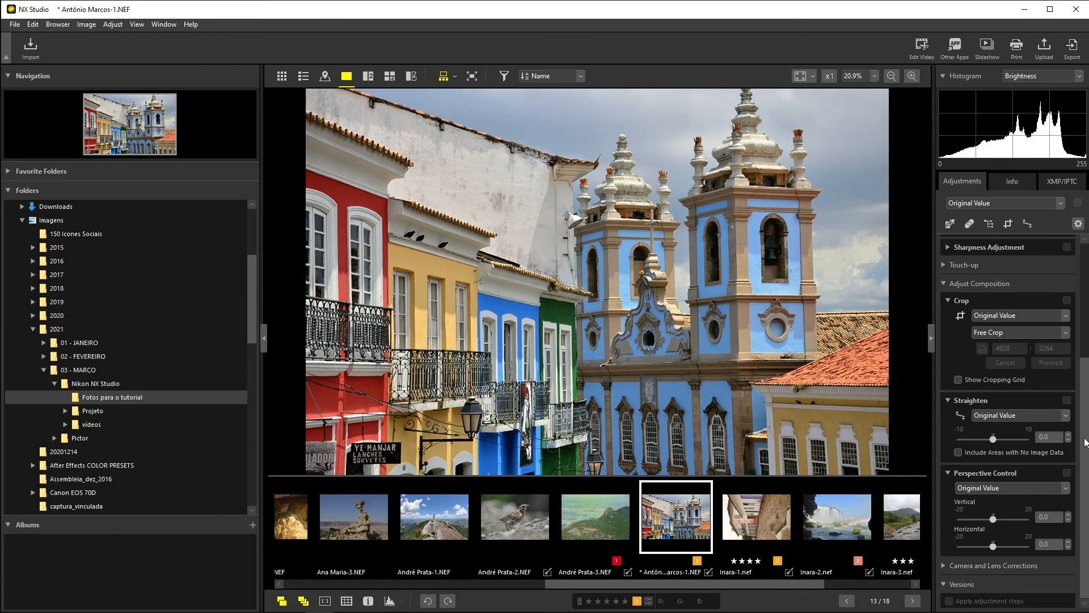
left_click_drag(1081, 384, 1087, 260)
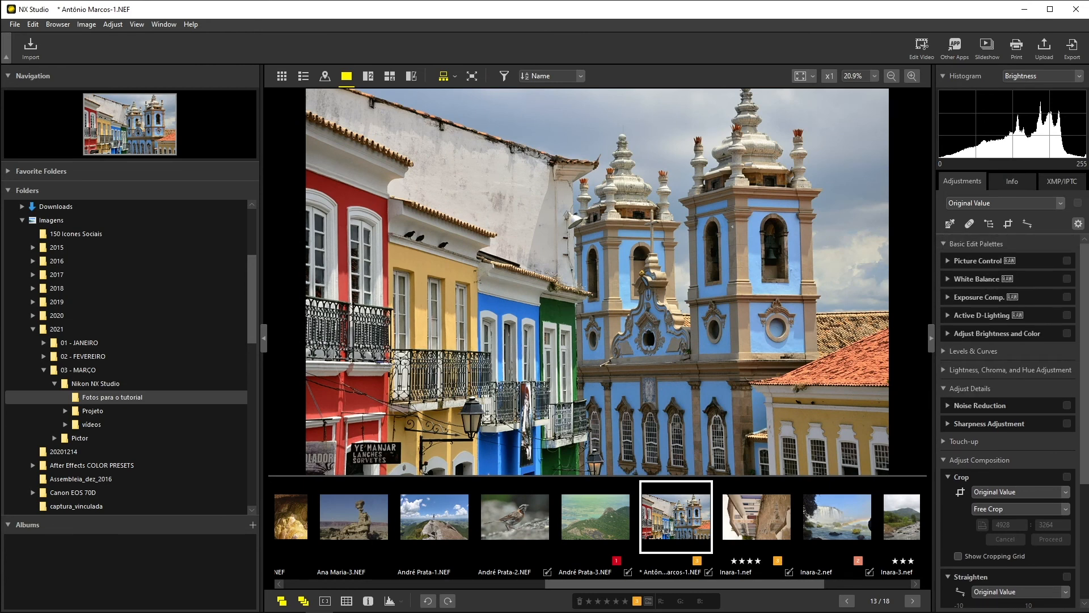
left_click(1059, 202)
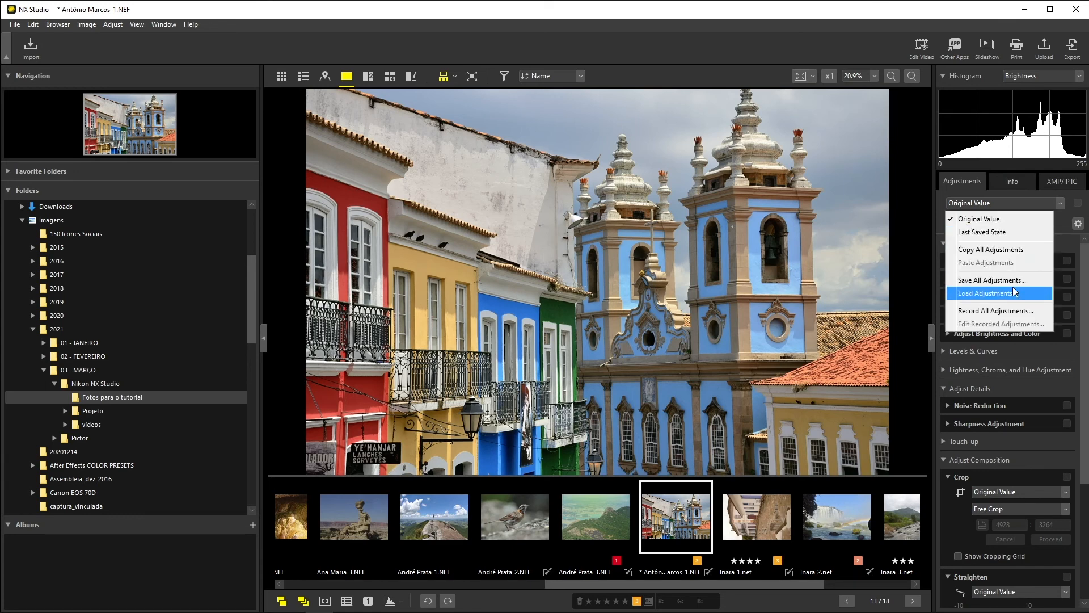
left_click(1013, 291)
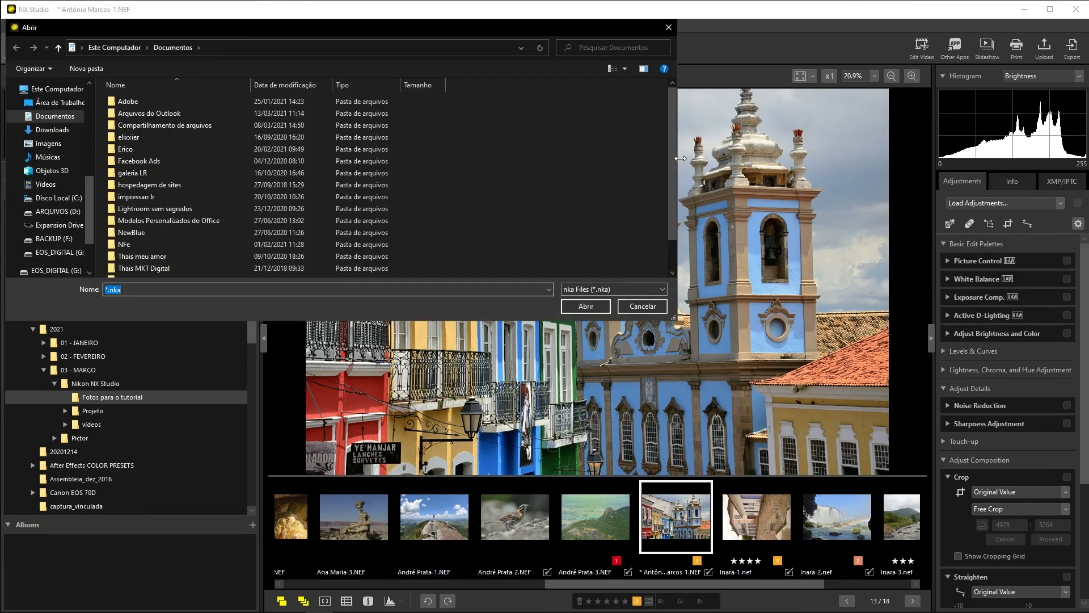
scroll(672, 154, "down", 1)
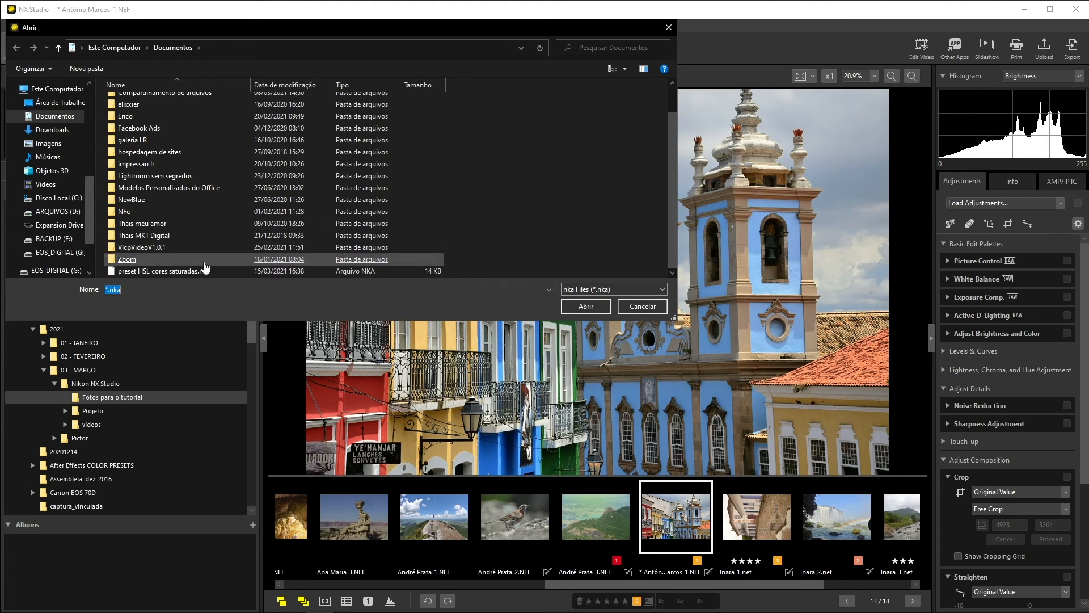
left_click(187, 271)
double_click(188, 271)
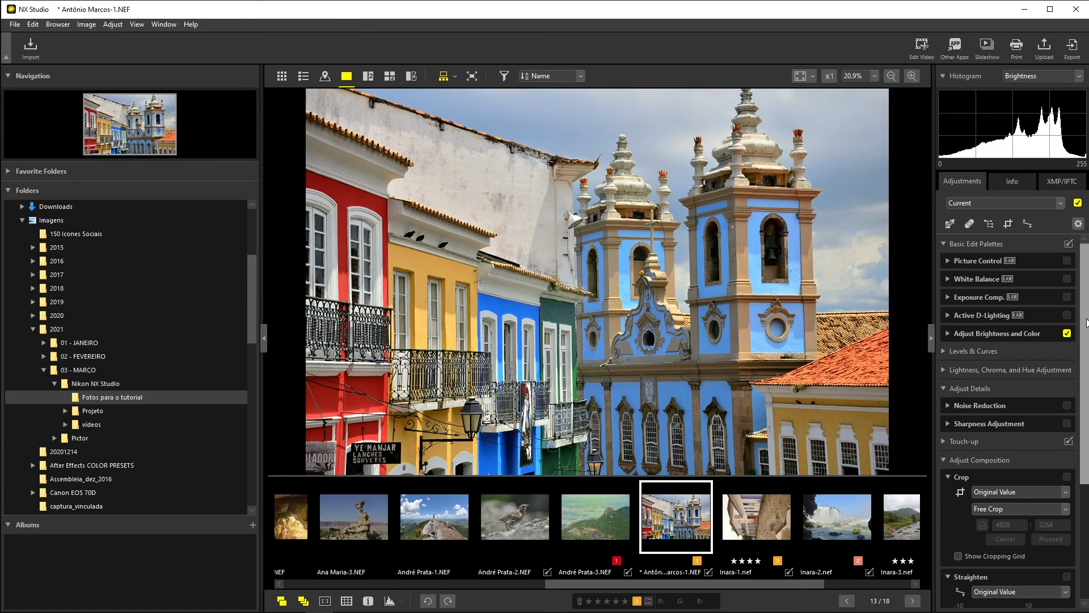
scroll(1008, 419, "down", 10)
scroll(1007, 418, "up", 10)
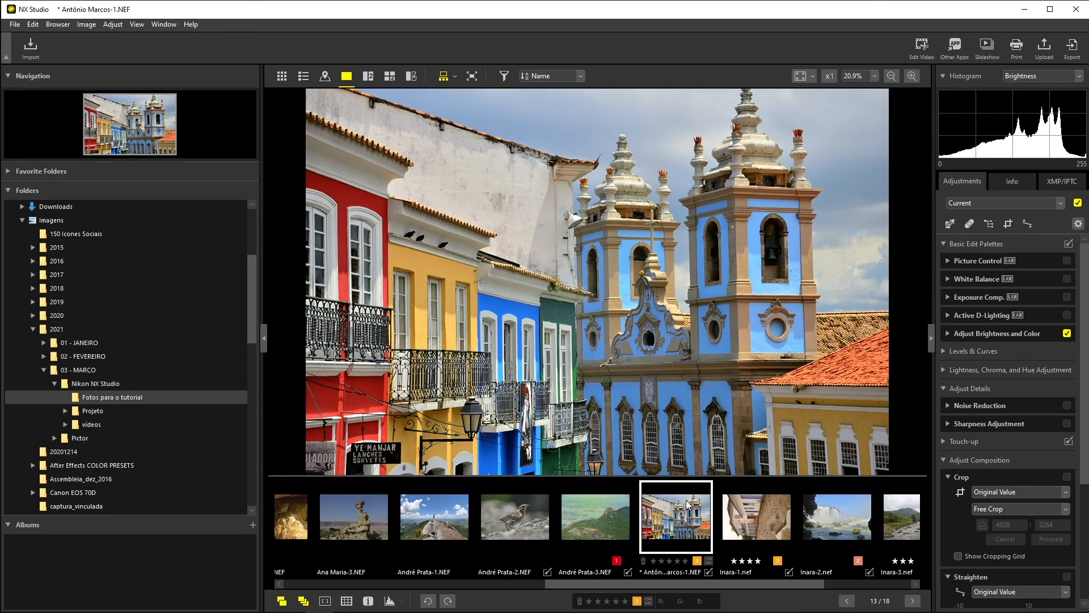
- Rotate the sideways cobblestone street photo 90° clockwise and load the "preset HSL cores saturadas" adjustments onto it
left_click(761, 512)
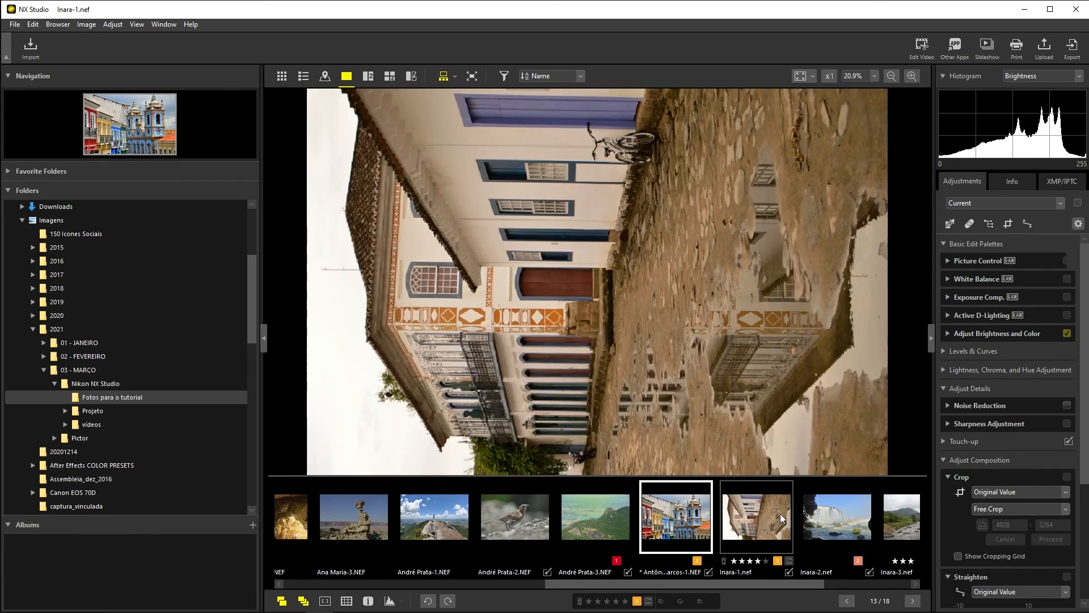
left_click(448, 601)
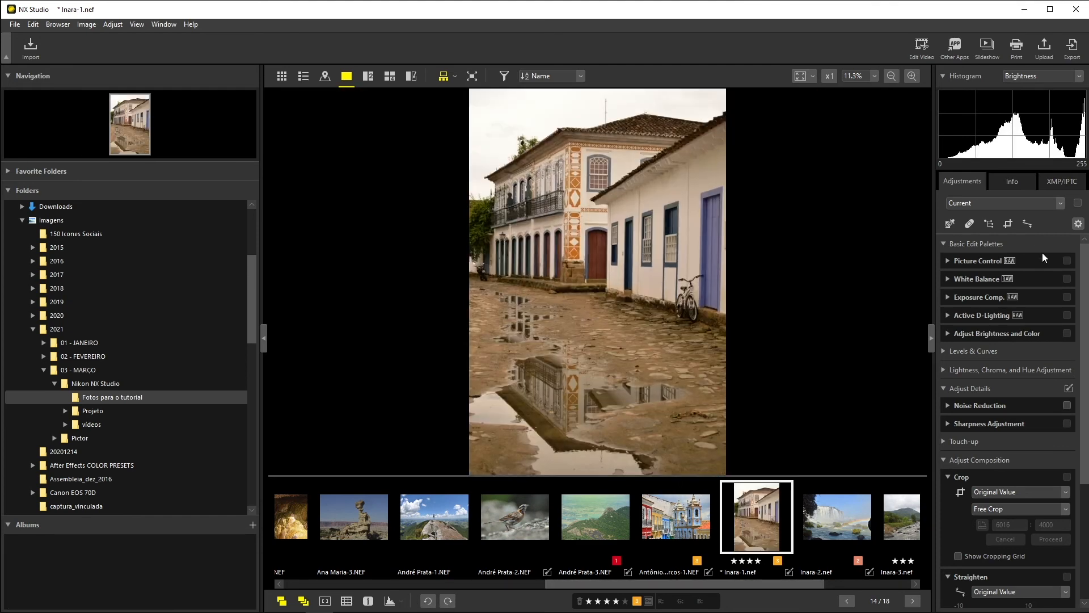
left_click(1059, 203)
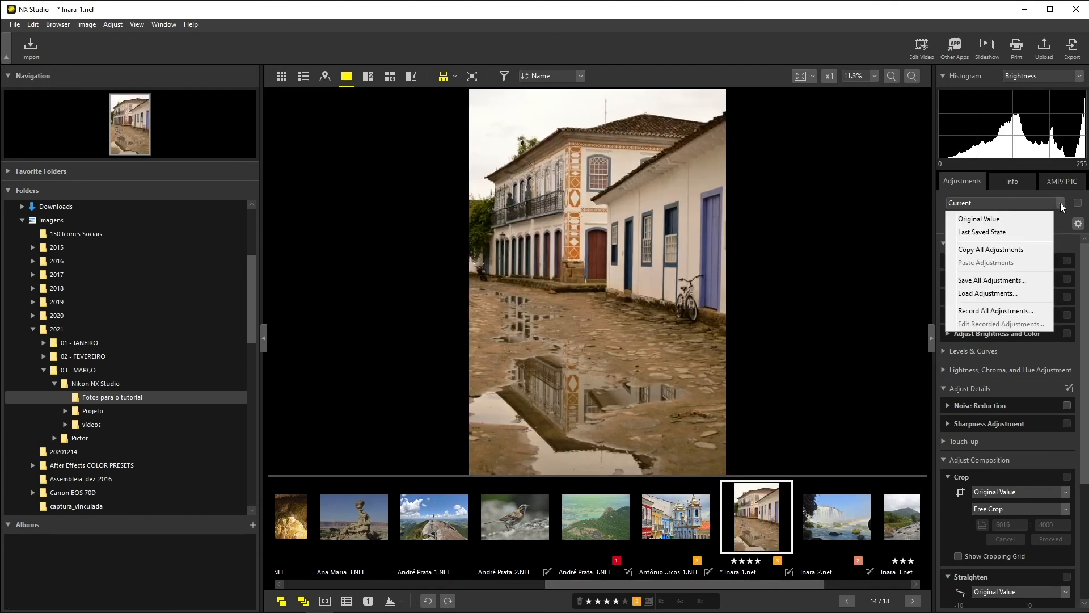
left_click(1016, 294)
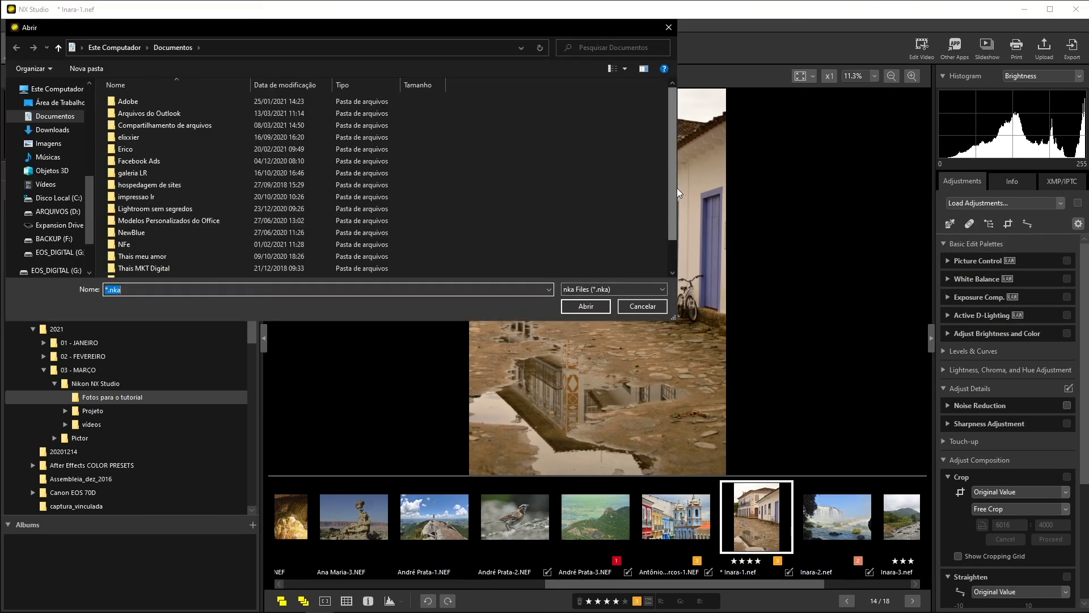
scroll(673, 182, "down", 3)
double_click(206, 274)
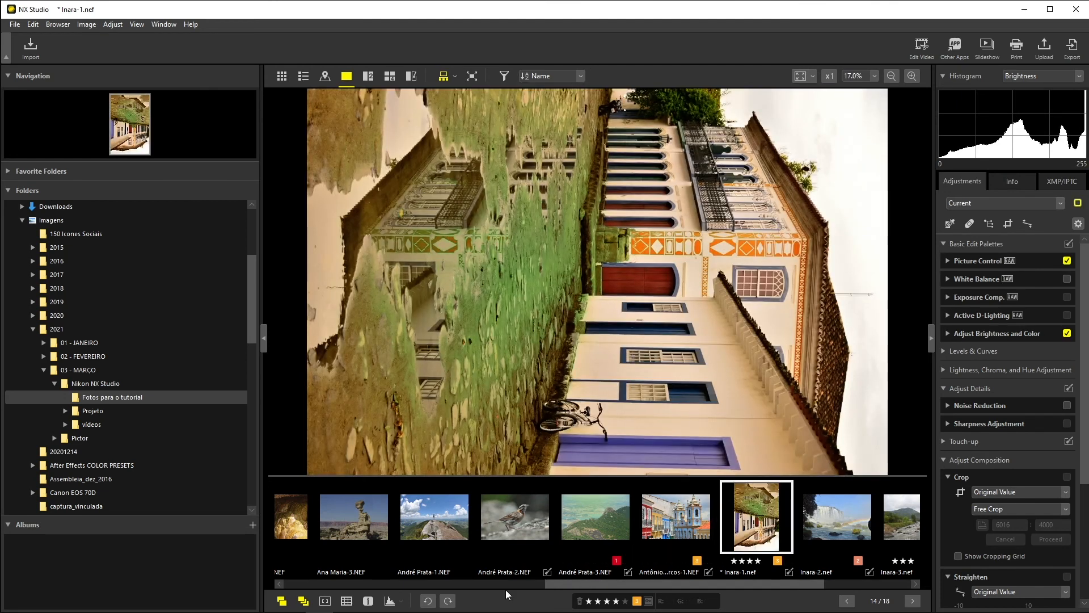
- Rotate the cobblestone street photo 90° counterclockwise and reset its adjustments to Original Value
left_click(428, 602)
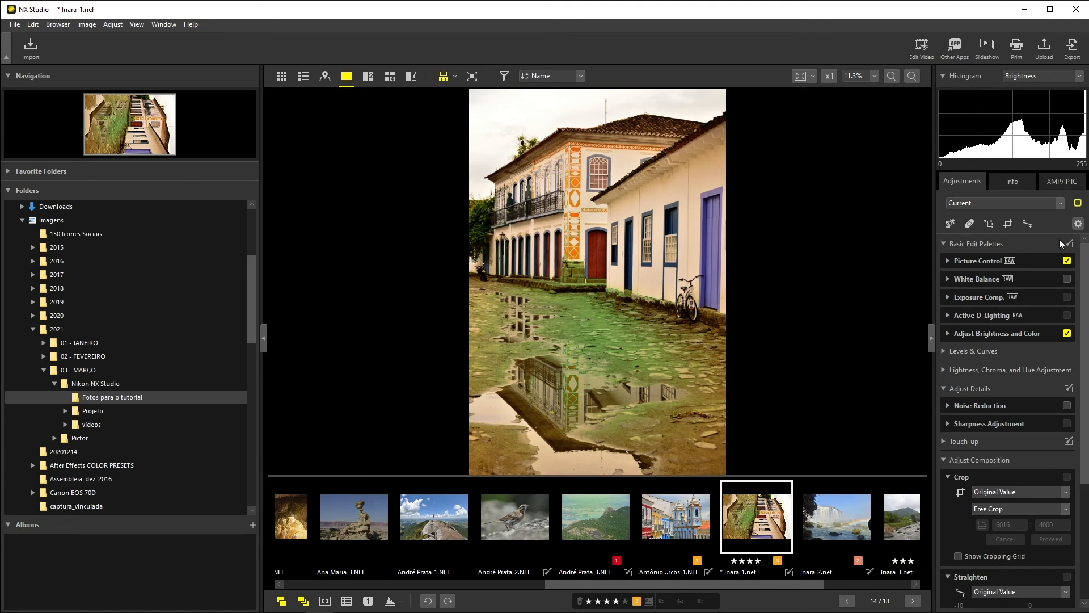
left_click(1058, 205)
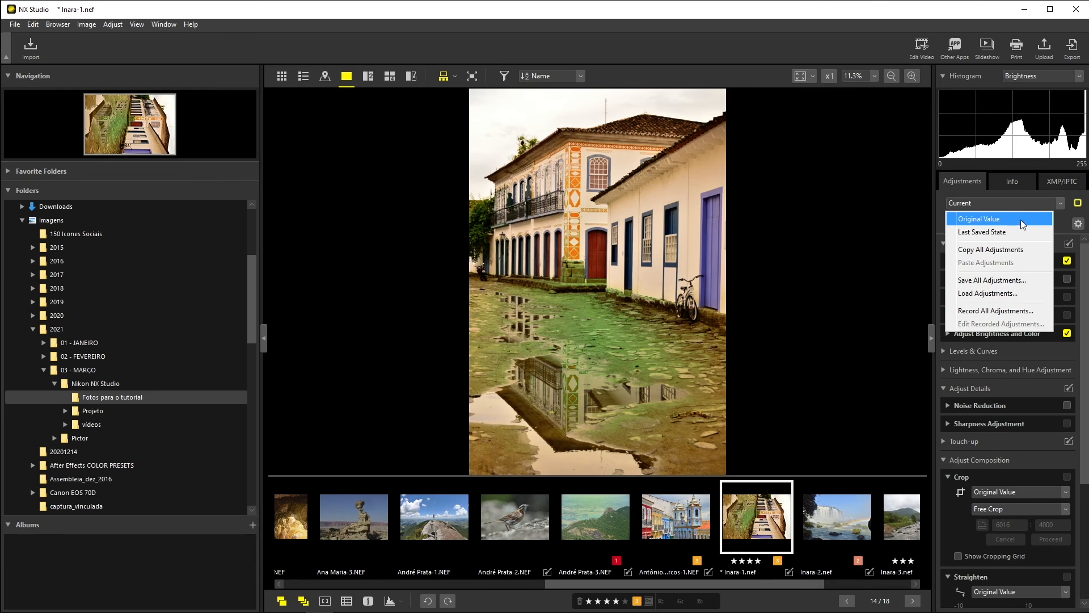
left_click(1023, 220)
- Copy all adjustments of the cobblestone street photo, then rotate the photo 90° counterclockwise
left_click(1056, 206)
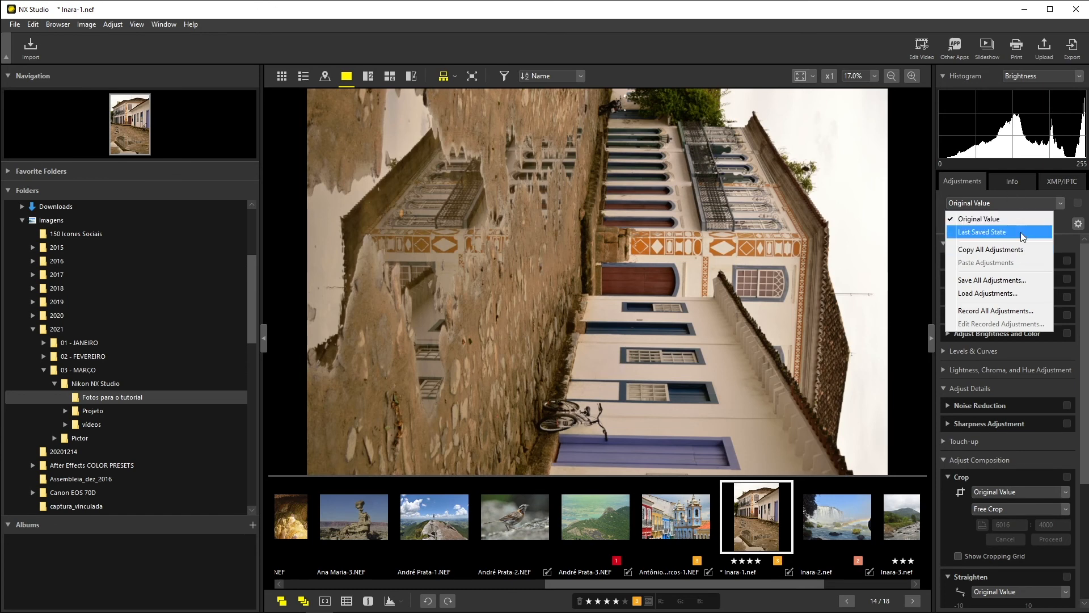
left_click(1019, 249)
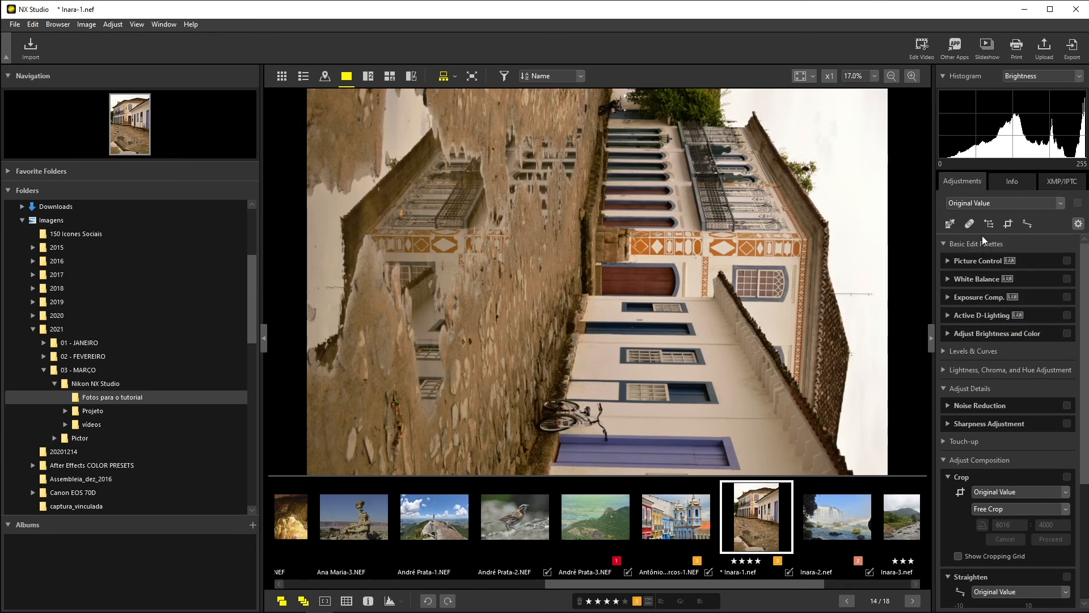
left_click(997, 204)
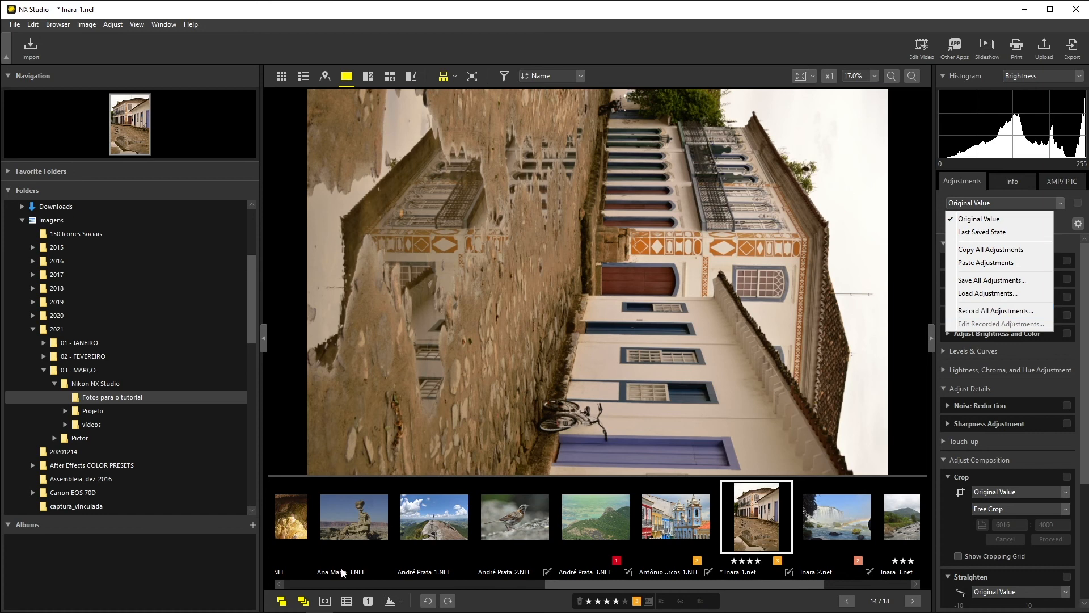
left_click(428, 602)
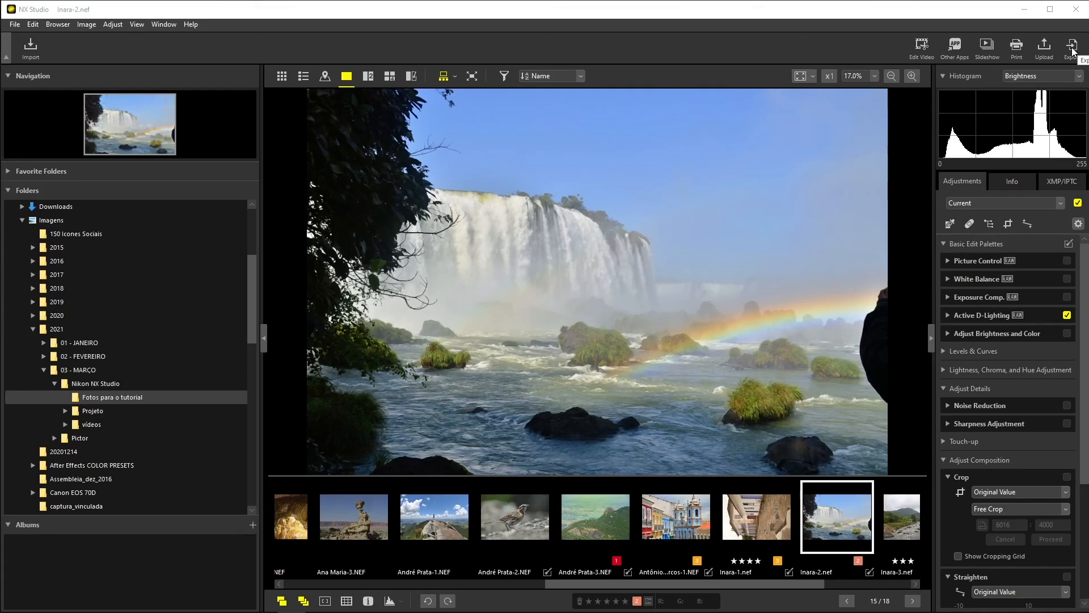
- Open the export settings for the waterfall photo and use Selected images as the original image source
left_click(1072, 47)
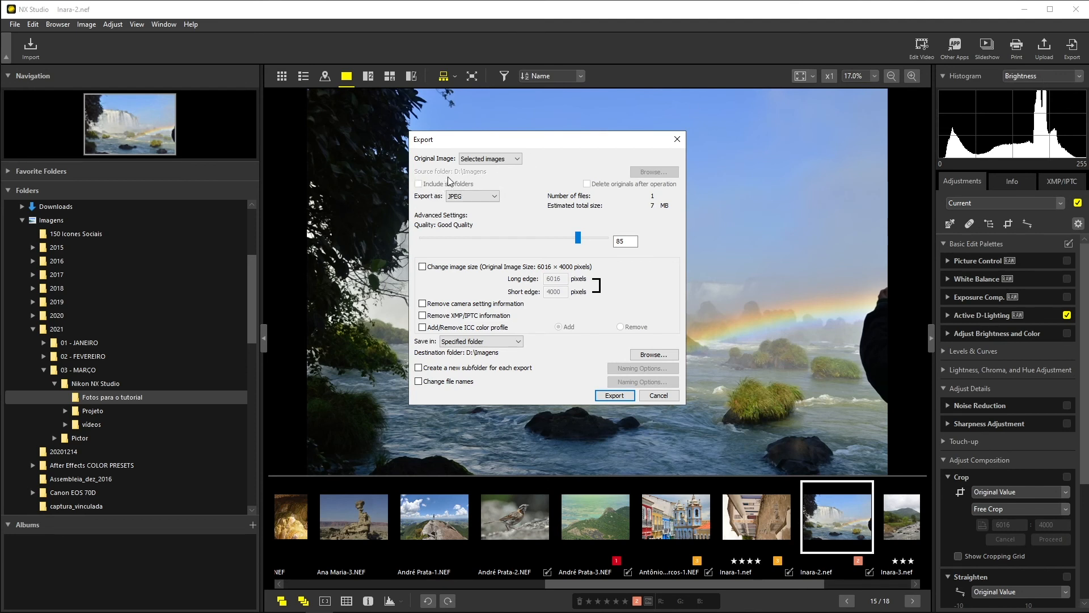
left_click(510, 158)
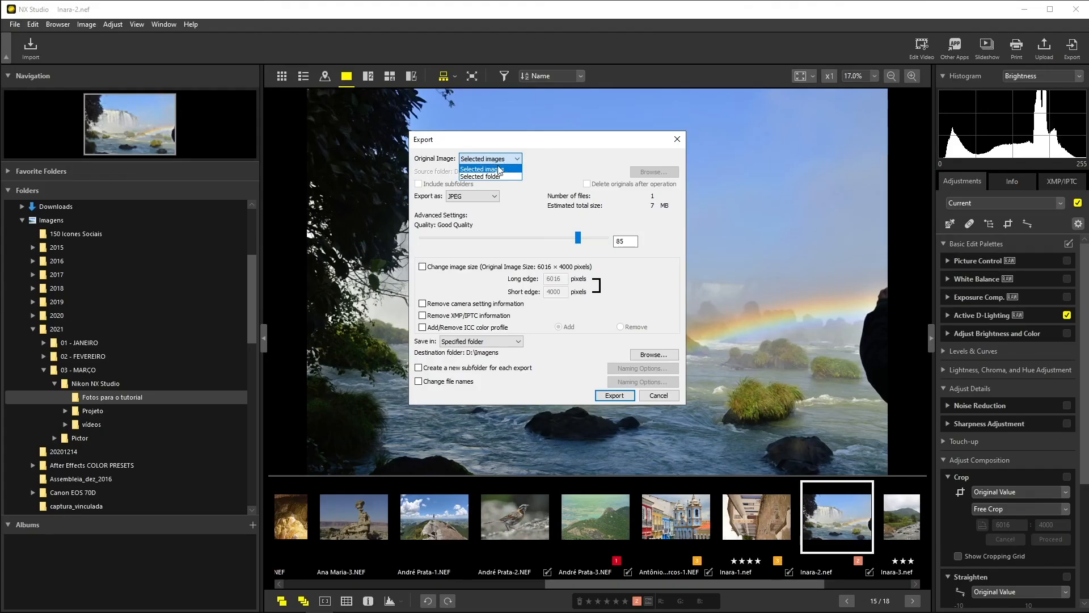
left_click(499, 170)
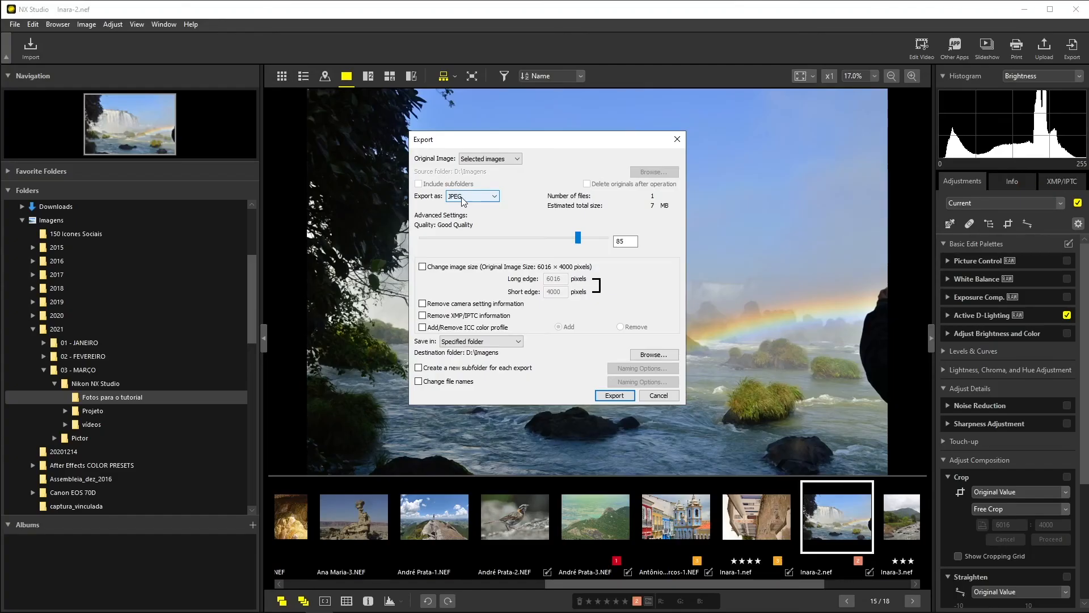
- Look through the export formats, try TIFF (16 Bit), and return the format to JPEG
left_click(479, 196)
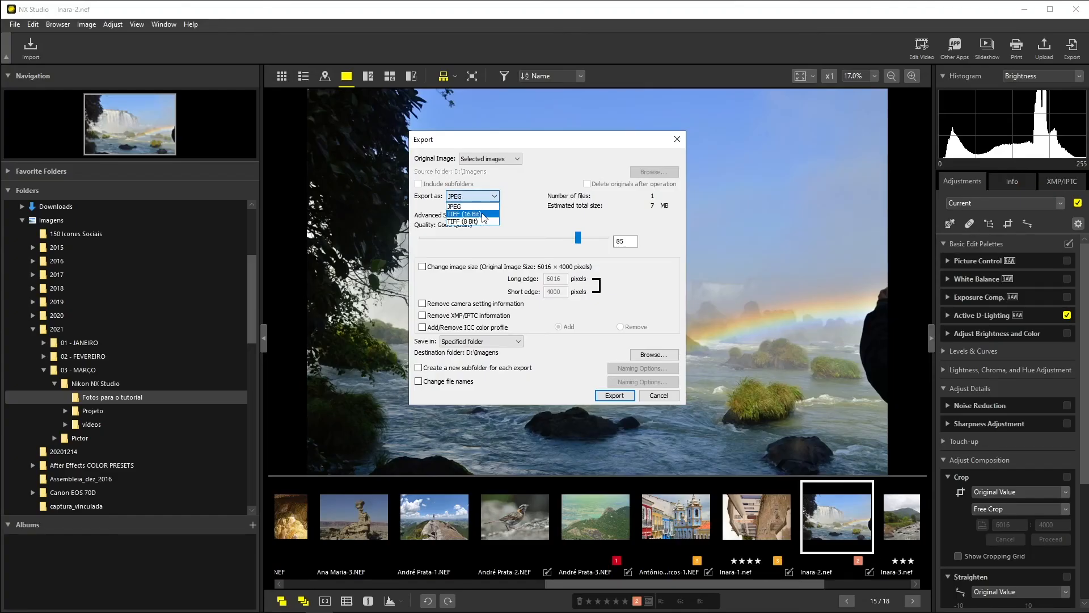
left_click(517, 209)
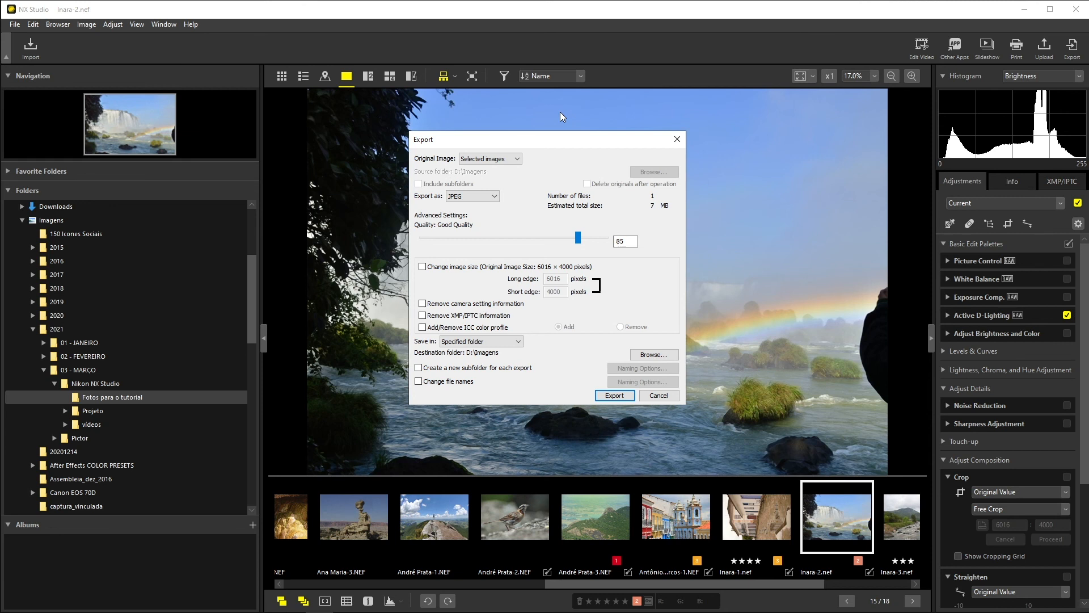
left_click(494, 196)
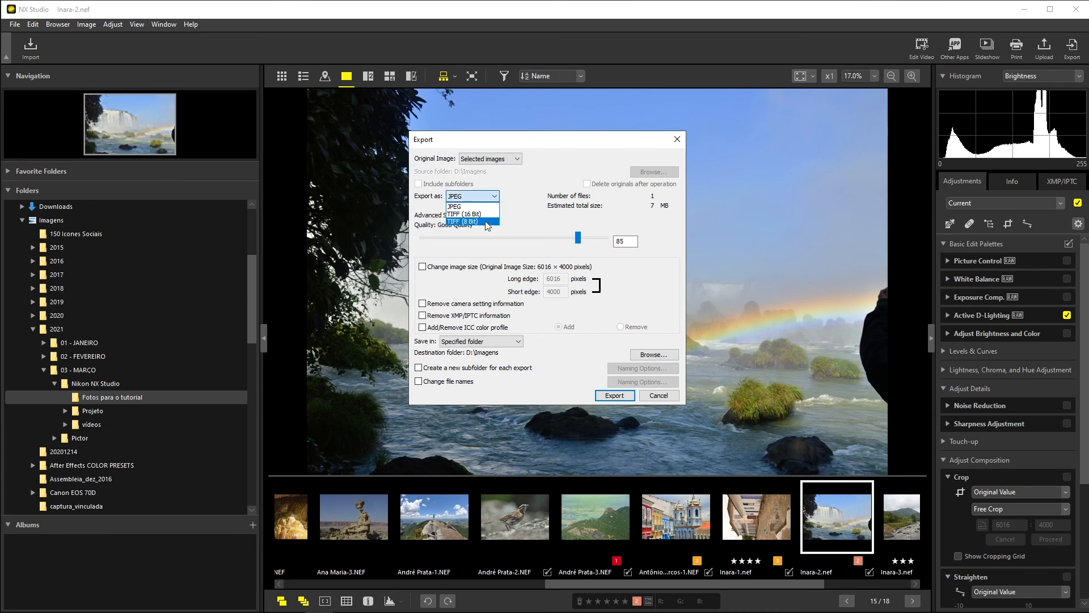
left_click(476, 214)
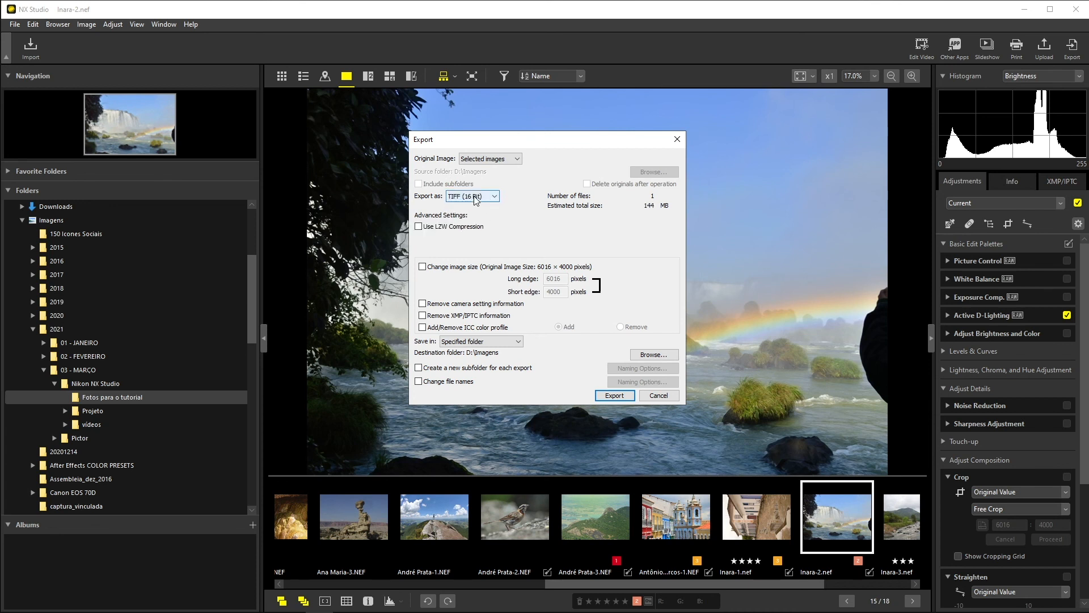
left_click(475, 198)
left_click(485, 206)
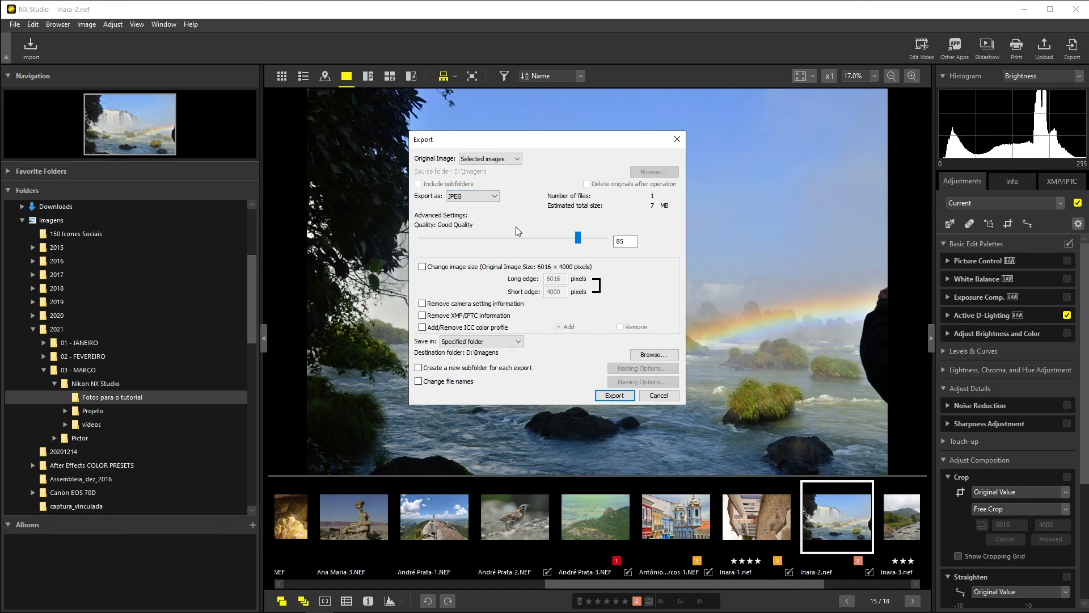
- Try several JPEG quality levels for the export and set the quality to 73
left_click_drag(576, 239, 486, 250)
left_click_drag(554, 252, 571, 247)
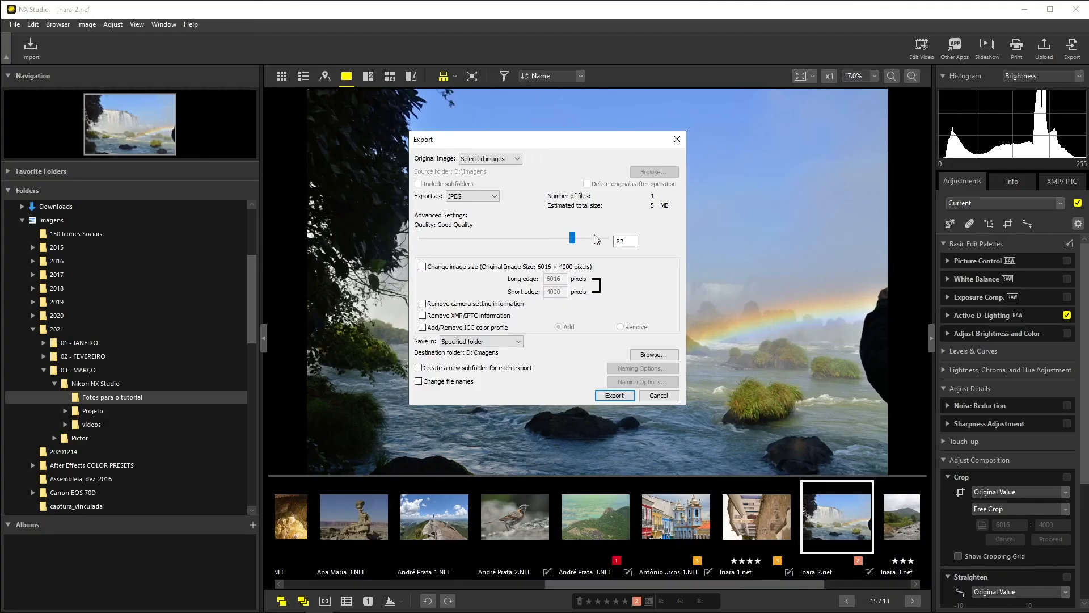
left_click_drag(572, 238, 534, 240)
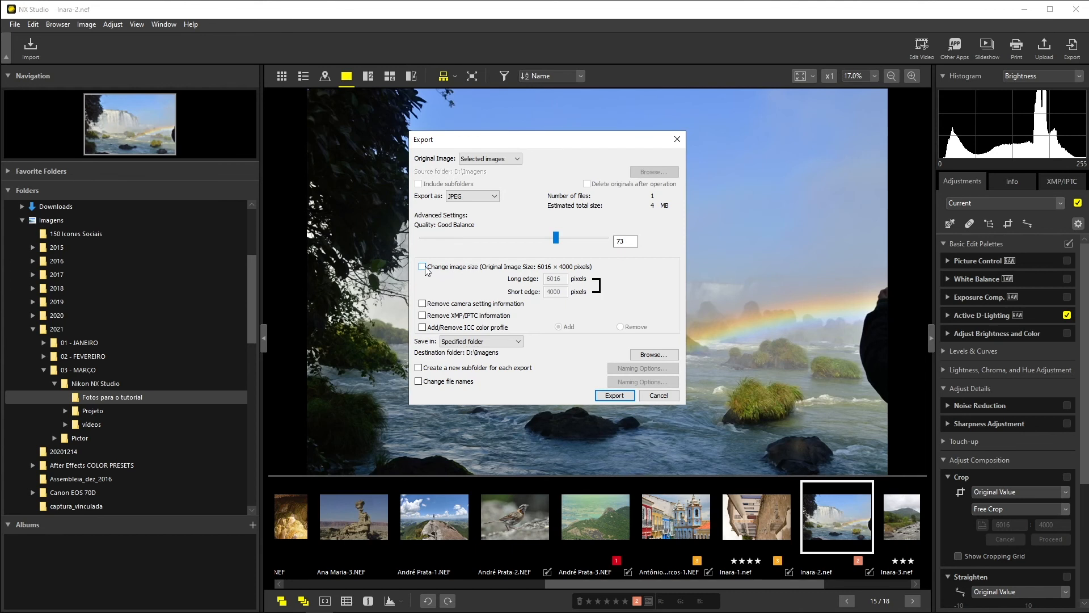
- Enable changing the exported image size and set the long edge to 2048 pixels
left_click(422, 267)
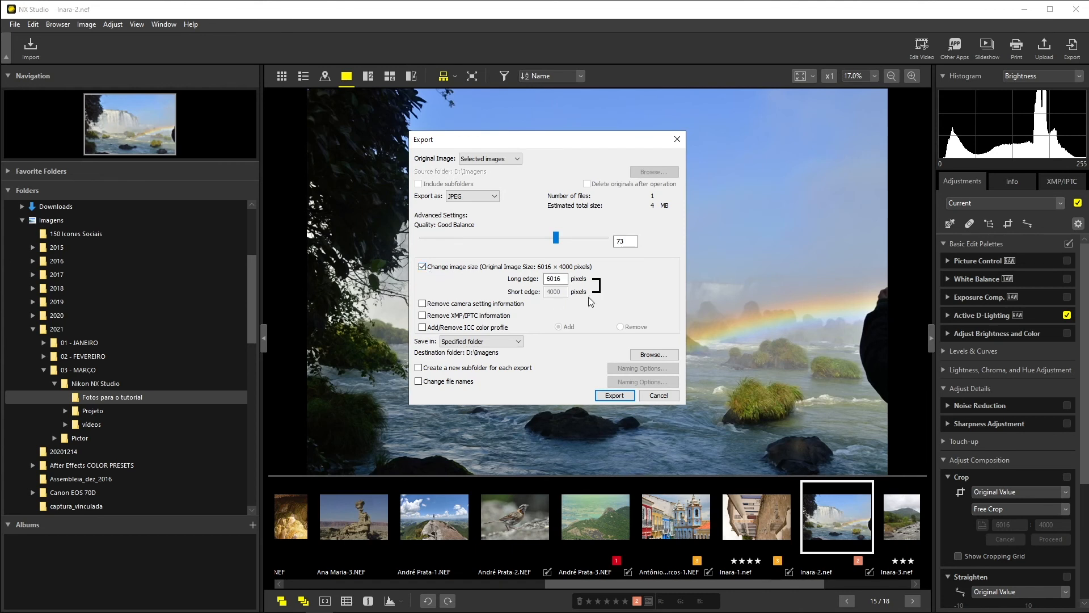
double_click(559, 278)
type("20")
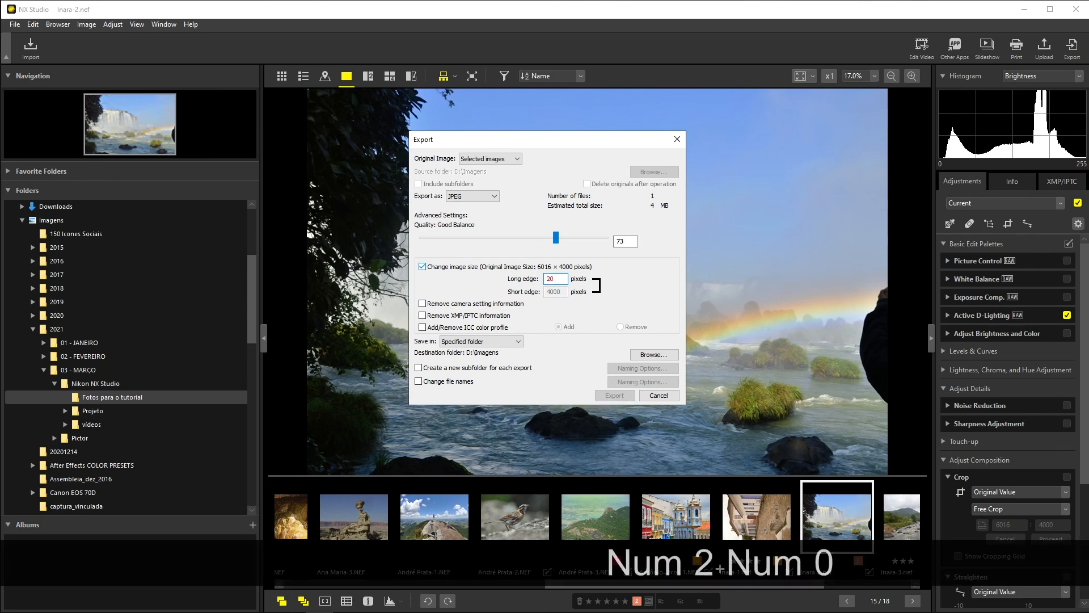
type("48")
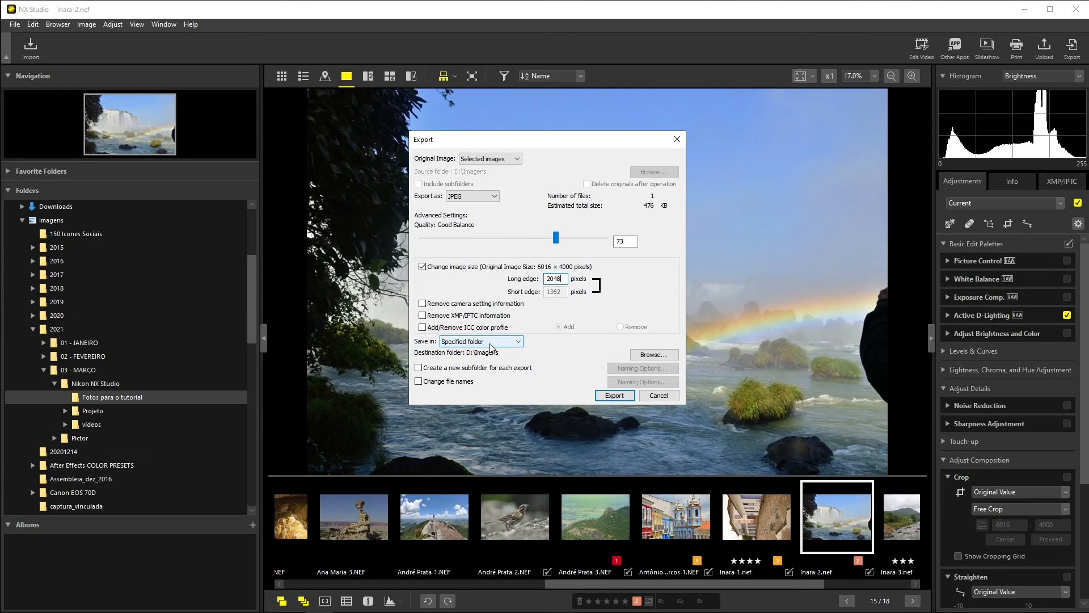
- Export the photo to the specified folder D:\Imagens, creating a new subfolder and changing file names with the default naming options
left_click(493, 343)
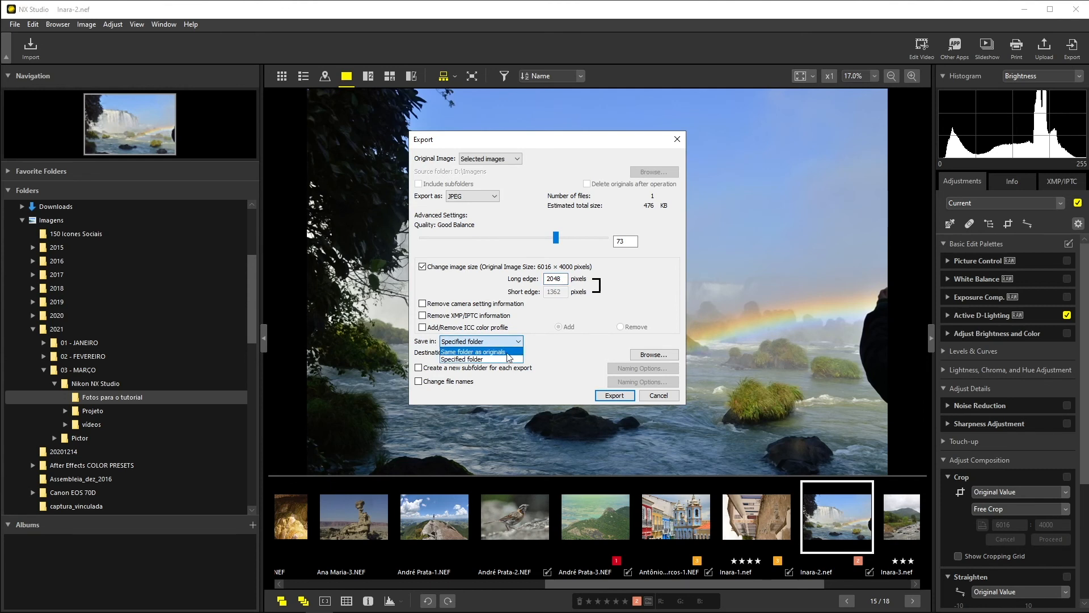
left_click(503, 342)
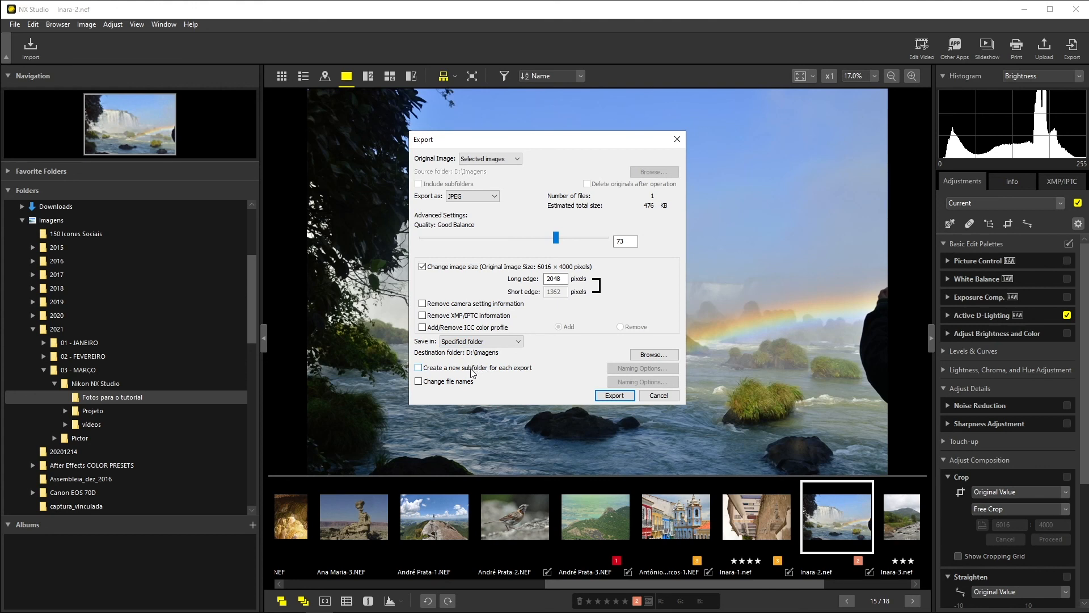
left_click(425, 370)
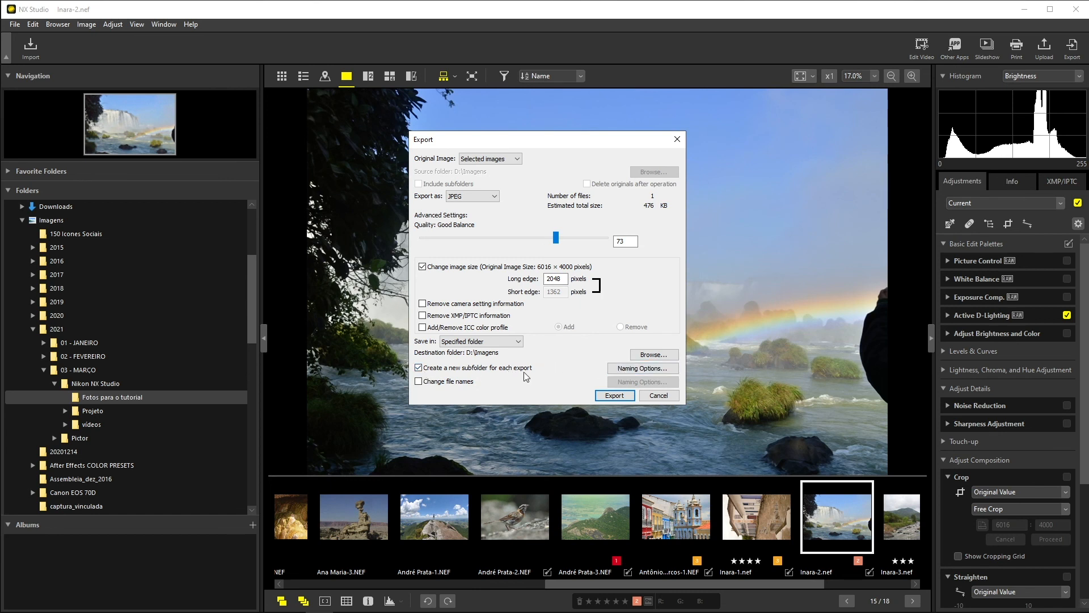
left_click(455, 381)
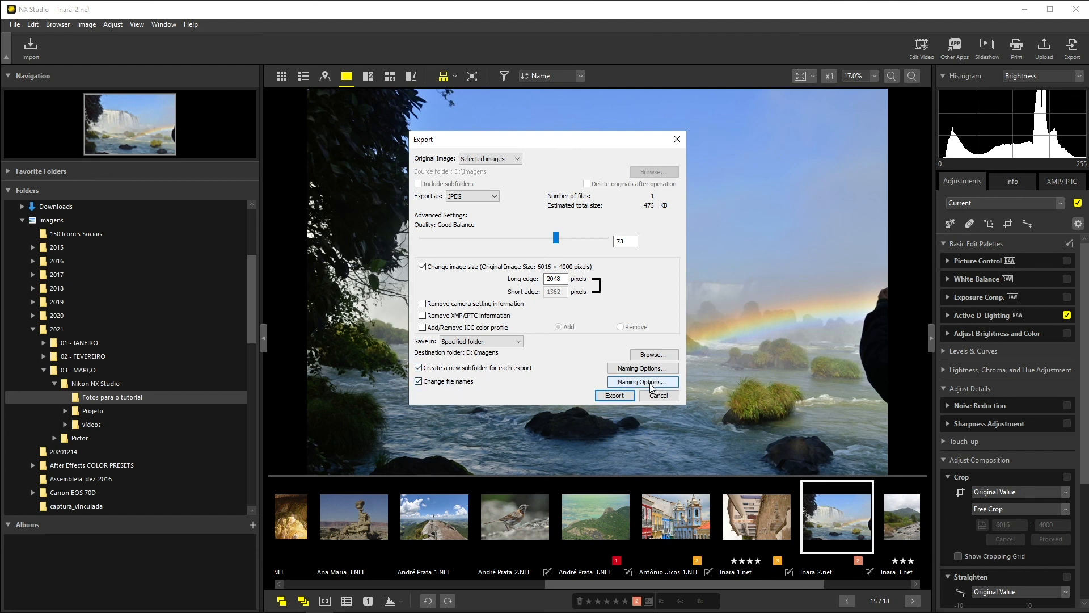
left_click(655, 383)
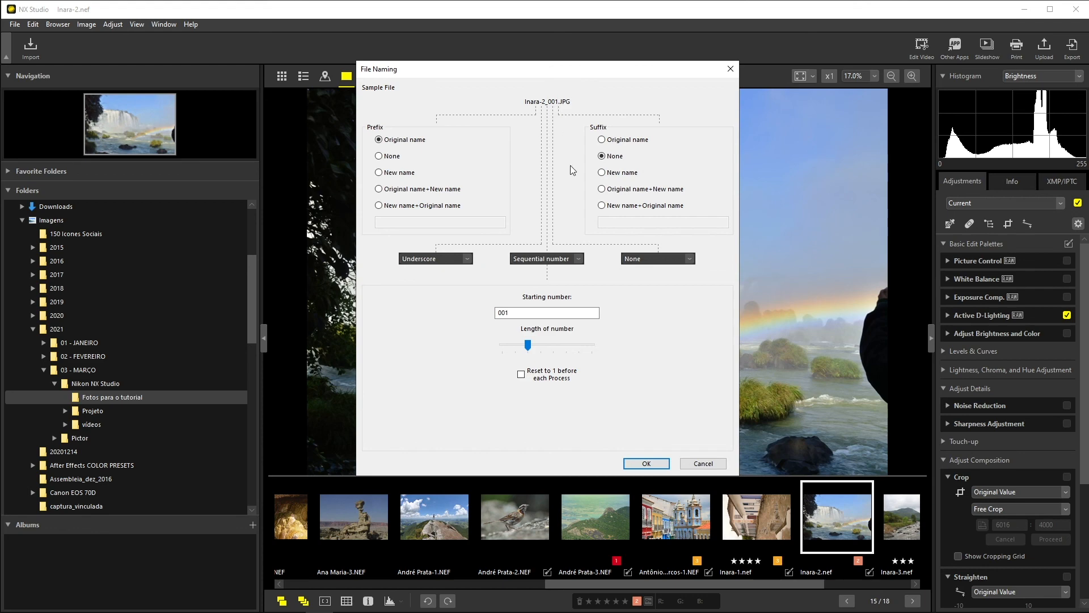
left_click(697, 463)
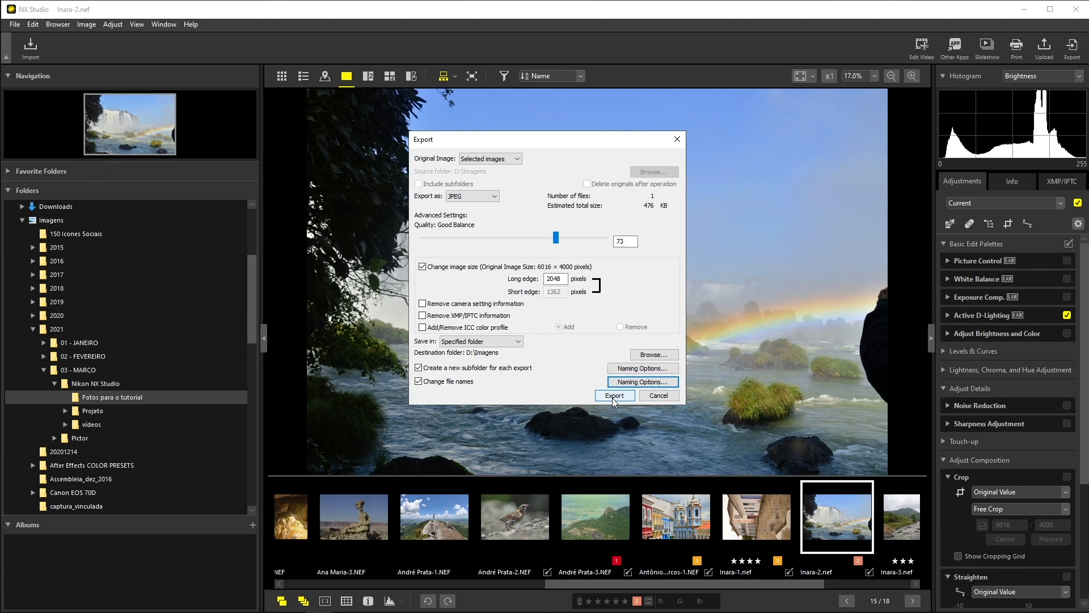
left_click(613, 396)
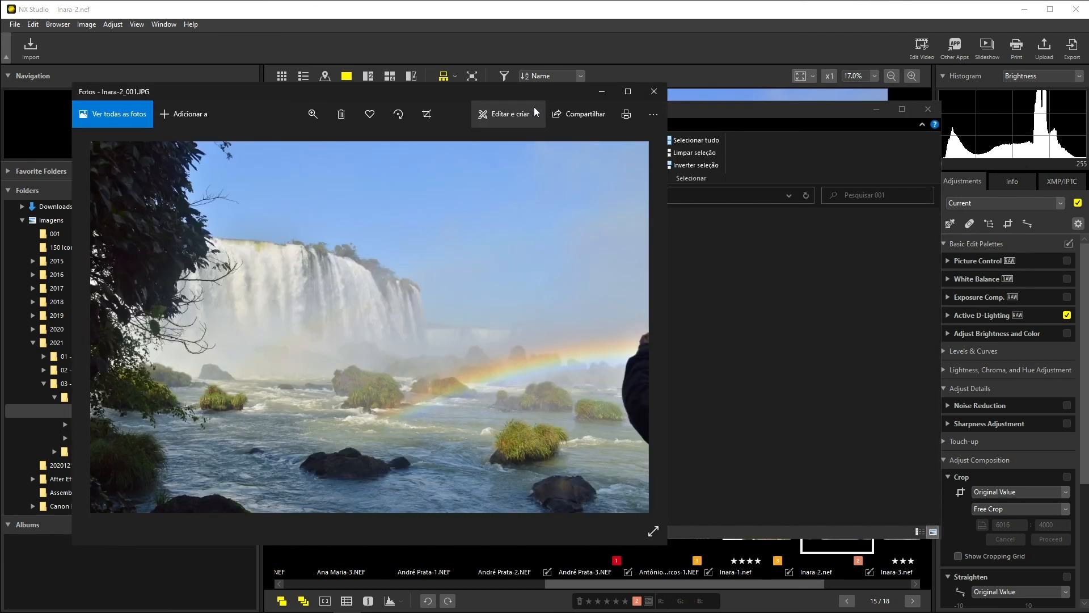
- Show the exported waterfall JPG's file information in the Fotos viewer and highlight its dimensions
left_click_drag(536, 92, 652, 78)
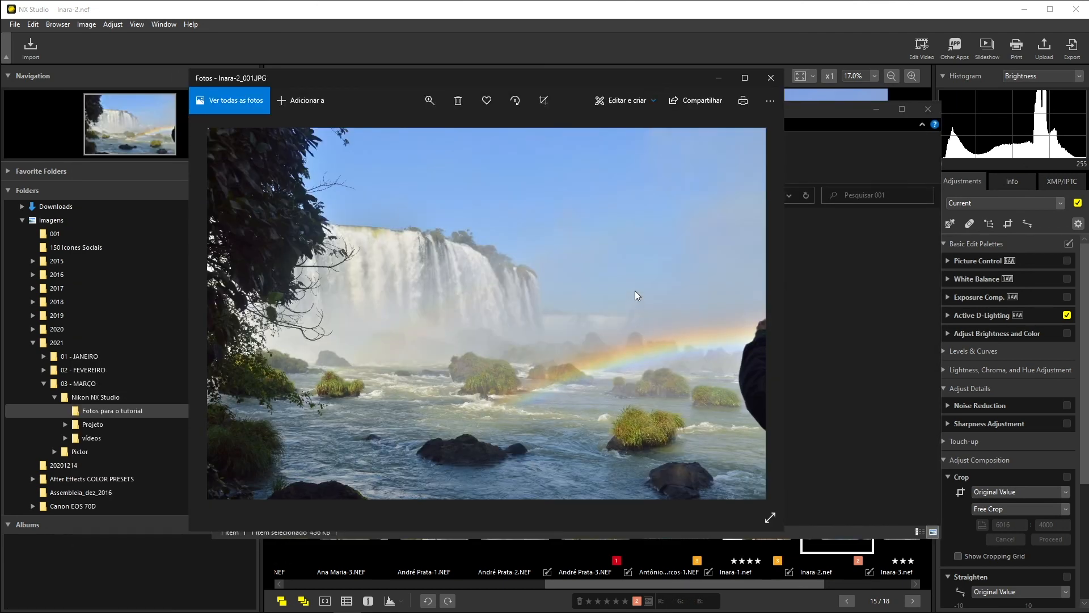
right_click(634, 290)
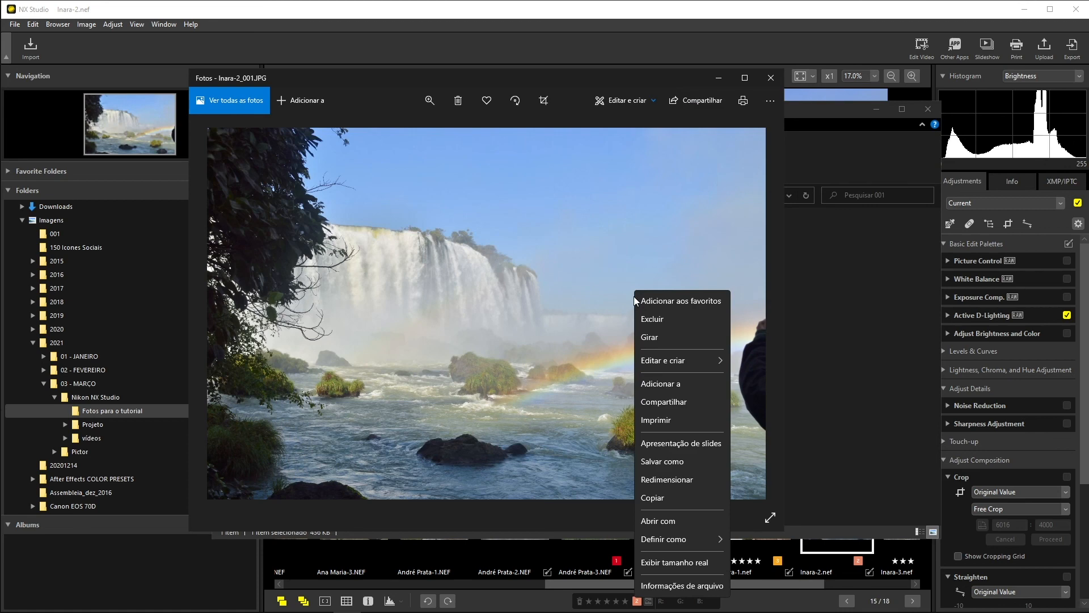
left_click(687, 585)
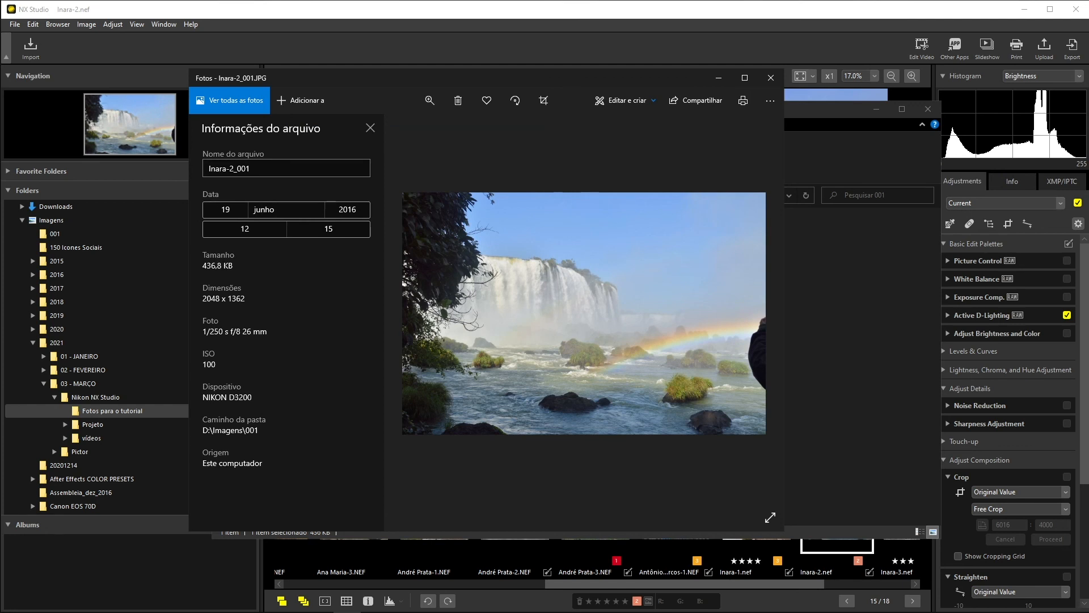
left_click_drag(203, 299, 252, 327)
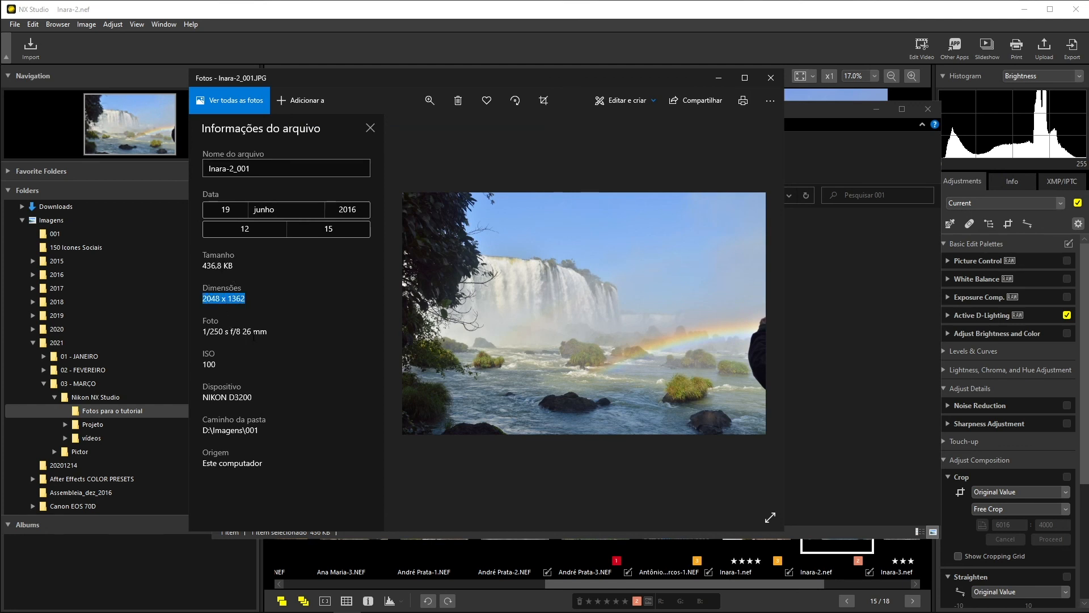